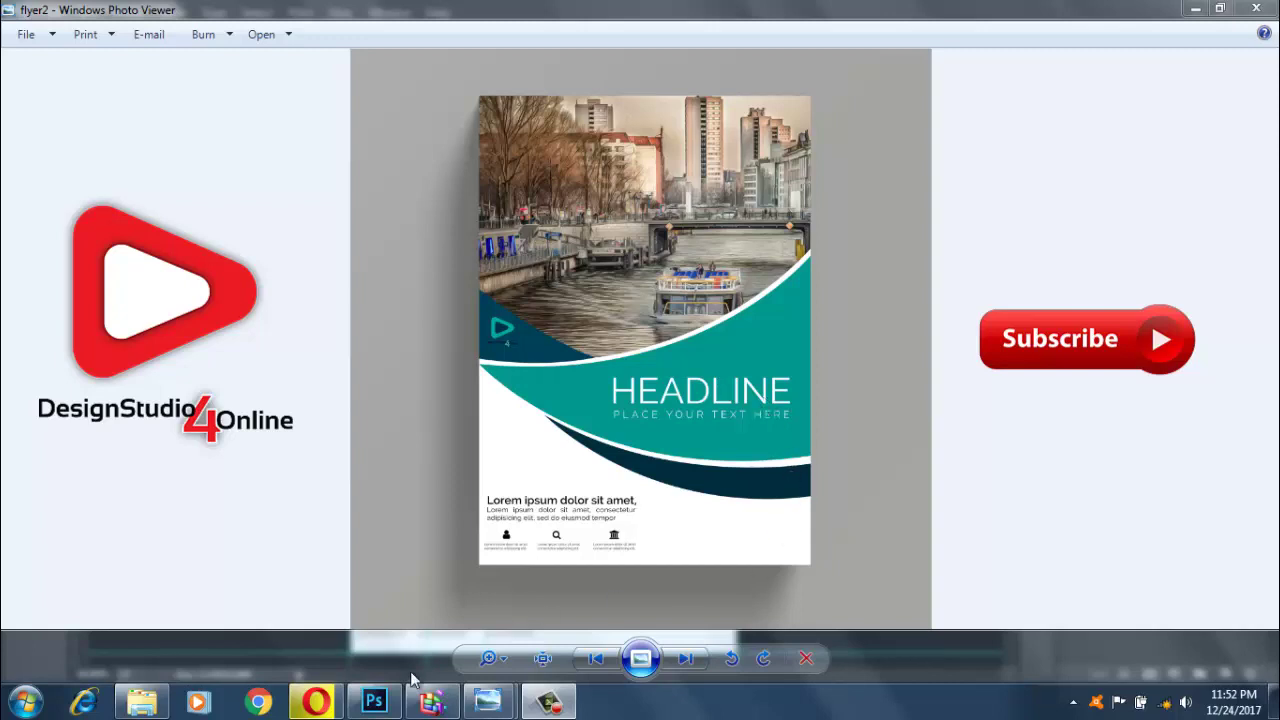
Leave the flyer2 preview and bring up the Rectangle 1.psb flyer document in Photoshop
{"action": "left_click", "coordinate": [374, 700]}
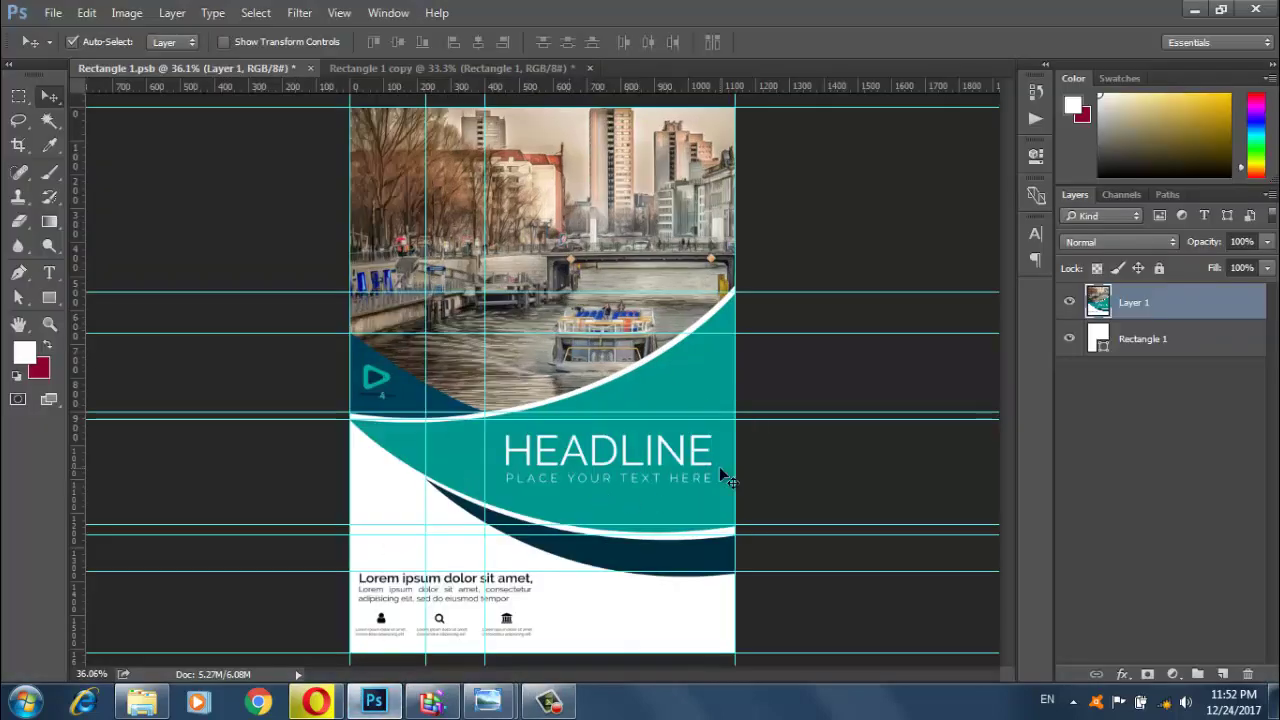
On the Rectangle 1 copy, hide guides and draw a closed curved wedge across the page middle
{"action": "left_click", "coordinate": [378, 68]}
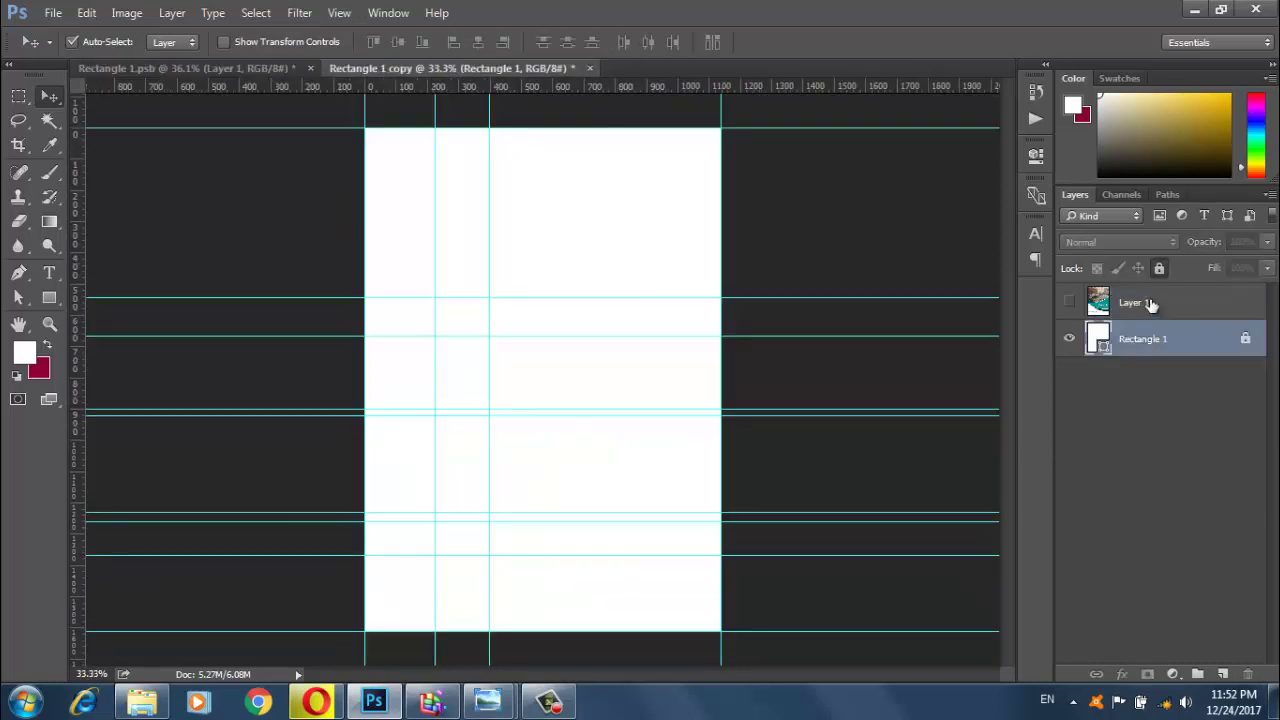
{"action": "left_click", "coordinate": [18, 272]}
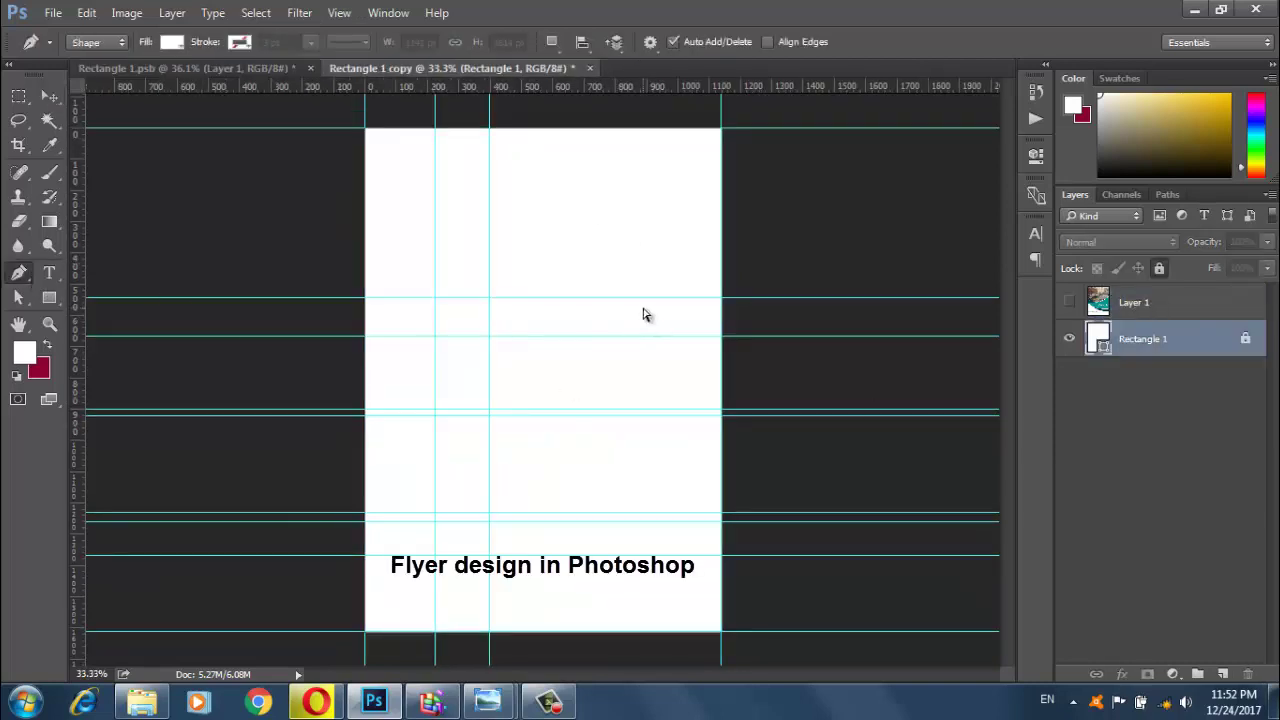
{"action": "key", "text": "ctrl+semicolon"}
{"action": "key", "text": "ctrl+semicolon"}
{"action": "left_click", "coordinate": [721, 299]}
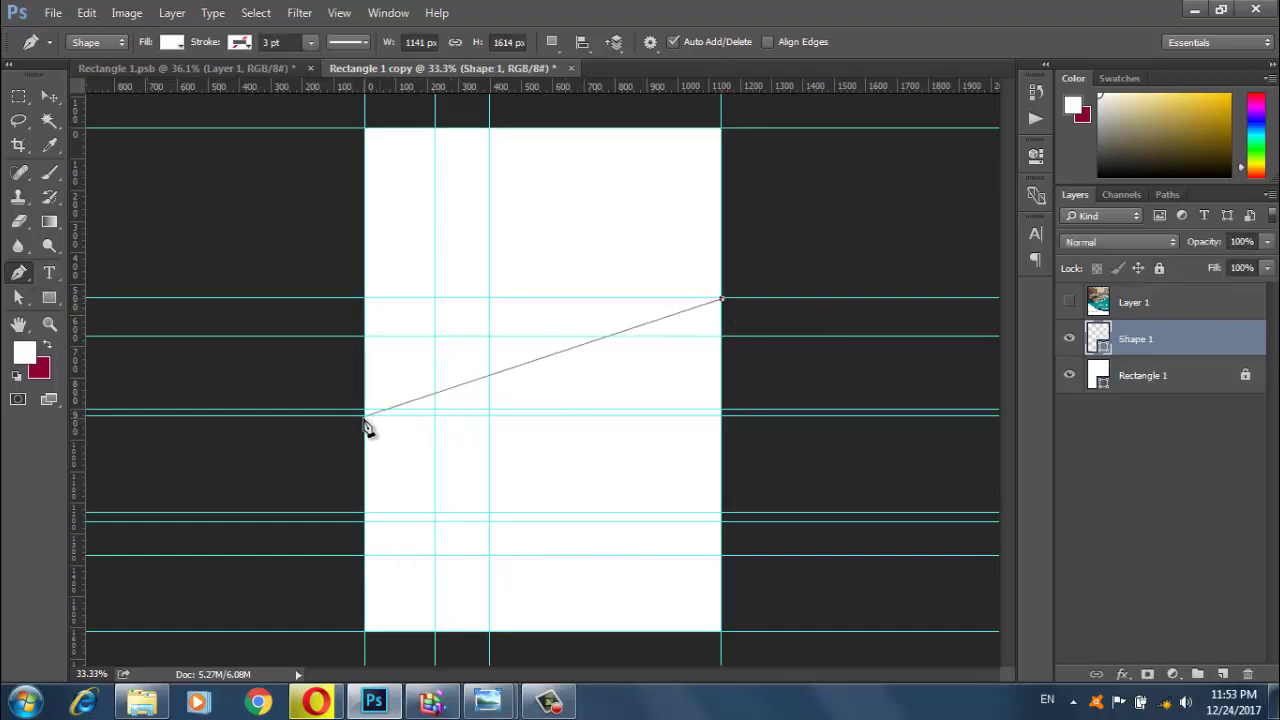
{"action": "mouse_move", "coordinate": [365, 416]}
{"action": "left_mouse_down"}
{"action": "mouse_move", "coordinate": [152, 381]}
{"action": "mouse_move", "coordinate": [109, 415]}
{"action": "left_mouse_up"}
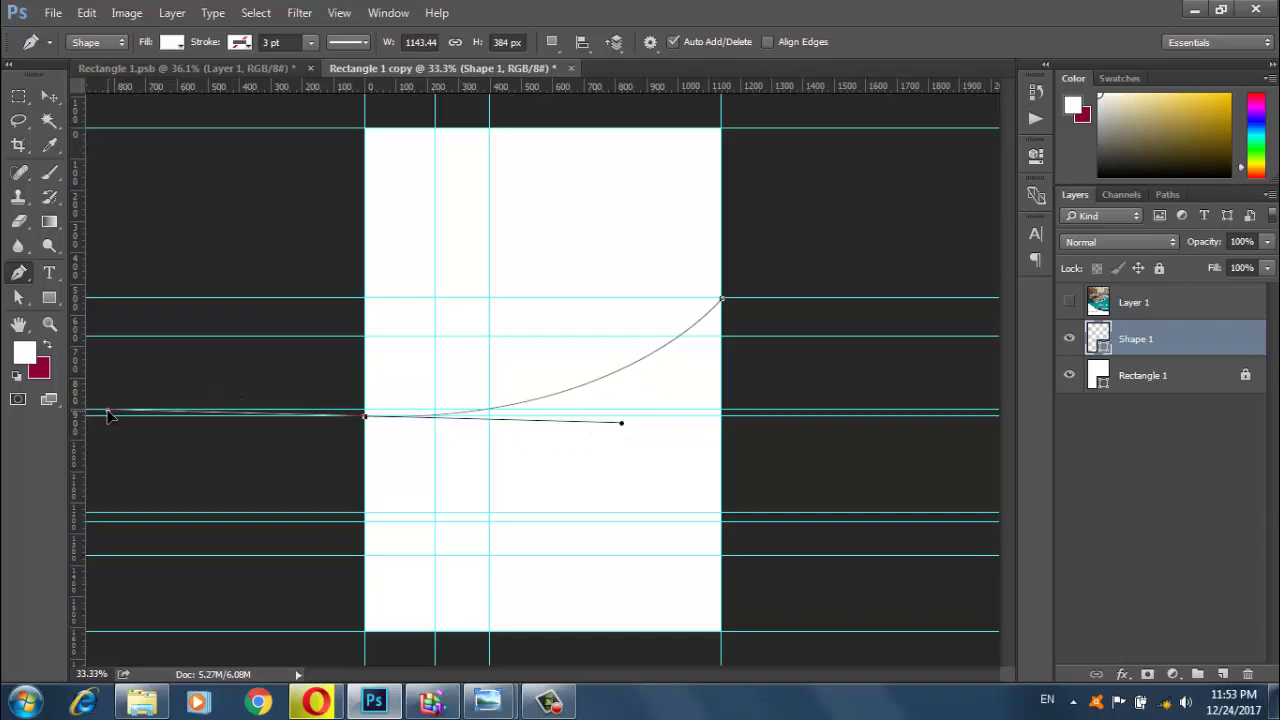
{"action": "left_click", "coordinate": [365, 417], "text": "alt"}
{"action": "mouse_move", "coordinate": [722, 515]}
{"action": "left_mouse_down"}
{"action": "mouse_move", "coordinate": [823, 520]}
{"action": "mouse_move", "coordinate": [988, 481]}
{"action": "left_mouse_up"}
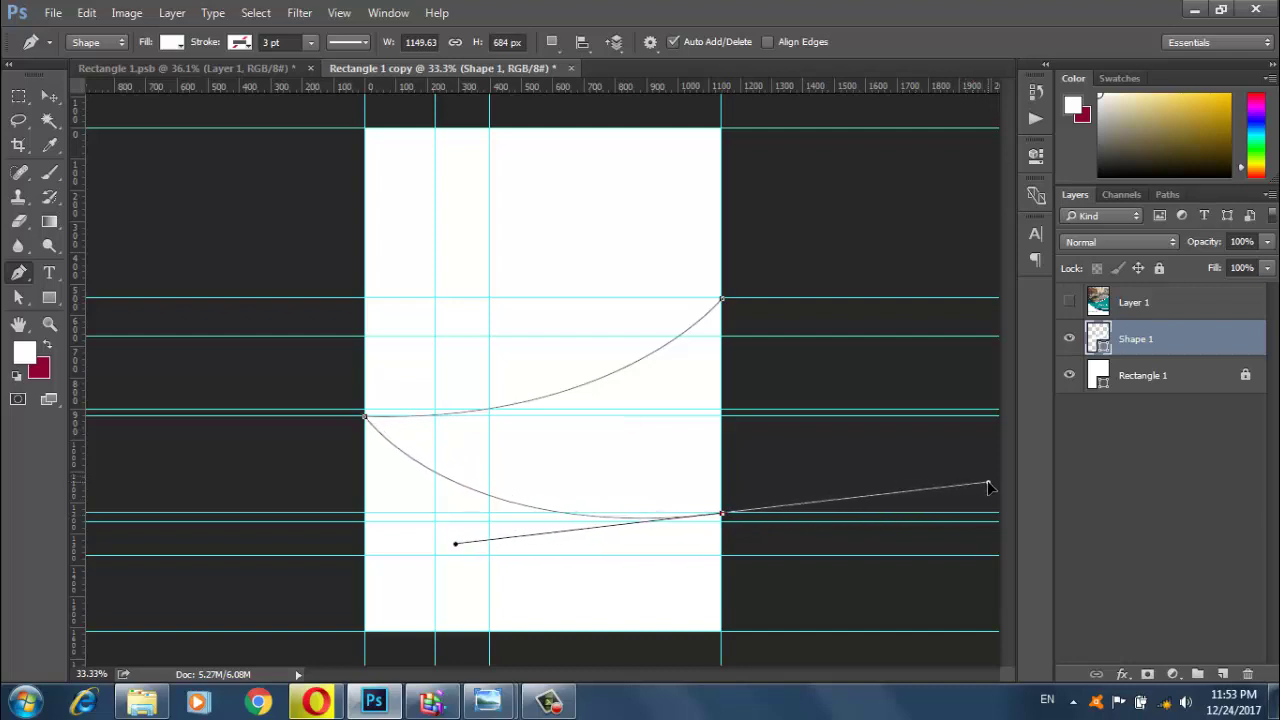
{"action": "left_click", "coordinate": [722, 515]}
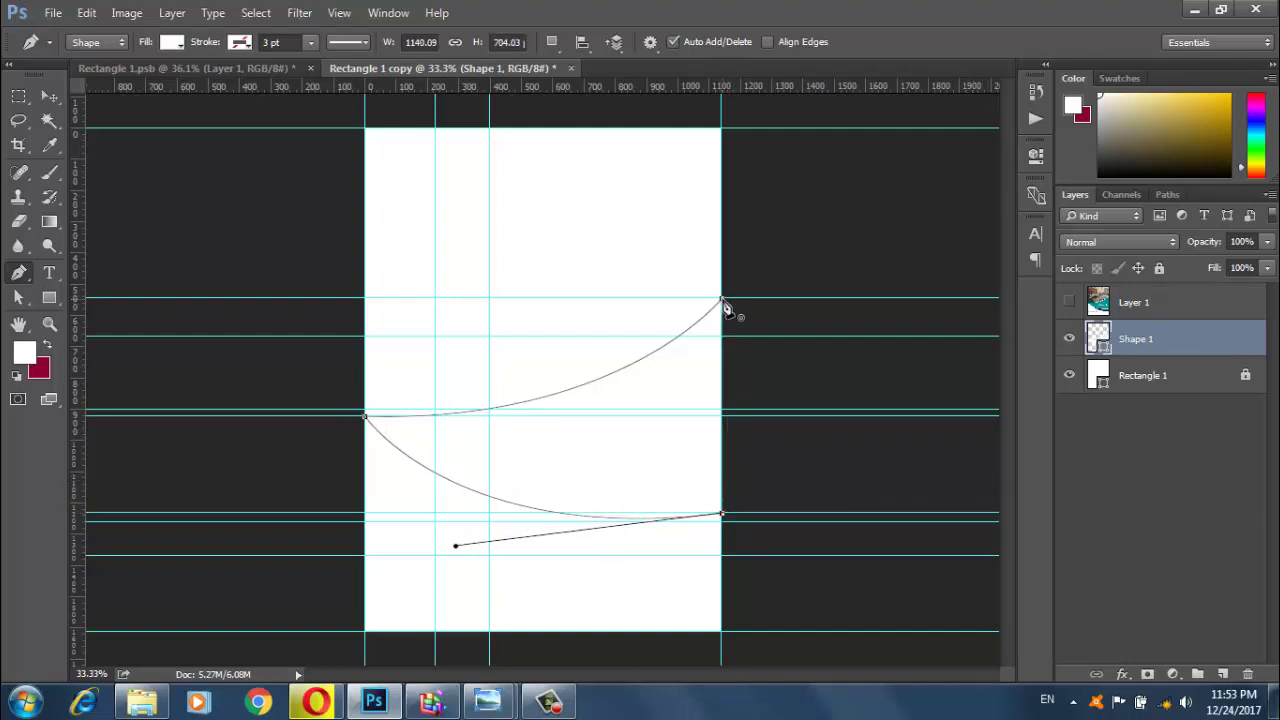
{"action": "left_click", "coordinate": [722, 299]}
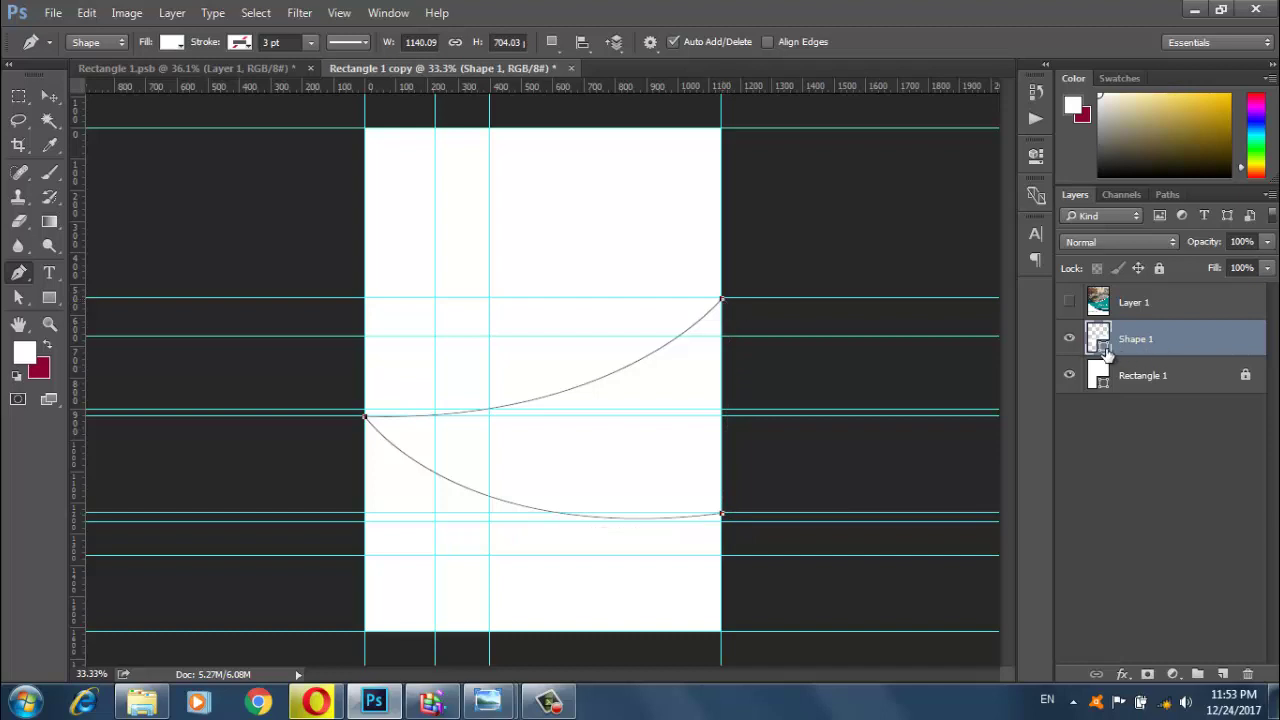
Fill the new Shape 1 with bright cyan 00cfd1
{"action": "double_click", "coordinate": [1107, 347]}
{"action": "left_click", "coordinate": [42, 366]}
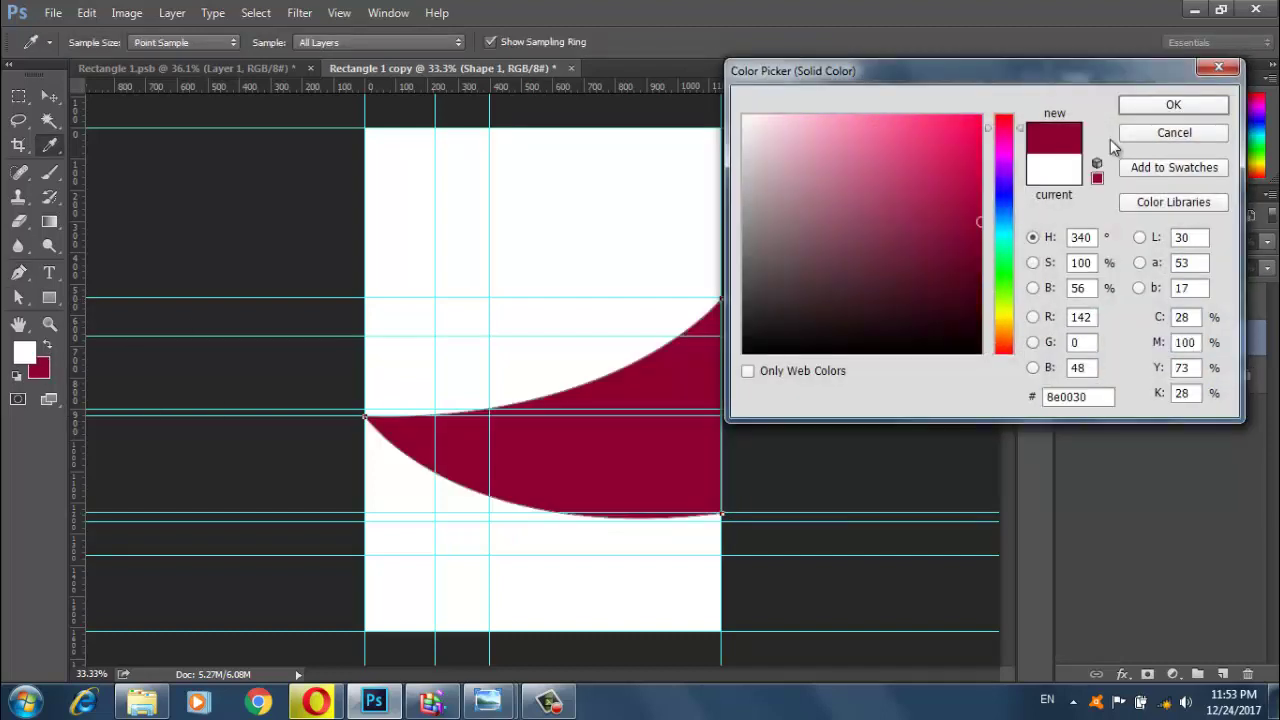
{"action": "left_click_drag", "start_coordinate": [1005, 238], "coordinate": [1005, 233]}
{"action": "left_click", "coordinate": [979, 157]}
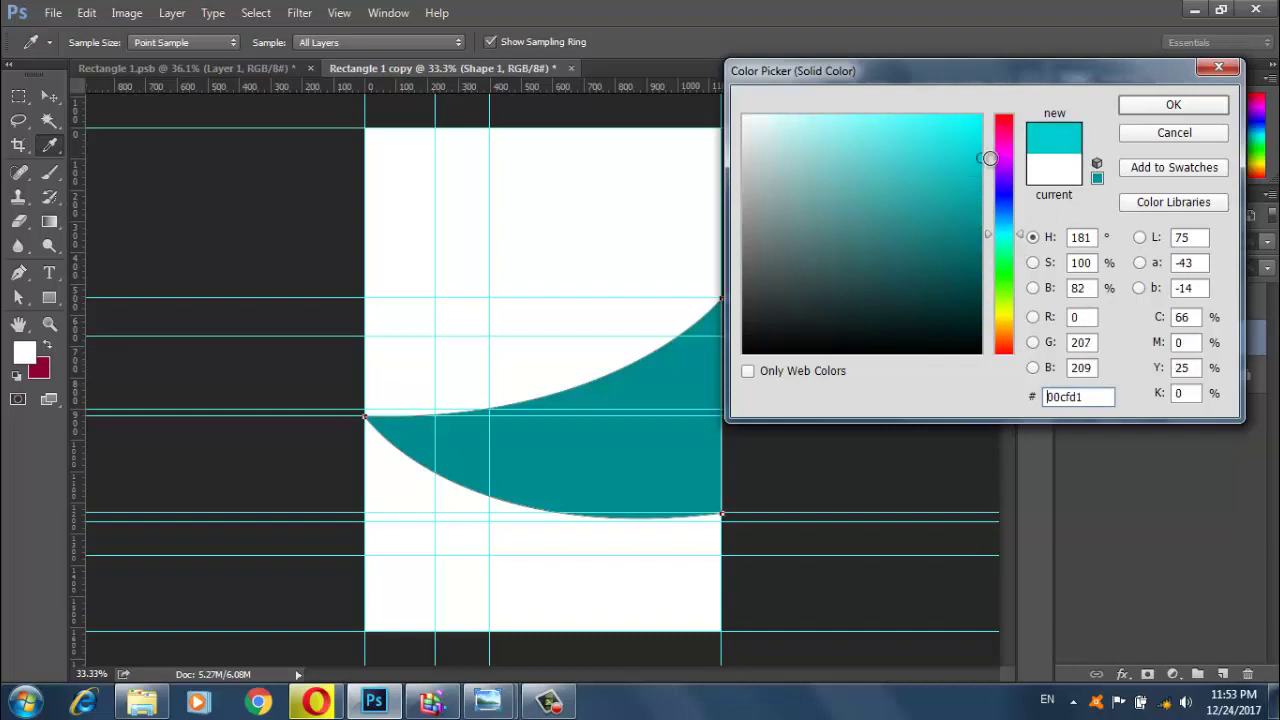
{"action": "left_click", "coordinate": [1170, 110]}
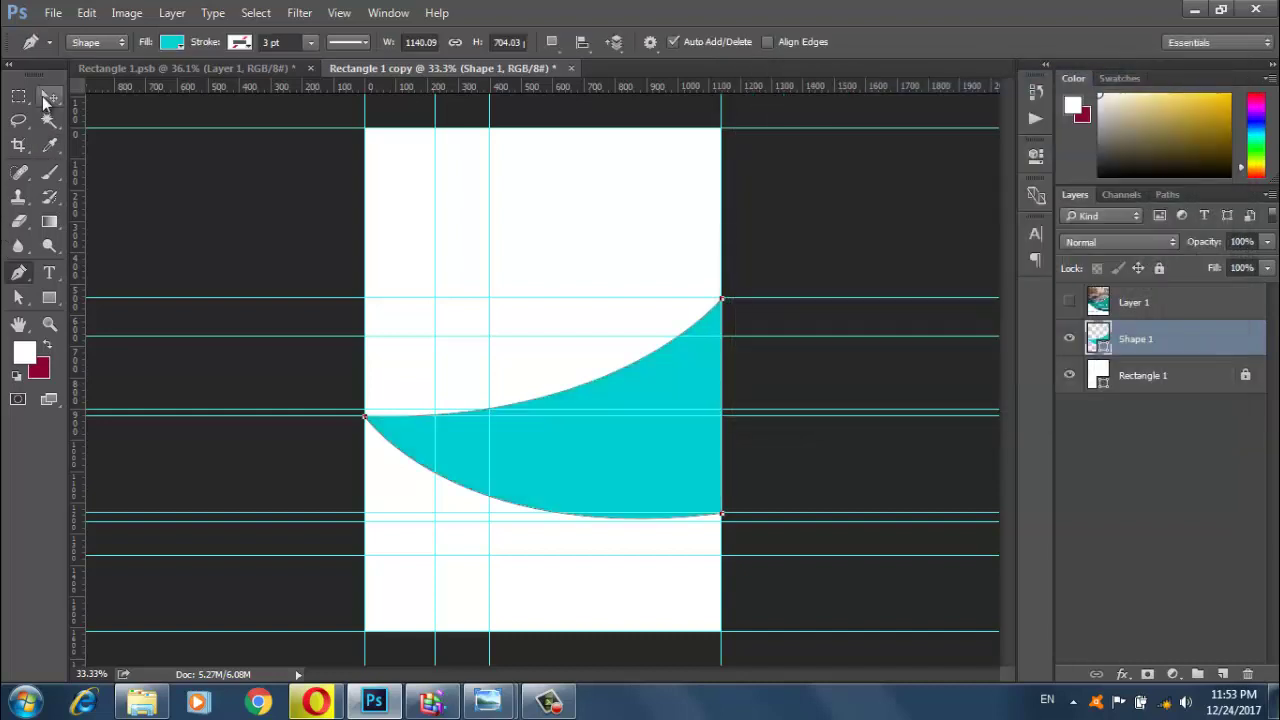
Reshape the bottom curve of the cyan Shape 1 using Direct Selection
{"action": "left_click", "coordinate": [42, 96]}
{"action": "left_click_drag", "start_coordinate": [18, 297], "coordinate": [83, 318]}
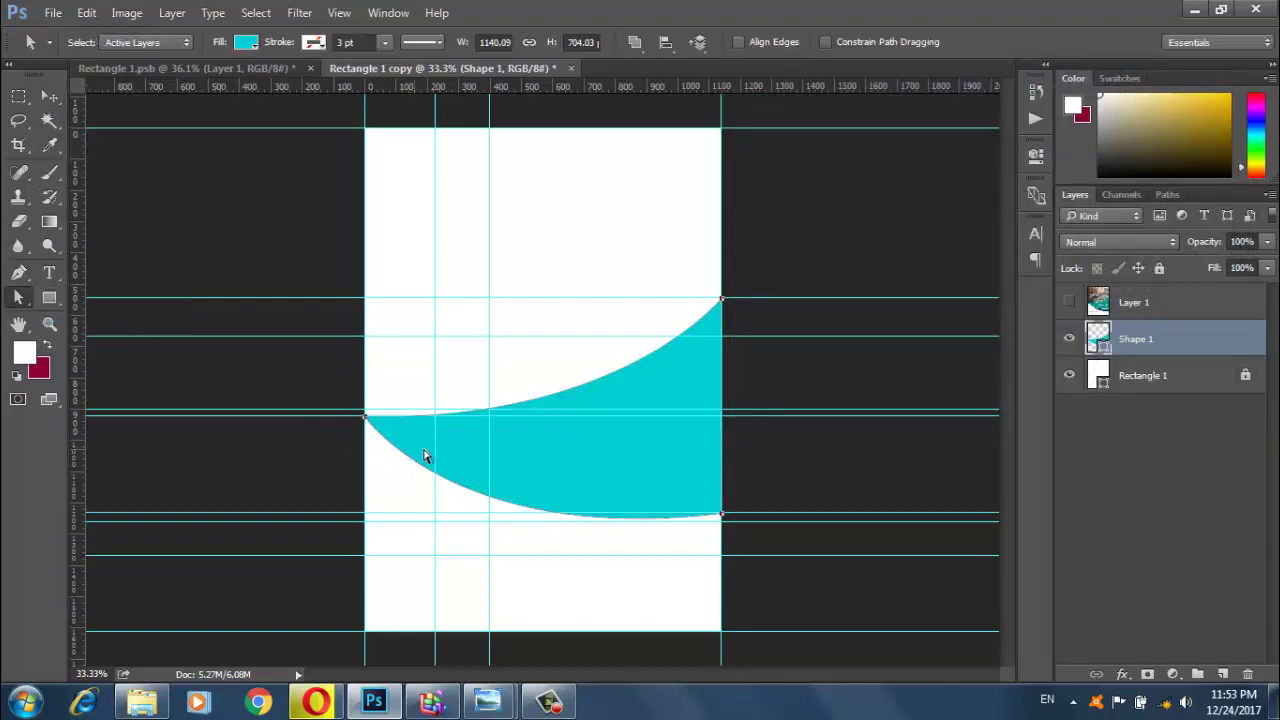
{"action": "mouse_move", "coordinate": [724, 517]}
{"action": "left_mouse_down"}
{"action": "mouse_move", "coordinate": [450, 526]}
{"action": "mouse_move", "coordinate": [473, 523]}
{"action": "left_mouse_up"}
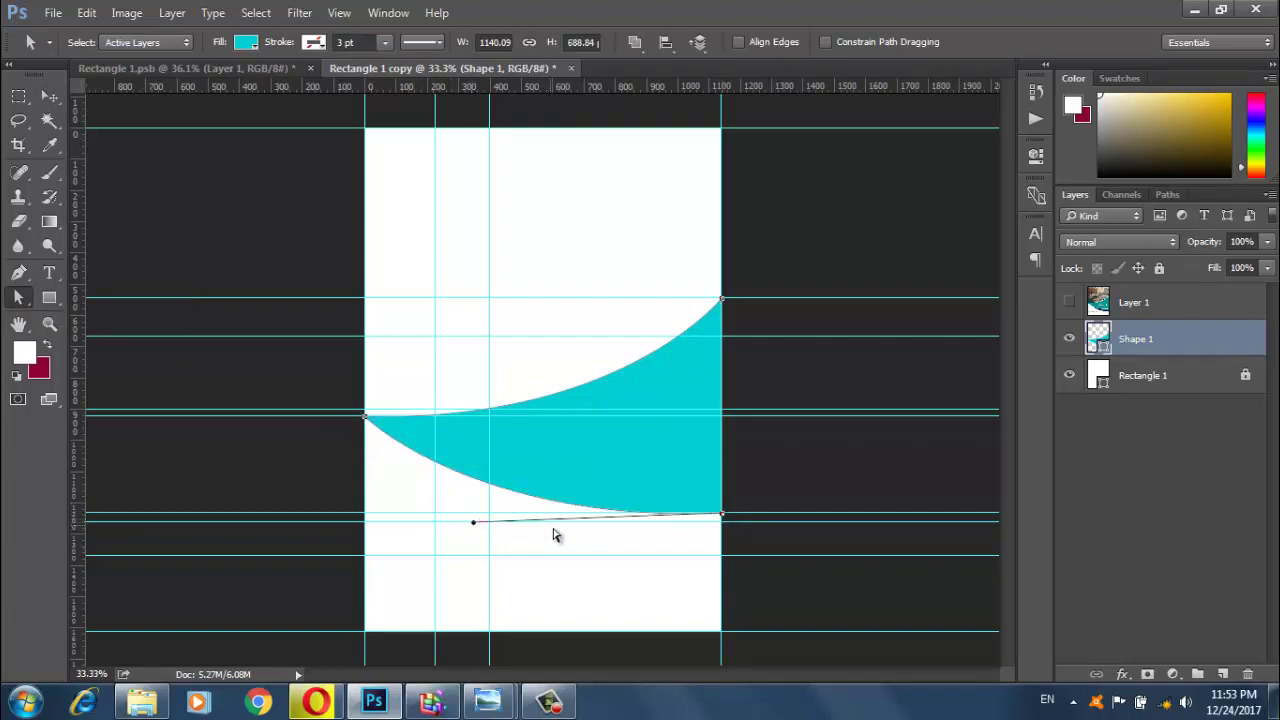
{"action": "left_click", "coordinate": [677, 563]}
{"action": "left_click", "coordinate": [18, 272]}
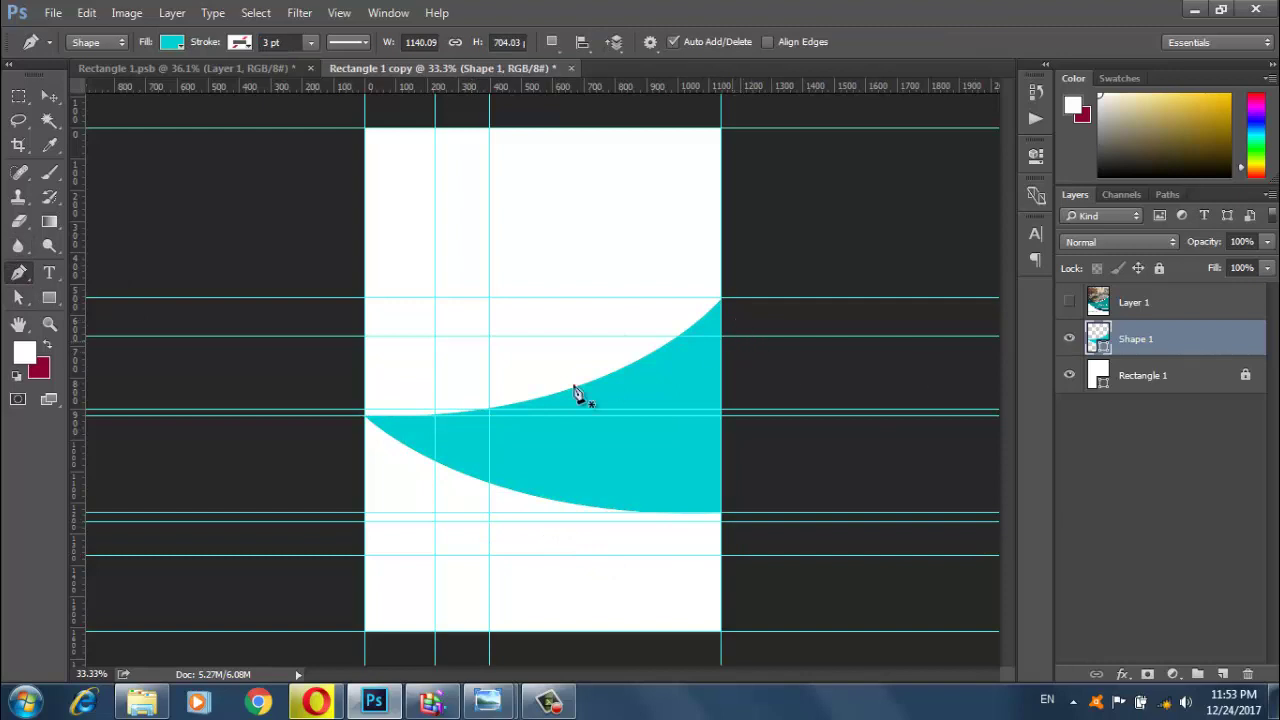
Start Shape 2 at the wave's left tip, curving parallel just above it to the right edge
{"action": "left_click", "coordinate": [365, 414]}
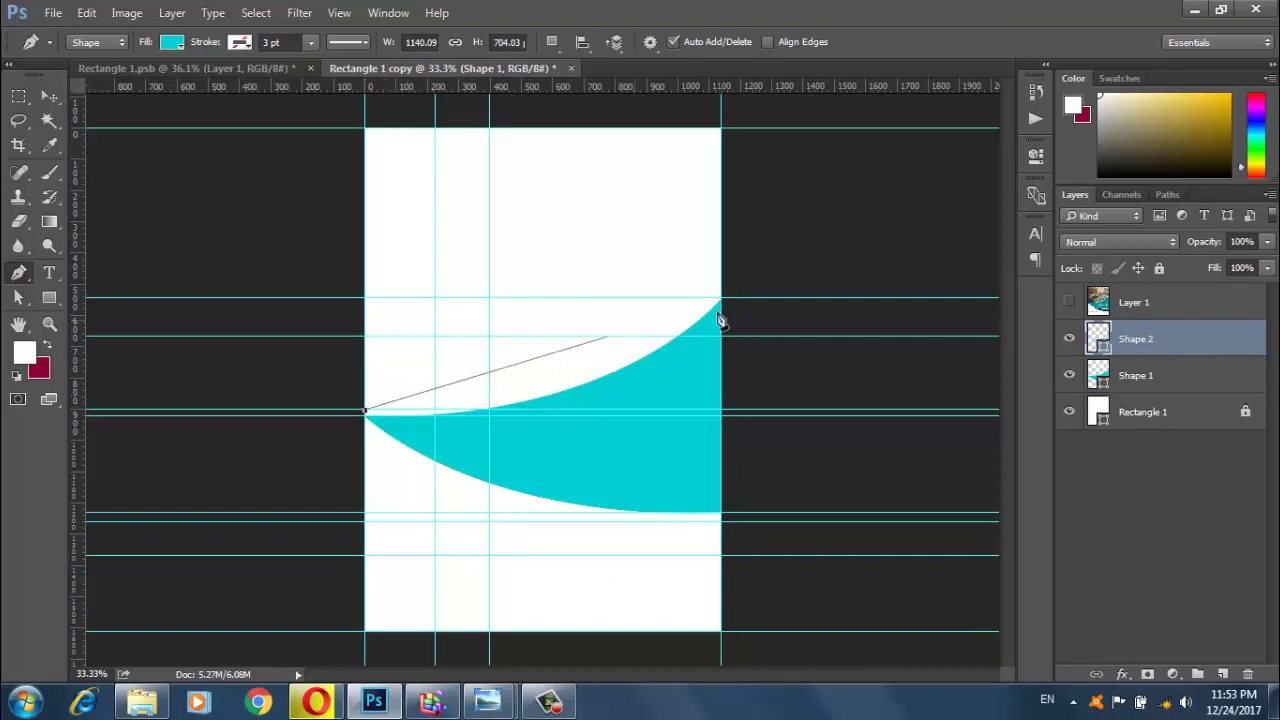
{"action": "scroll", "coordinate": [740, 295], "scroll_direction": "up", "scroll_amount": 2}
{"action": "scroll", "coordinate": [740, 295], "scroll_direction": "up", "scroll_amount": 1}
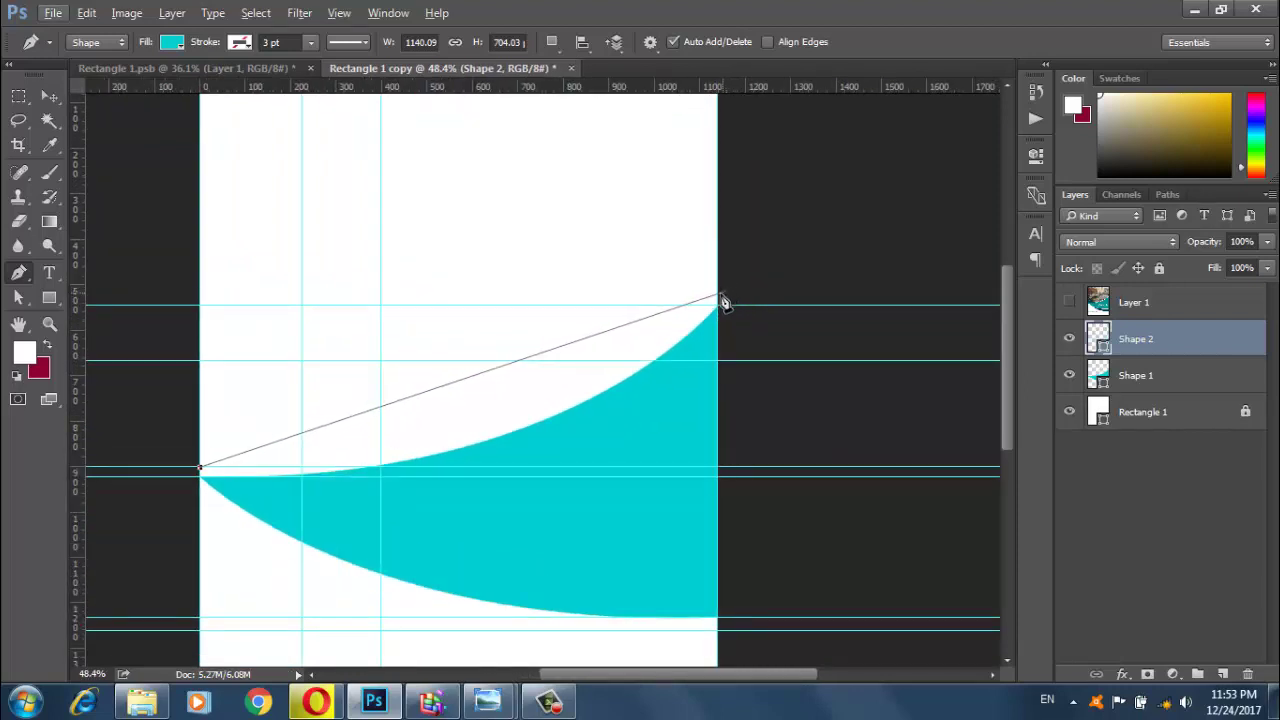
{"action": "scroll", "coordinate": [721, 302], "scroll_direction": "up", "scroll_amount": 1}
{"action": "left_click", "coordinate": [718, 299]}
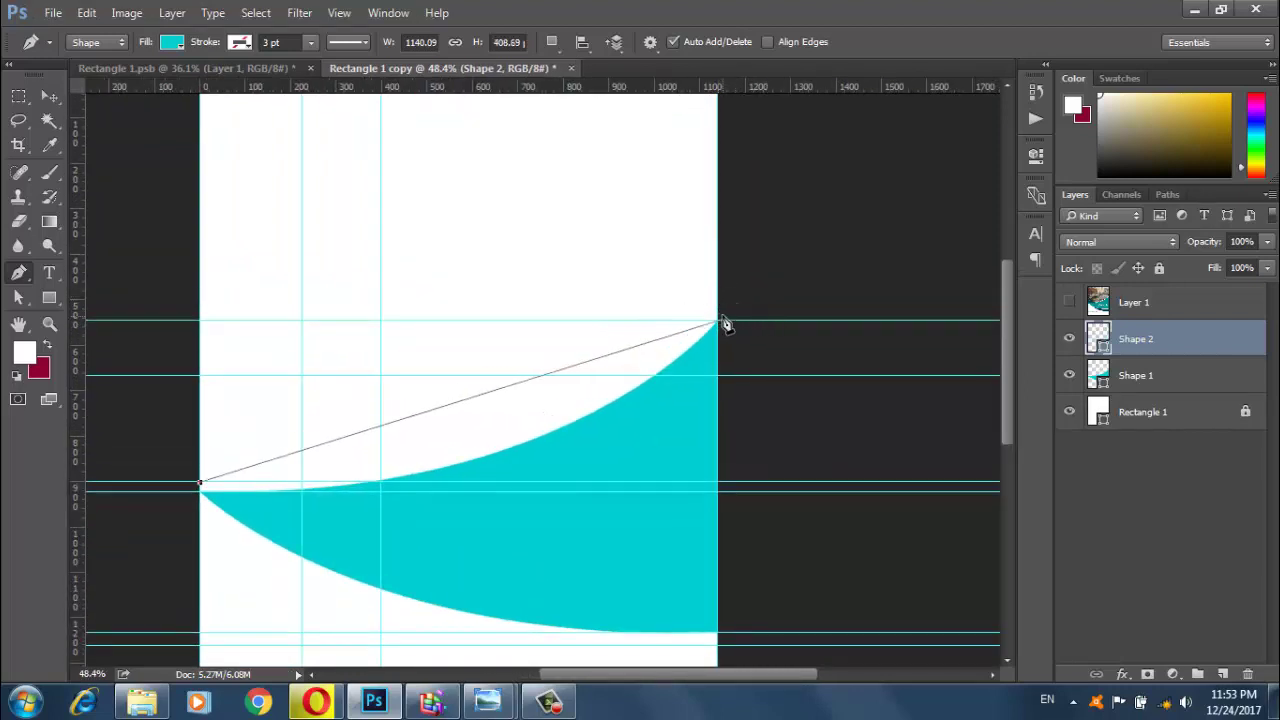
{"action": "left_click_drag", "start_coordinate": [717, 313], "coordinate": [783, 267]}
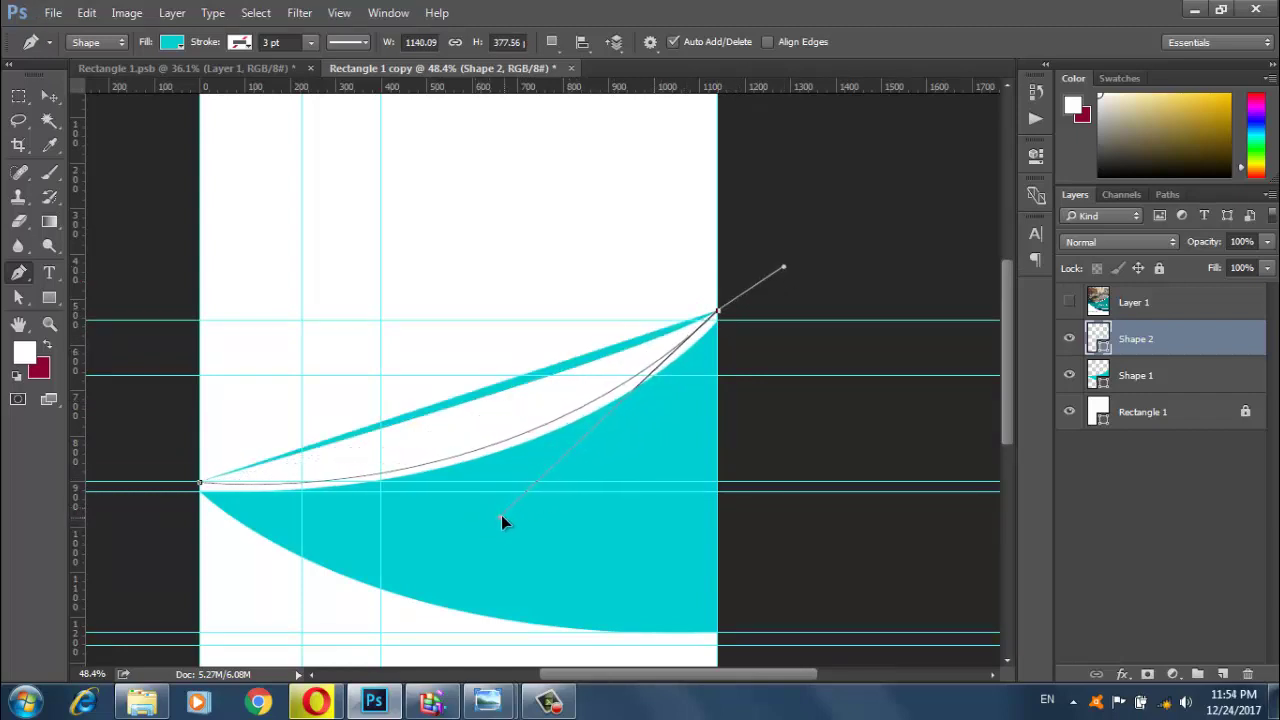
{"action": "left_click", "coordinate": [717, 315]}
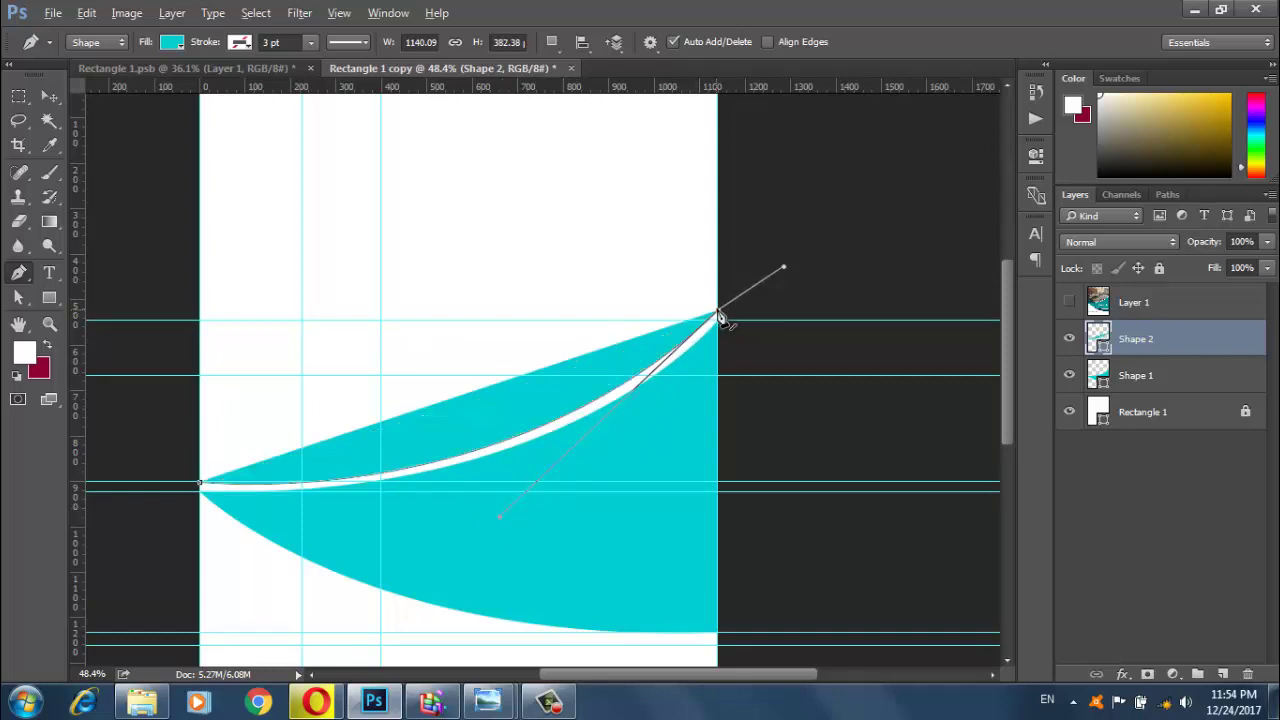
Extend Shape 2 to the page's top corners, close it, and select its layer
{"action": "scroll", "coordinate": [724, 305], "scroll_direction": "up", "scroll_amount": 1}
{"action": "scroll", "coordinate": [724, 305], "scroll_direction": "up", "scroll_amount": 3}
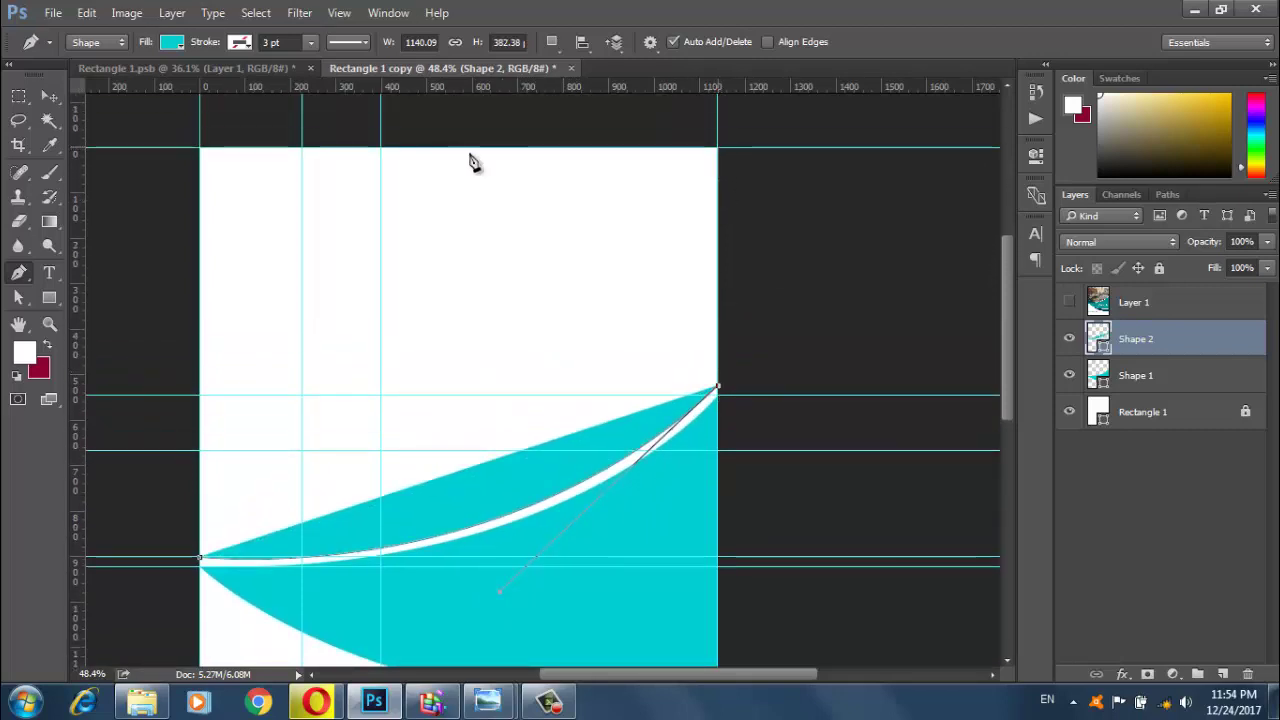
{"action": "left_click", "coordinate": [717, 148]}
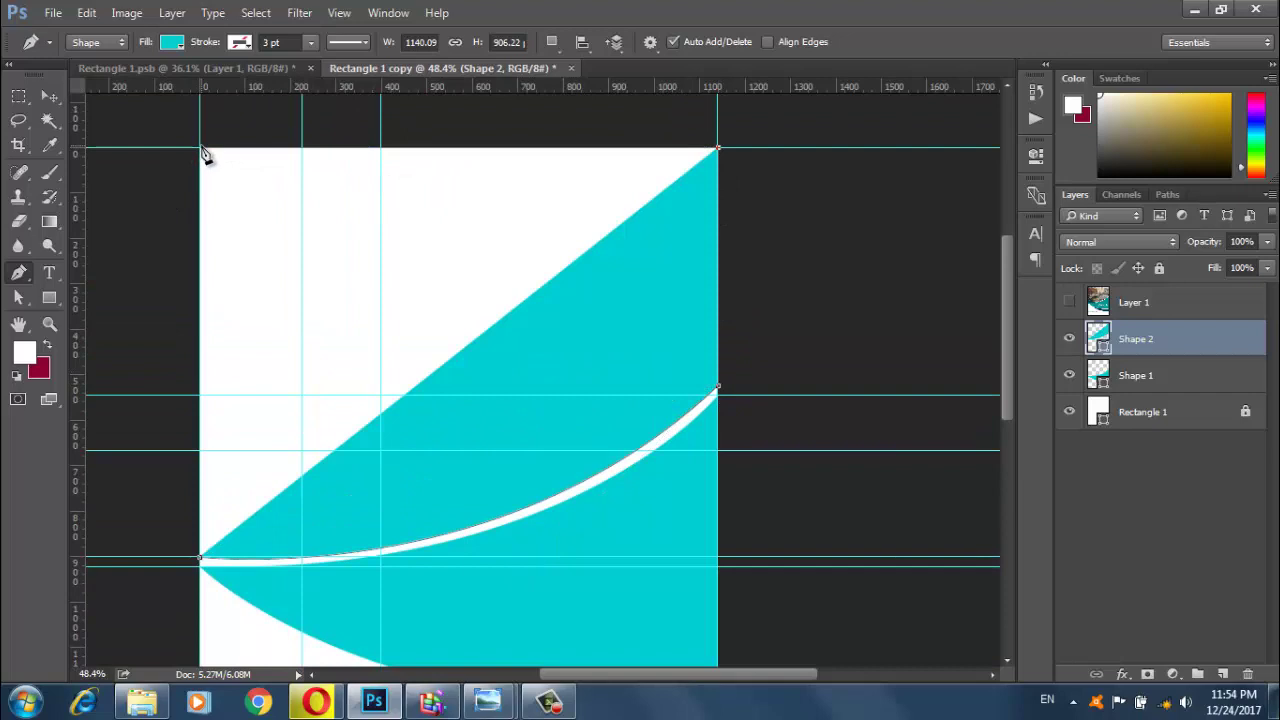
{"action": "left_click", "coordinate": [201, 149]}
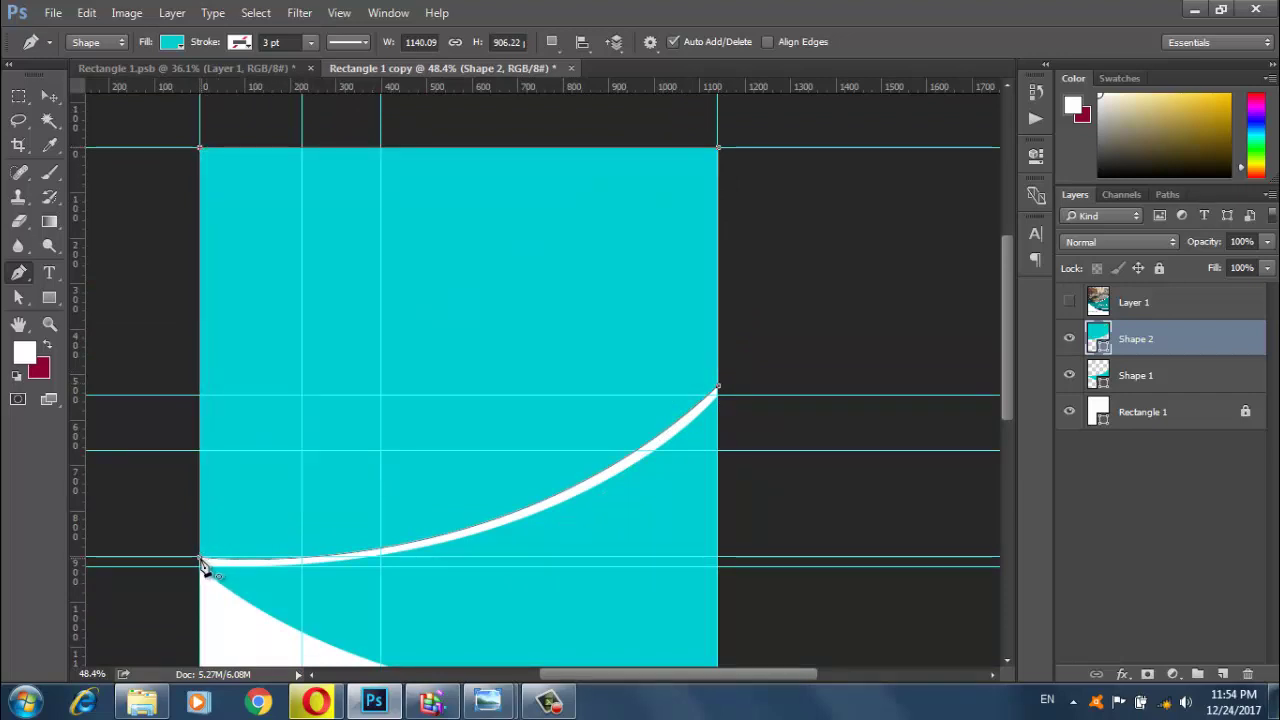
{"action": "left_click", "coordinate": [201, 563]}
{"action": "left_click", "coordinate": [48, 94]}
{"action": "left_click", "coordinate": [160, 258]}
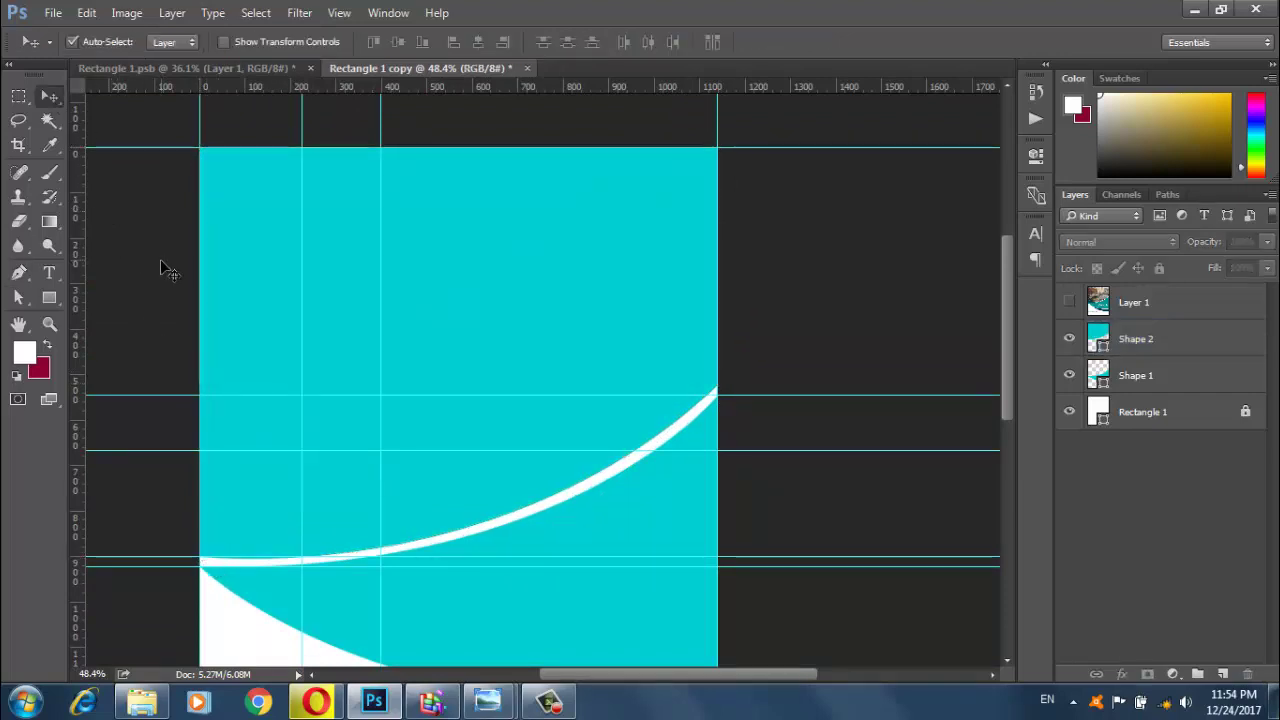
{"action": "left_click", "coordinate": [1170, 340]}
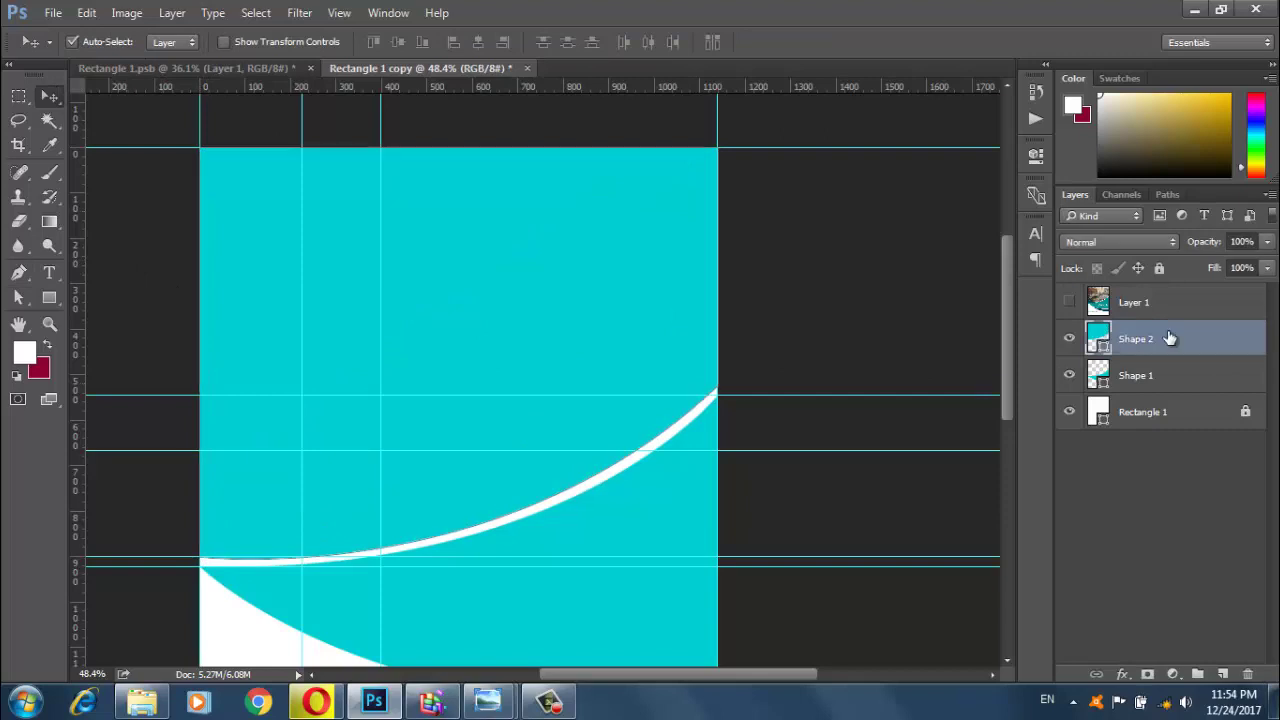
{"action": "left_click", "coordinate": [810, 326]}
Draw a closed wedge path, Shape 3, along the white stripe at the flyer's left edge
{"action": "left_click", "coordinate": [18, 272]}
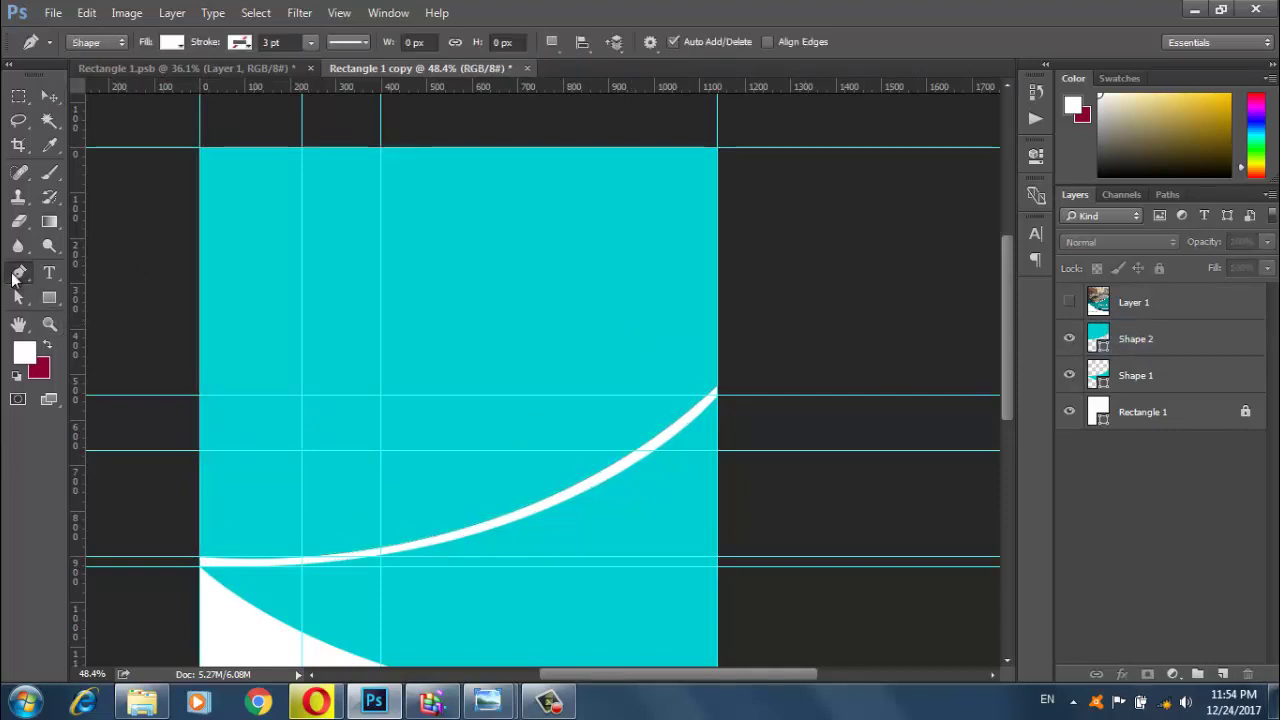
{"action": "left_click", "coordinate": [200, 398]}
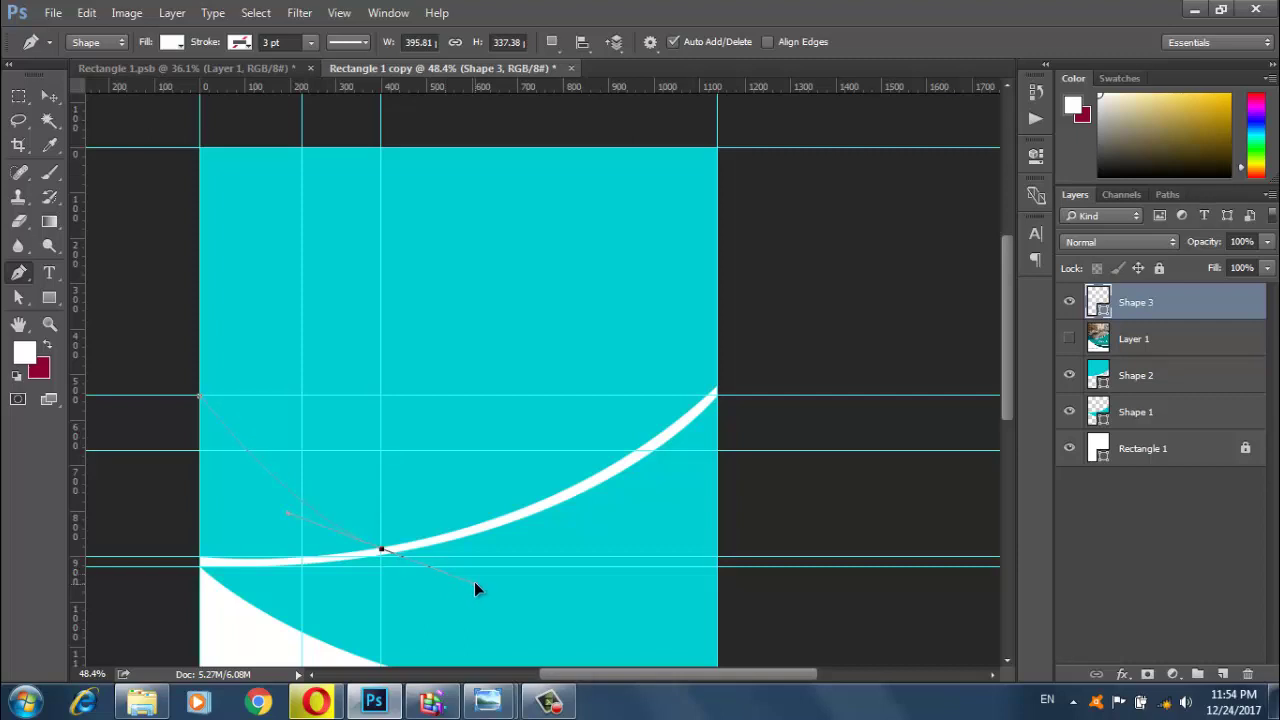
{"action": "left_click_drag", "start_coordinate": [438, 572], "coordinate": [474, 581]}
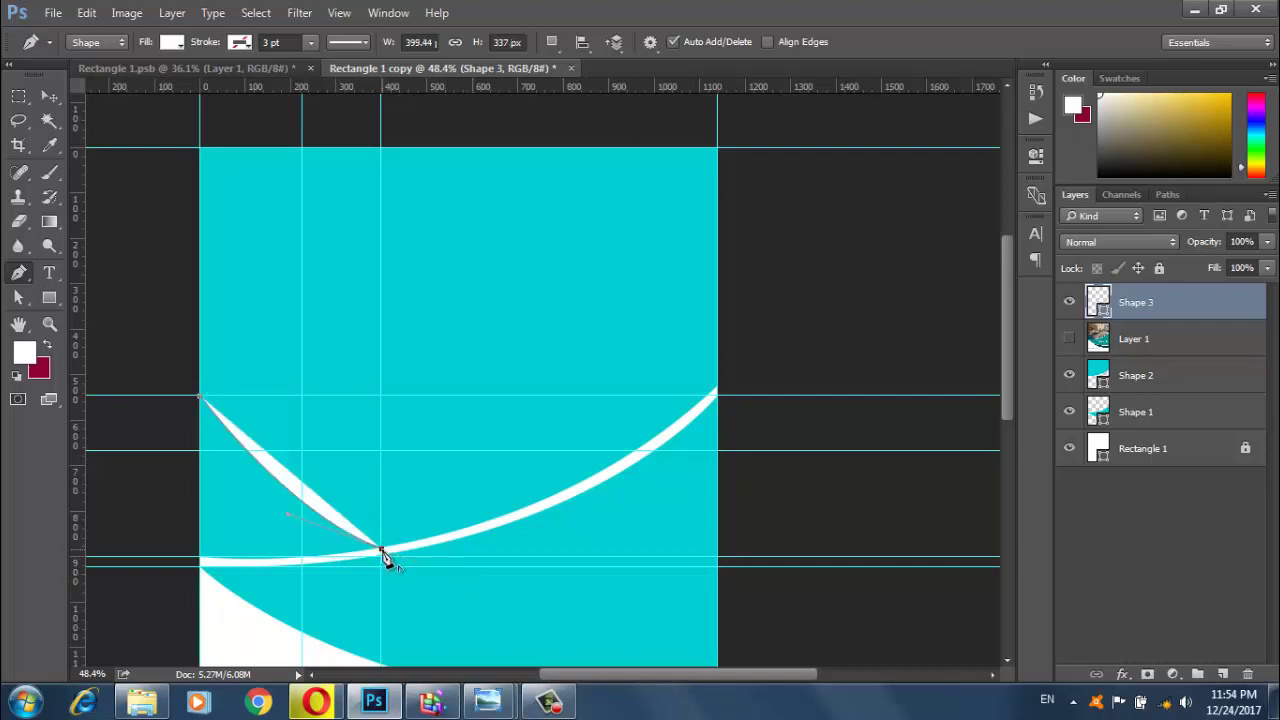
{"action": "left_click", "coordinate": [381, 550]}
{"action": "scroll", "coordinate": [213, 567], "scroll_direction": "up", "scroll_amount": 2}
{"action": "scroll", "coordinate": [200, 568], "scroll_direction": "up", "scroll_amount": 2}
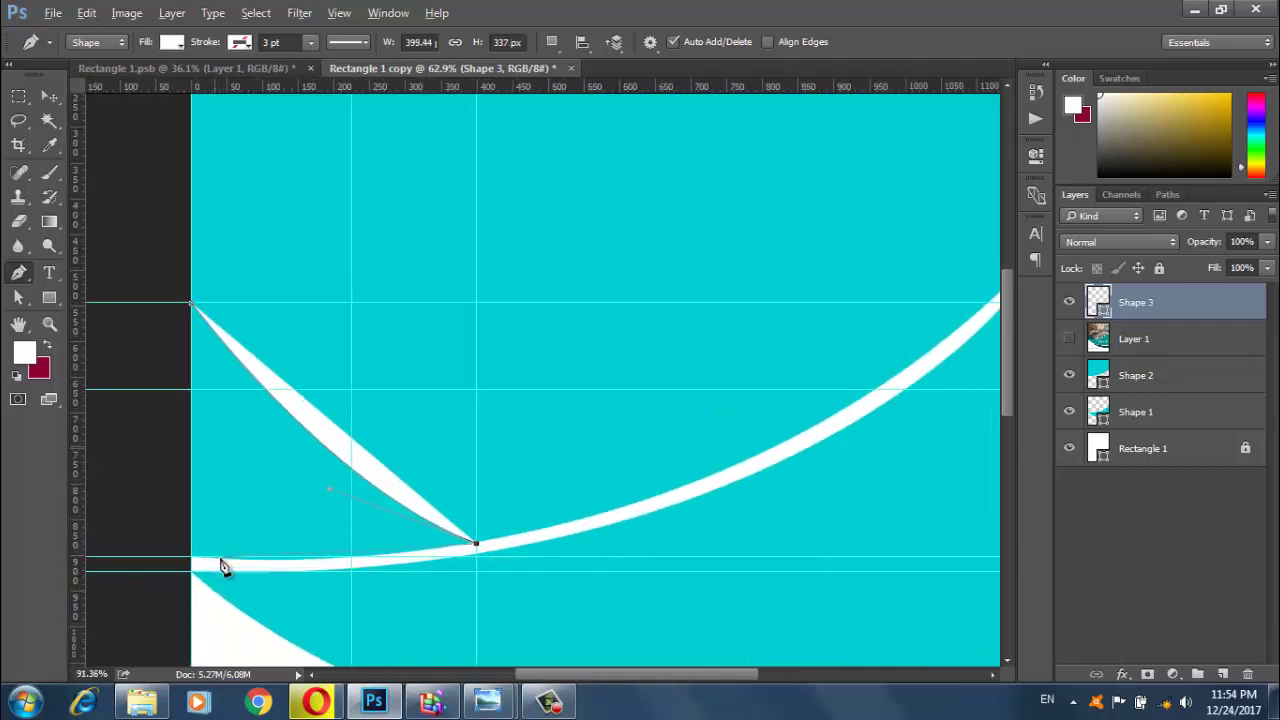
{"action": "scroll", "coordinate": [190, 568], "scroll_direction": "up", "scroll_amount": 1}
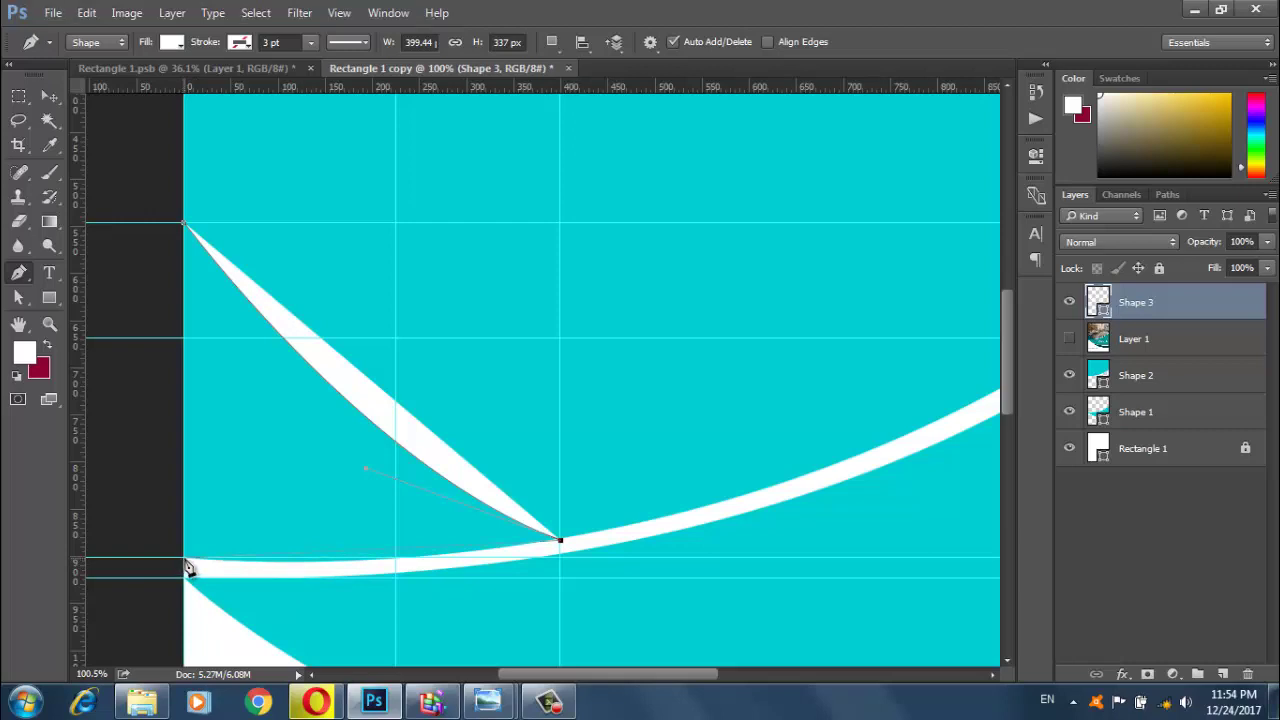
{"action": "left_click_drag", "start_coordinate": [186, 561], "coordinate": [83, 545]}
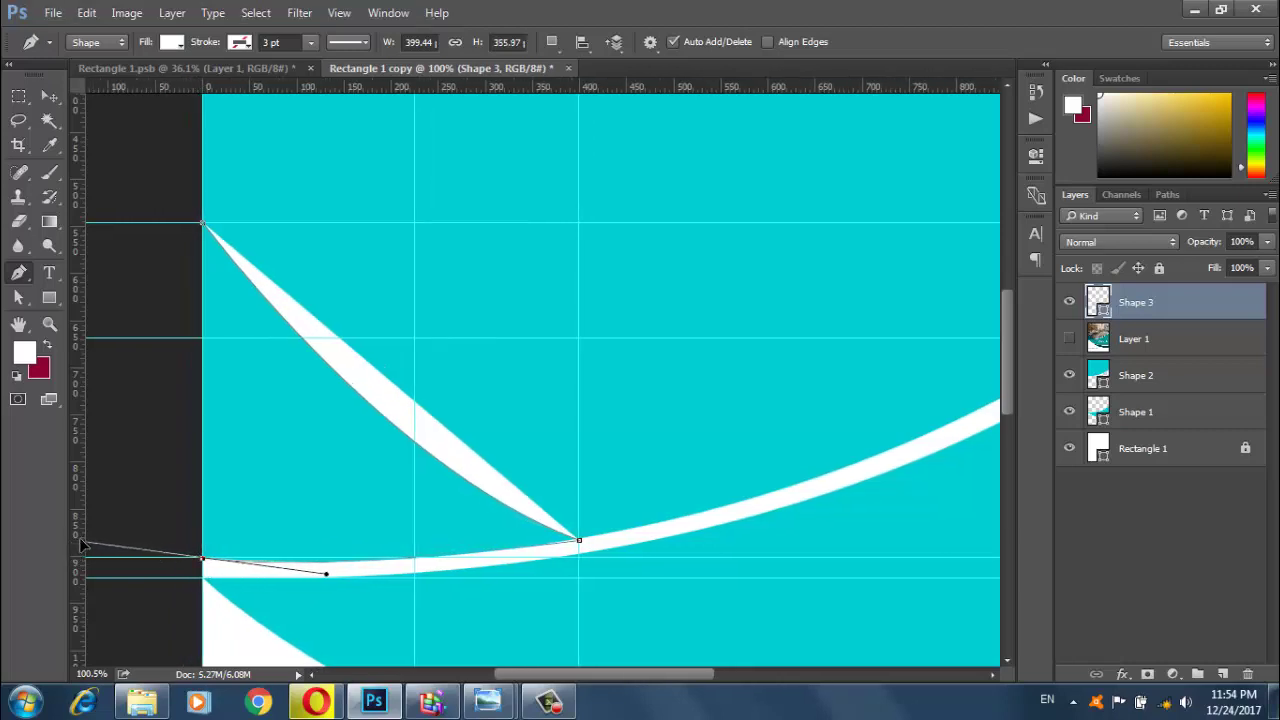
{"action": "left_click_drag", "start_coordinate": [83, 545], "coordinate": [86, 541]}
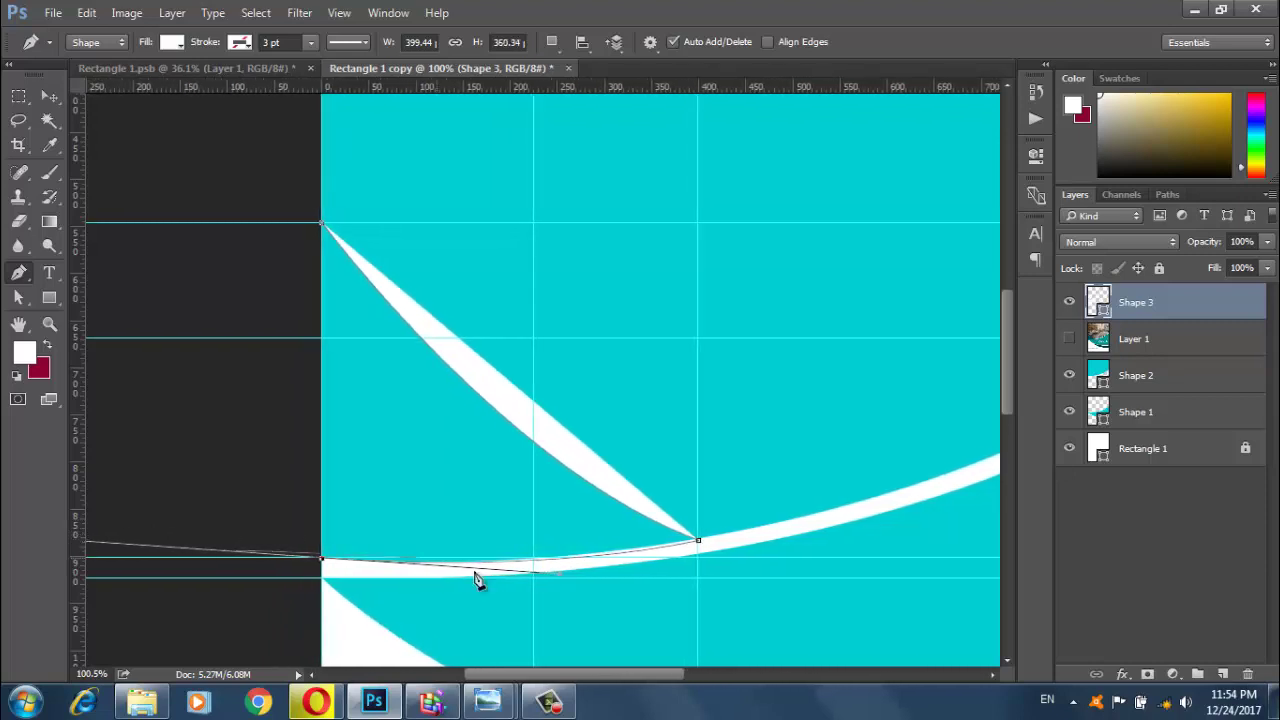
{"action": "left_click", "coordinate": [322, 560]}
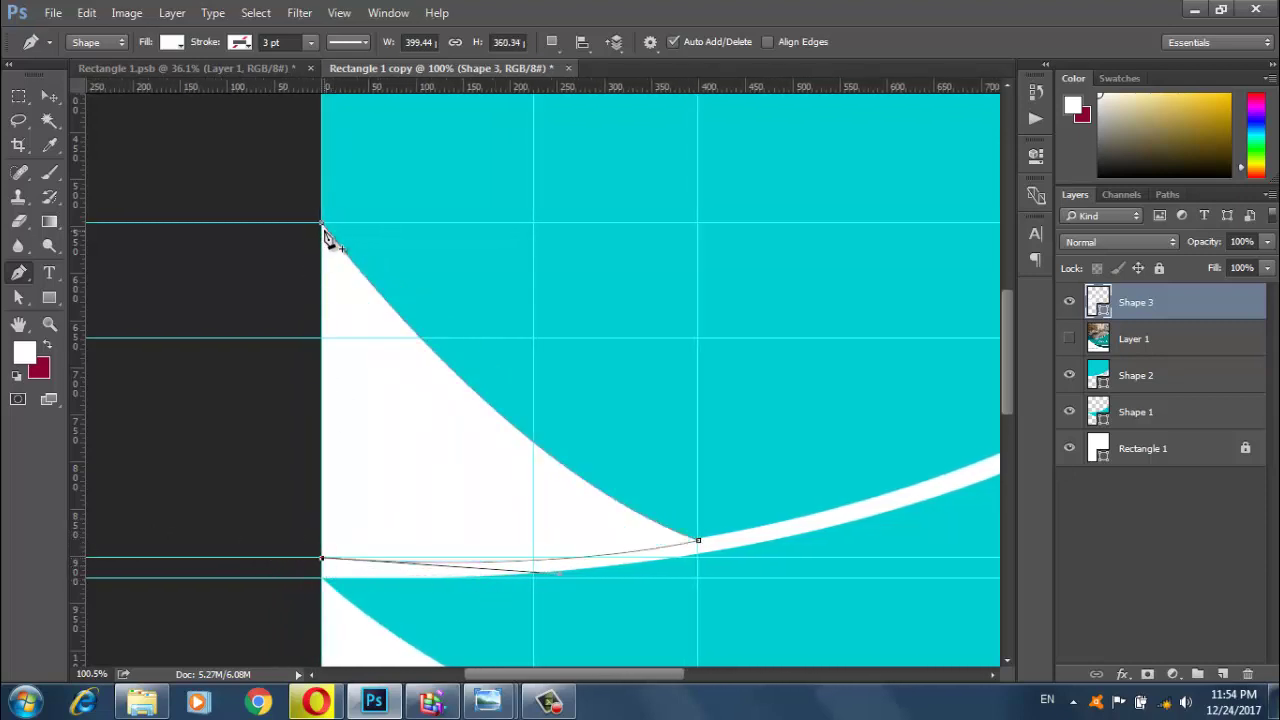
{"action": "left_click", "coordinate": [322, 226]}
{"action": "left_click", "coordinate": [55, 97]}
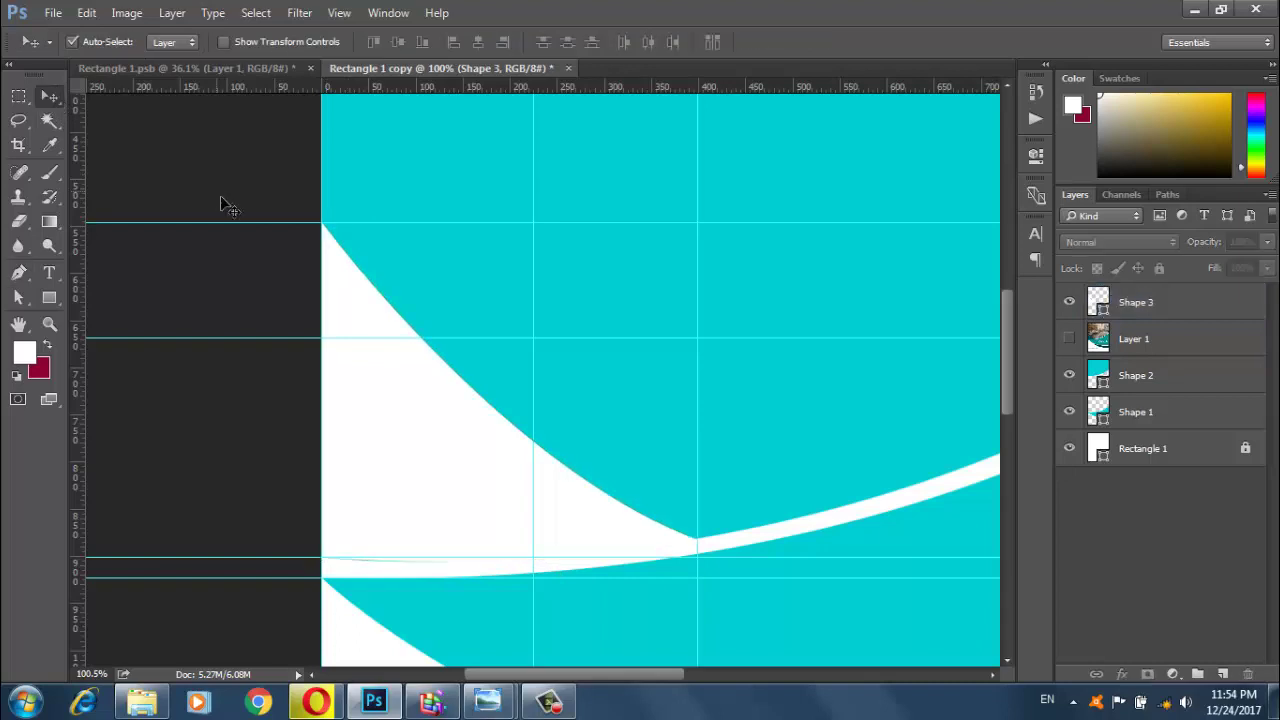
Fill Shape 3 with a dark teal instead of white
{"action": "scroll", "coordinate": [398, 433], "scroll_direction": "down", "scroll_amount": 2}
{"action": "scroll", "coordinate": [405, 437], "scroll_direction": "down", "scroll_amount": 1}
{"action": "left_click", "coordinate": [956, 300]}
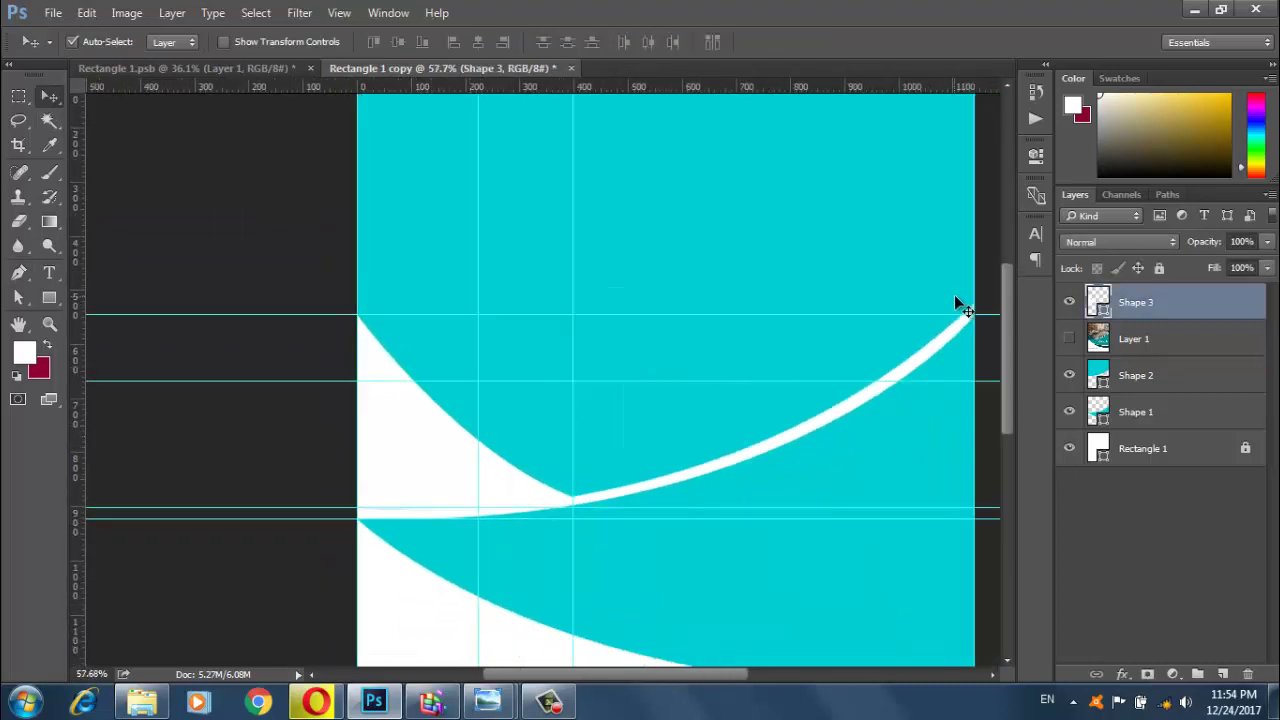
{"action": "double_click", "coordinate": [1099, 304]}
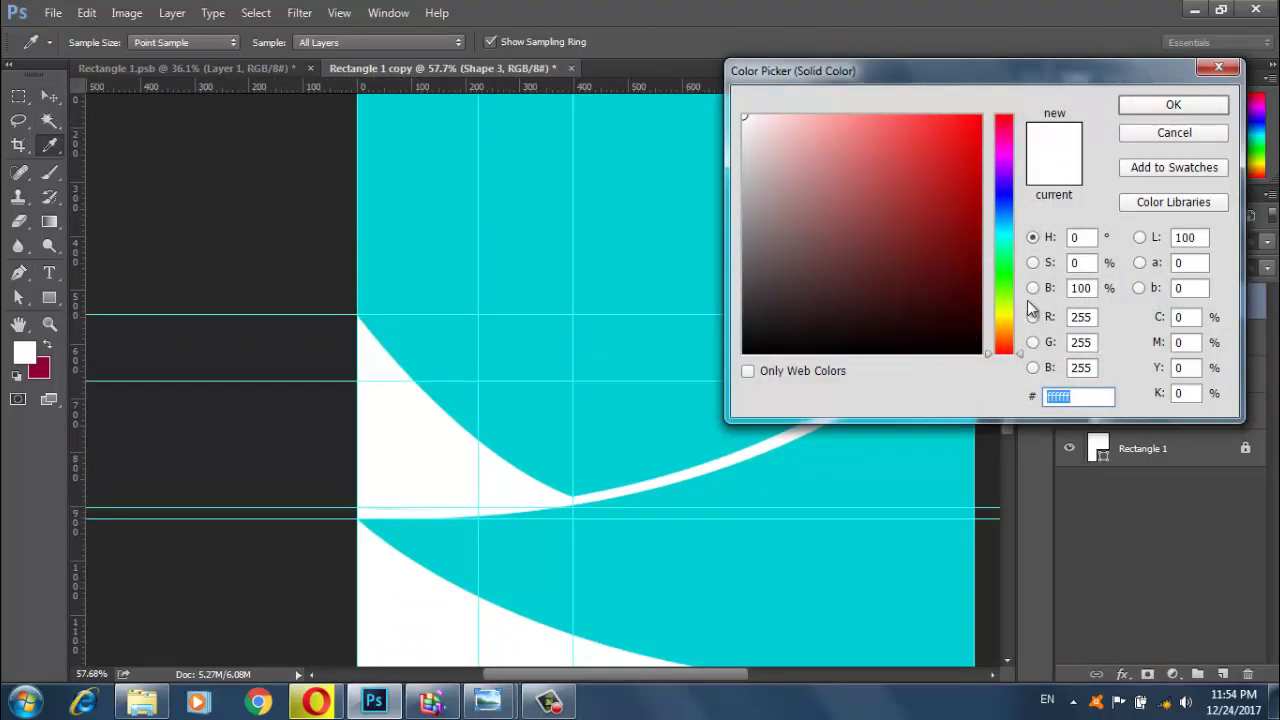
{"action": "left_click_drag", "start_coordinate": [1000, 263], "coordinate": [1006, 232]}
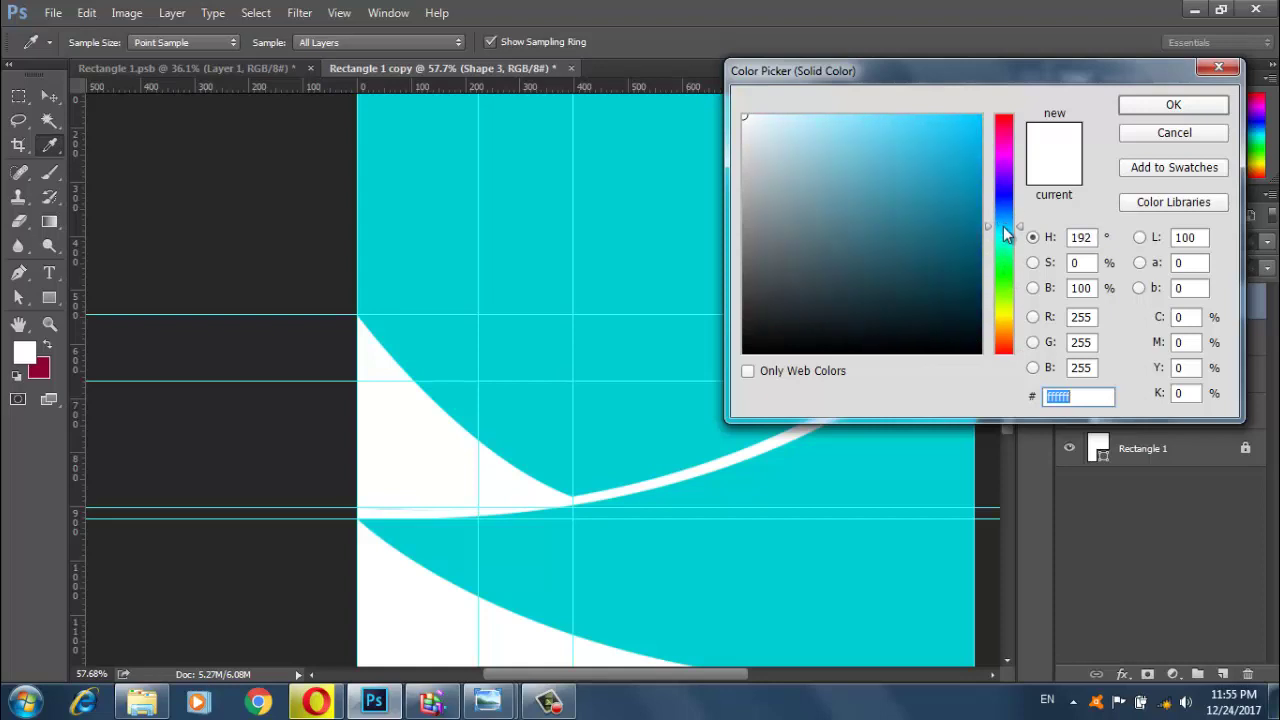
{"action": "left_click", "coordinate": [974, 223]}
{"action": "left_click", "coordinate": [1172, 105]}
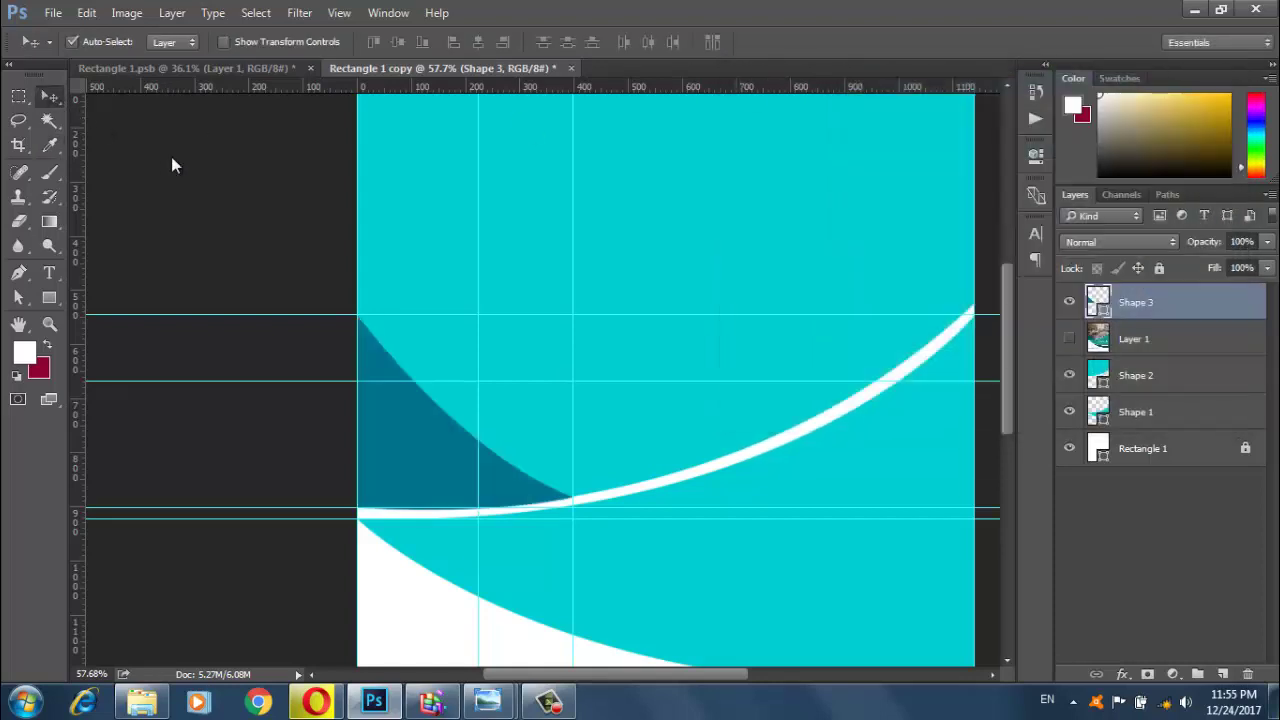
{"action": "scroll", "coordinate": [737, 534], "scroll_direction": "down", "scroll_amount": 2}
{"action": "scroll", "coordinate": [737, 534], "scroll_direction": "down", "scroll_amount": 2}
Draw Shape 4, a curved cyan sliver in the lower white area beneath the first wave
{"action": "left_click", "coordinate": [751, 543]}
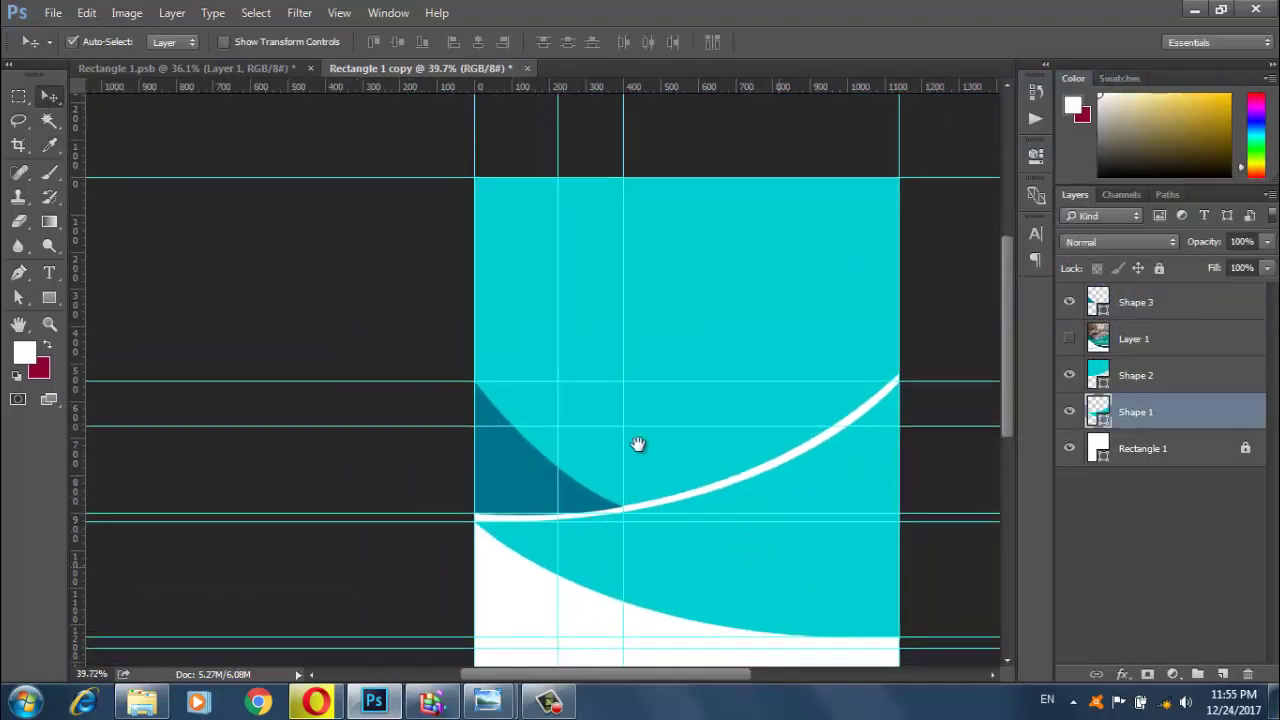
{"action": "left_click_drag", "start_coordinate": [638, 444], "coordinate": [463, 384]}
{"action": "key", "text": "p"}
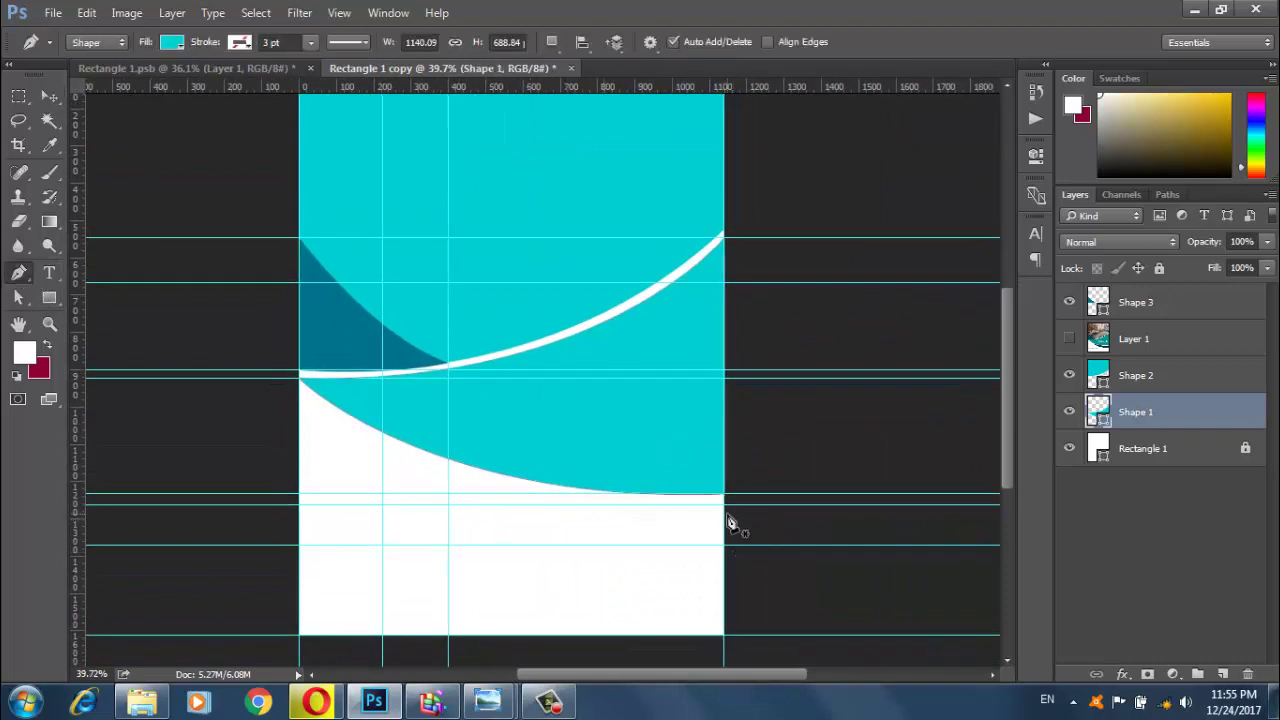
{"action": "left_click", "coordinate": [724, 503]}
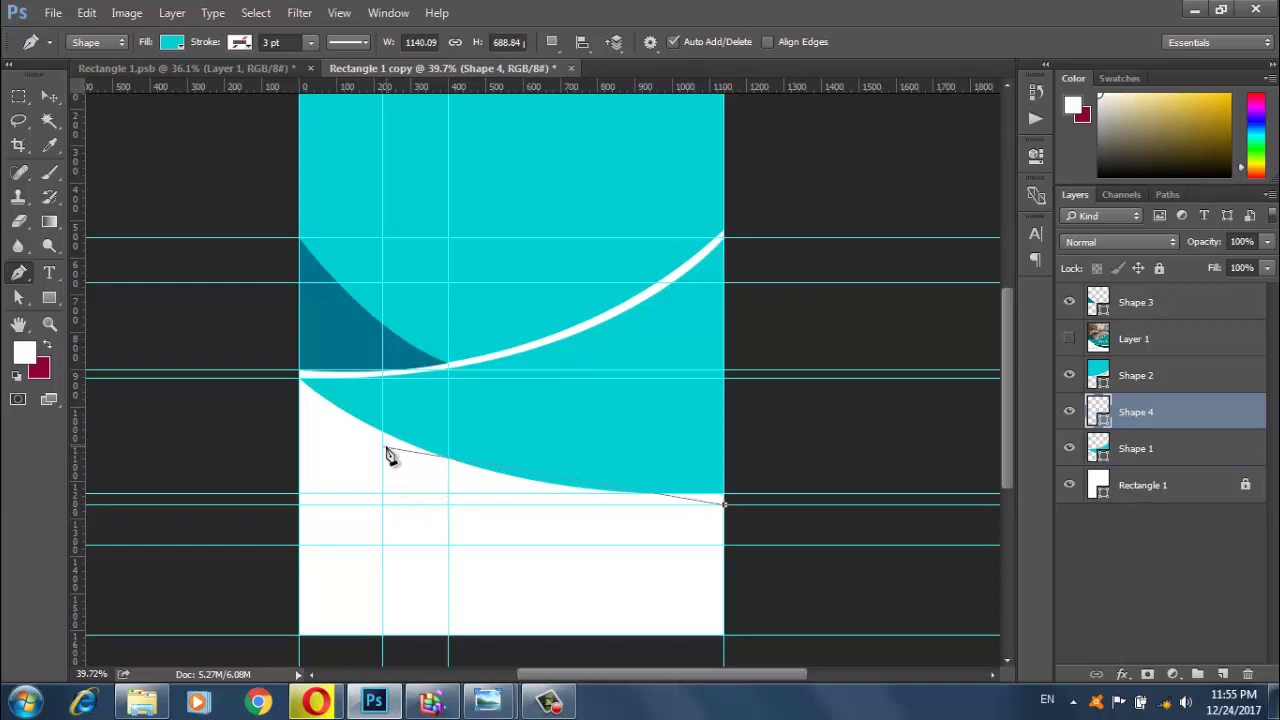
{"action": "left_click_drag", "start_coordinate": [384, 448], "coordinate": [315, 393]}
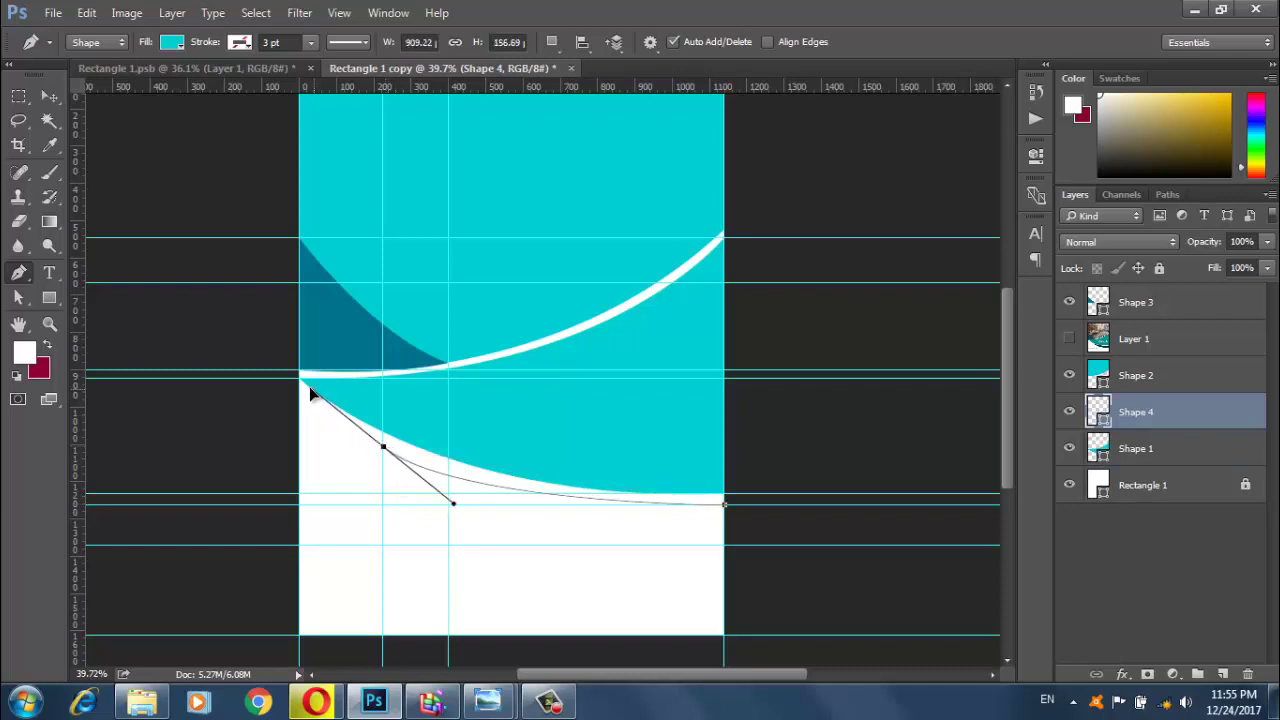
{"action": "left_click_drag", "start_coordinate": [455, 503], "coordinate": [556, 537]}
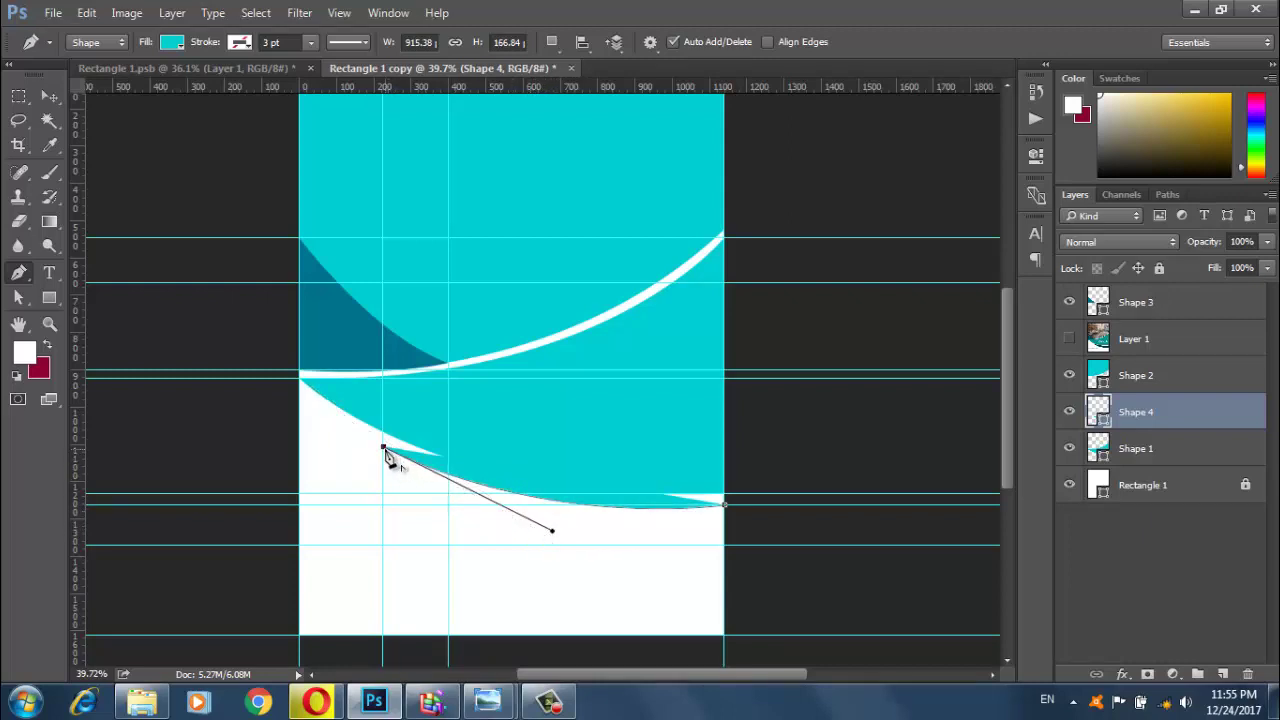
{"action": "left_click_drag", "start_coordinate": [724, 546], "coordinate": [855, 538]}
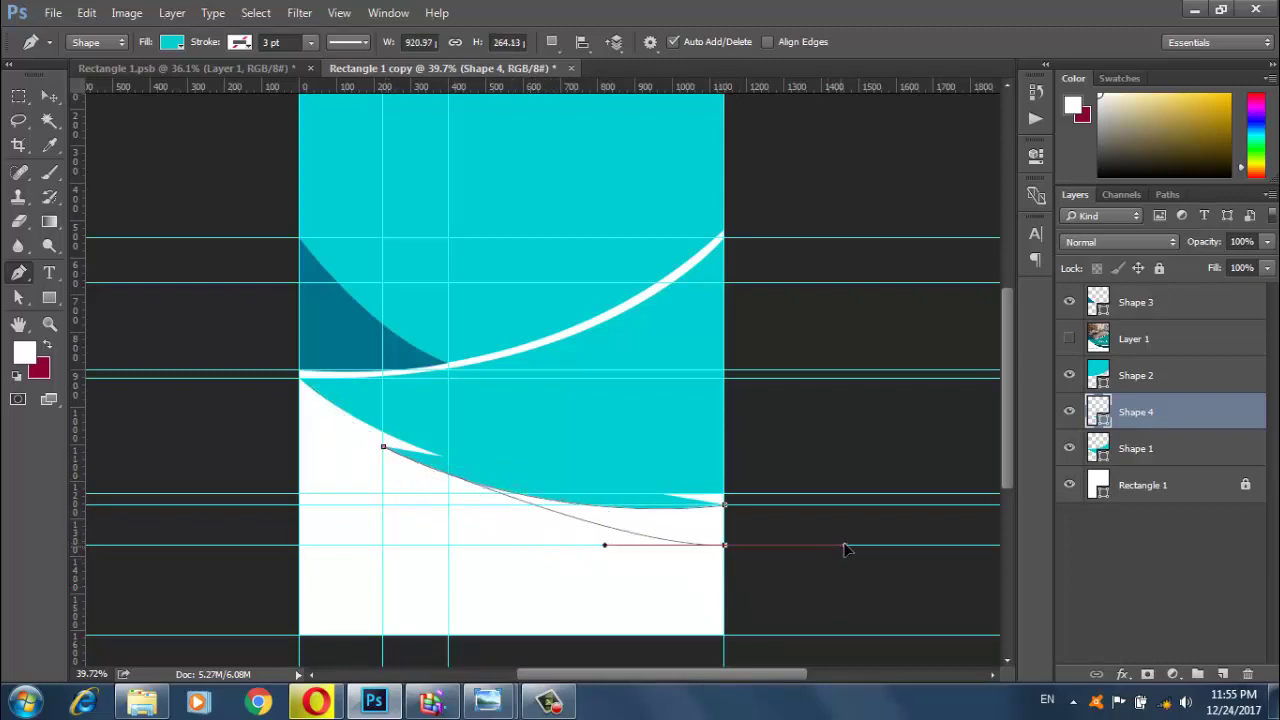
{"action": "mouse_move", "coordinate": [600, 569]}
{"action": "left_mouse_down"}
{"action": "mouse_move", "coordinate": [591, 556]}
{"action": "mouse_move", "coordinate": [480, 571]}
{"action": "mouse_move", "coordinate": [515, 591]}
{"action": "left_mouse_up"}
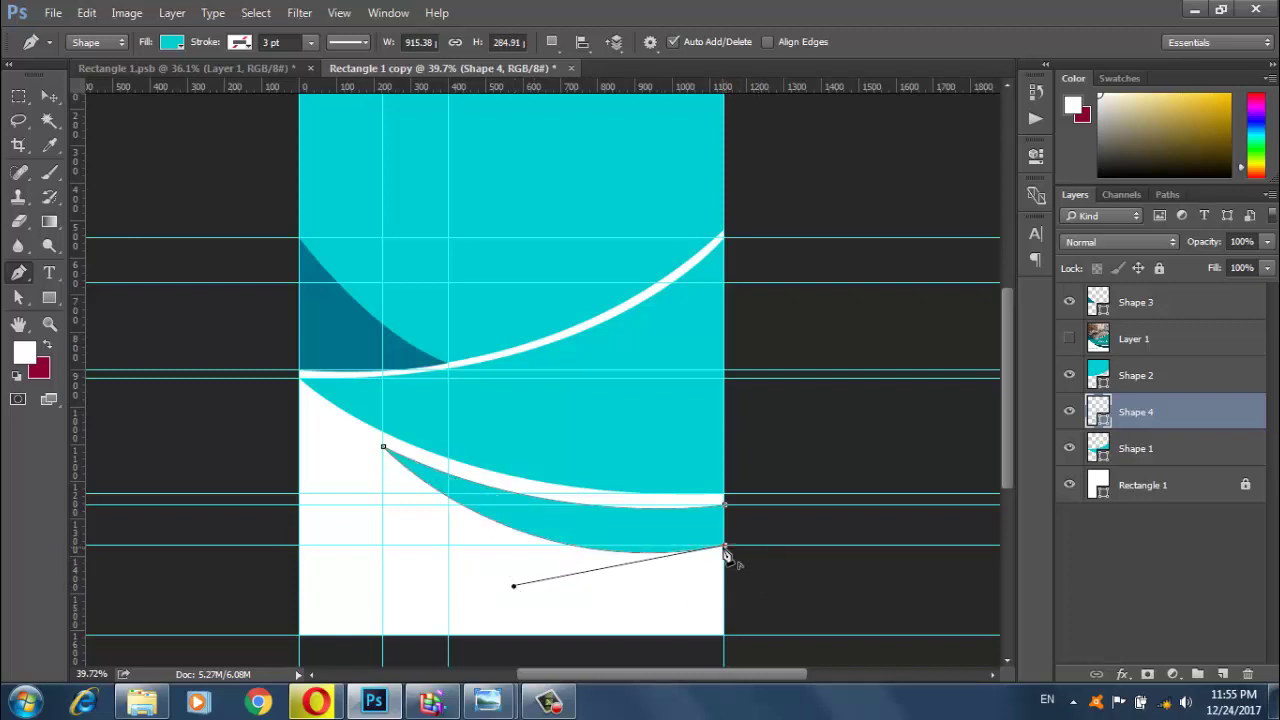
{"action": "left_click", "coordinate": [725, 504]}
Finish the band and fill Shape 4 with the wedge's dark teal
{"action": "left_click", "coordinate": [48, 96]}
{"action": "left_click", "coordinate": [200, 190]}
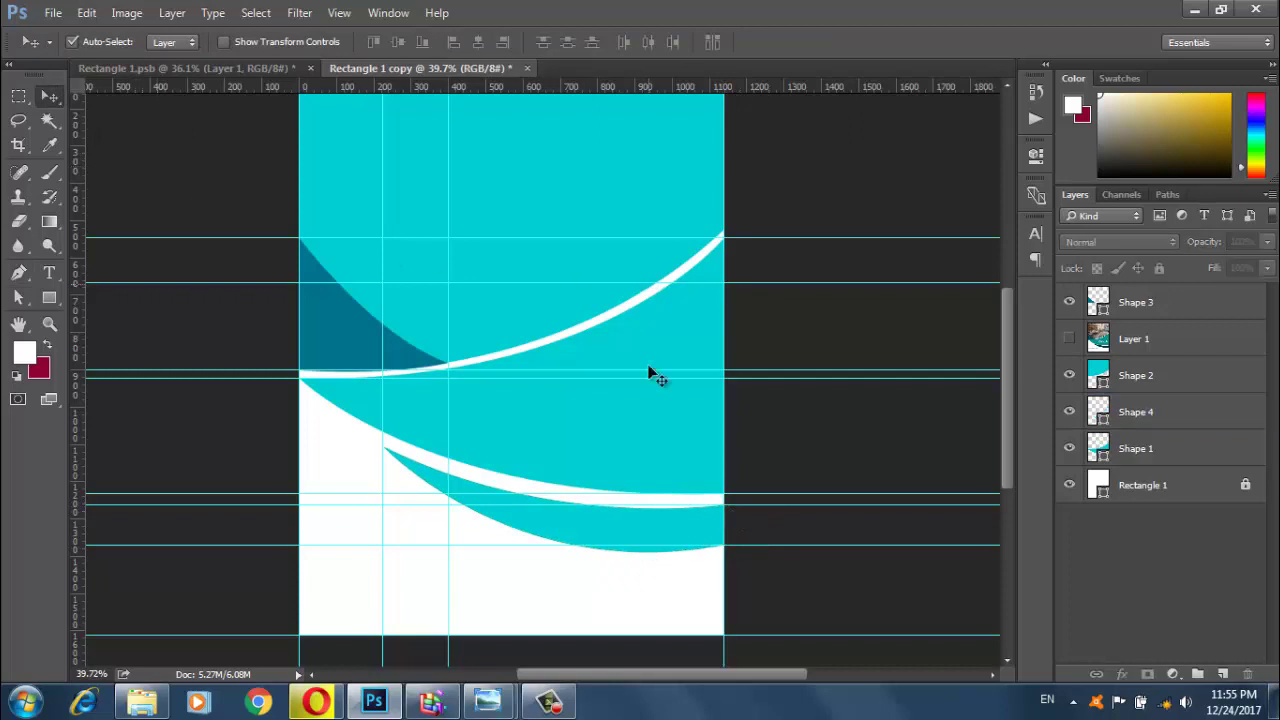
{"action": "left_click_drag", "start_coordinate": [628, 547], "coordinate": [628, 542]}
{"action": "left_click", "coordinate": [703, 528]}
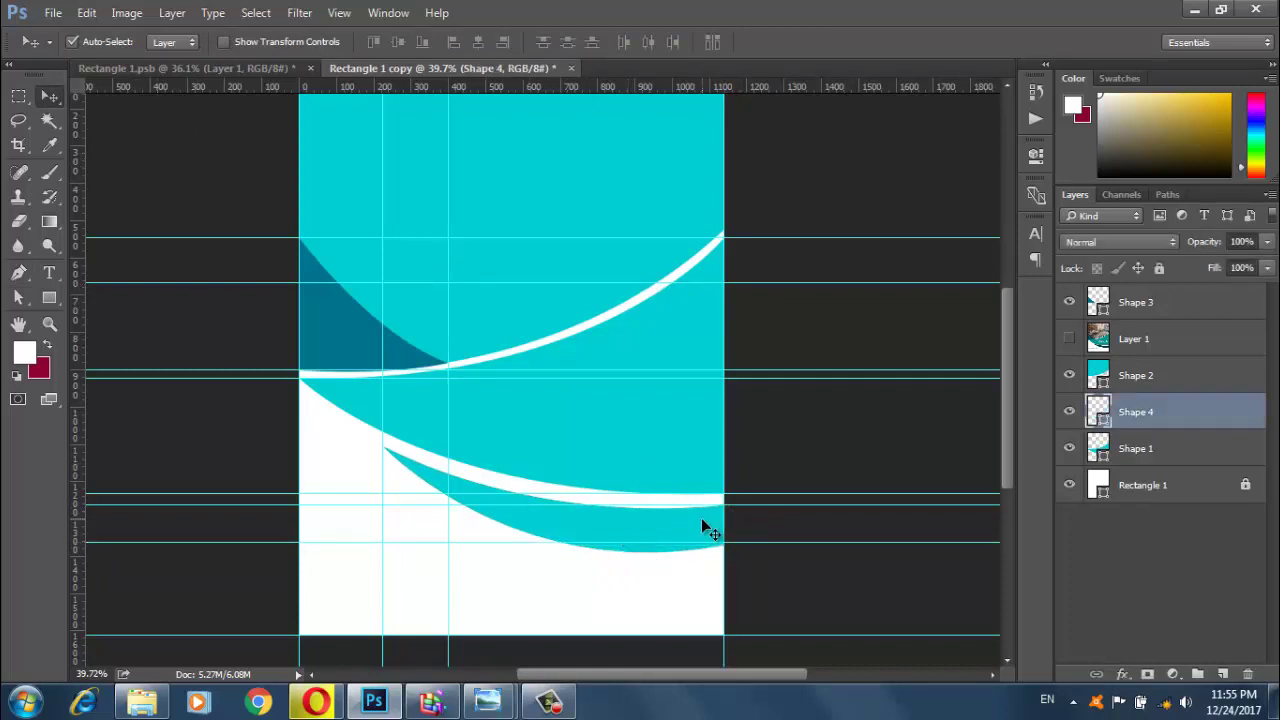
{"action": "double_click", "coordinate": [1099, 411]}
{"action": "left_click", "coordinate": [356, 320]}
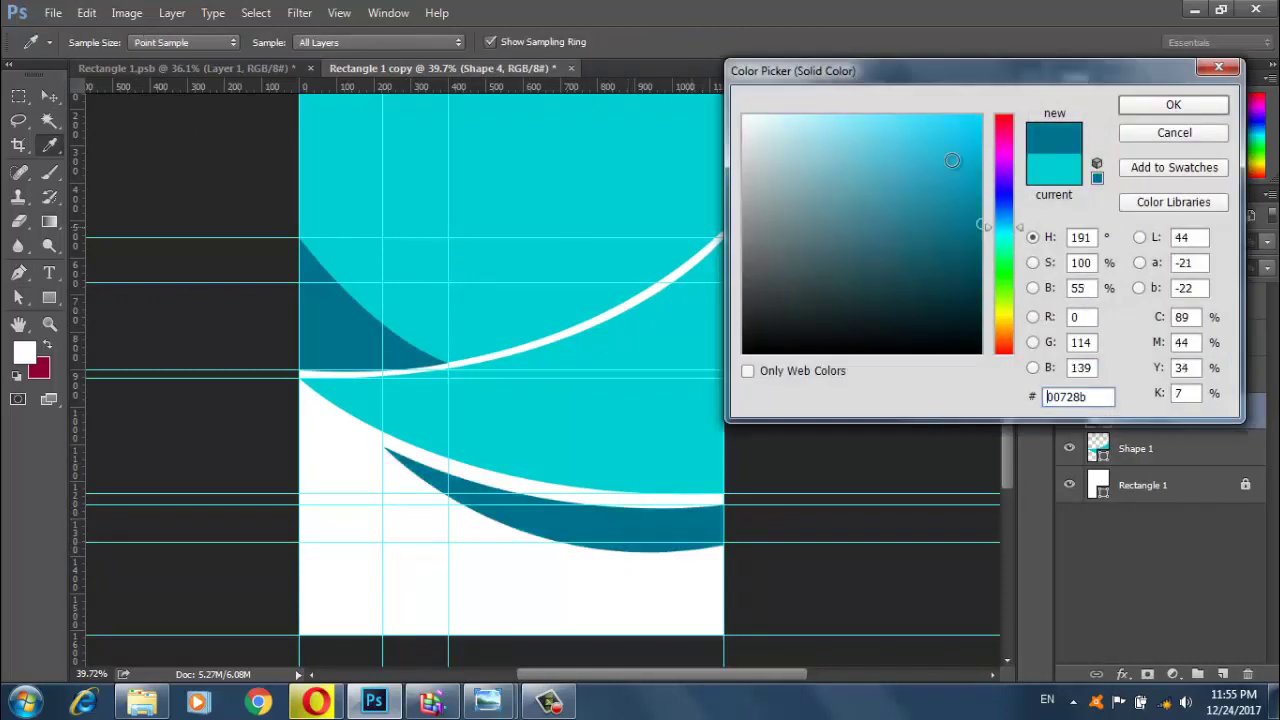
{"action": "left_click", "coordinate": [1191, 103]}
From the reference flyer, sample the lower wave's navy as foreground and HEADLINE teal as background
{"action": "left_click", "coordinate": [254, 67]}
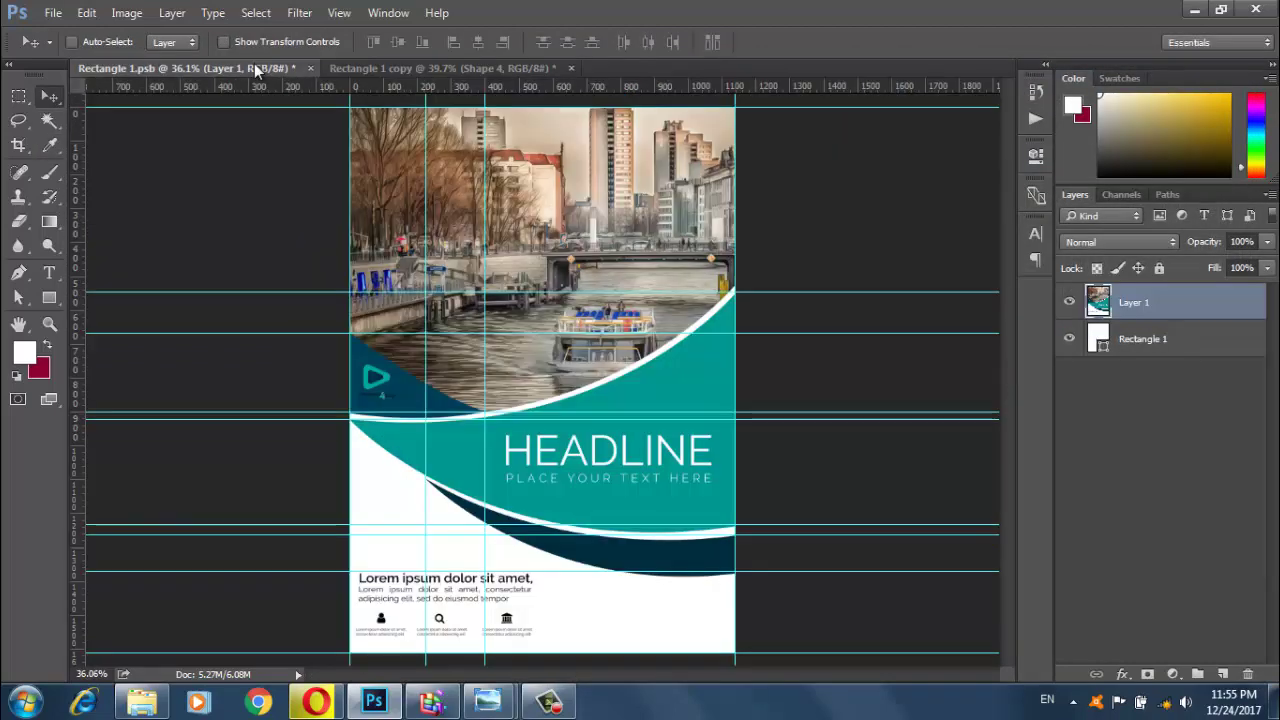
{"action": "key", "text": "ctrl+semicolon"}
{"action": "left_click", "coordinate": [22, 351]}
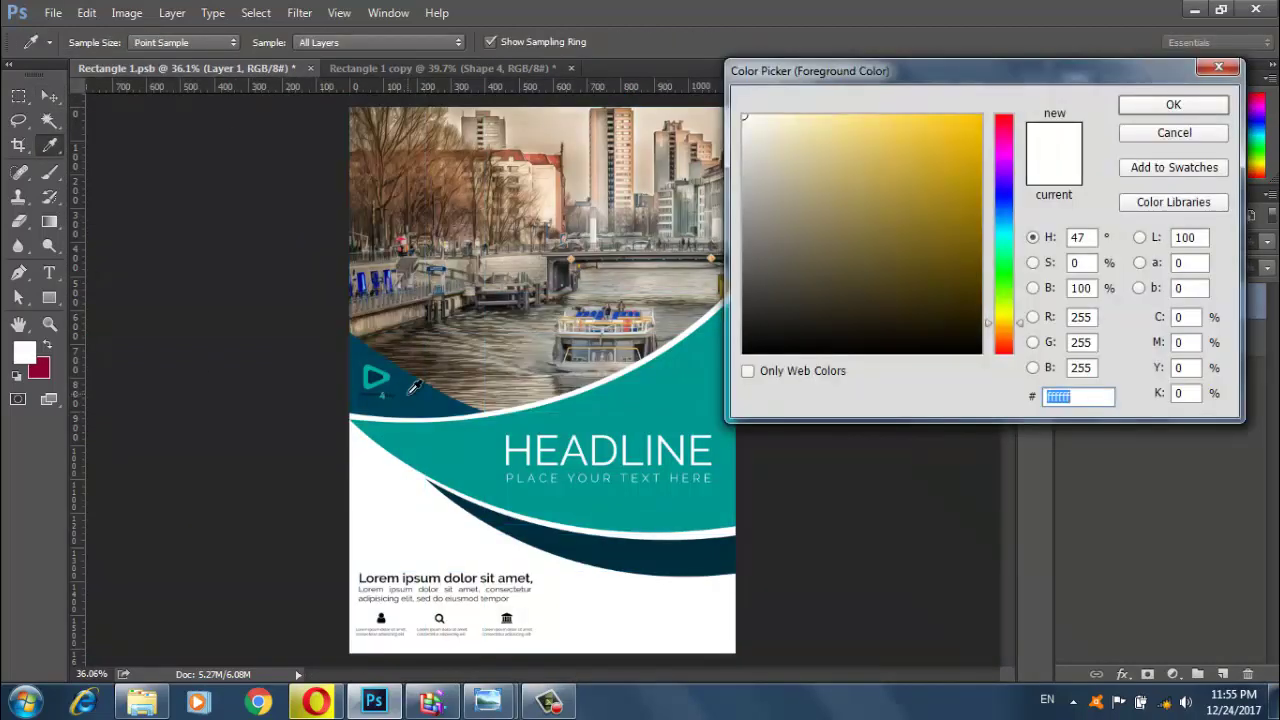
{"action": "left_click", "coordinate": [548, 532]}
{"action": "key", "text": "Return"}
{"action": "key", "text": "v"}
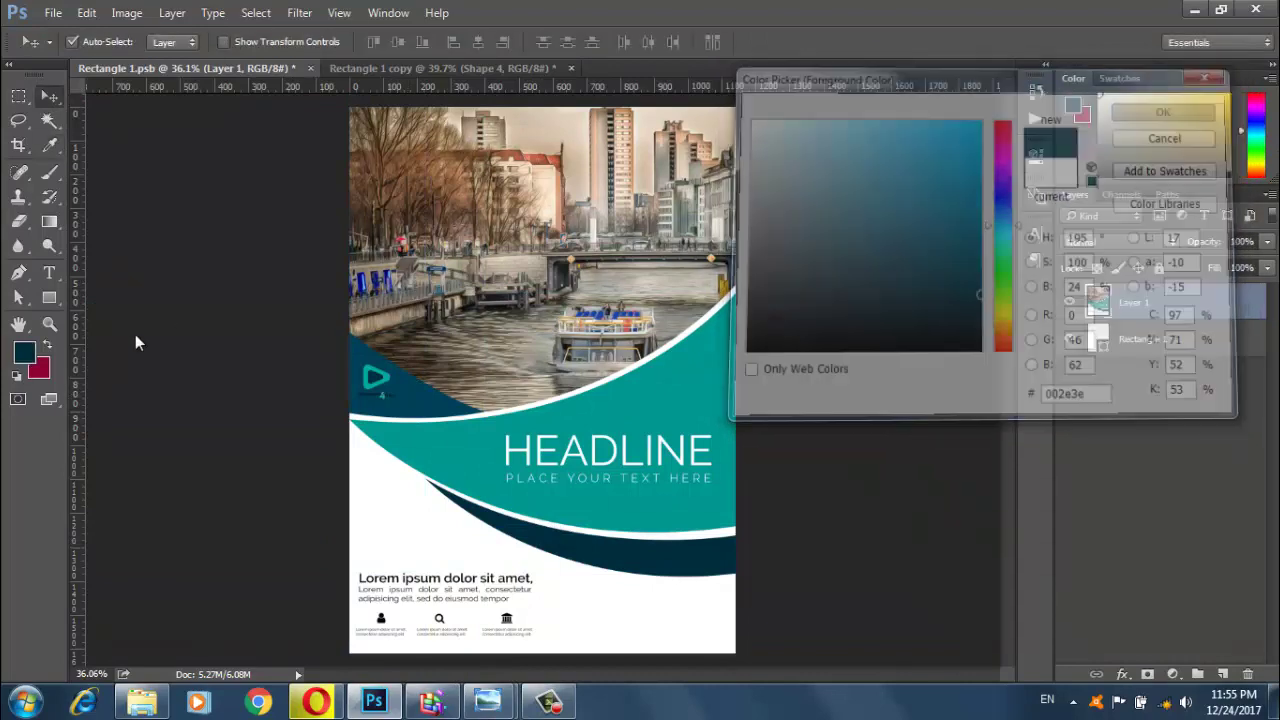
{"action": "left_click", "coordinate": [44, 370]}
{"action": "left_click", "coordinate": [550, 425]}
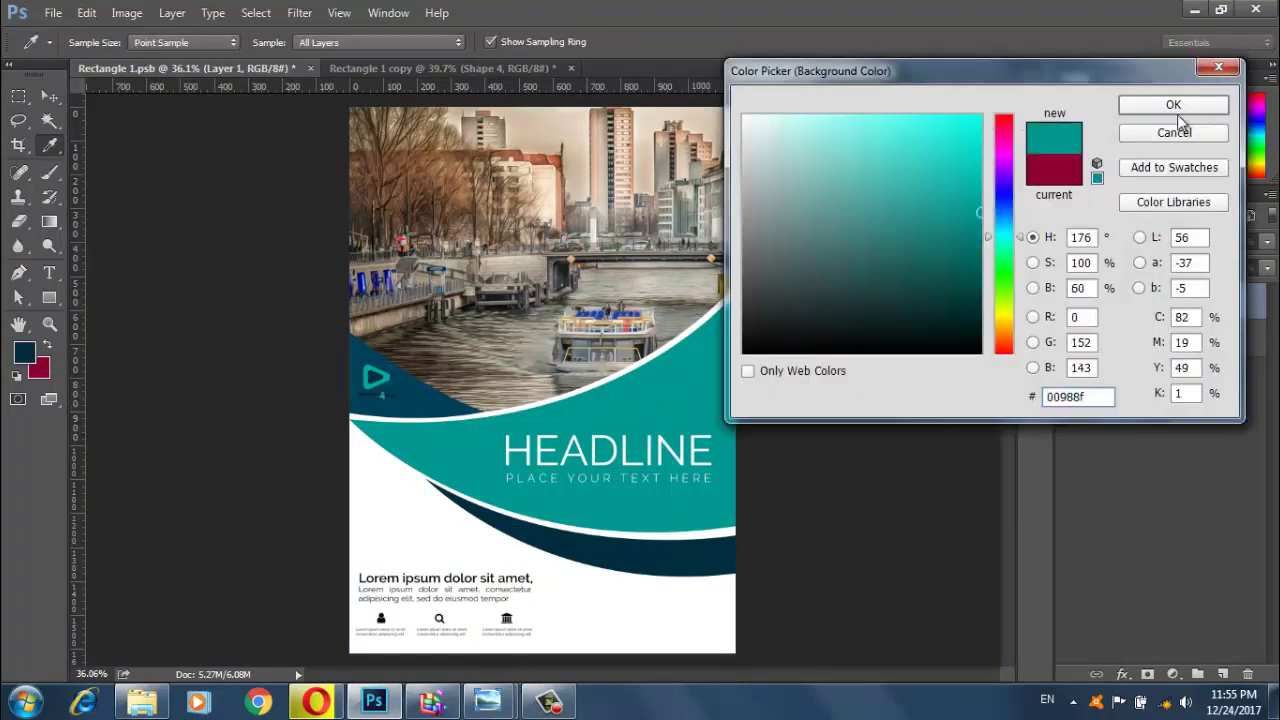
{"action": "left_click", "coordinate": [1166, 107]}
Recolour the middle band, Shape 1, with the sampled teal
{"action": "left_click", "coordinate": [489, 72]}
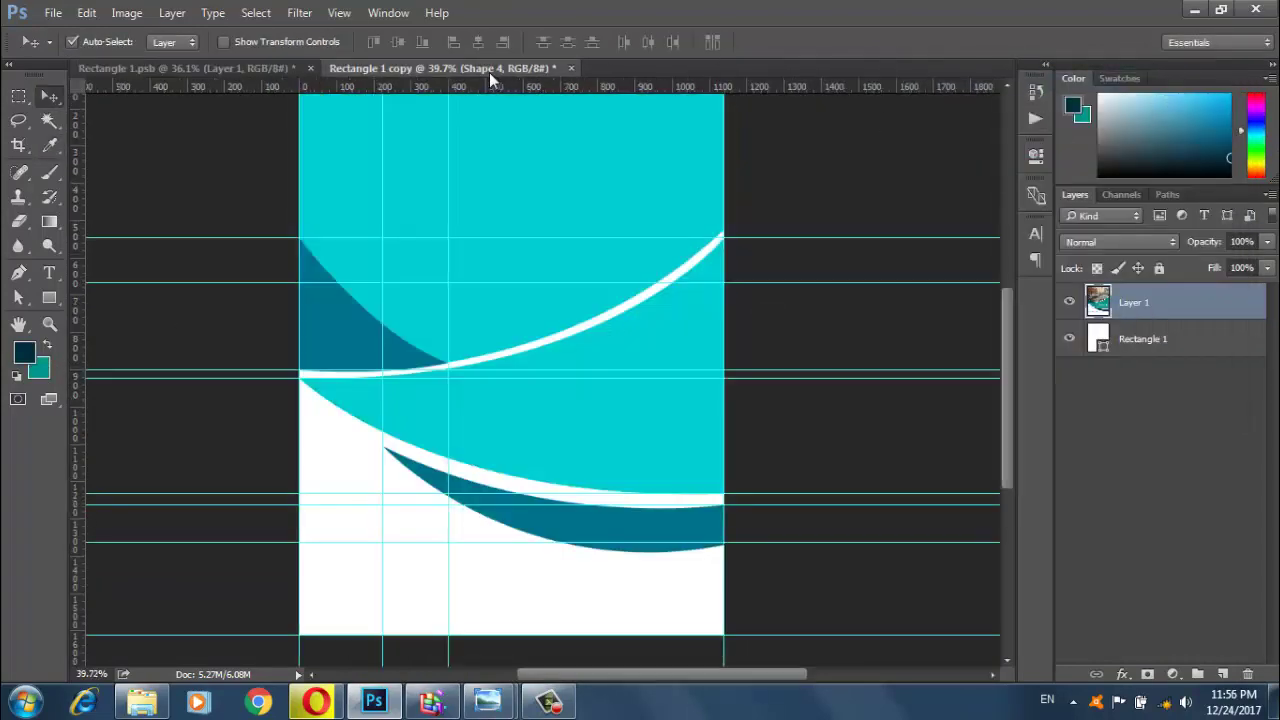
{"action": "left_click", "coordinate": [582, 386]}
{"action": "double_click", "coordinate": [1105, 455]}
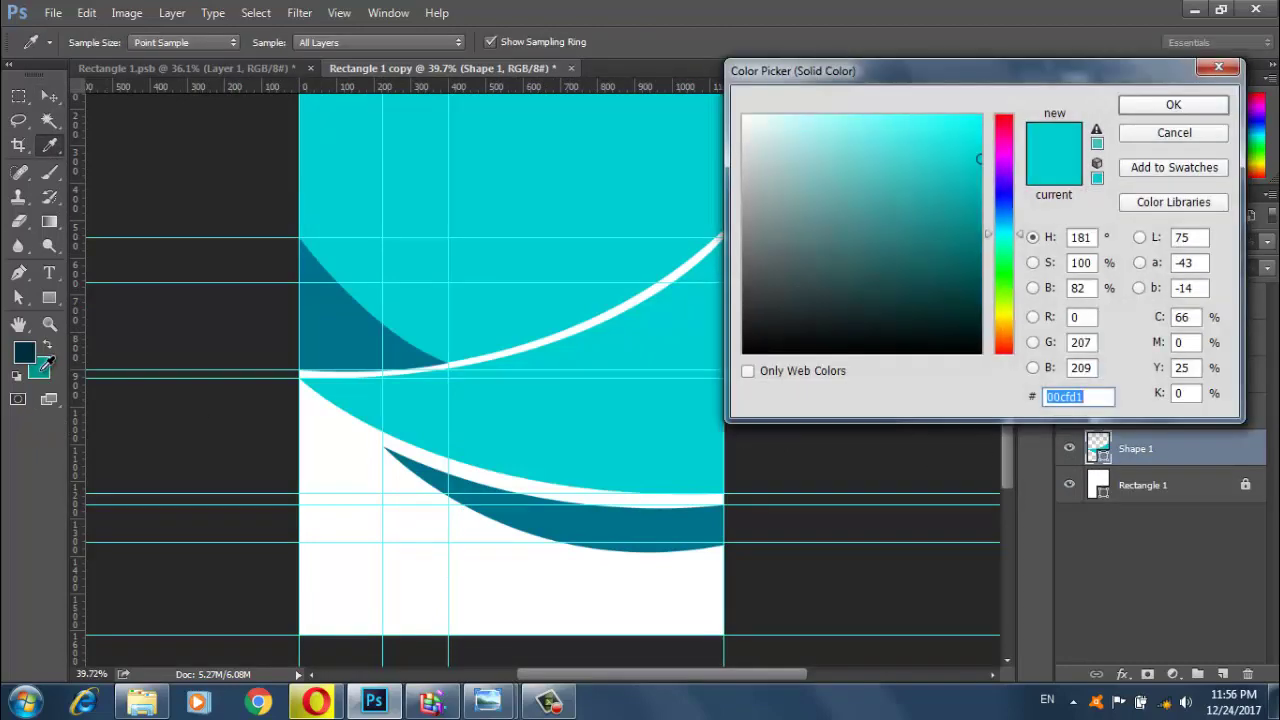
{"action": "left_click", "coordinate": [42, 366]}
{"action": "left_click", "coordinate": [1150, 110]}
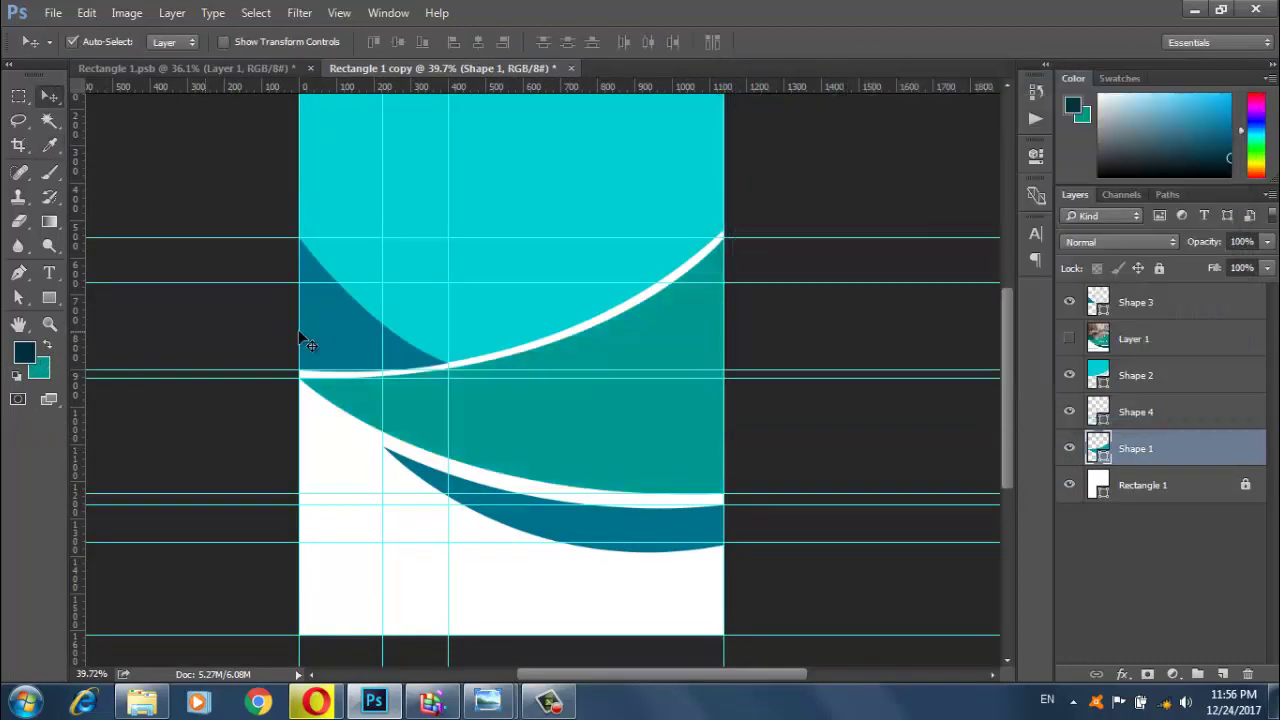
Set the left wedge and lower band fills to navy 002e3e, nudging the band up
{"action": "left_click", "coordinate": [1106, 305]}
{"action": "double_click", "coordinate": [1090, 315]}
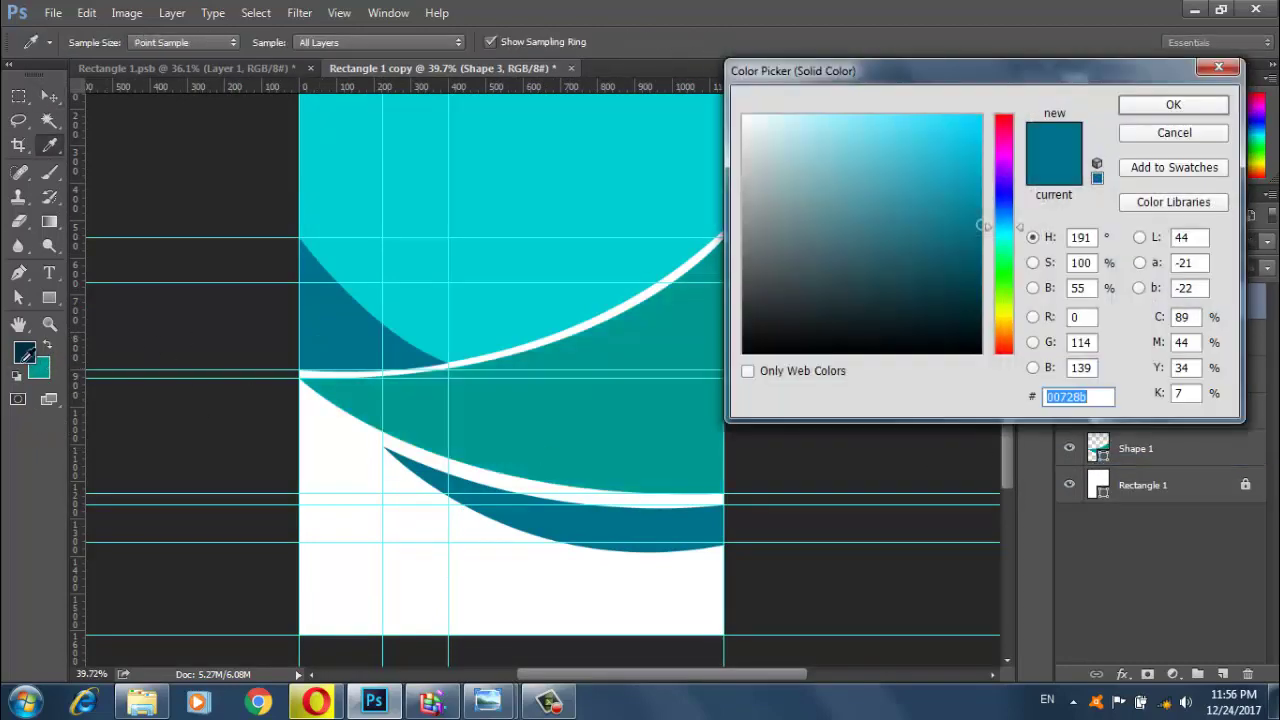
{"action": "left_click", "coordinate": [979, 296]}
{"action": "left_click", "coordinate": [1173, 105]}
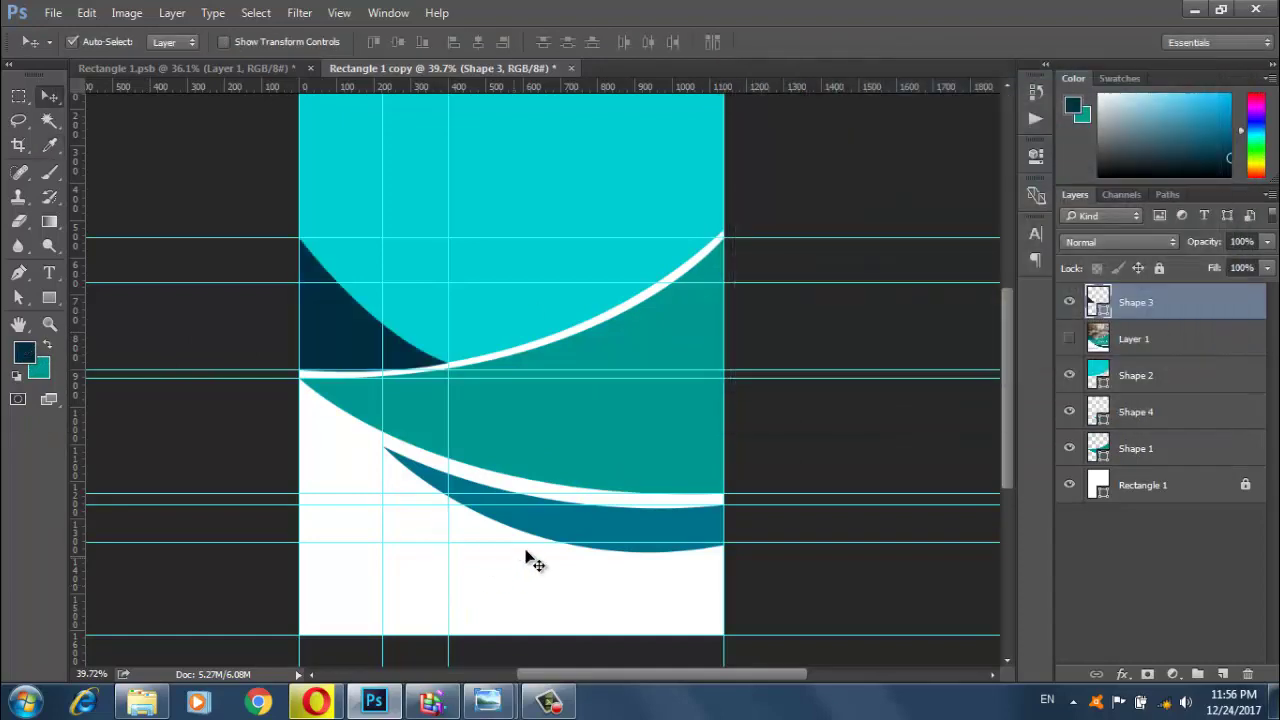
{"action": "left_click", "coordinate": [560, 536]}
{"action": "double_click", "coordinate": [1100, 411]}
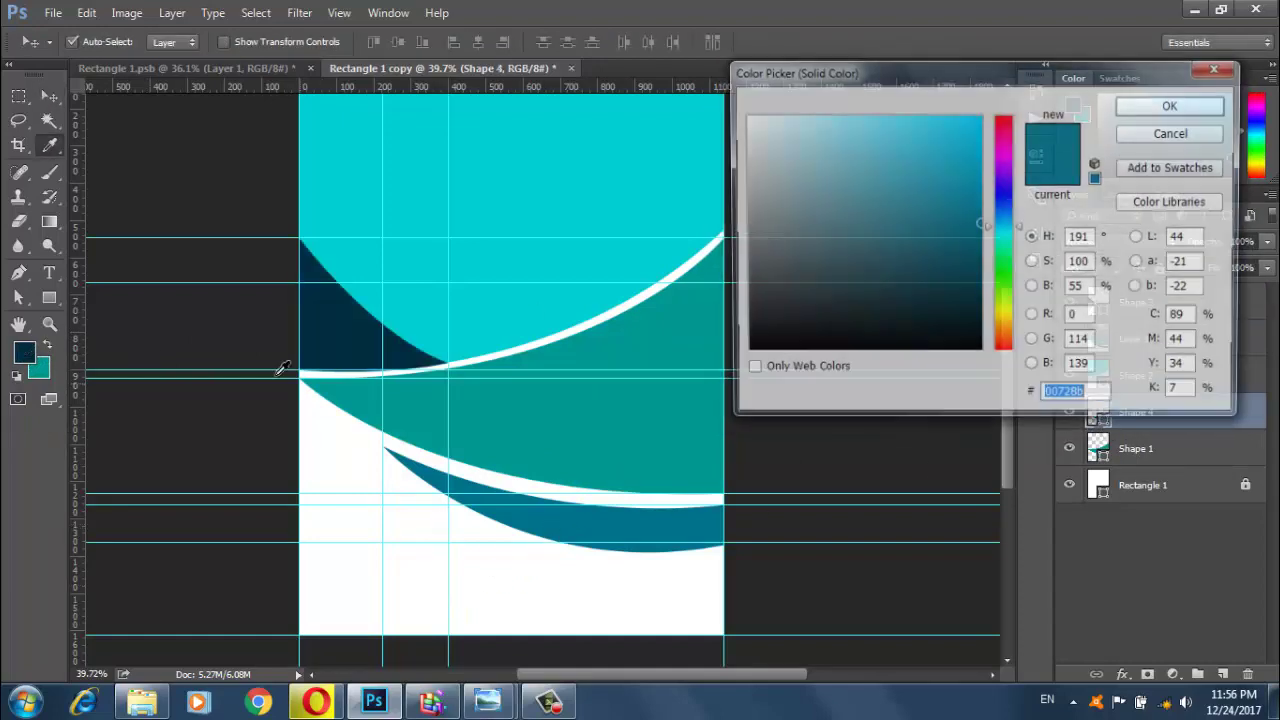
{"action": "type", "text": "002e3e"}
{"action": "left_click", "coordinate": [1163, 108]}
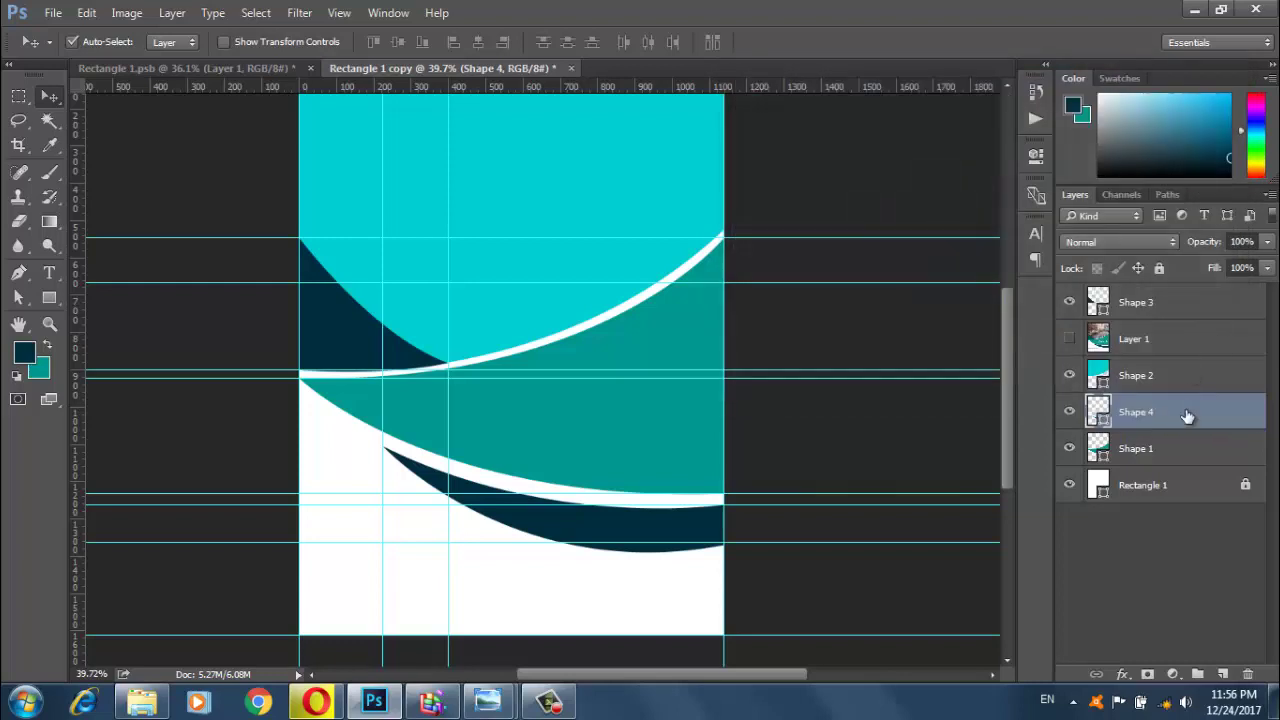
{"action": "key", "text": "Up"}
{"action": "key", "text": "Up"}
{"action": "key", "text": "Up"}
{"action": "key", "text": "Up"}
{"action": "key", "text": "Up"}
{"action": "key", "text": "Up"}
{"action": "key", "text": "Up"}
{"action": "key", "text": "Up"}
{"action": "key", "text": "Up"}
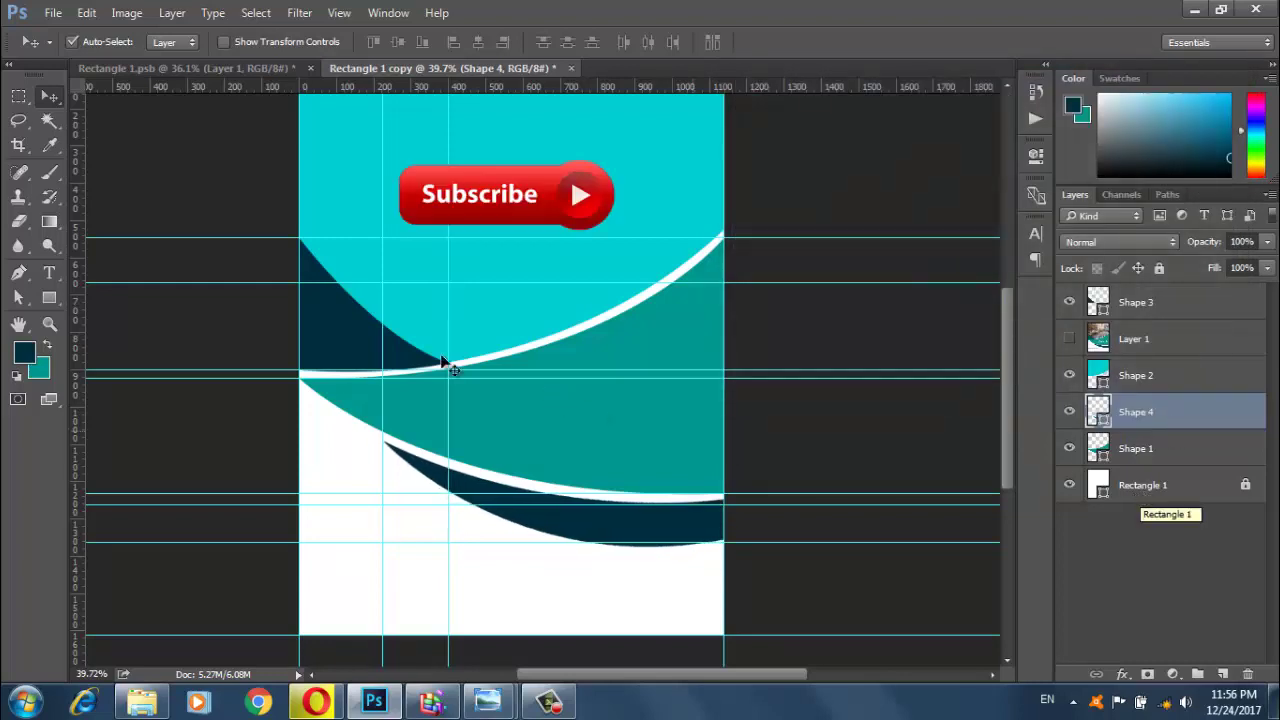
{"action": "left_click", "coordinate": [324, 340]}
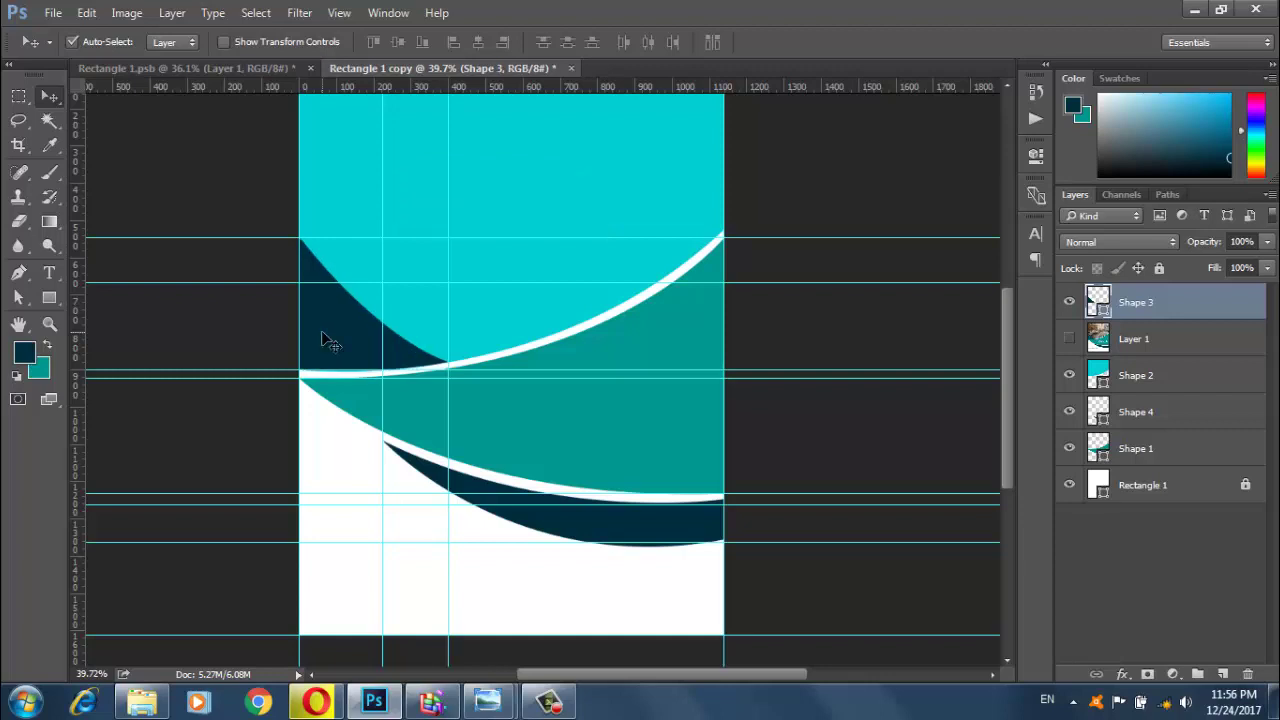
{"action": "left_click", "coordinate": [521, 197]}
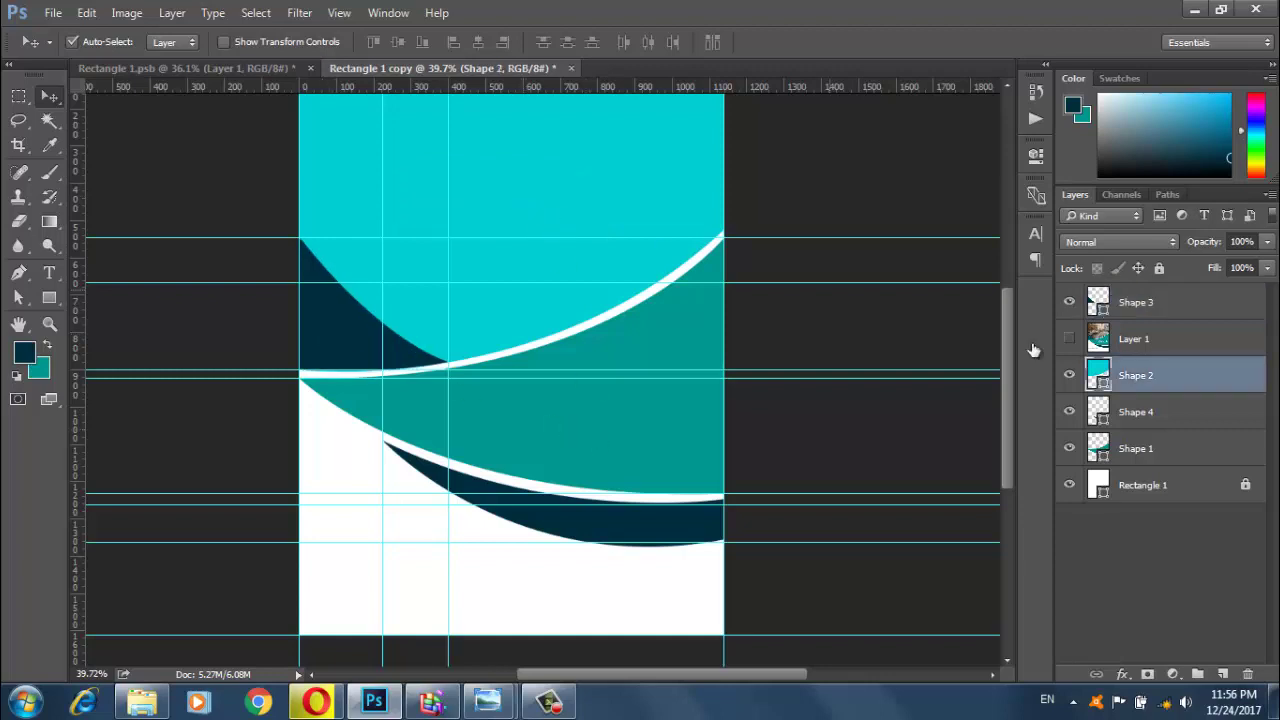
Preview pexels-photo-373470 from the pexels folder and drag it into the Photoshop flyer
{"action": "left_click", "coordinate": [150, 700]}
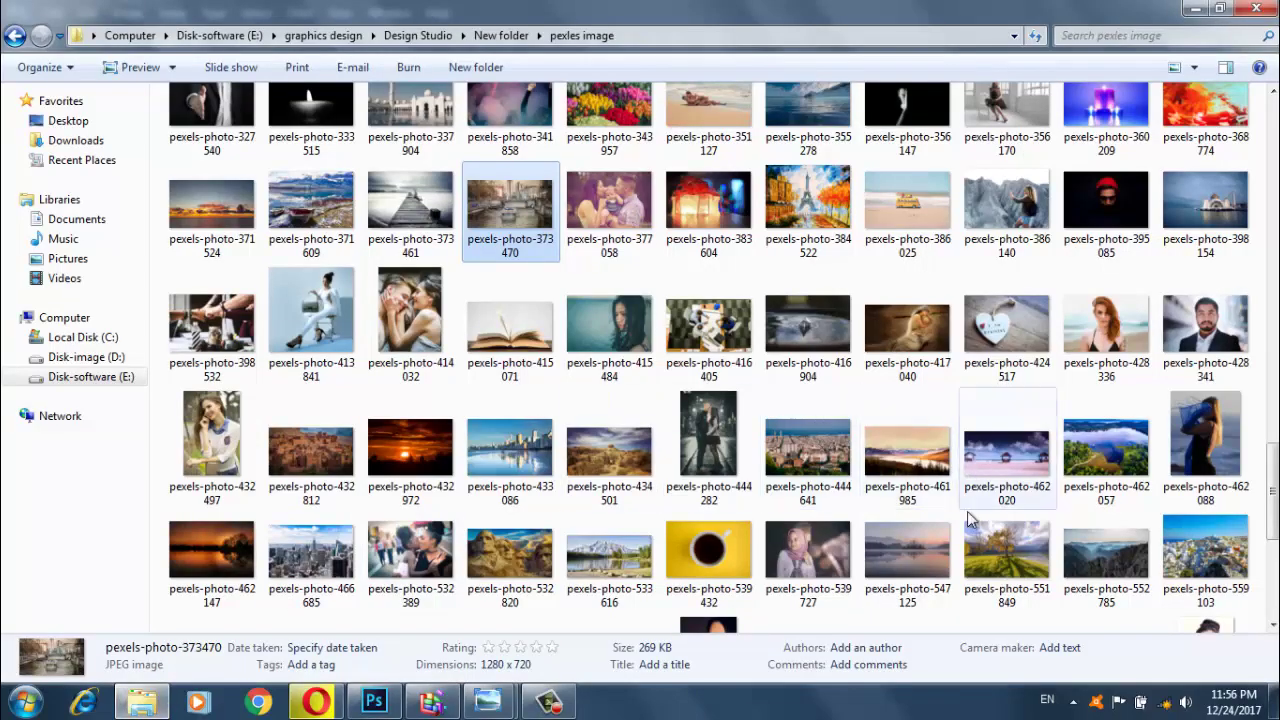
{"action": "double_click", "coordinate": [478, 207]}
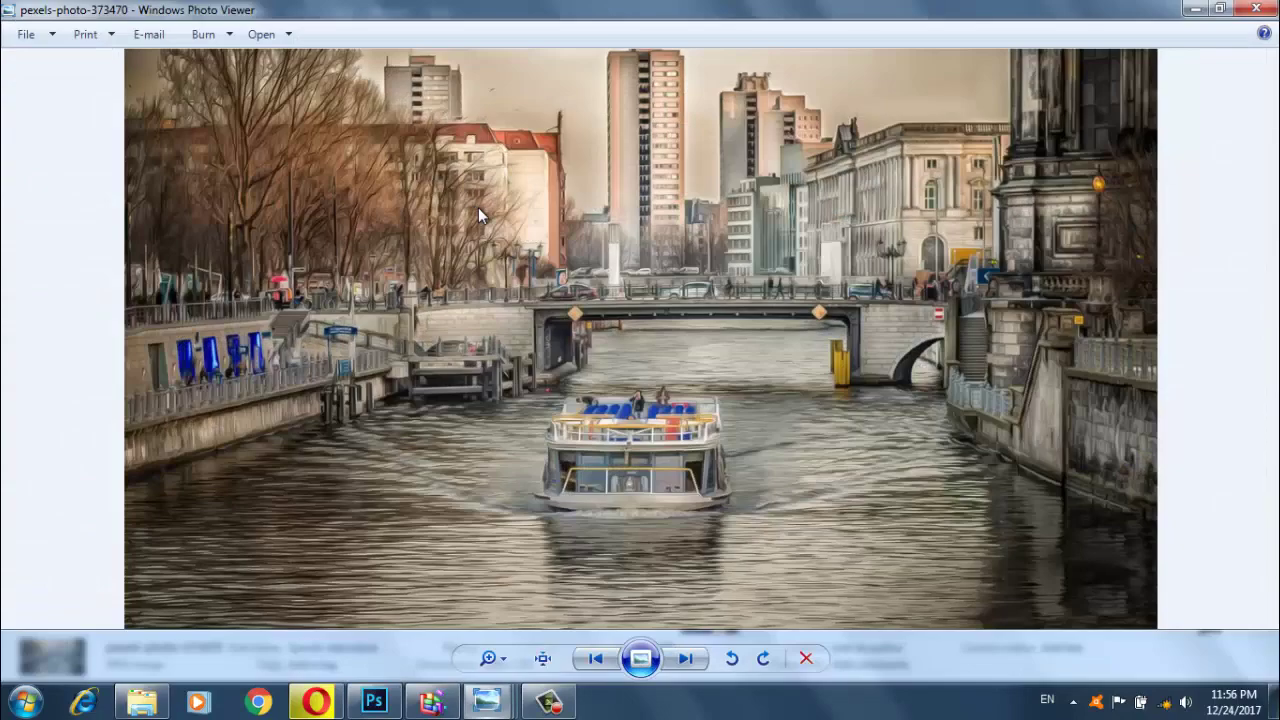
{"action": "left_click", "coordinate": [1193, 10]}
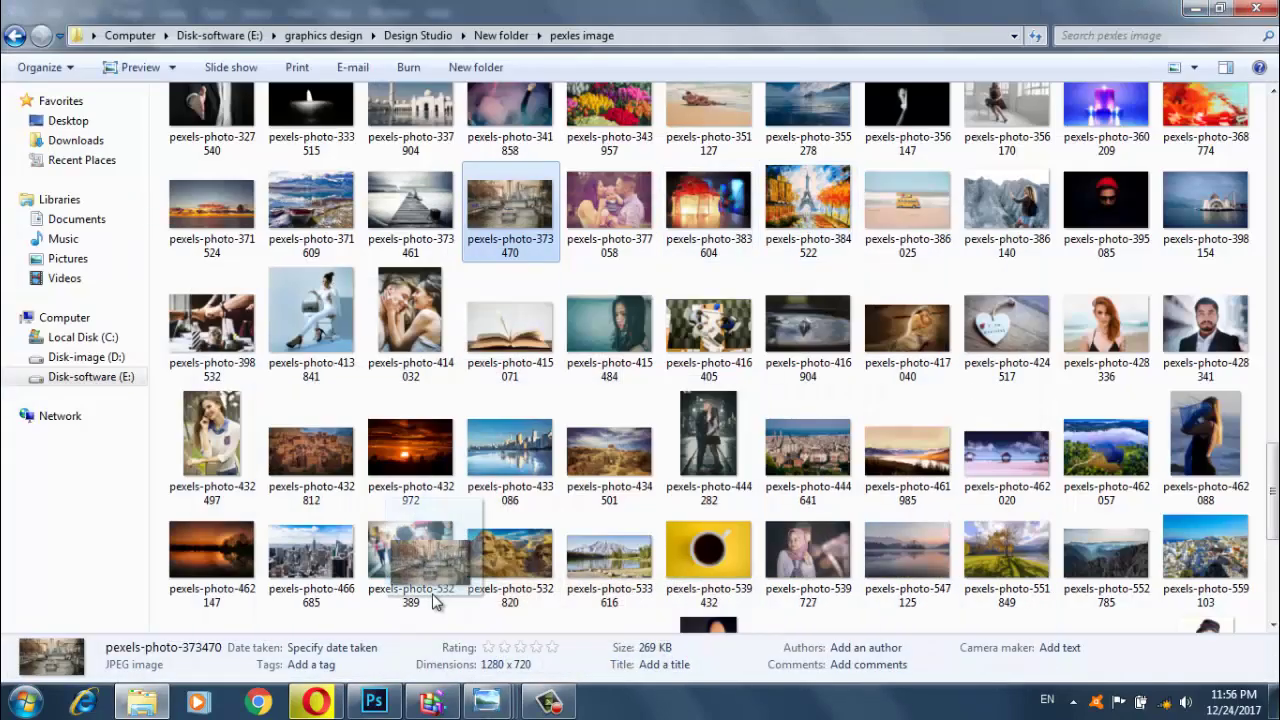
{"action": "scroll", "coordinate": [414, 600], "scroll_direction": "down", "scroll_amount": 1}
{"action": "left_click", "coordinate": [374, 704]}
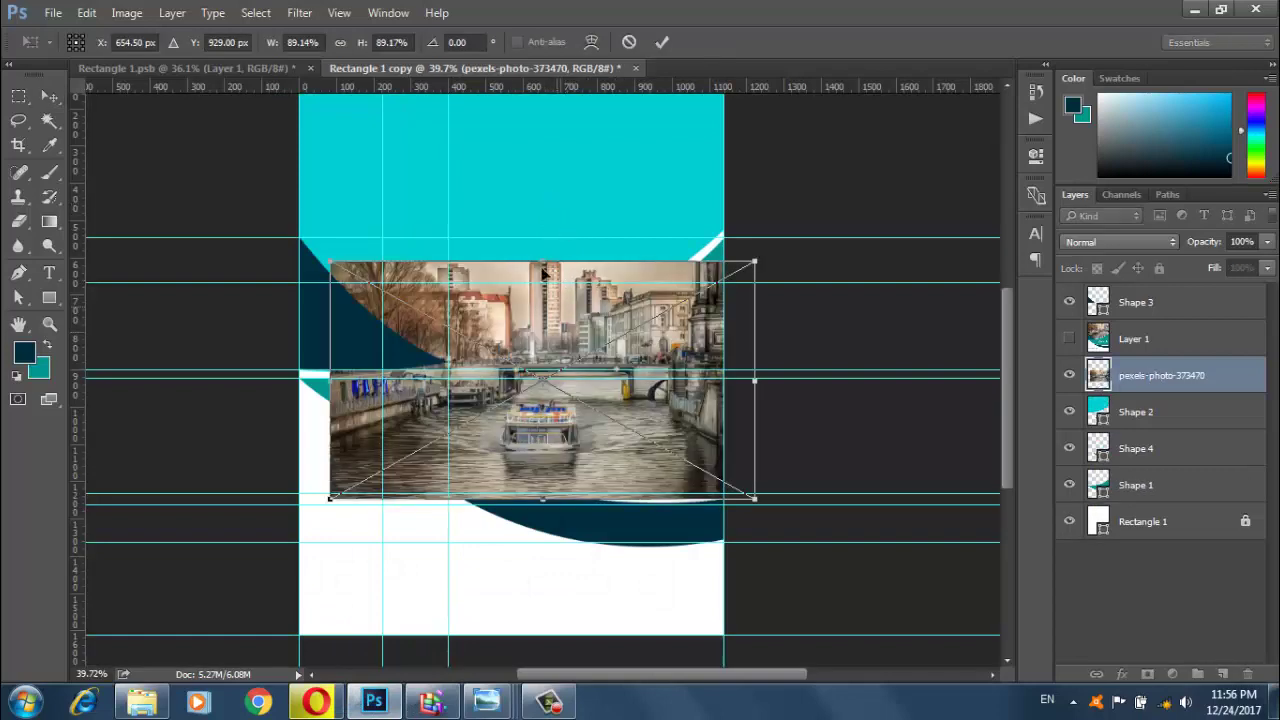
Position the canal photo at the flyer's top, enlarged to about 126%
{"action": "left_click_drag", "start_coordinate": [543, 272], "coordinate": [558, 234]}
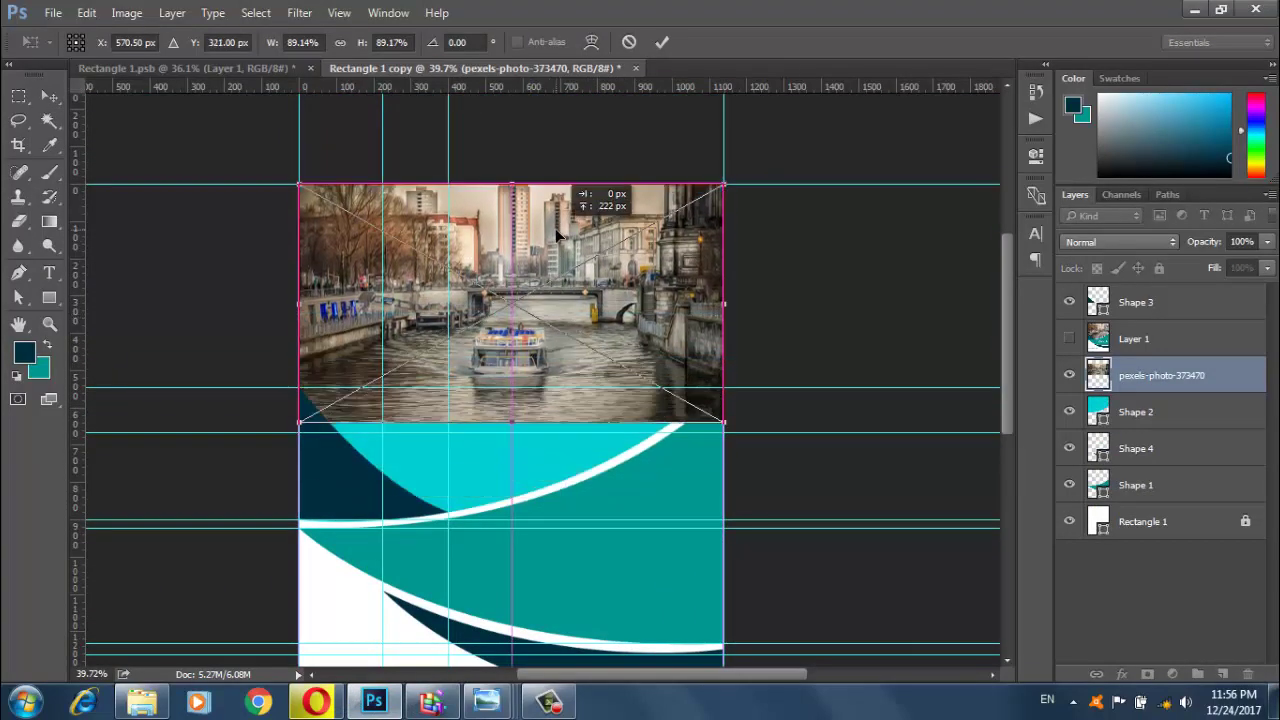
{"action": "left_click_drag", "start_coordinate": [300, 424], "coordinate": [120, 520]}
{"action": "mouse_move", "coordinate": [527, 385]}
{"action": "left_mouse_down"}
{"action": "mouse_move", "coordinate": [692, 385]}
{"action": "mouse_move", "coordinate": [683, 376]}
{"action": "left_mouse_up"}
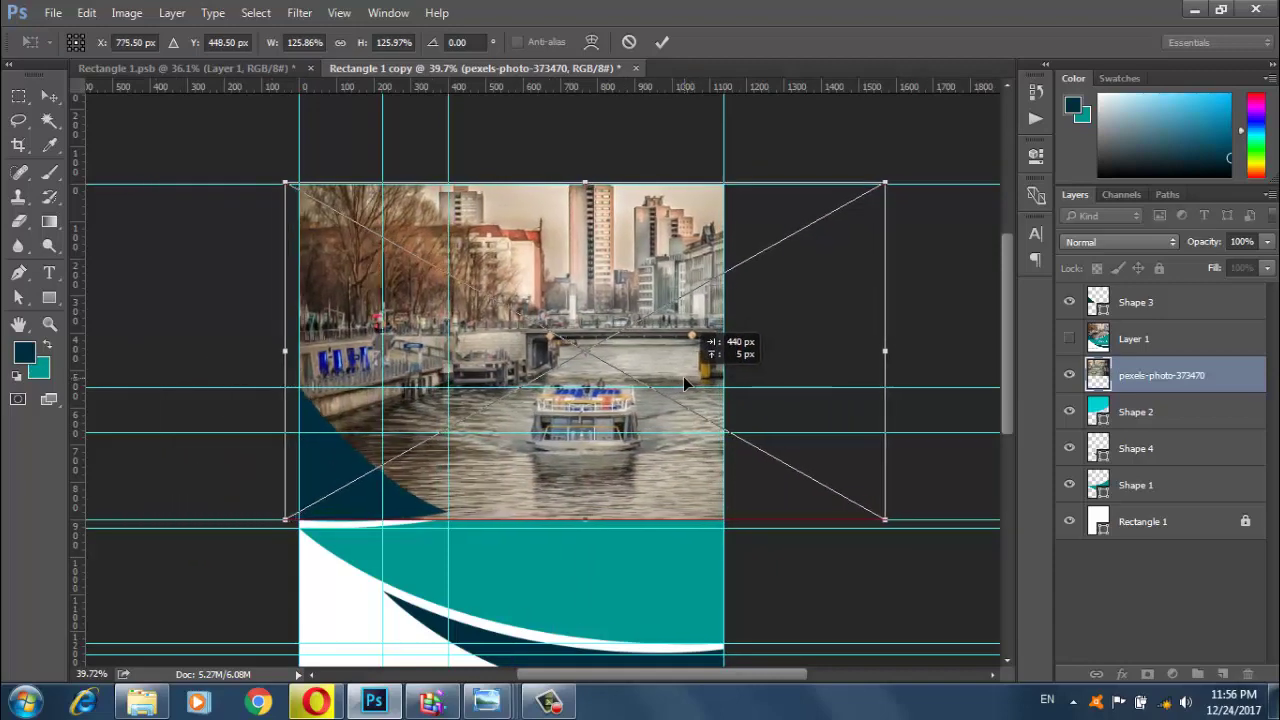
{"action": "left_click", "coordinate": [658, 44]}
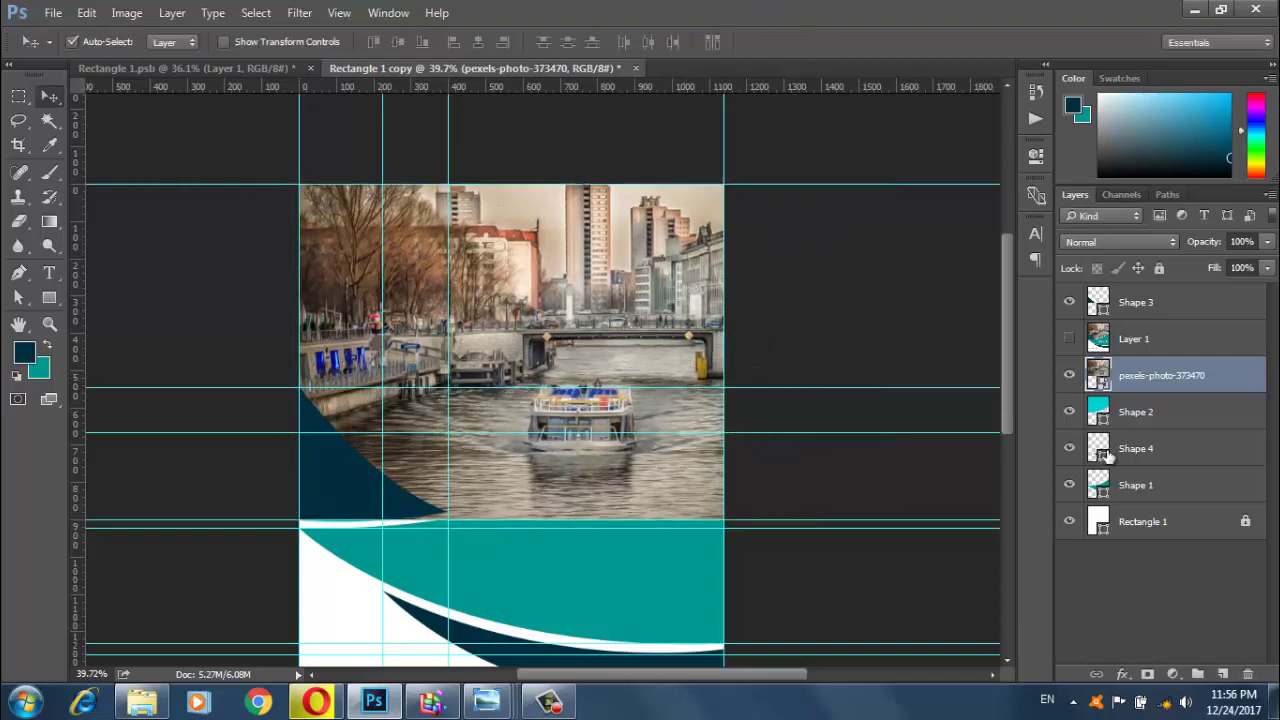
Clip the photo layer inside Shape 2 with a clipping mask
{"action": "left_click", "coordinate": [1150, 412], "text": "ctrl"}
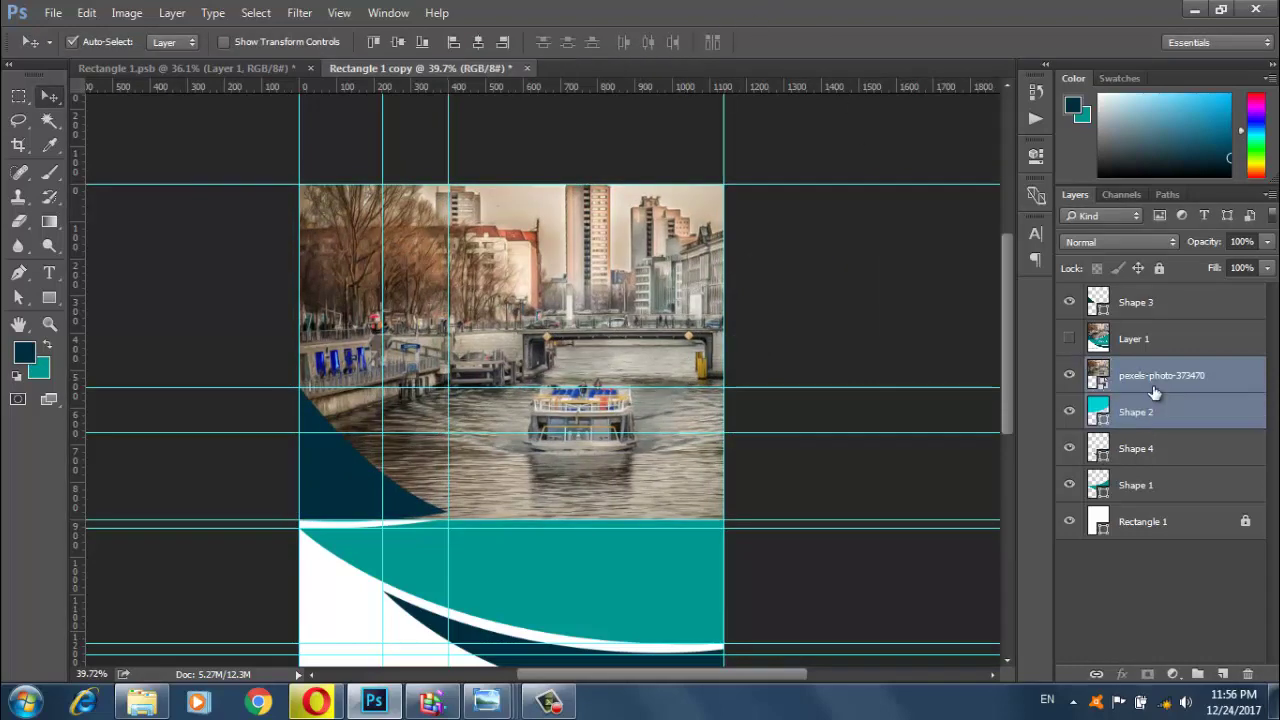
{"action": "right_click", "coordinate": [1153, 386]}
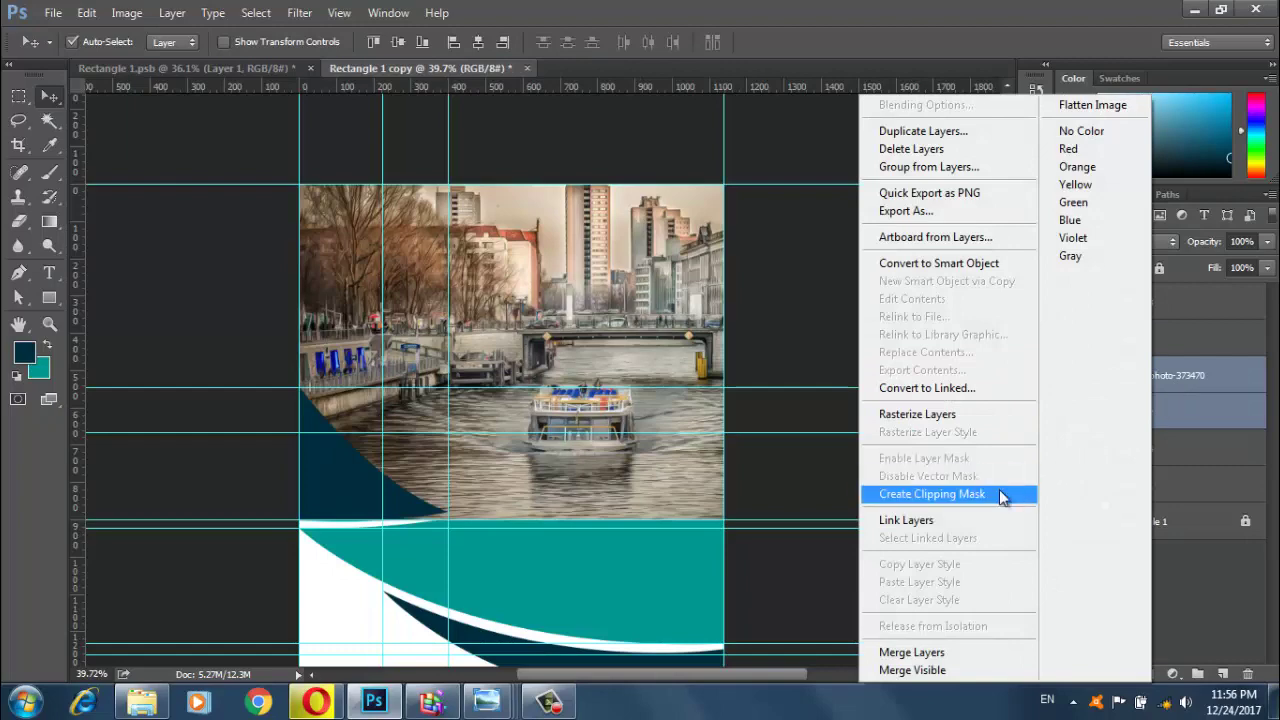
{"action": "left_click", "coordinate": [930, 493]}
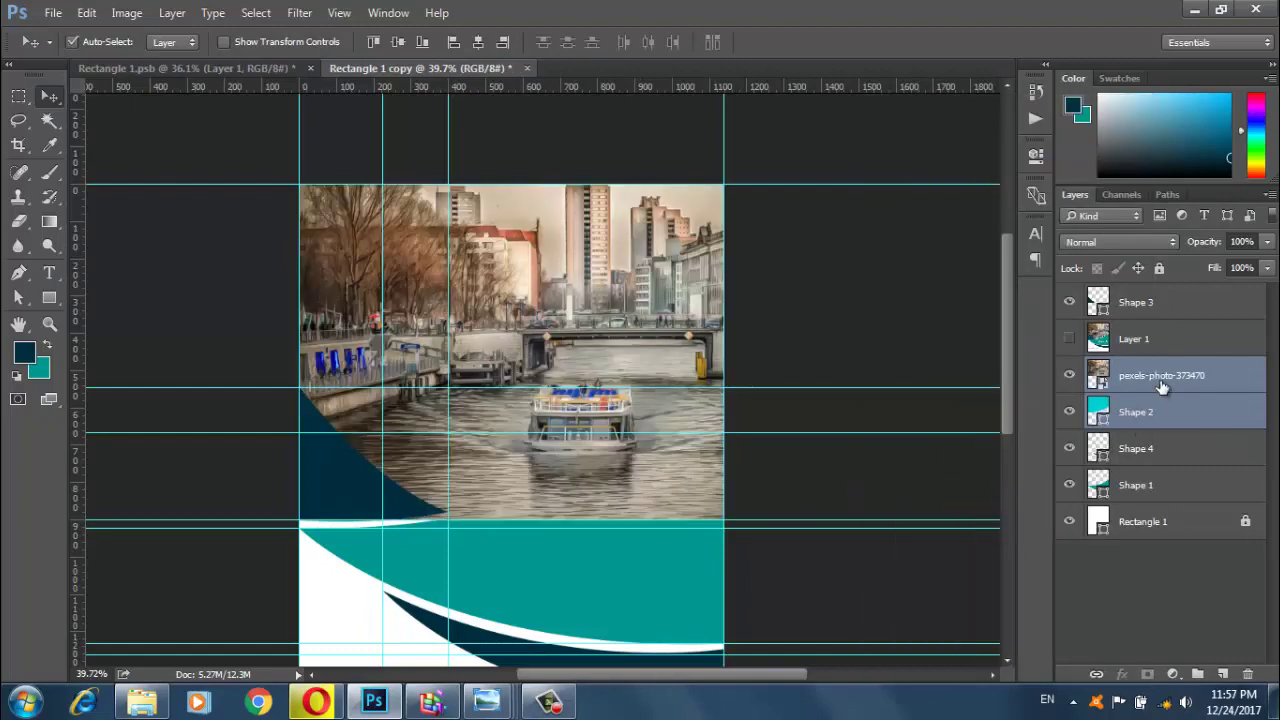
{"action": "left_click", "coordinate": [1160, 376]}
{"action": "right_click", "coordinate": [1160, 376]}
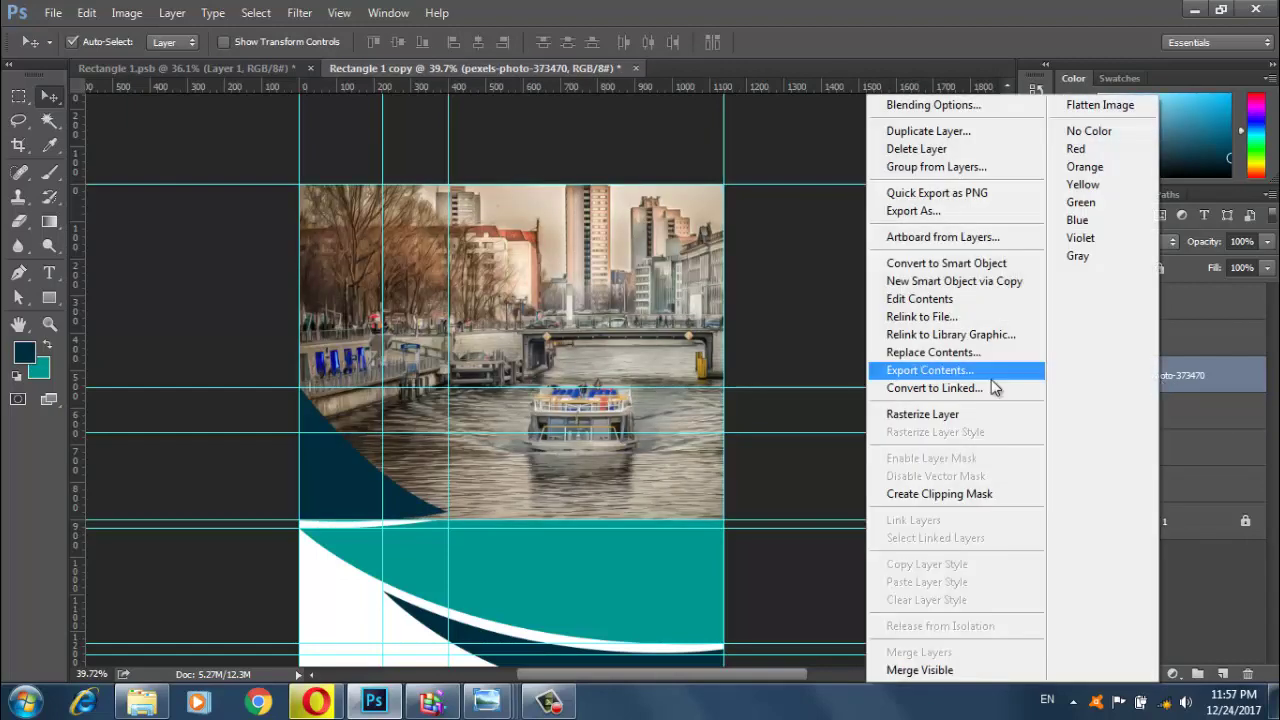
{"action": "left_click", "coordinate": [941, 492]}
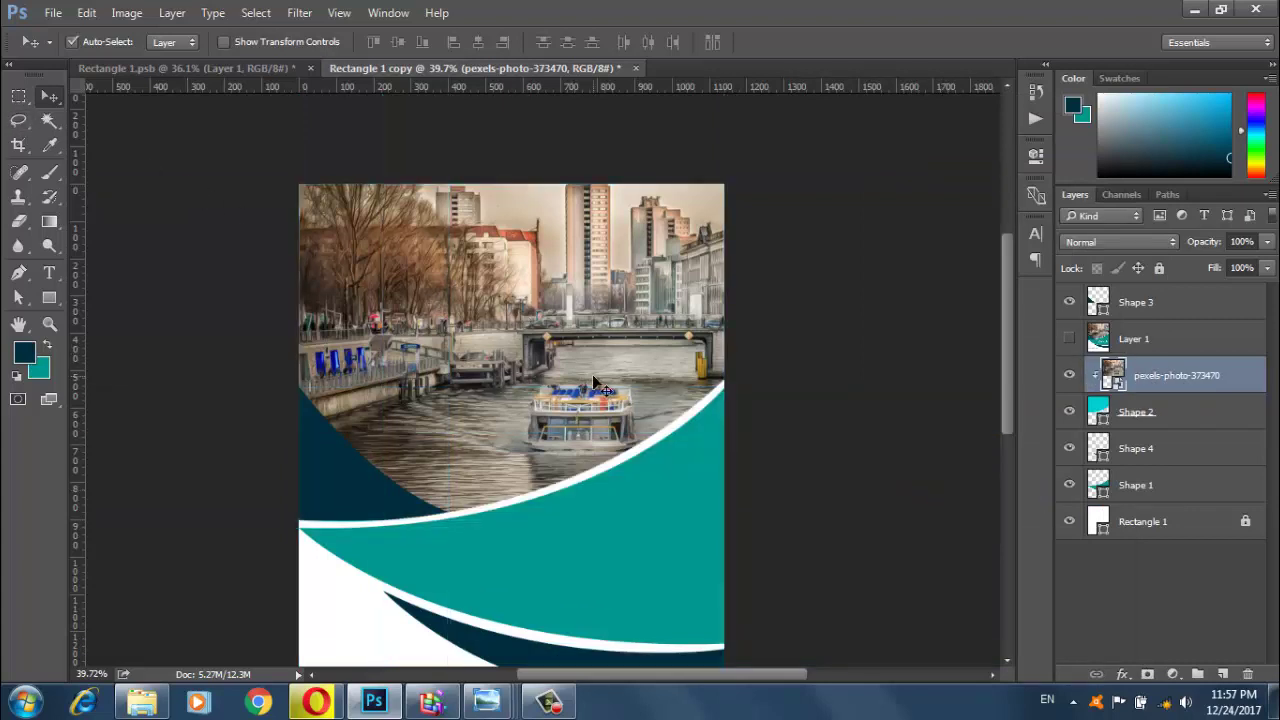
{"action": "scroll", "coordinate": [600, 395], "scroll_direction": "down", "scroll_amount": 3}
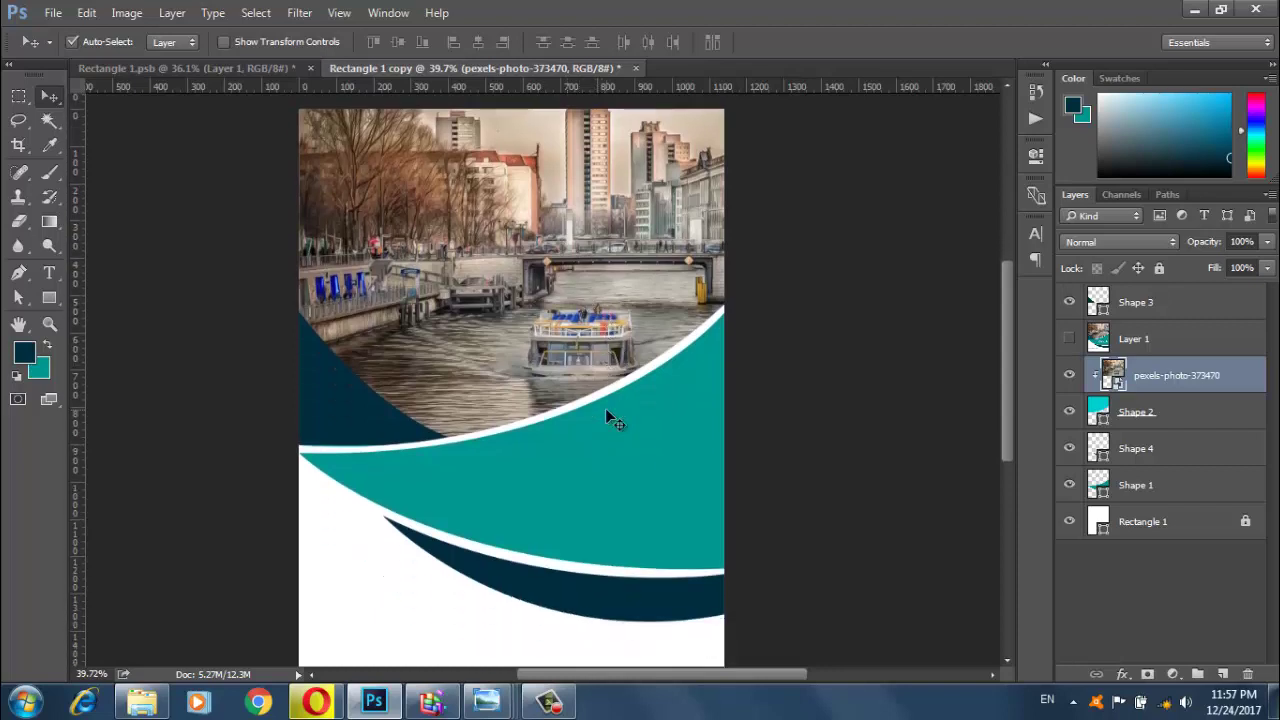
Group the photo and Shape 2 into a group named 'image'
{"action": "left_click", "coordinate": [1193, 414], "text": "shift"}
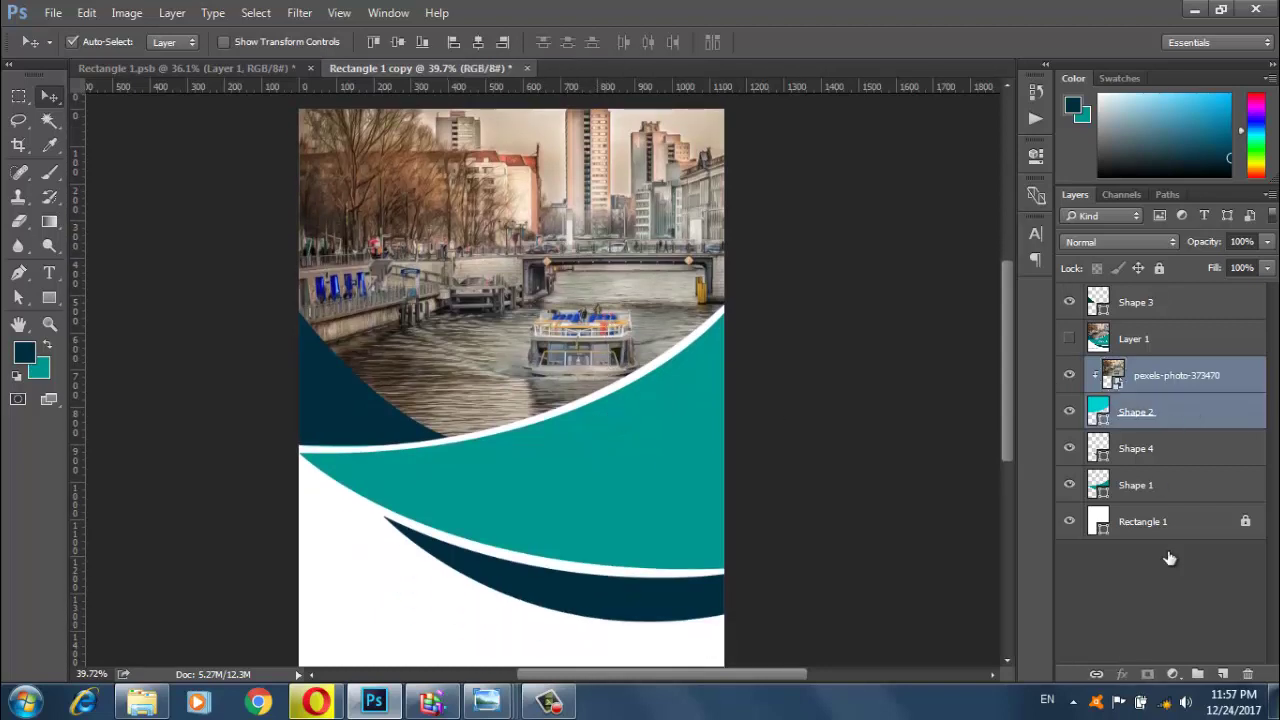
{"action": "left_click", "coordinate": [1199, 676]}
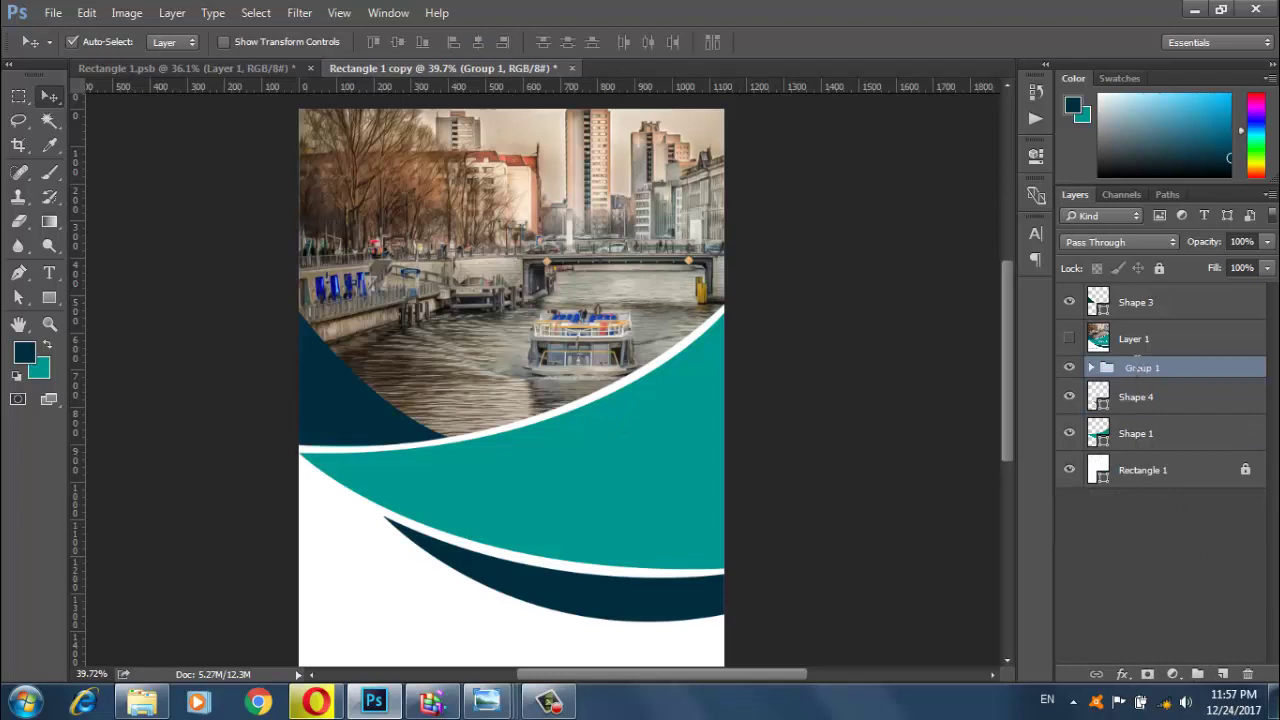
{"action": "double_click", "coordinate": [1143, 367]}
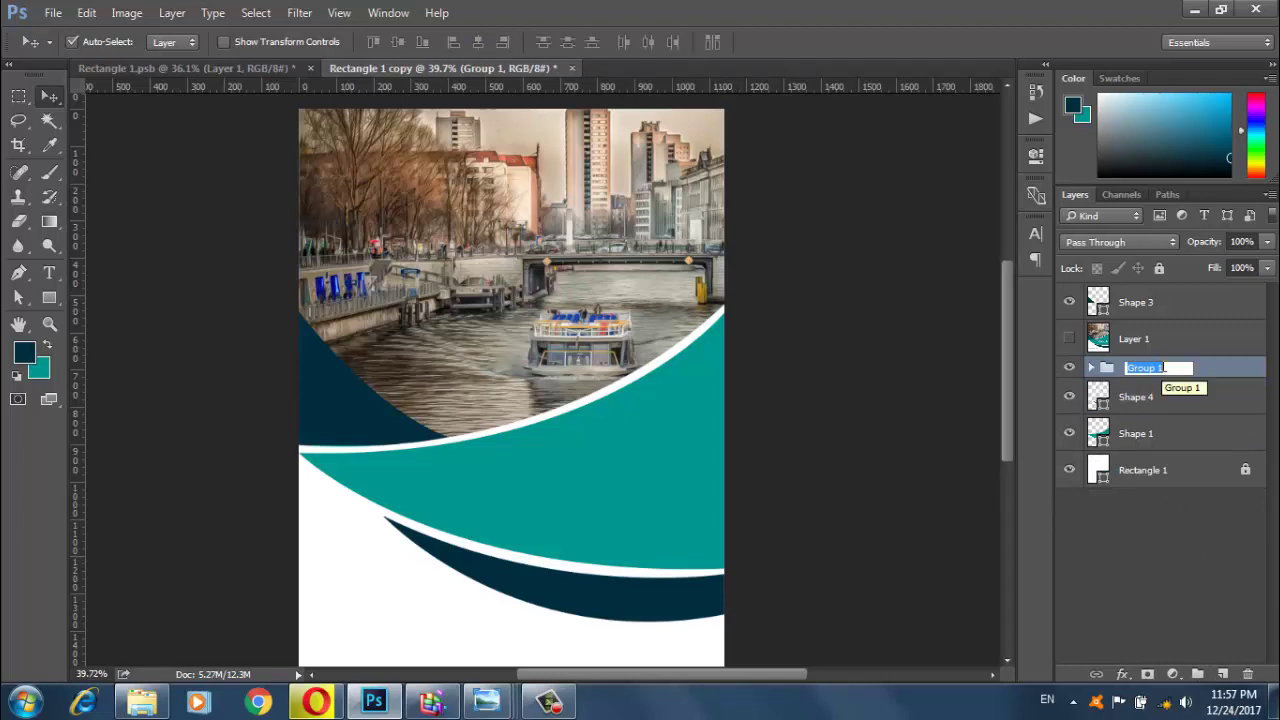
{"action": "type", "text": "image"}
{"action": "key", "text": "Return"}
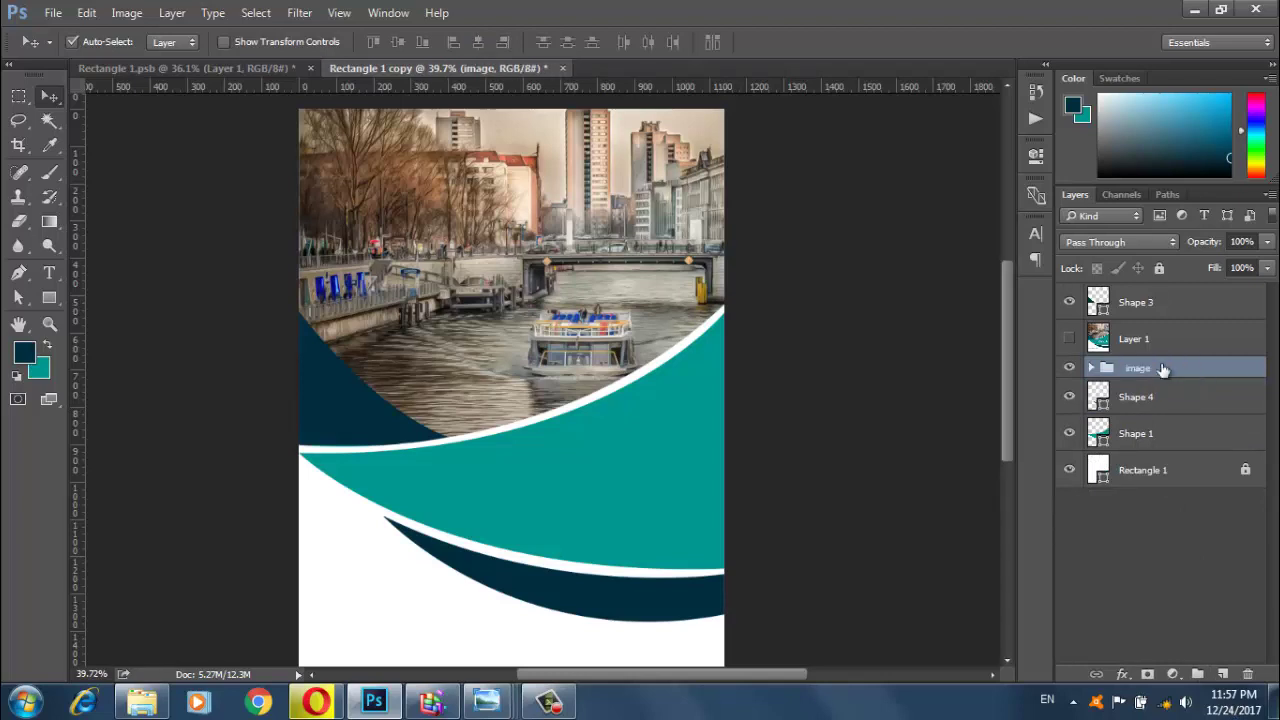
Reorder layers so the image group sits just above the Rectangle 1 background
{"action": "left_click", "coordinate": [1069, 433]}
{"action": "left_click", "coordinate": [1069, 433]}
{"action": "left_click", "coordinate": [1160, 440]}
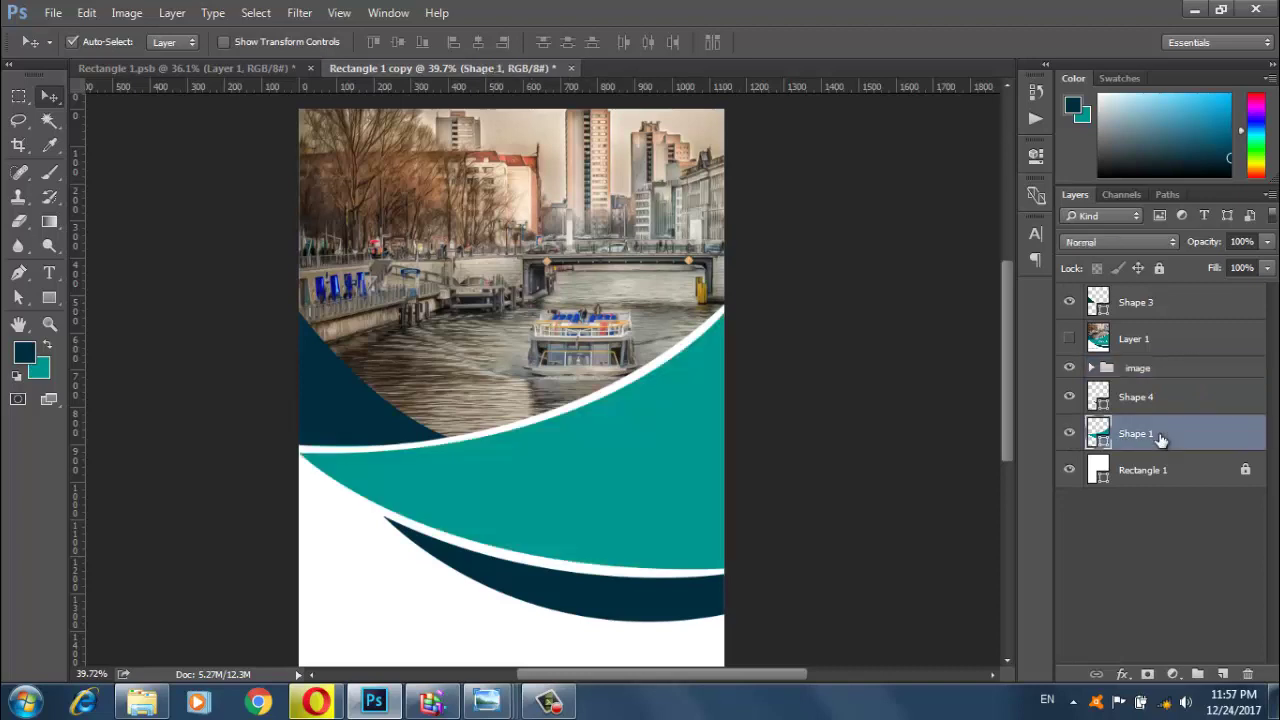
{"action": "left_click", "coordinate": [1069, 396]}
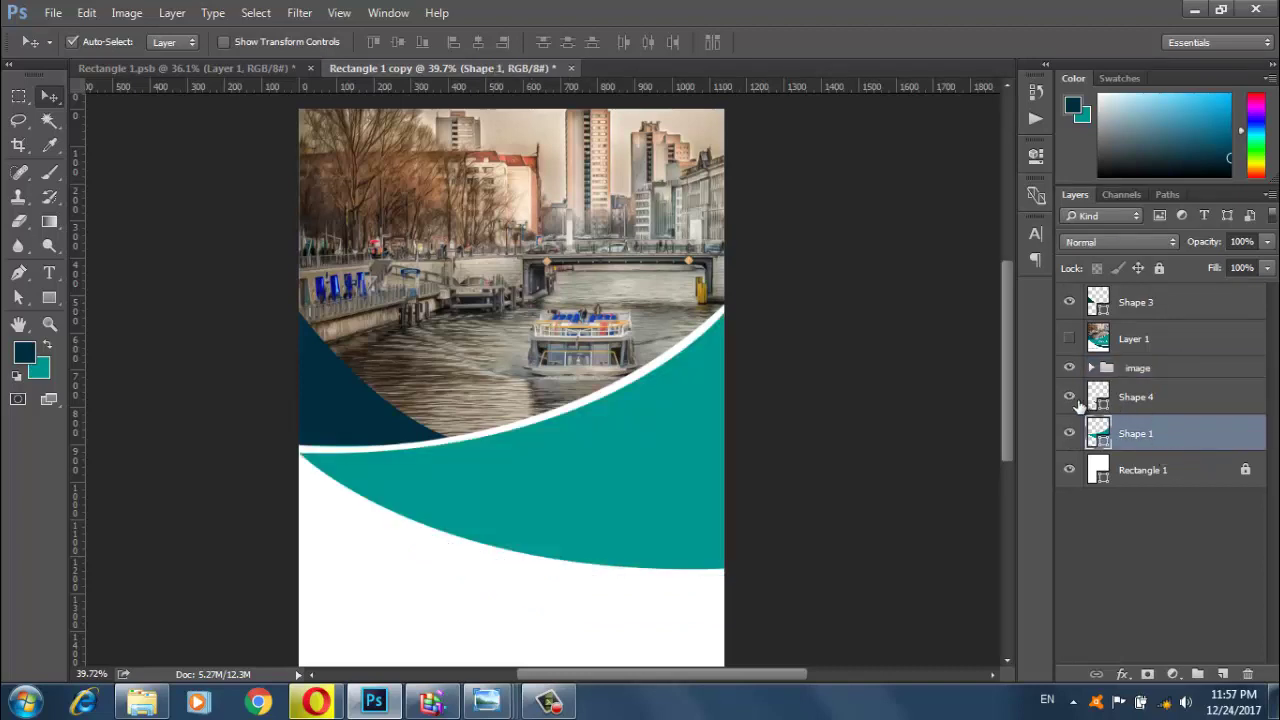
{"action": "left_click", "coordinate": [1069, 396]}
{"action": "left_click_drag", "start_coordinate": [1148, 302], "coordinate": [1140, 397]}
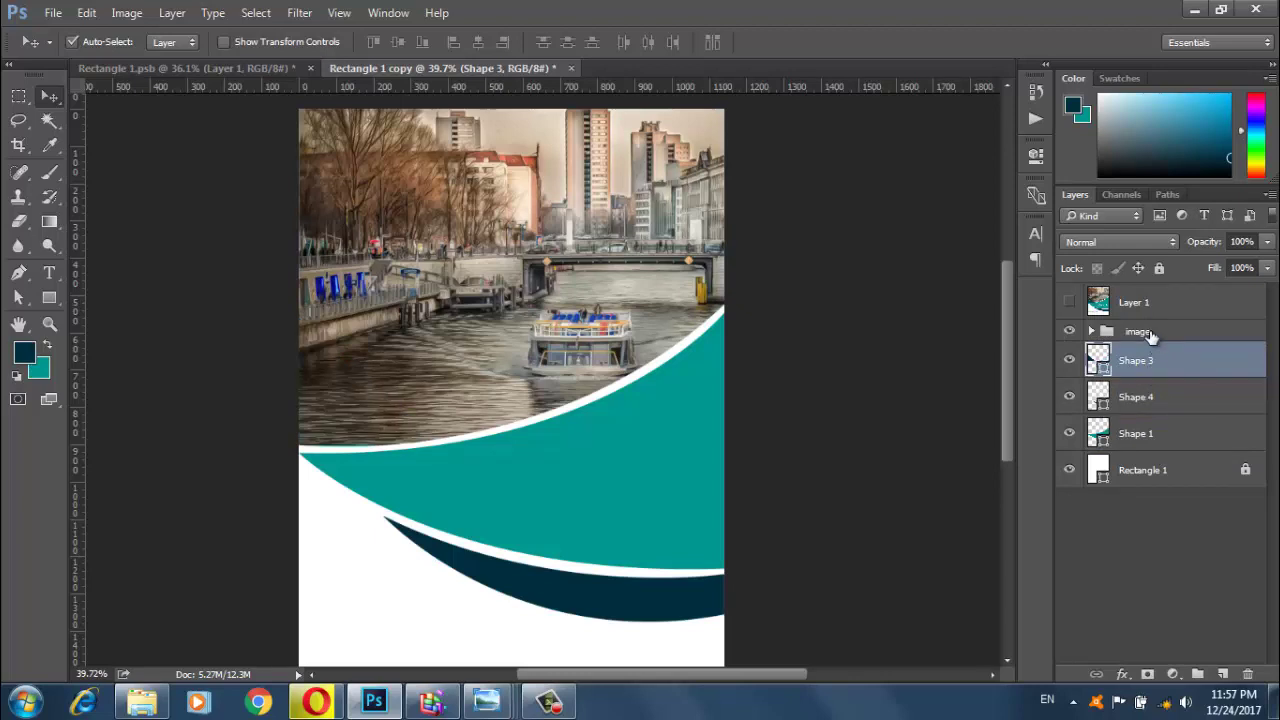
{"action": "left_click_drag", "start_coordinate": [1150, 336], "coordinate": [1145, 450]}
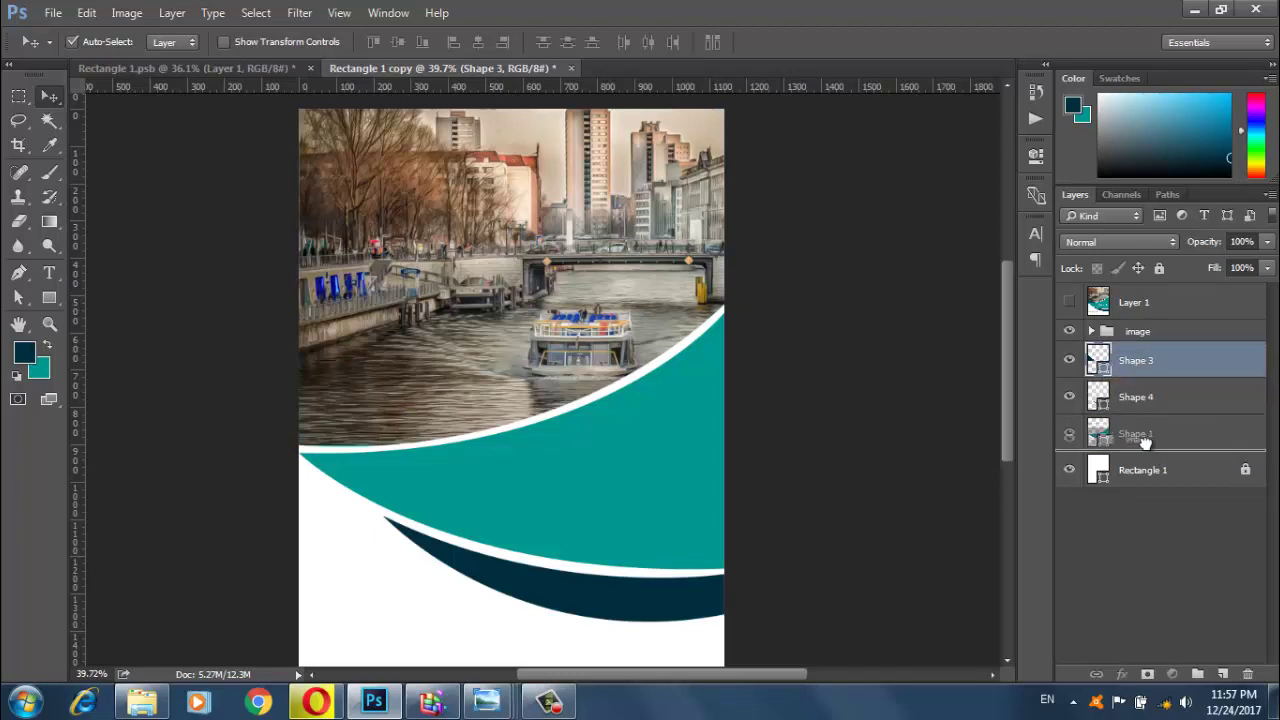
Group Shape 3 and Shape 4 into a group named 'shape'
{"action": "left_click", "coordinate": [1160, 378]}
{"action": "left_click", "coordinate": [1157, 339], "text": "shift"}
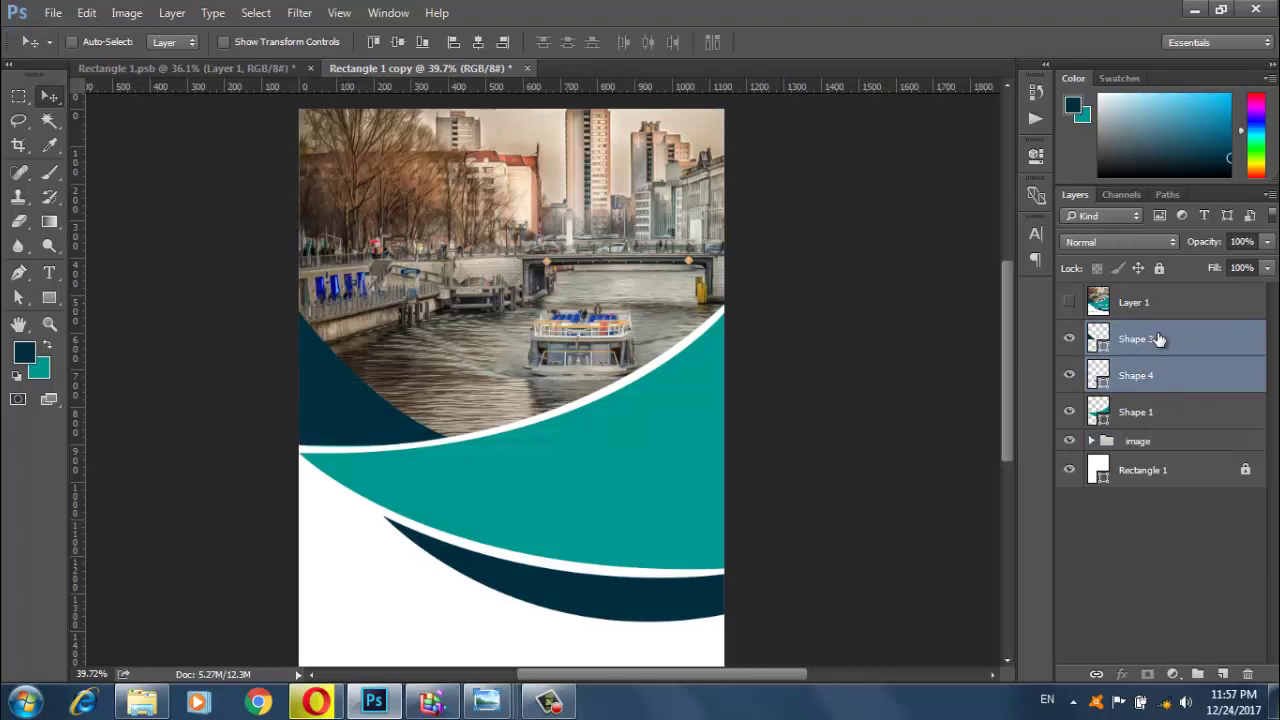
{"action": "key", "text": "ctrl+g"}
{"action": "double_click", "coordinate": [1145, 331]}
{"action": "type", "text": "sh"}
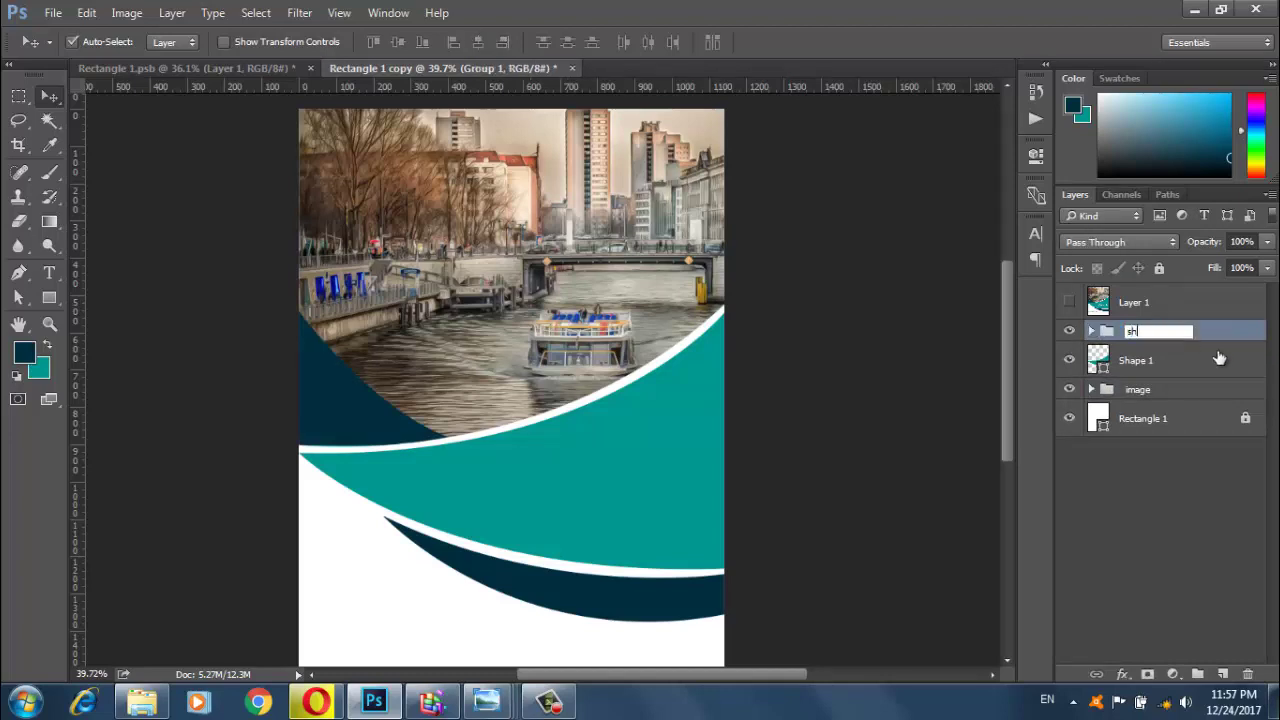
{"action": "type", "text": "ape"}
{"action": "key", "text": "Return"}
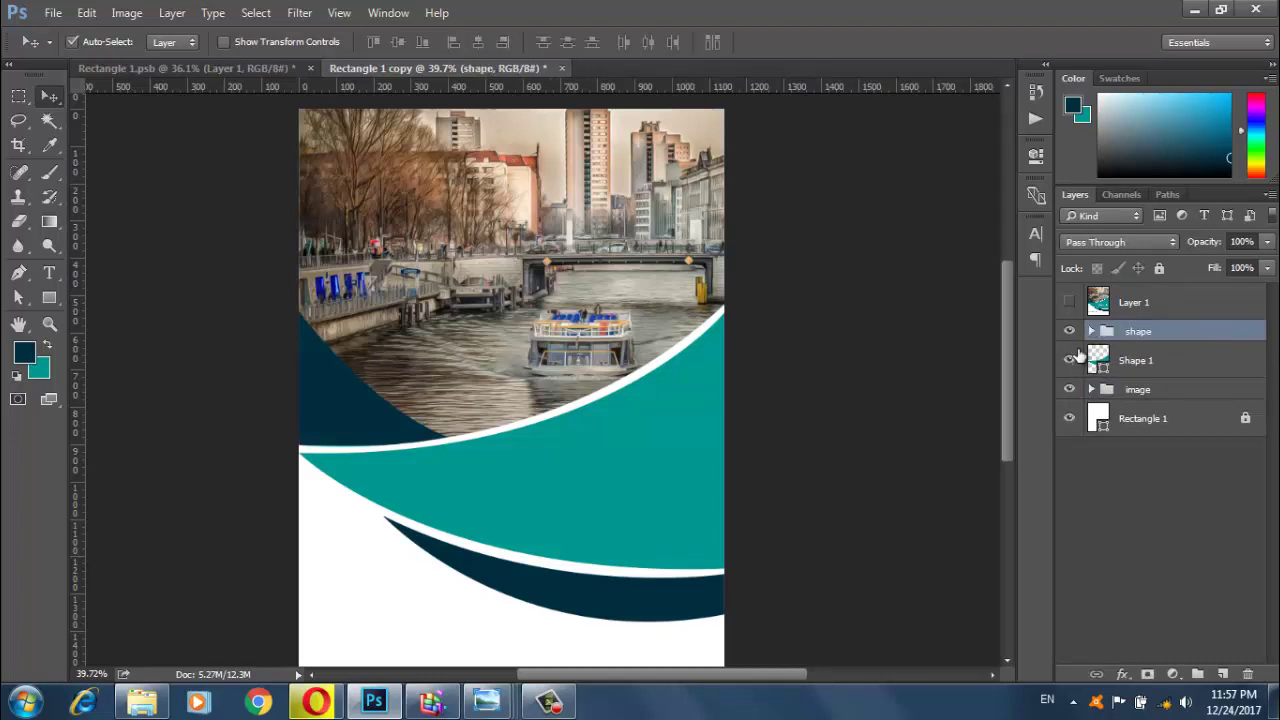
{"action": "left_click", "coordinate": [1222, 358]}
{"action": "left_click", "coordinate": [1197, 388]}
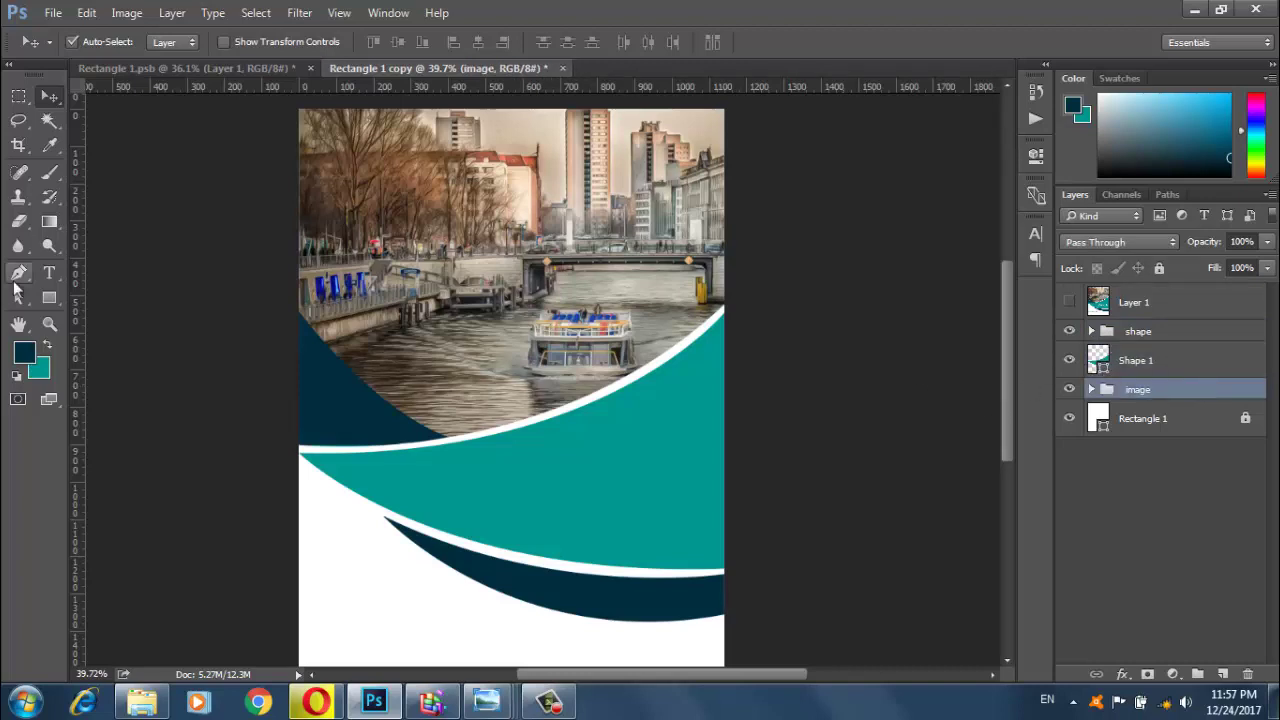
Place a text insertion point on the teal band and choose Raleway Regular
{"action": "left_click", "coordinate": [49, 272]}
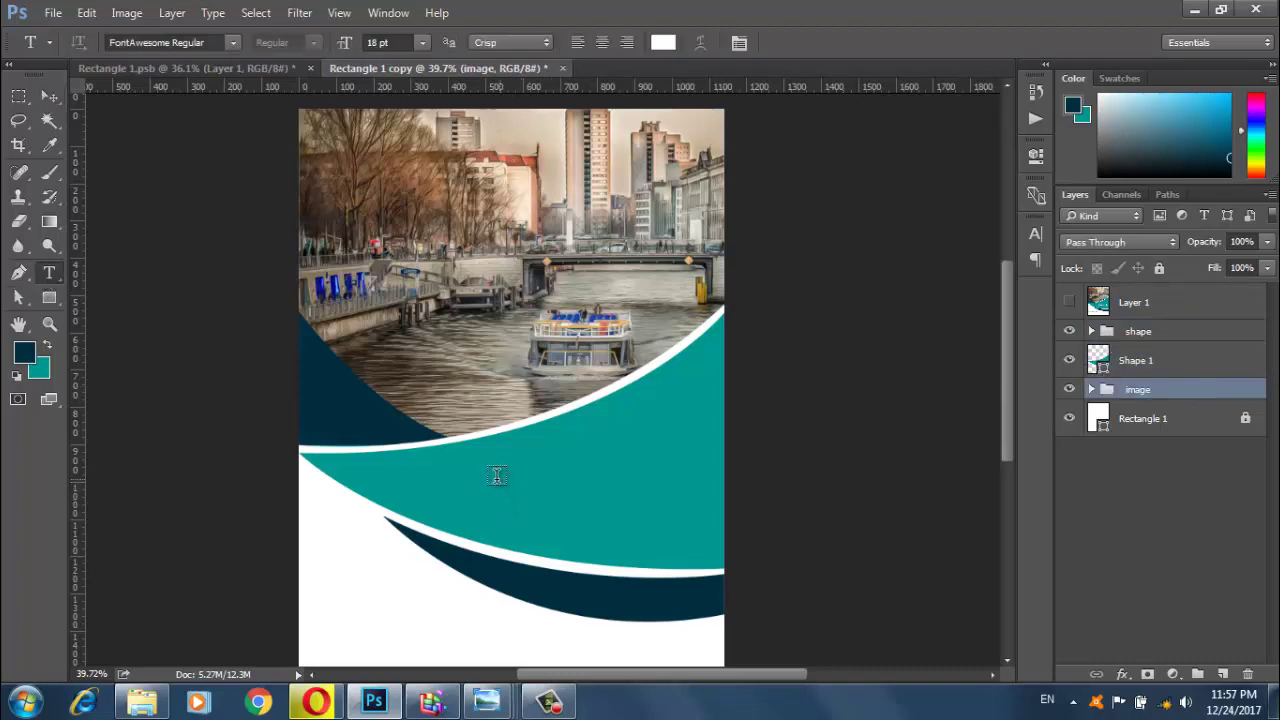
{"action": "left_click", "coordinate": [491, 473]}
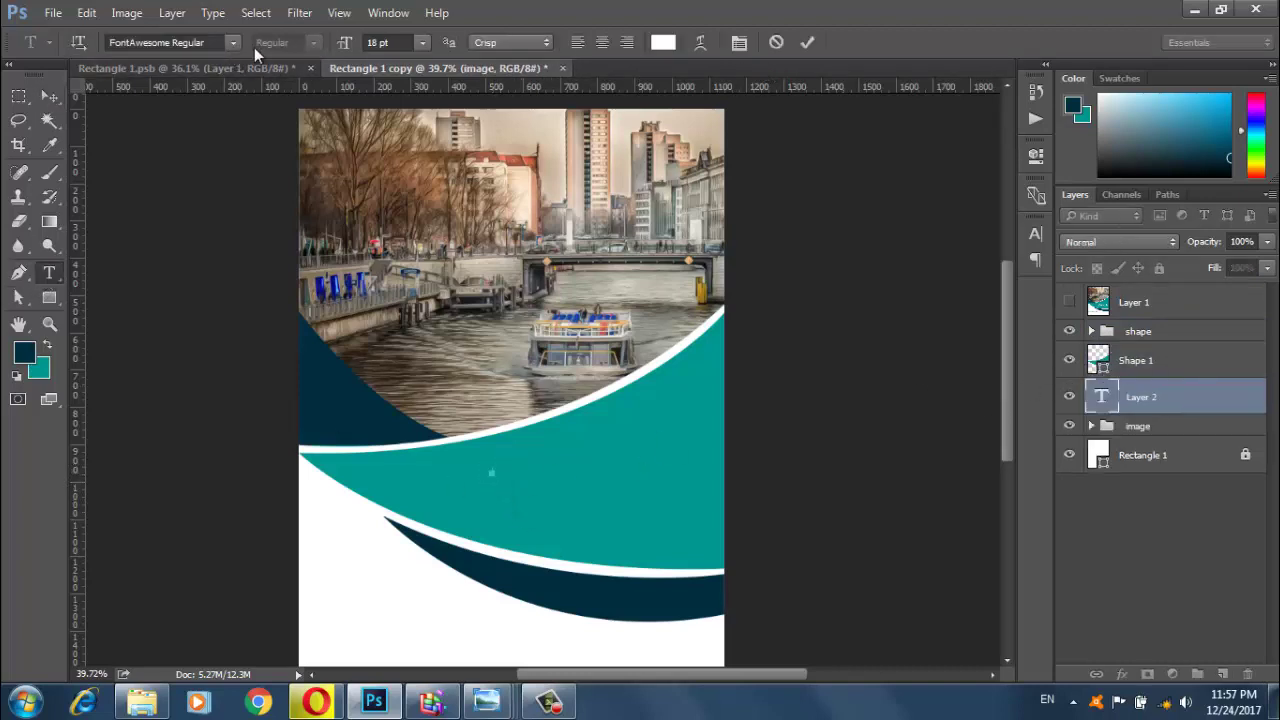
{"action": "left_click", "coordinate": [221, 43]}
{"action": "type", "text": "r"}
{"action": "type", "text": "al"}
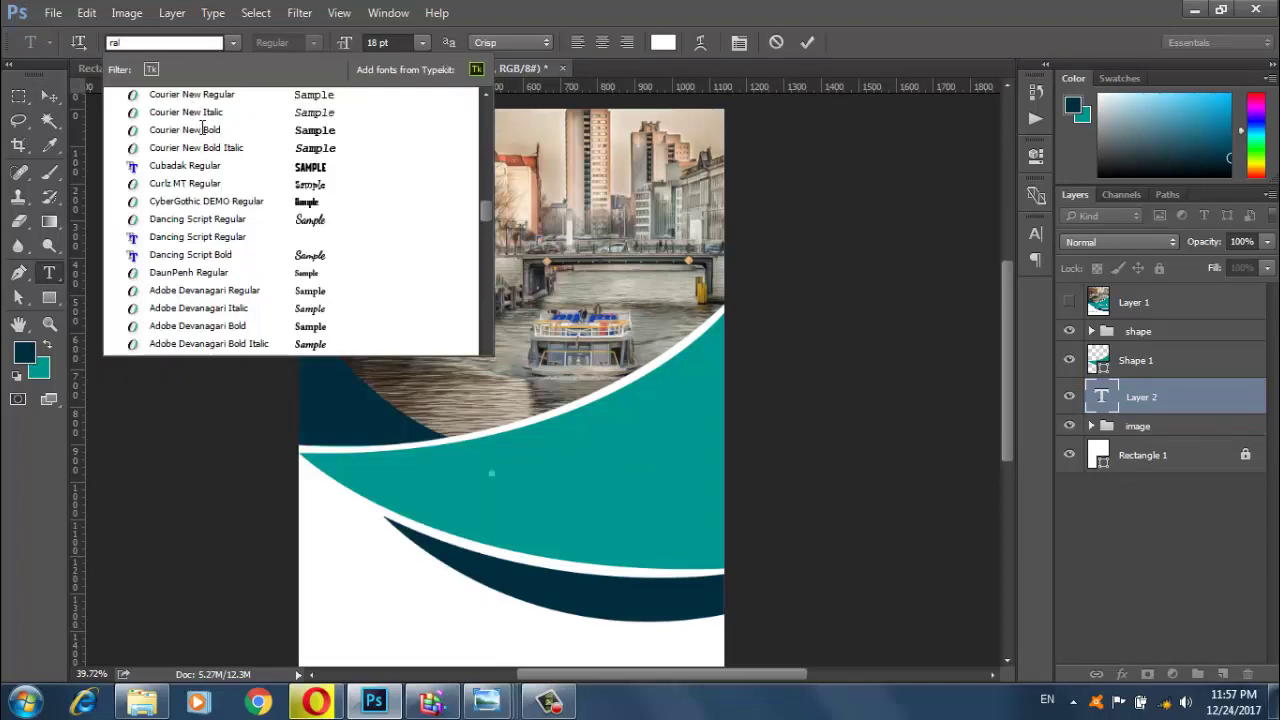
{"action": "left_click", "coordinate": [205, 150]}
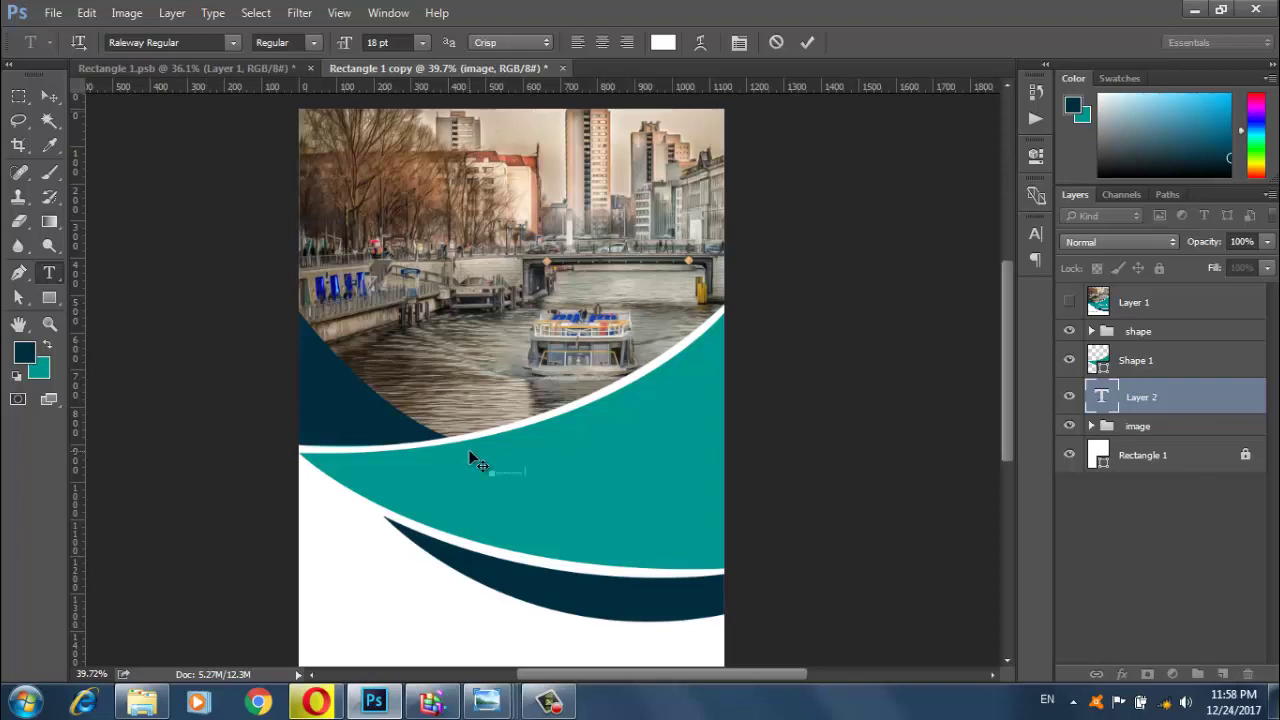
Make the HEADLINE text 60 pt white, commit it, and nudge it right along the band
{"action": "key", "text": "ctrl+a"}
{"action": "left_click", "coordinate": [421, 42]}
{"action": "left_click", "coordinate": [409, 340]}
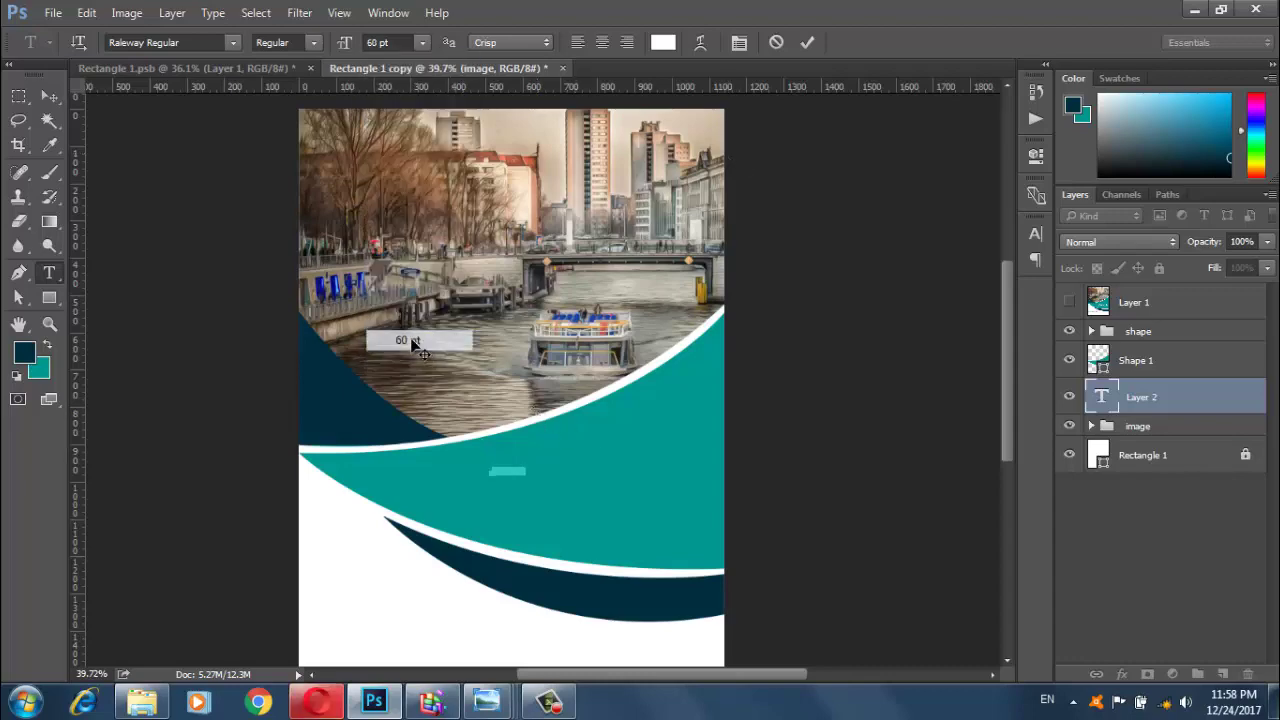
{"action": "left_click", "coordinate": [663, 42]}
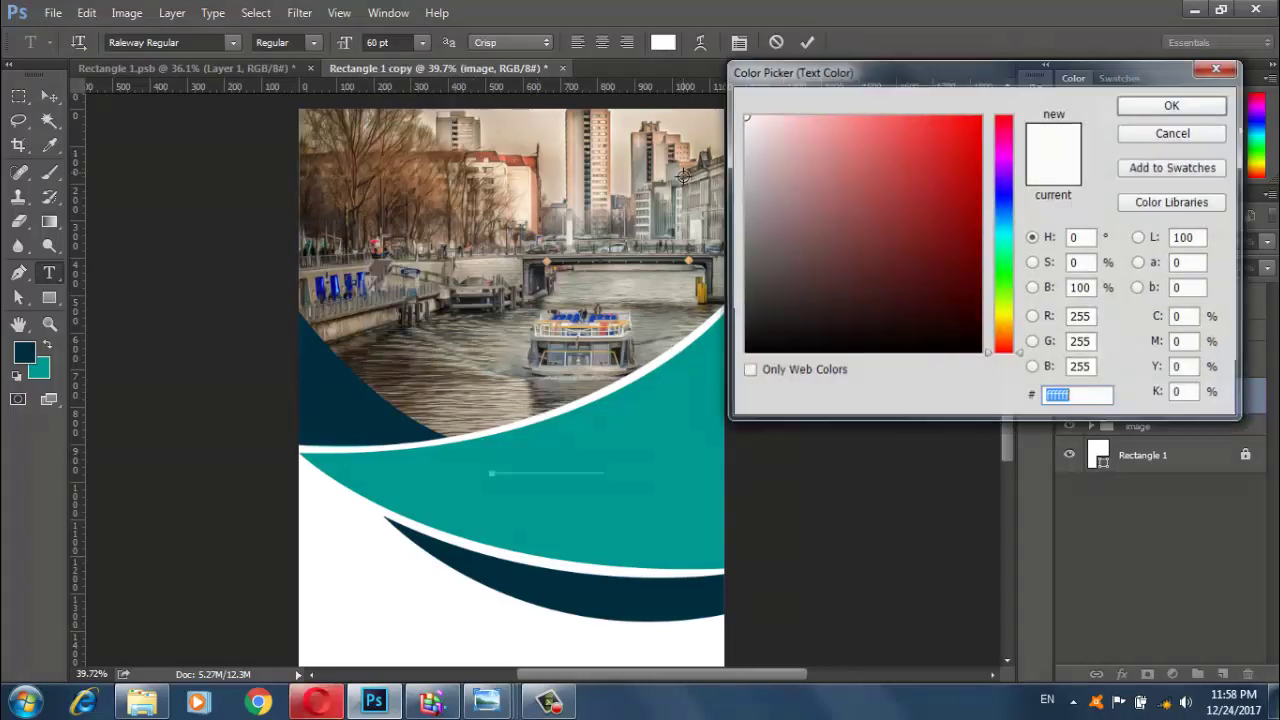
{"action": "key", "text": "Return"}
{"action": "left_click", "coordinate": [807, 42]}
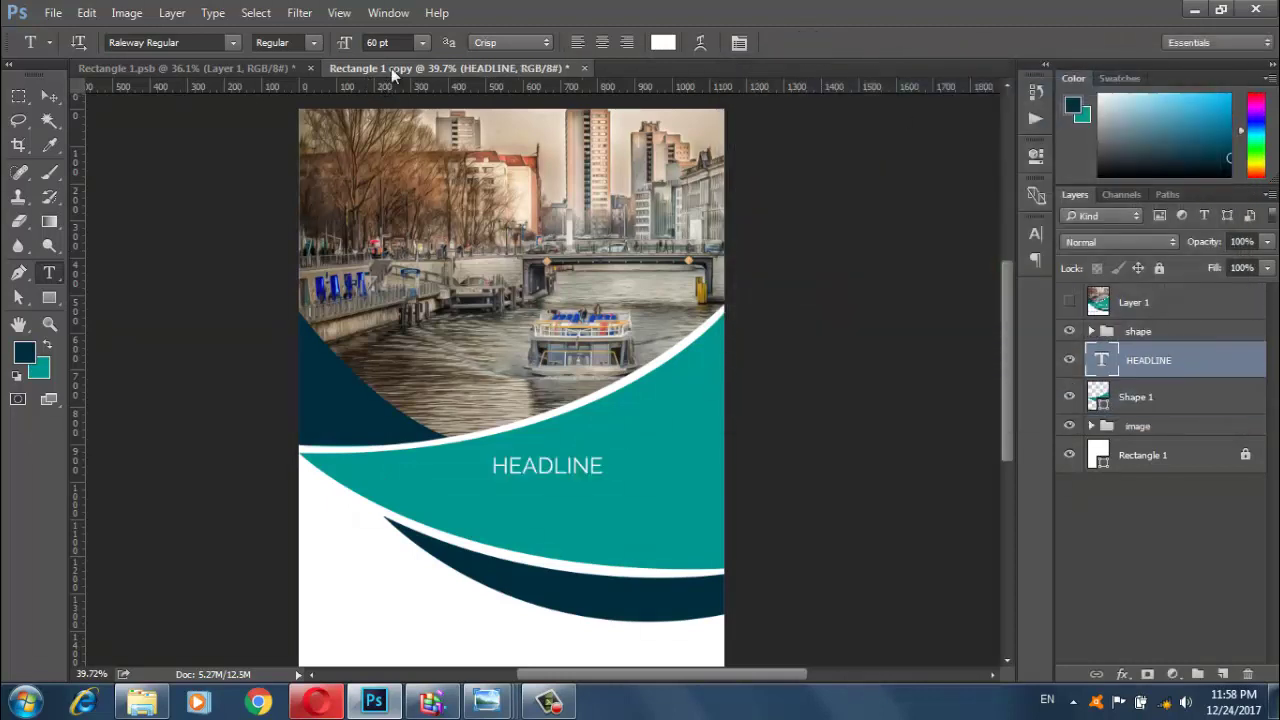
{"action": "key", "text": "v"}
{"action": "left_click_drag", "start_coordinate": [554, 470], "coordinate": [591, 467]}
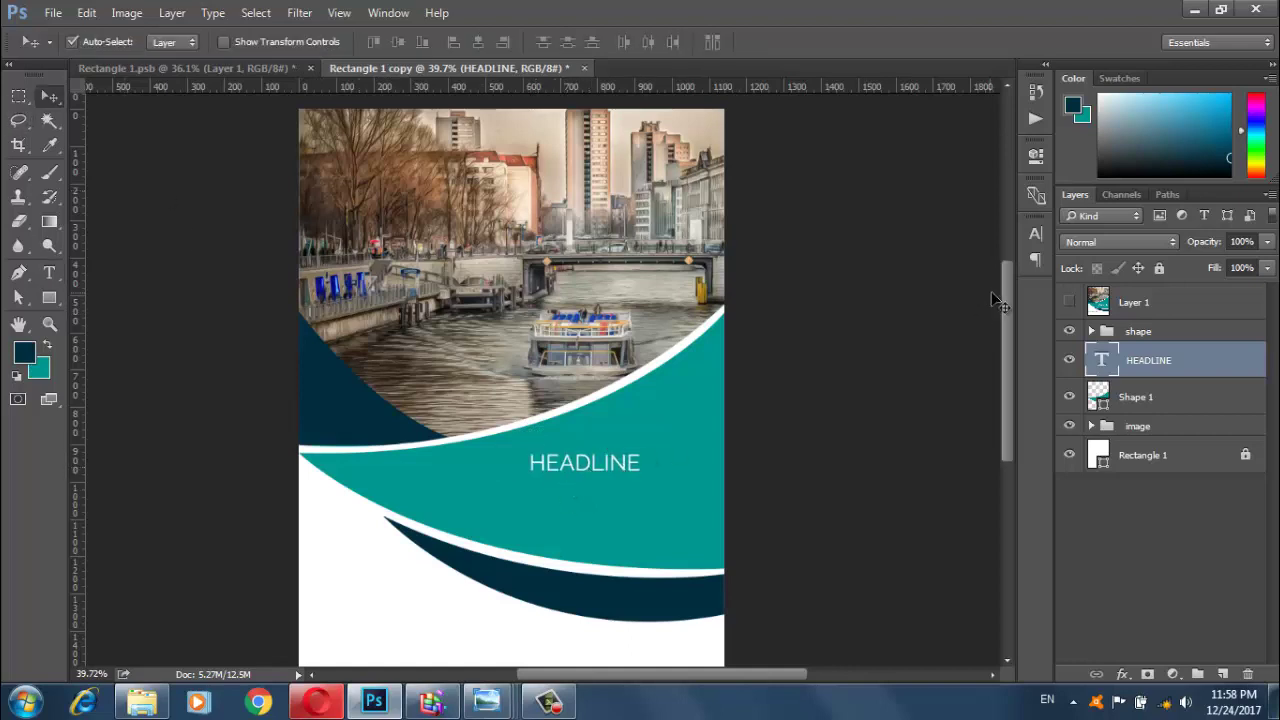
Try HEADLINE at 72 pt, then 150 pt, in Light weight, and shift it left
{"action": "left_click", "coordinate": [1035, 236]}
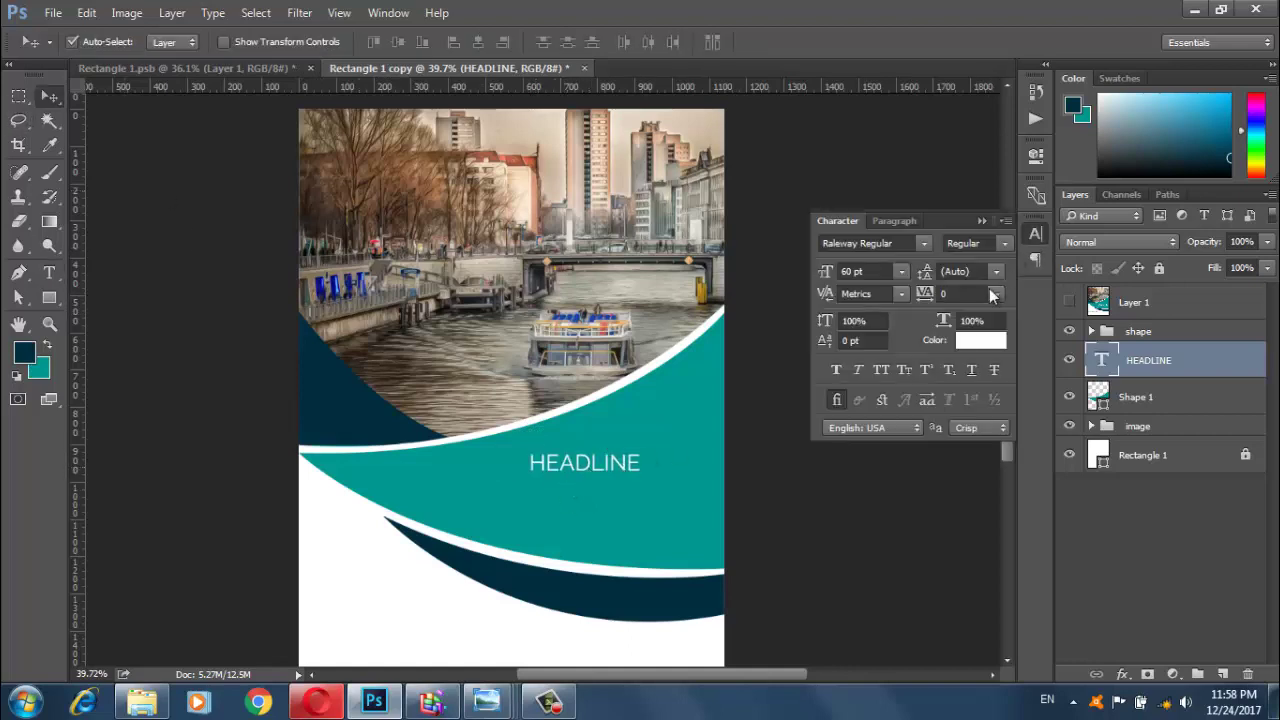
{"action": "left_click", "coordinate": [911, 243]}
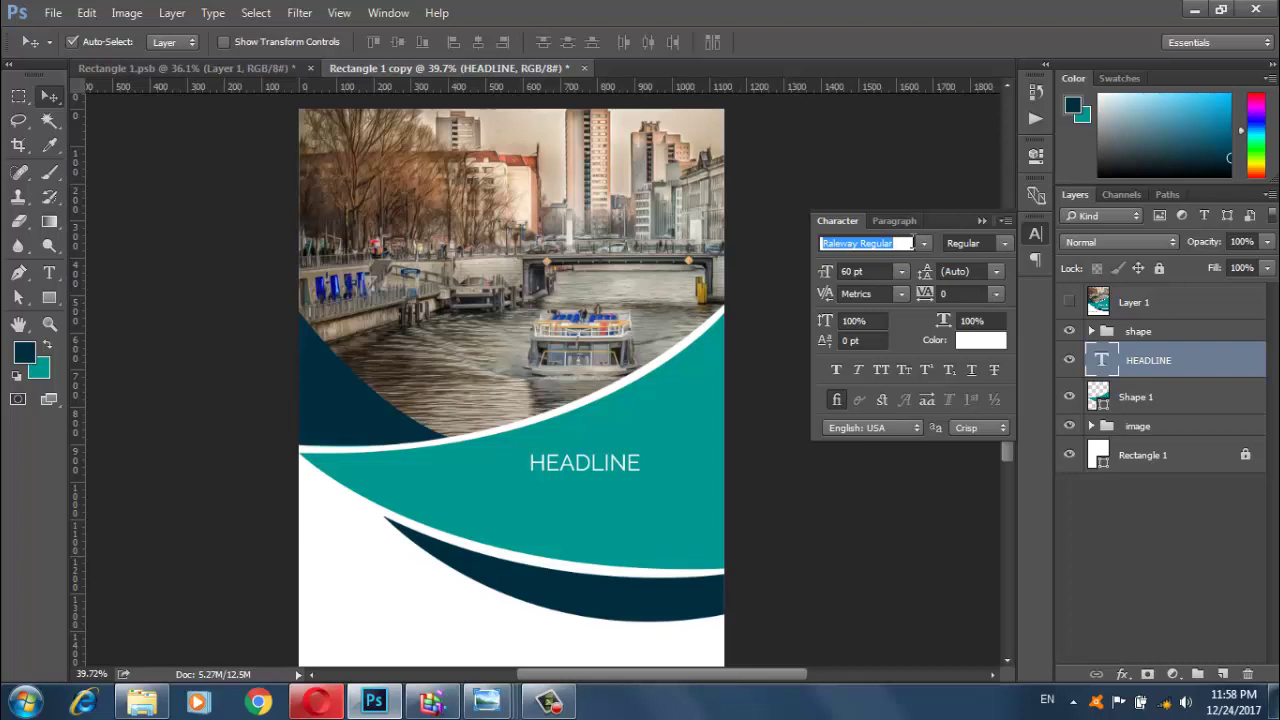
{"action": "left_click", "coordinate": [901, 271]}
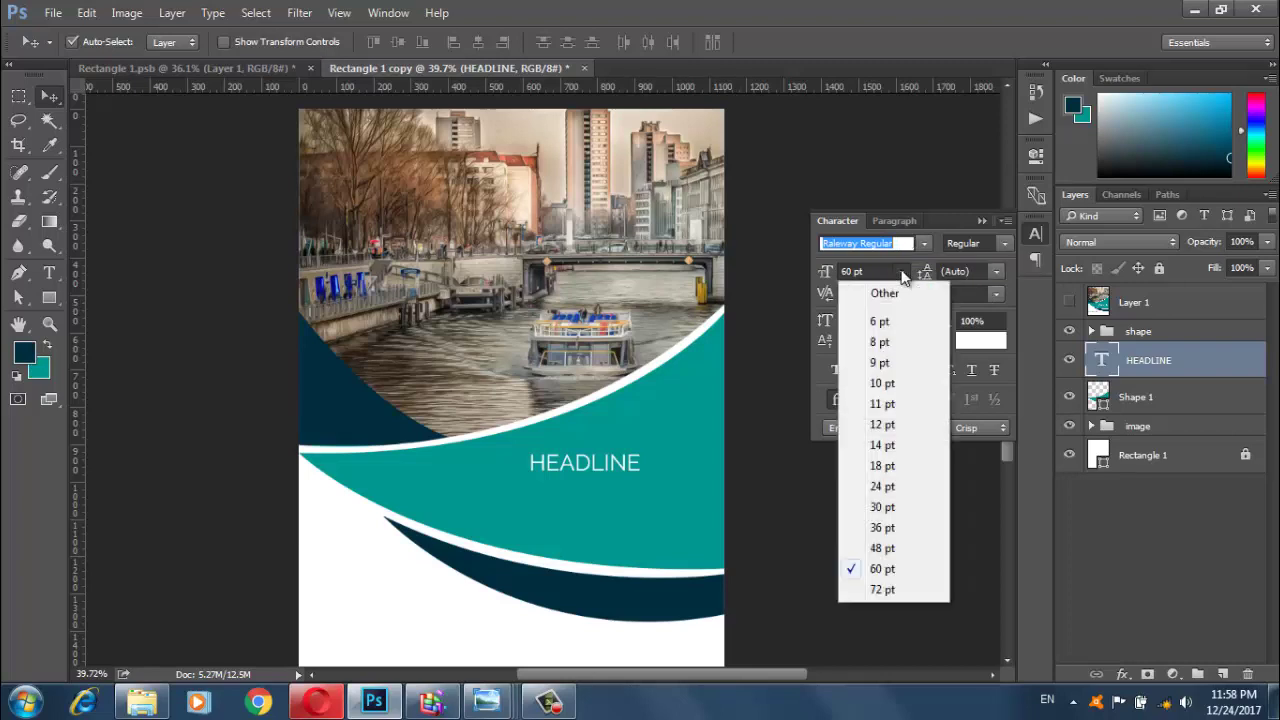
{"action": "left_click", "coordinate": [893, 590]}
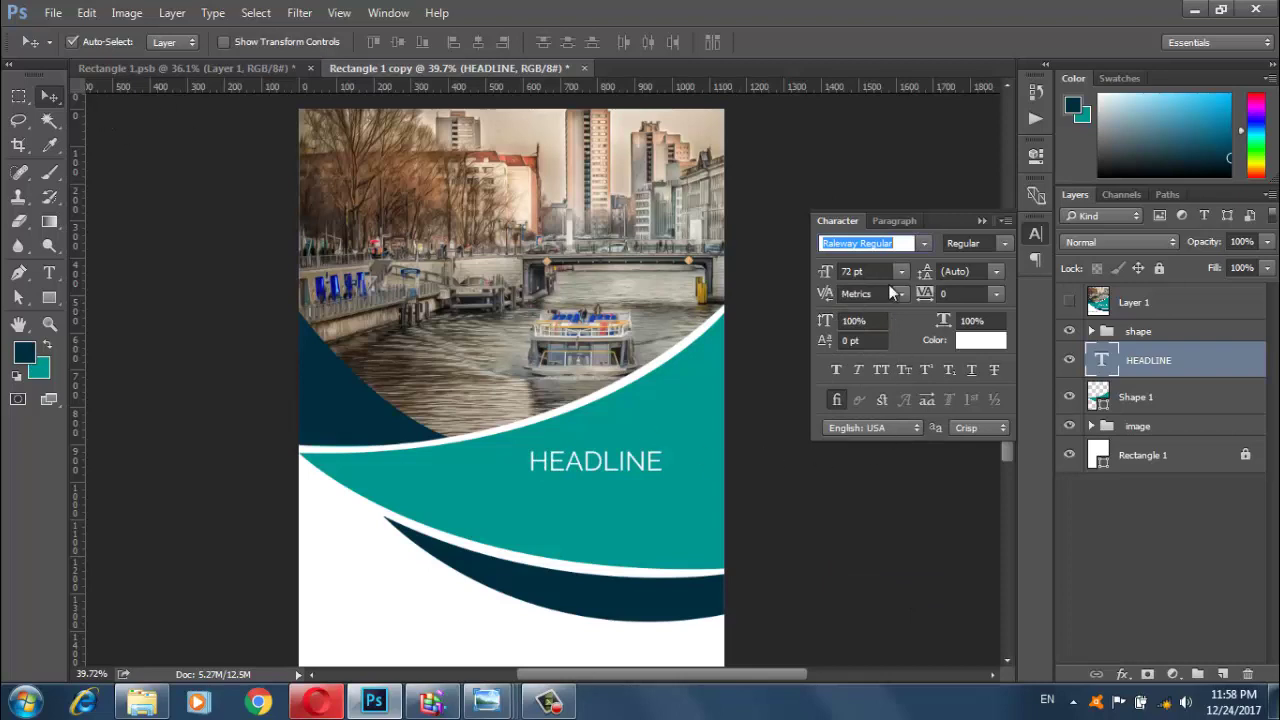
{"action": "double_click", "coordinate": [848, 271]}
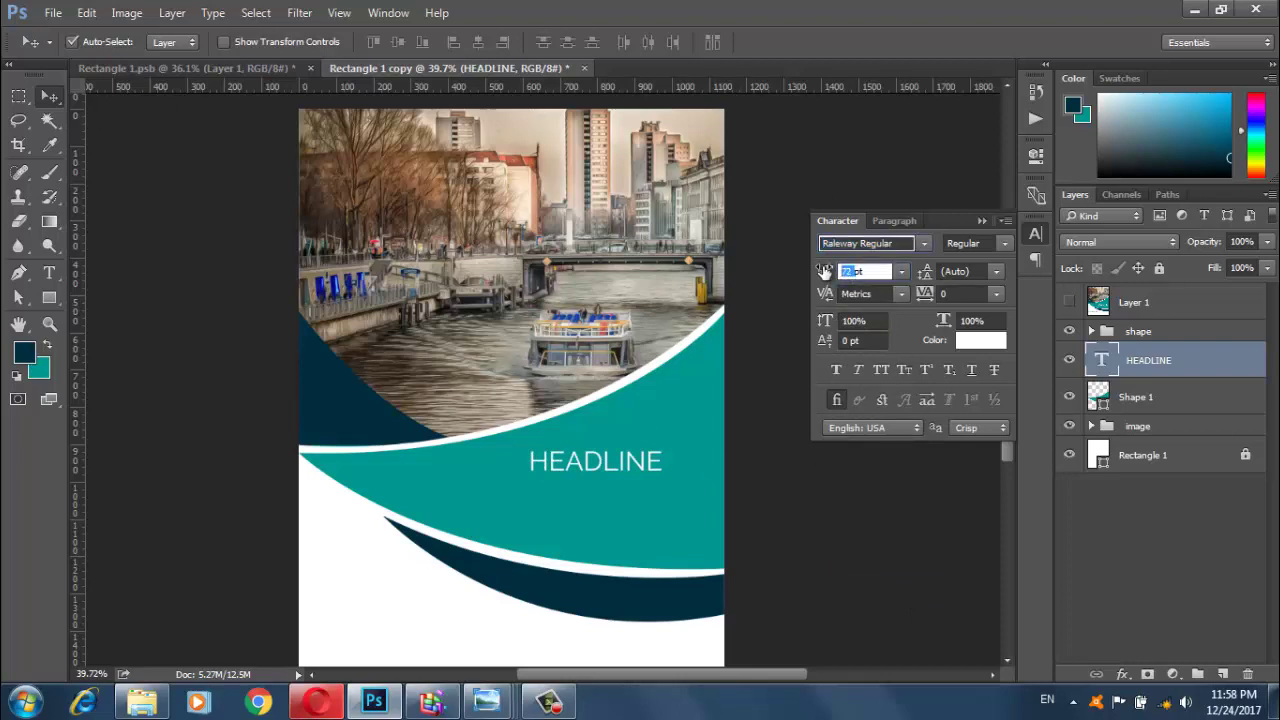
{"action": "type", "text": "150"}
{"action": "key", "text": "Return"}
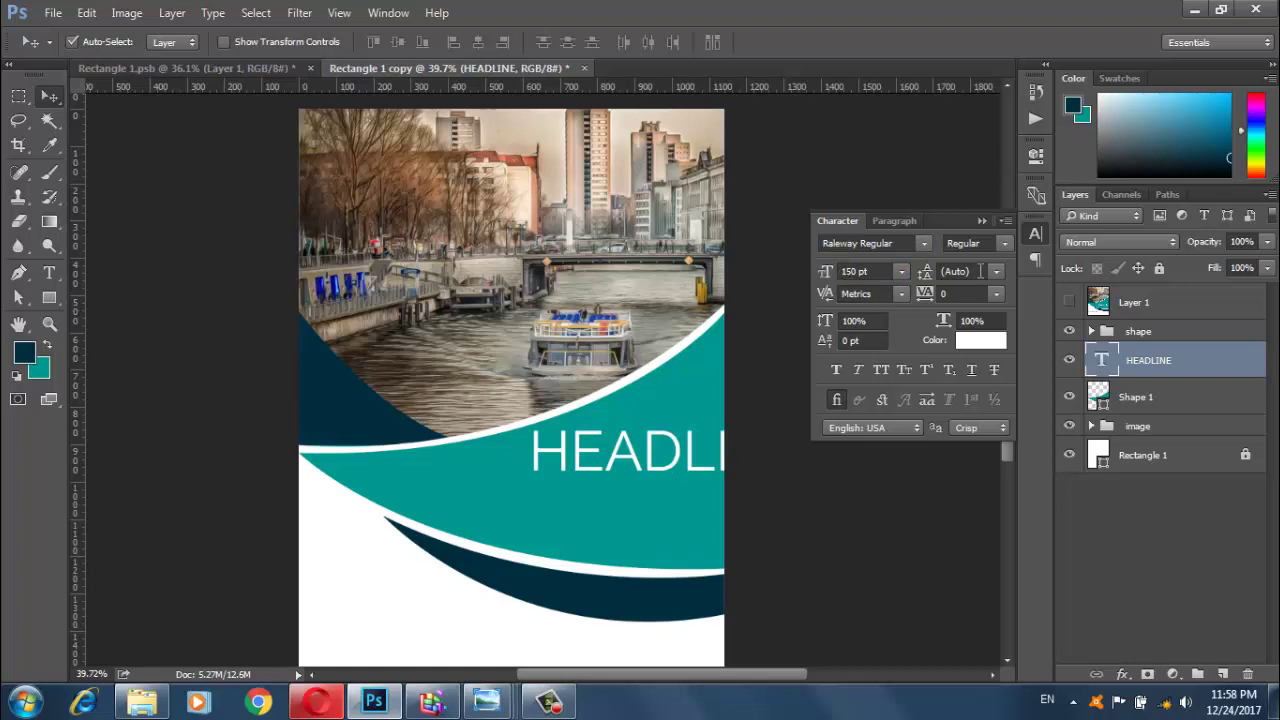
{"action": "left_click", "coordinate": [1004, 243]}
{"action": "left_click", "coordinate": [965, 283]}
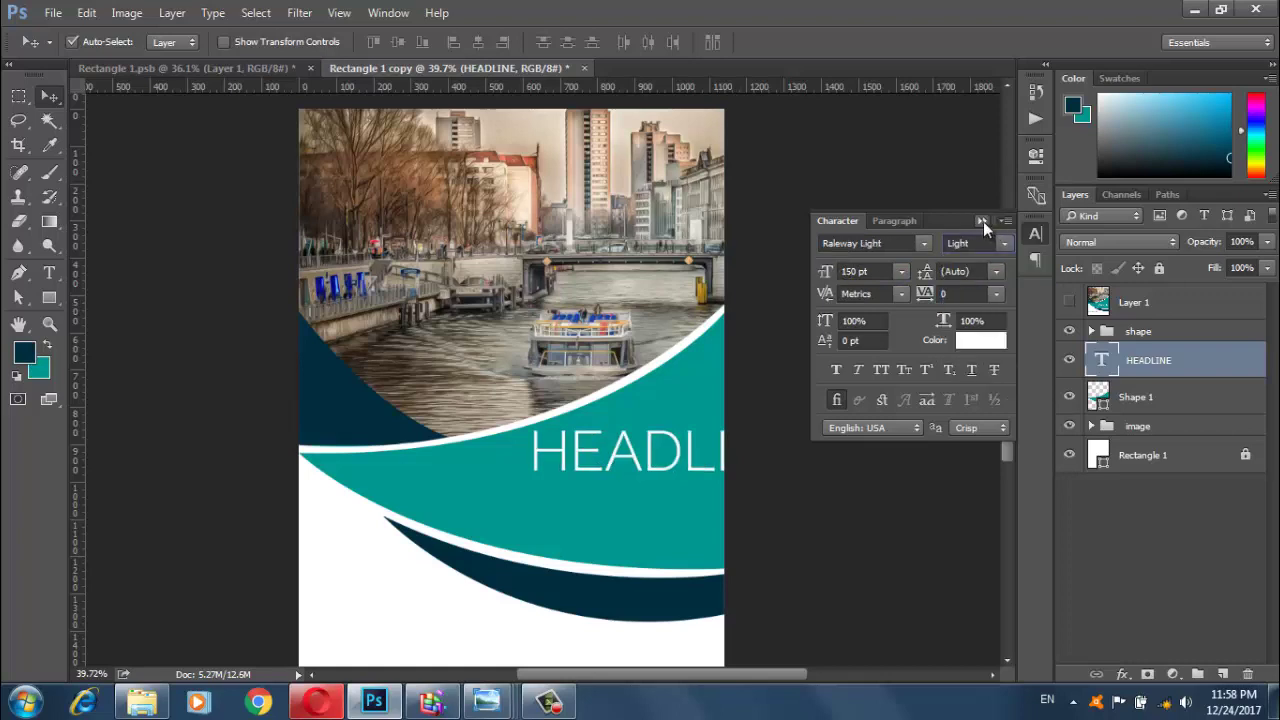
{"action": "left_click", "coordinate": [982, 220]}
{"action": "mouse_move", "coordinate": [560, 468]}
{"action": "left_mouse_down"}
{"action": "mouse_move", "coordinate": [453, 487]}
{"action": "mouse_move", "coordinate": [465, 487]}
{"action": "left_mouse_up"}
Resize HEADLINE to 120 pt, restore Regular weight, and move it right and up
{"action": "left_click", "coordinate": [1035, 233]}
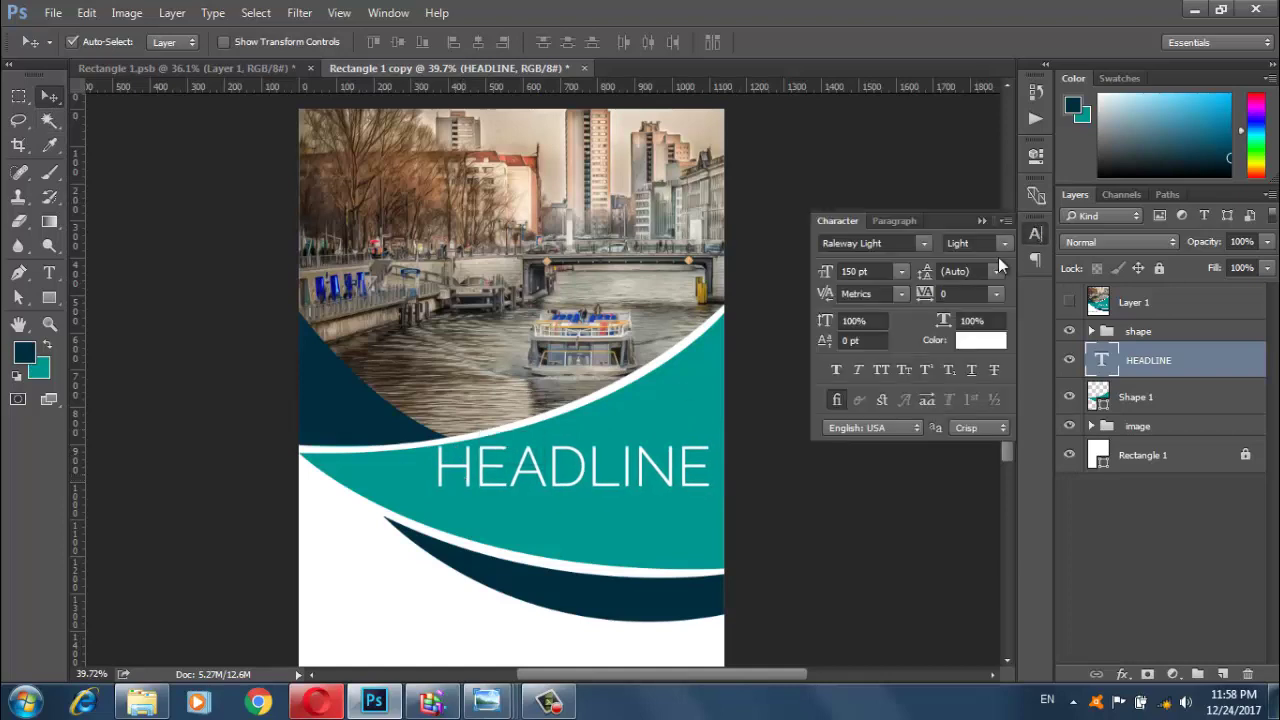
{"action": "left_click", "coordinate": [855, 272]}
{"action": "type", "text": "11"}
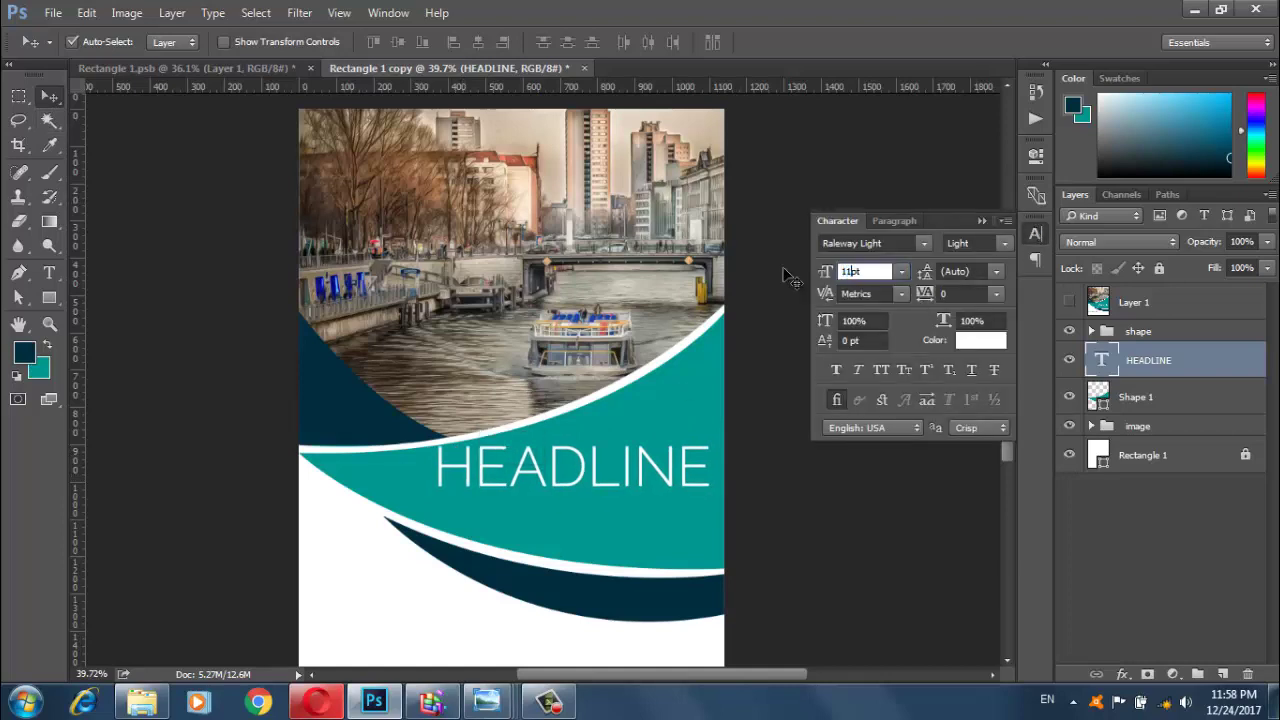
{"action": "type", "text": "0"}
{"action": "key", "text": "Return"}
{"action": "left_click", "coordinate": [855, 271]}
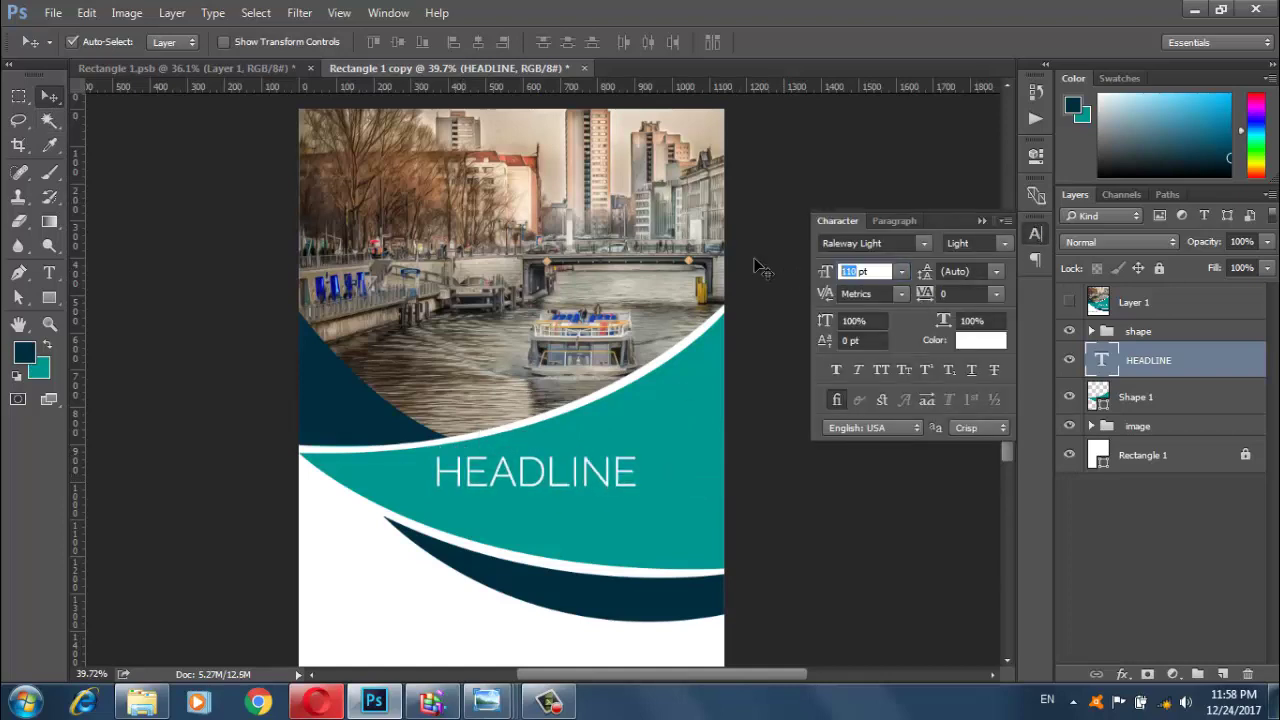
{"action": "type", "text": "0"}
{"action": "key", "text": "Return"}
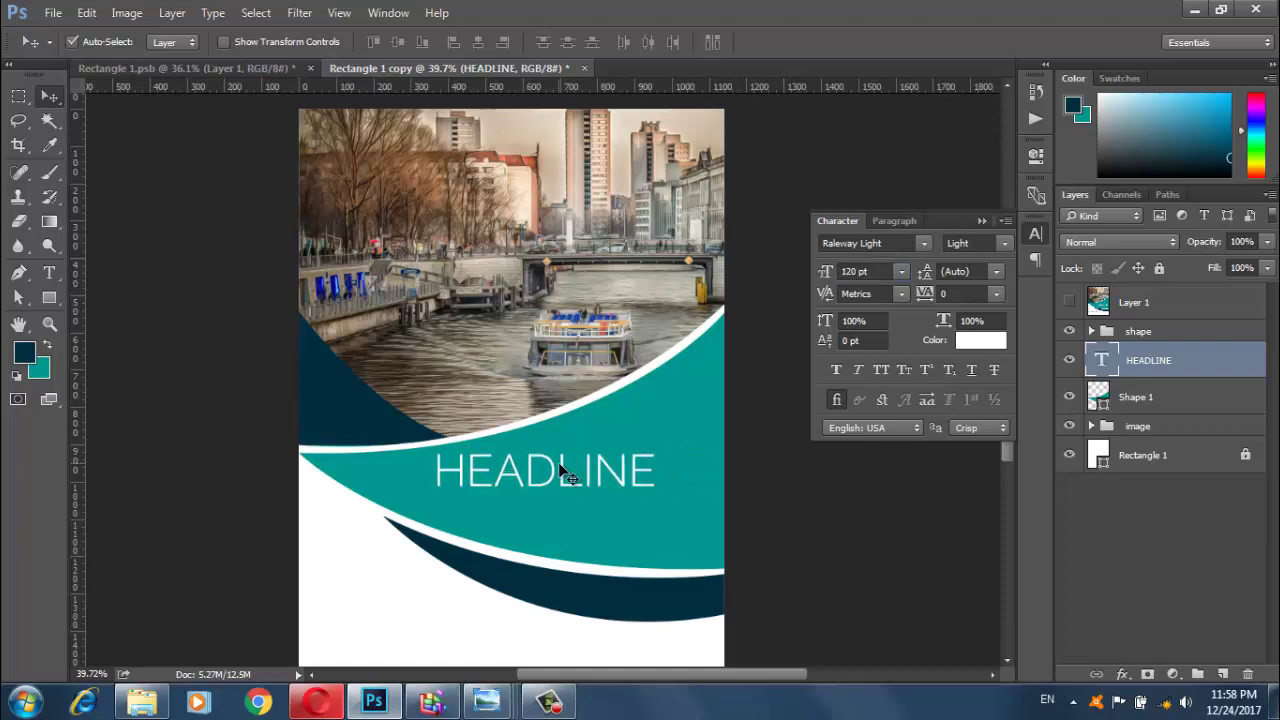
{"action": "left_click_drag", "start_coordinate": [560, 465], "coordinate": [597, 471]}
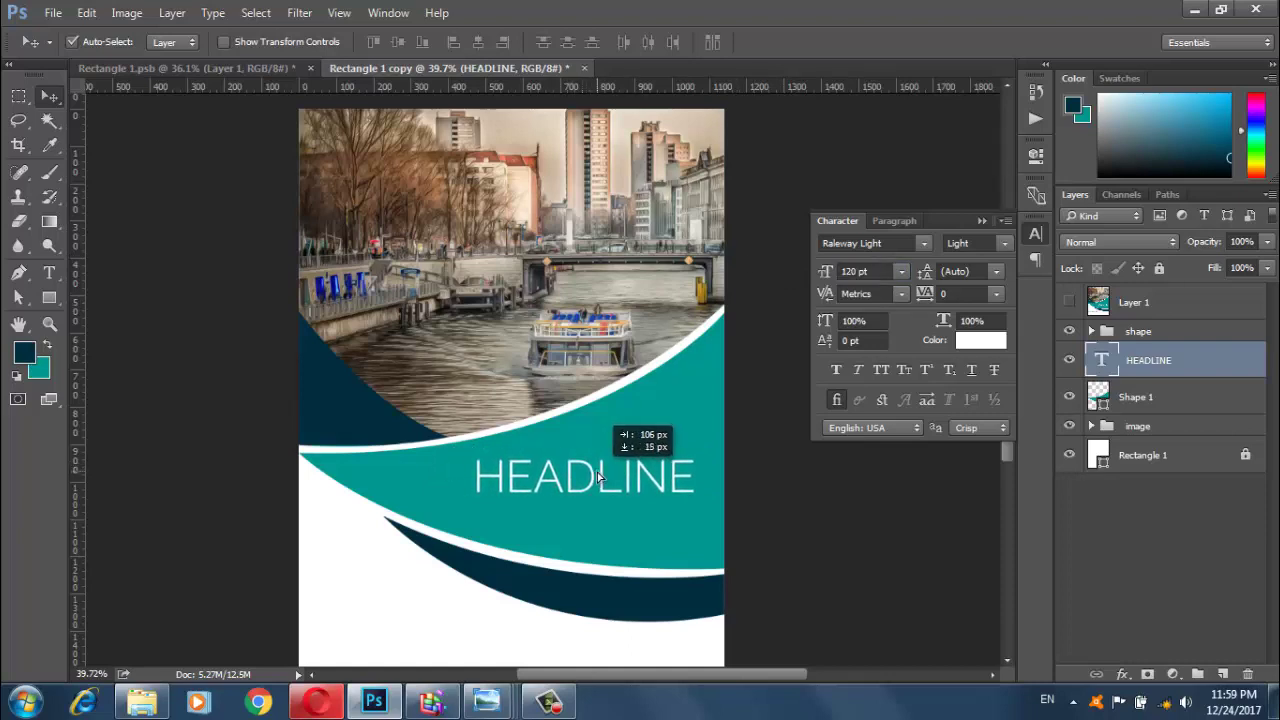
{"action": "left_click", "coordinate": [1000, 246]}
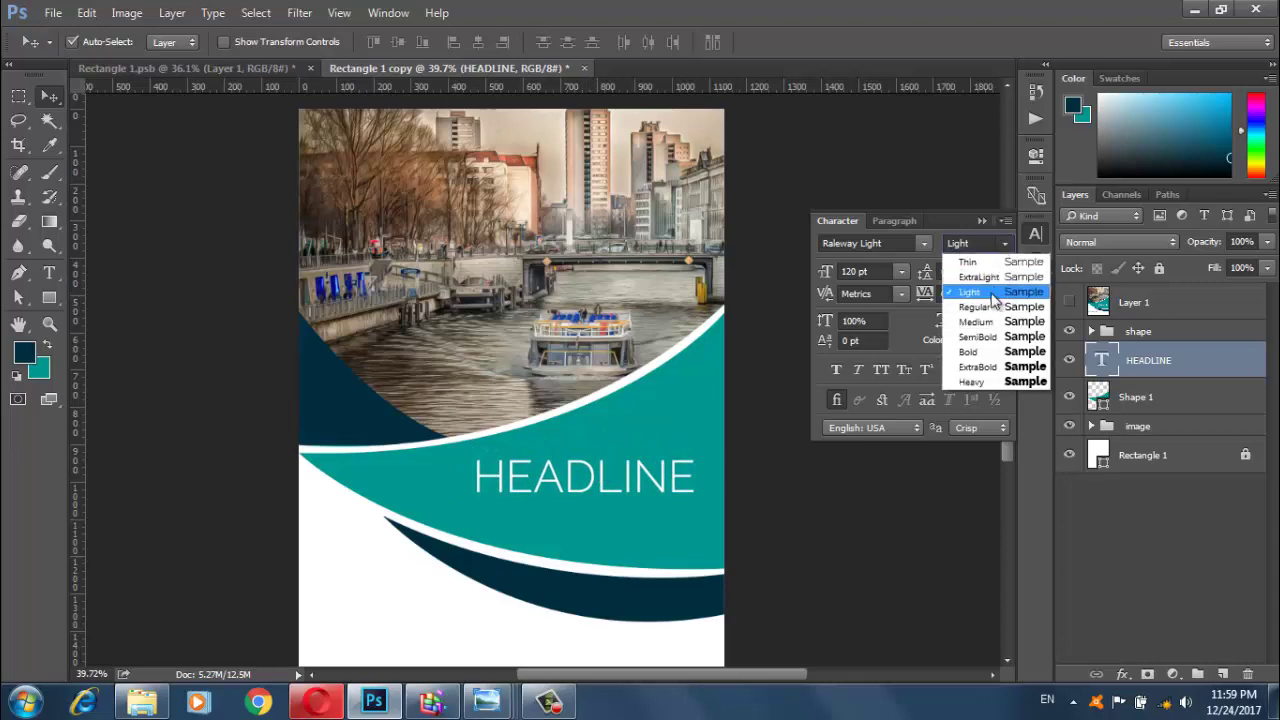
{"action": "left_click", "coordinate": [993, 306]}
{"action": "left_click_drag", "start_coordinate": [606, 478], "coordinate": [606, 461]}
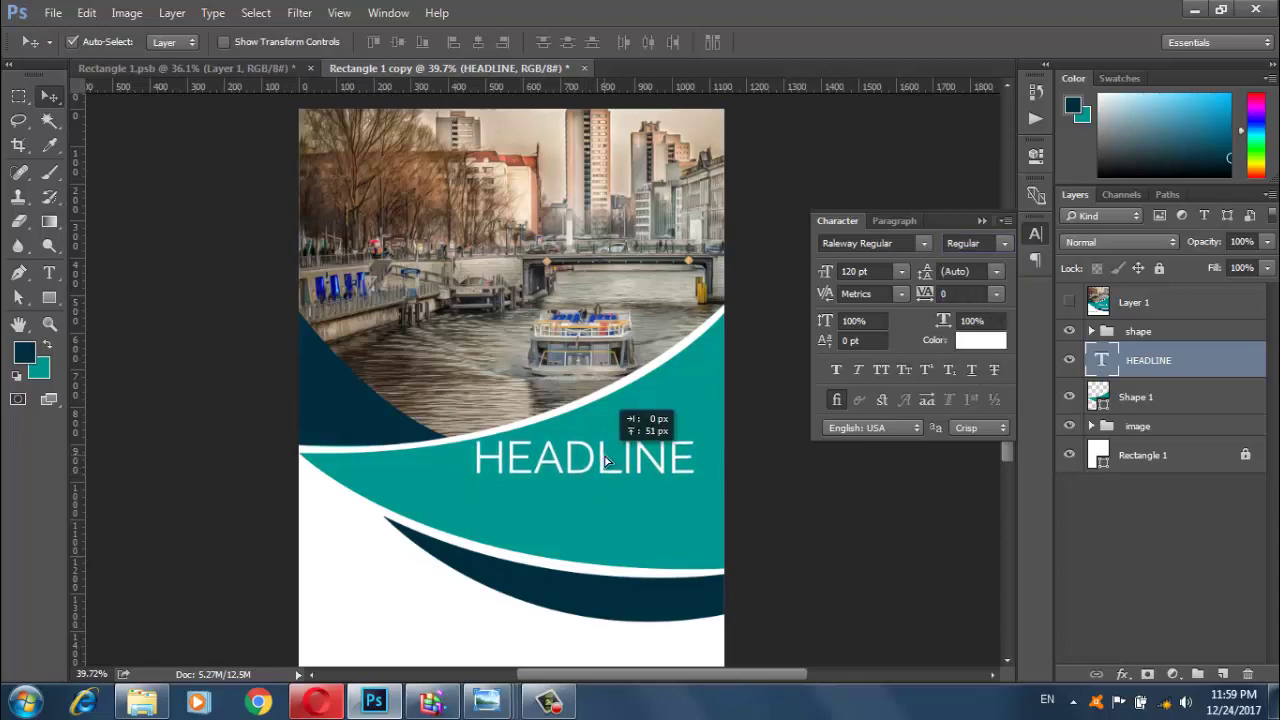
Settle HEADLINE at 110 pt and fine-tune its position within the teal band
{"action": "scroll", "coordinate": [628, 500], "scroll_direction": "up", "scroll_amount": 2}
{"action": "scroll", "coordinate": [633, 511], "scroll_direction": "up", "scroll_amount": 3}
{"action": "scroll", "coordinate": [634, 510], "scroll_direction": "up", "scroll_amount": 3}
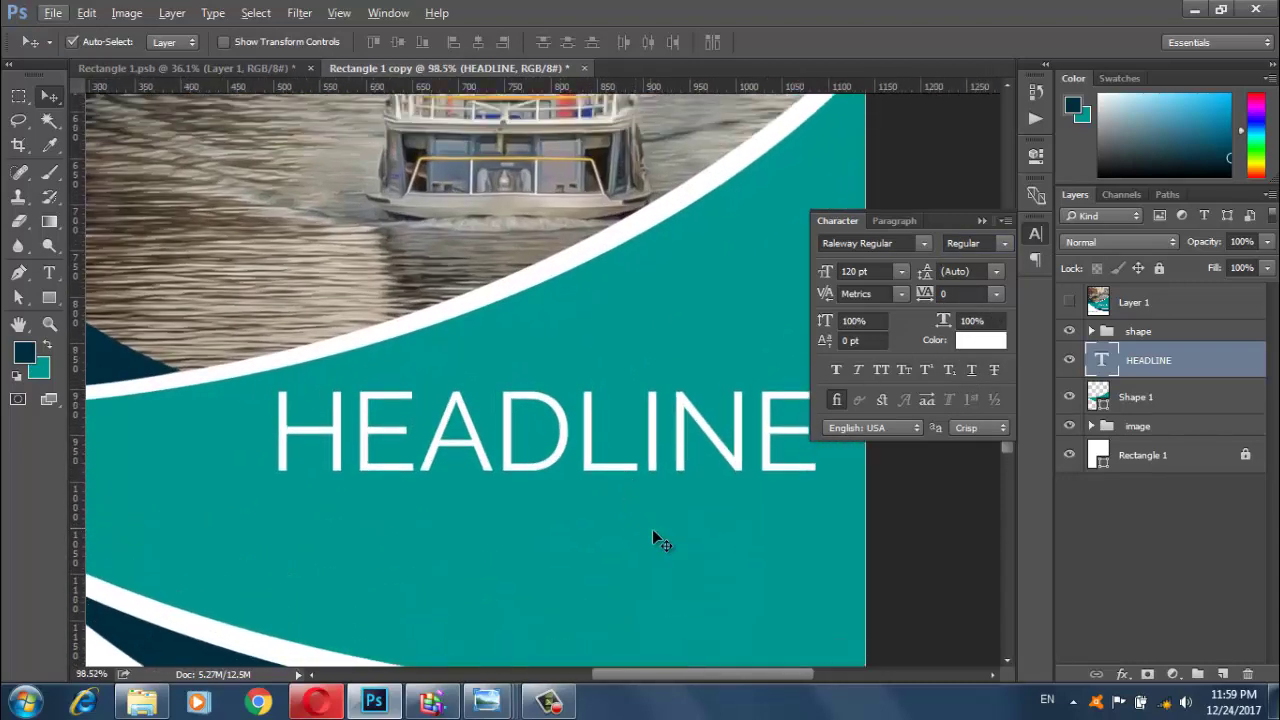
{"action": "left_click_drag", "start_coordinate": [653, 533], "coordinate": [600, 594]}
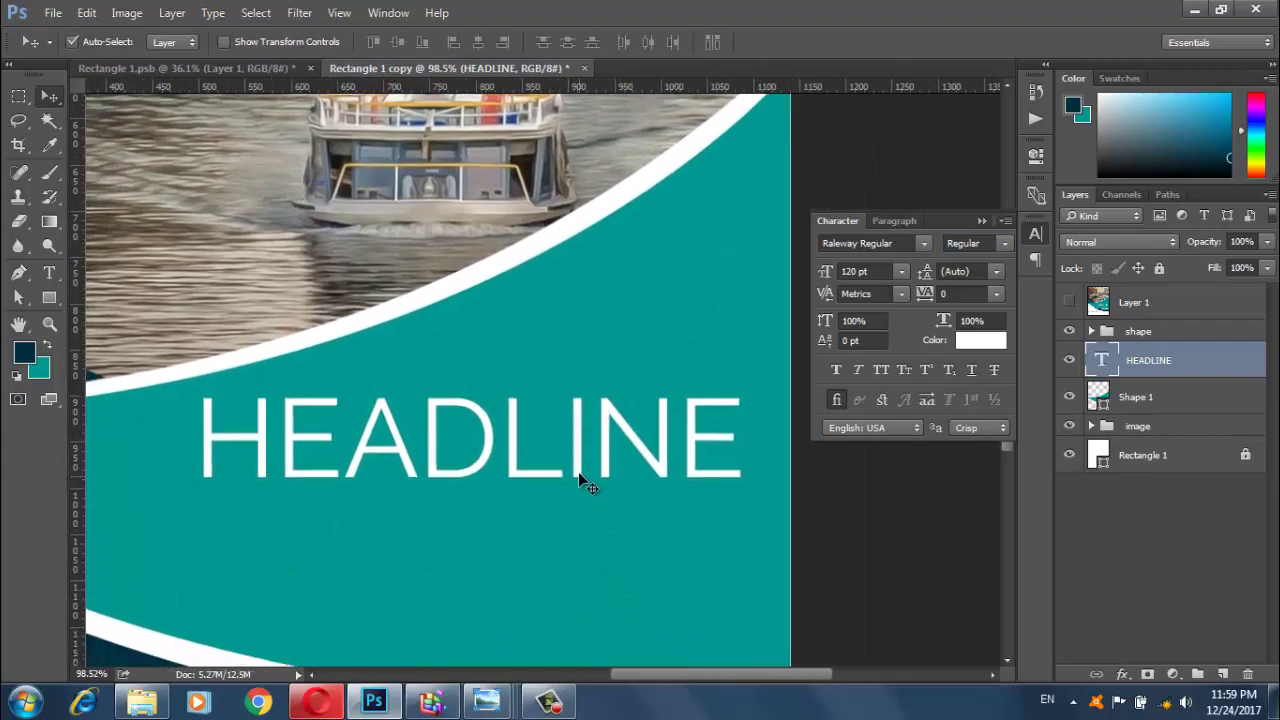
{"action": "left_click_drag", "start_coordinate": [587, 484], "coordinate": [591, 488]}
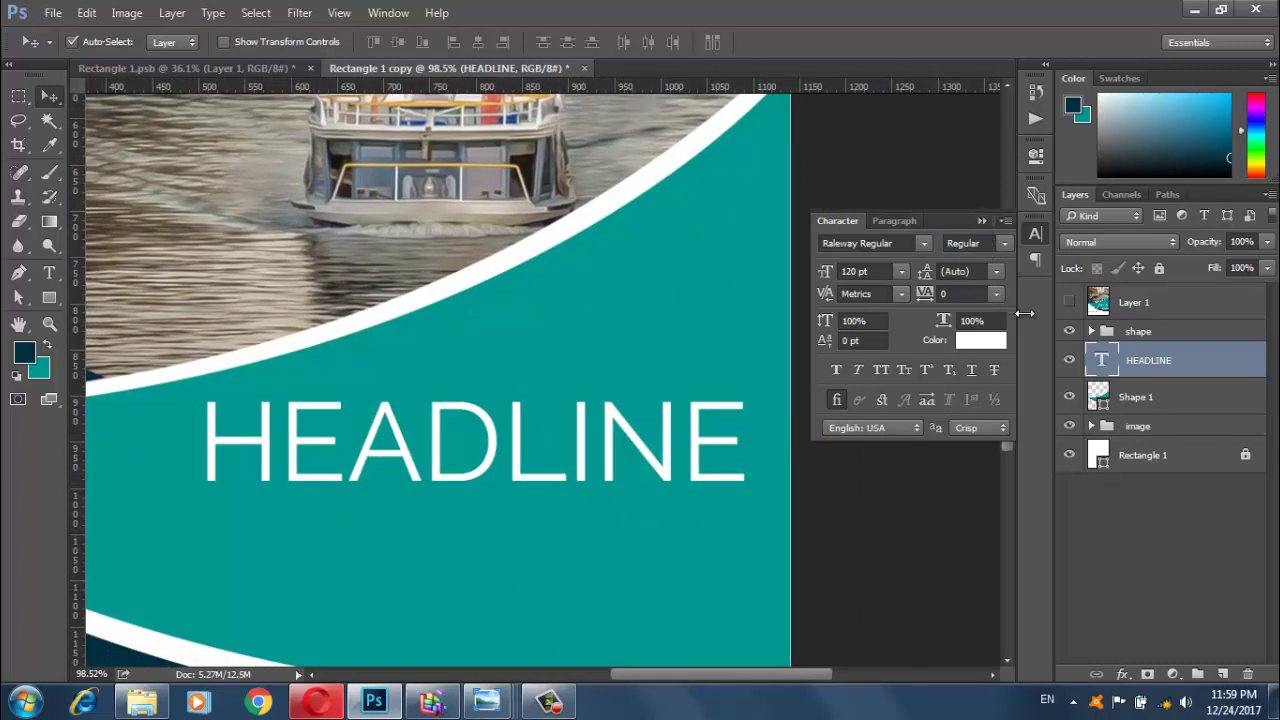
{"action": "left_click", "coordinate": [825, 271]}
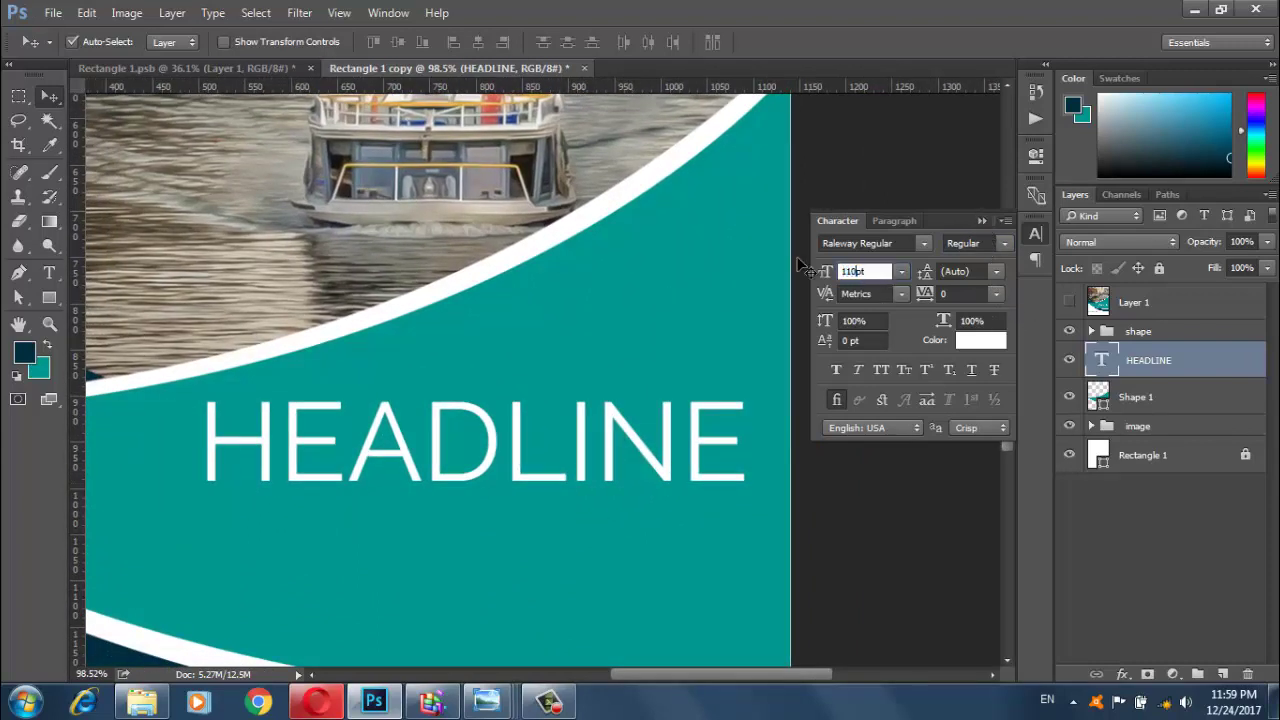
{"action": "key", "text": "Return"}
{"action": "left_click_drag", "start_coordinate": [640, 472], "coordinate": [655, 480]}
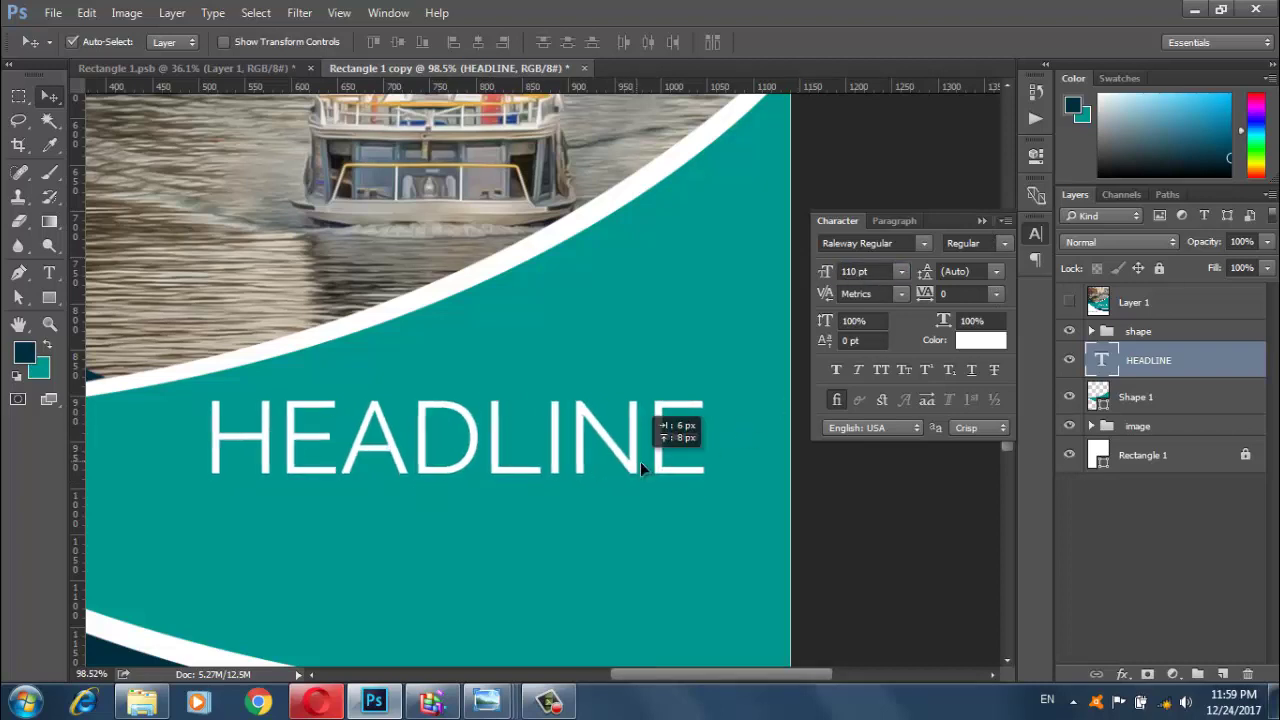
{"action": "left_click", "coordinate": [982, 220]}
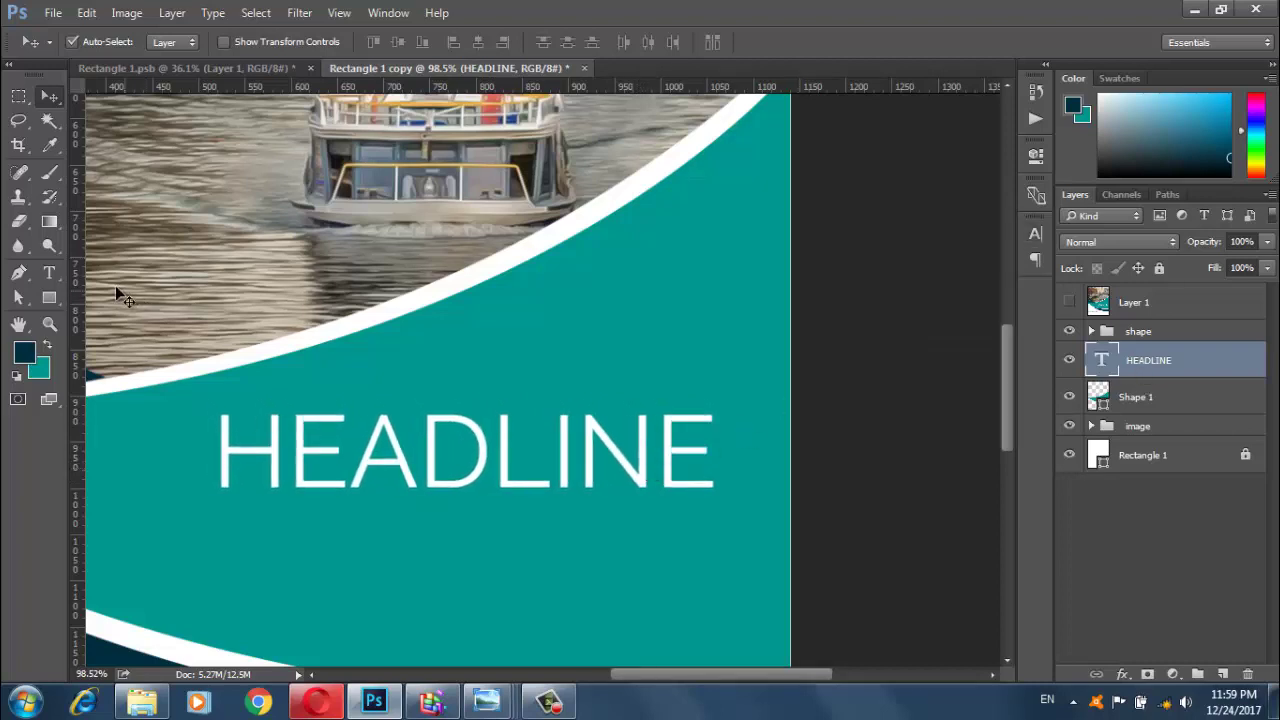
{"action": "left_click", "coordinate": [49, 272]}
Start a 48 pt text layer below HEADLINE and compare with the flyer2 reference
{"action": "left_click", "coordinate": [223, 521]}
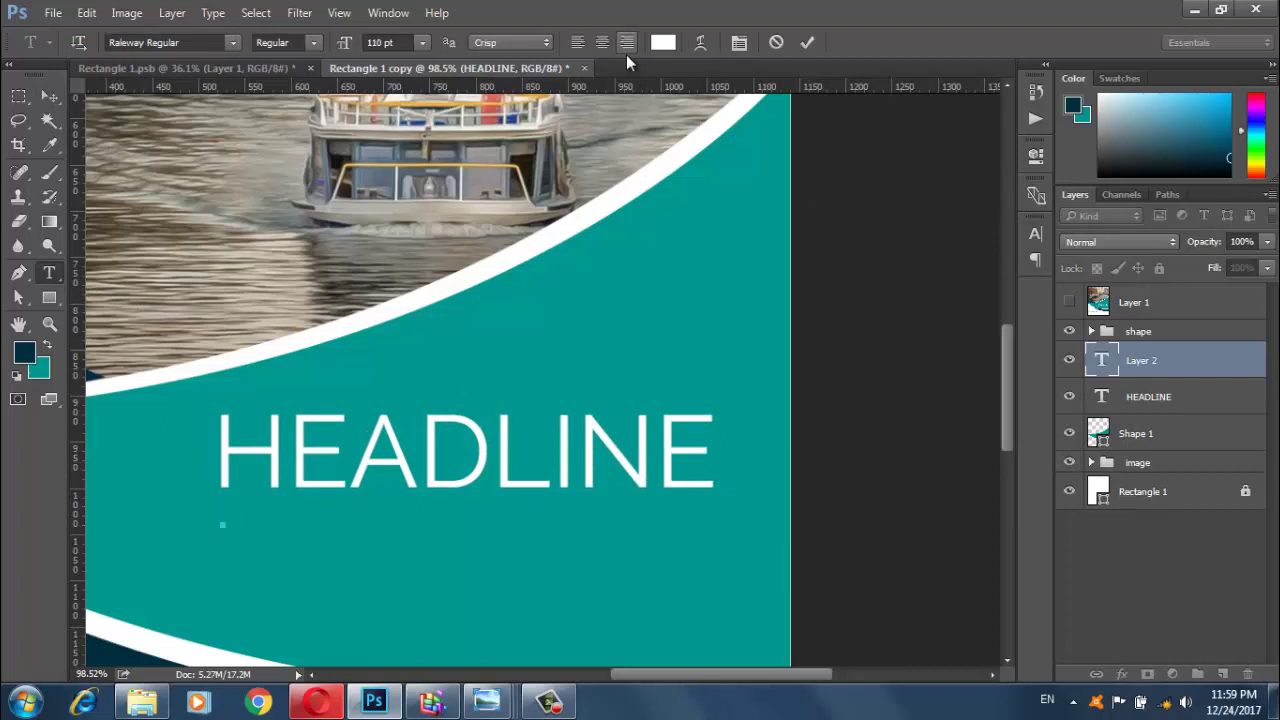
{"action": "left_click", "coordinate": [422, 43]}
{"action": "left_click", "coordinate": [415, 306]}
{"action": "mouse_move", "coordinate": [487, 702]}
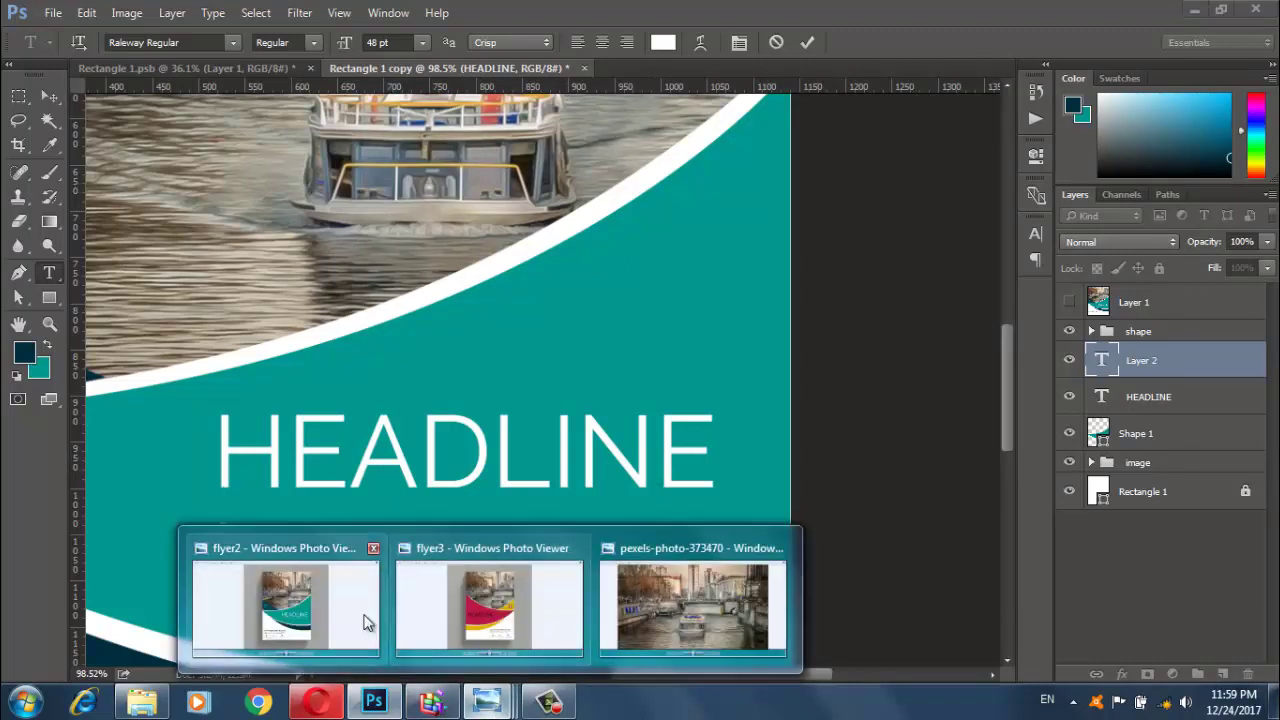
{"action": "left_click", "coordinate": [365, 620]}
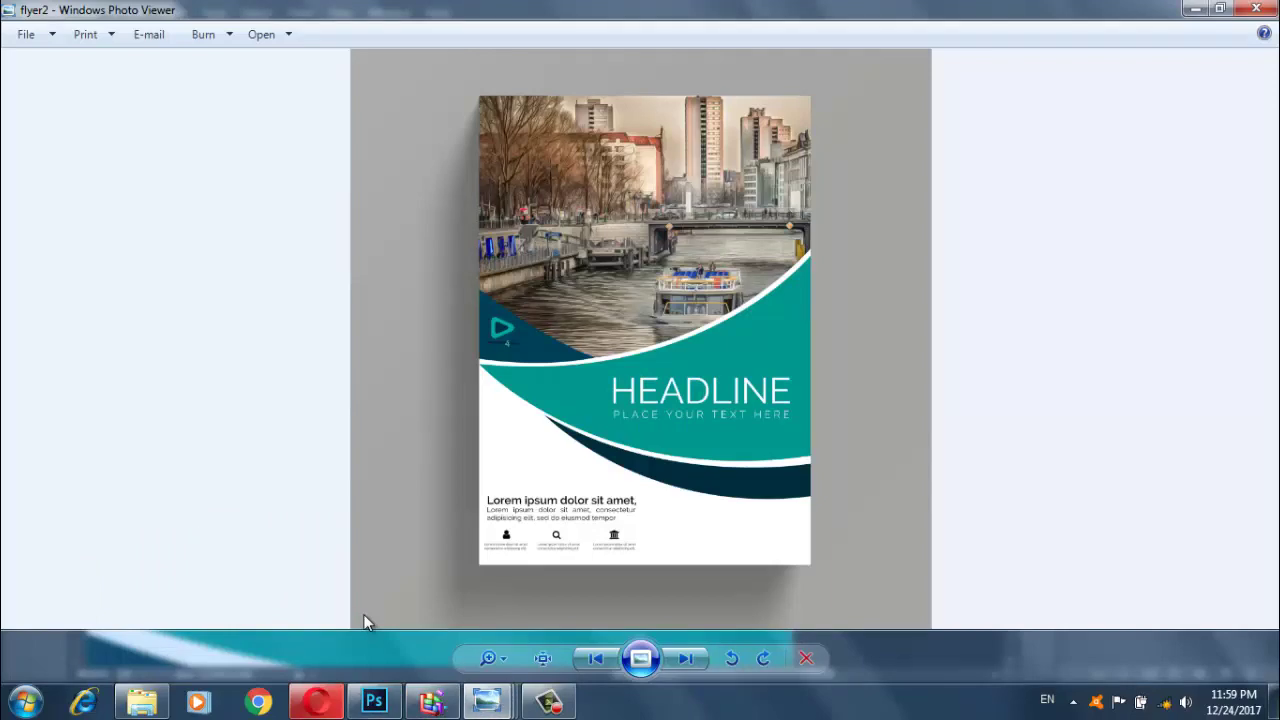
{"action": "left_click", "coordinate": [1193, 9]}
Type 'PLACE YOUR TEXT HERE' as the 48 pt subtitle under HEADLINE
{"action": "type", "text": "PLA"}
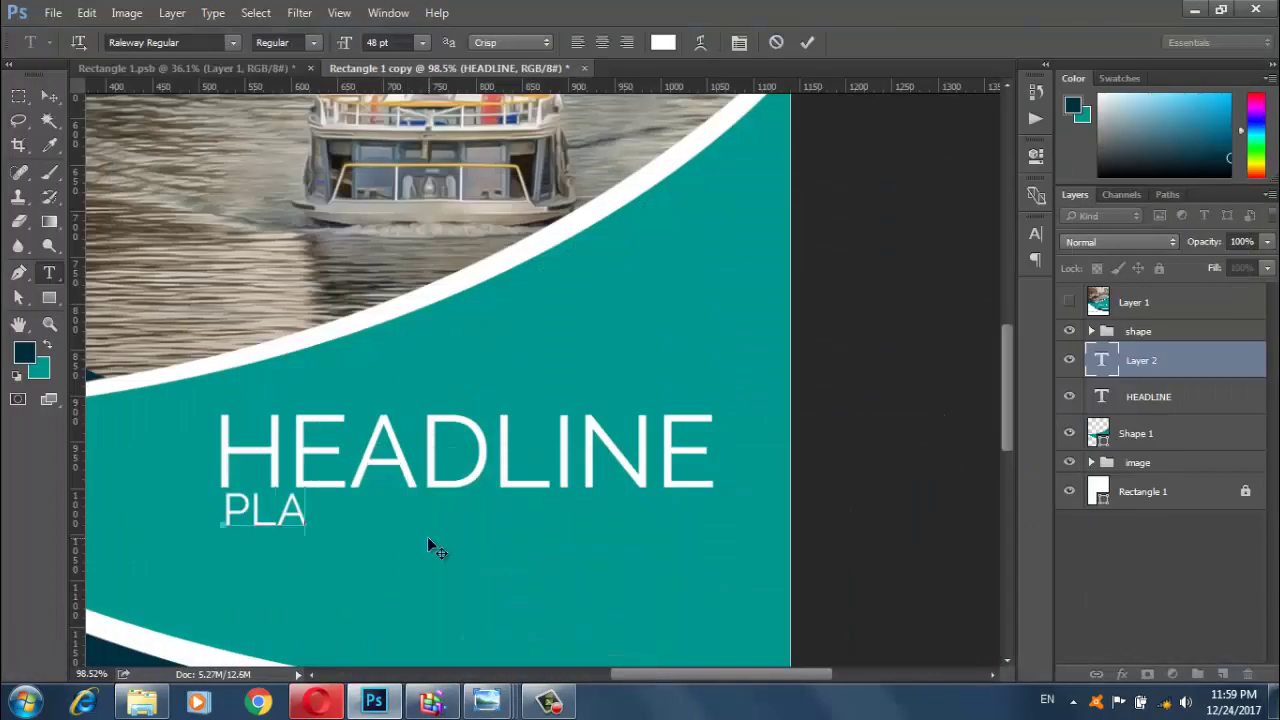
{"action": "type", "text": "CE Y"}
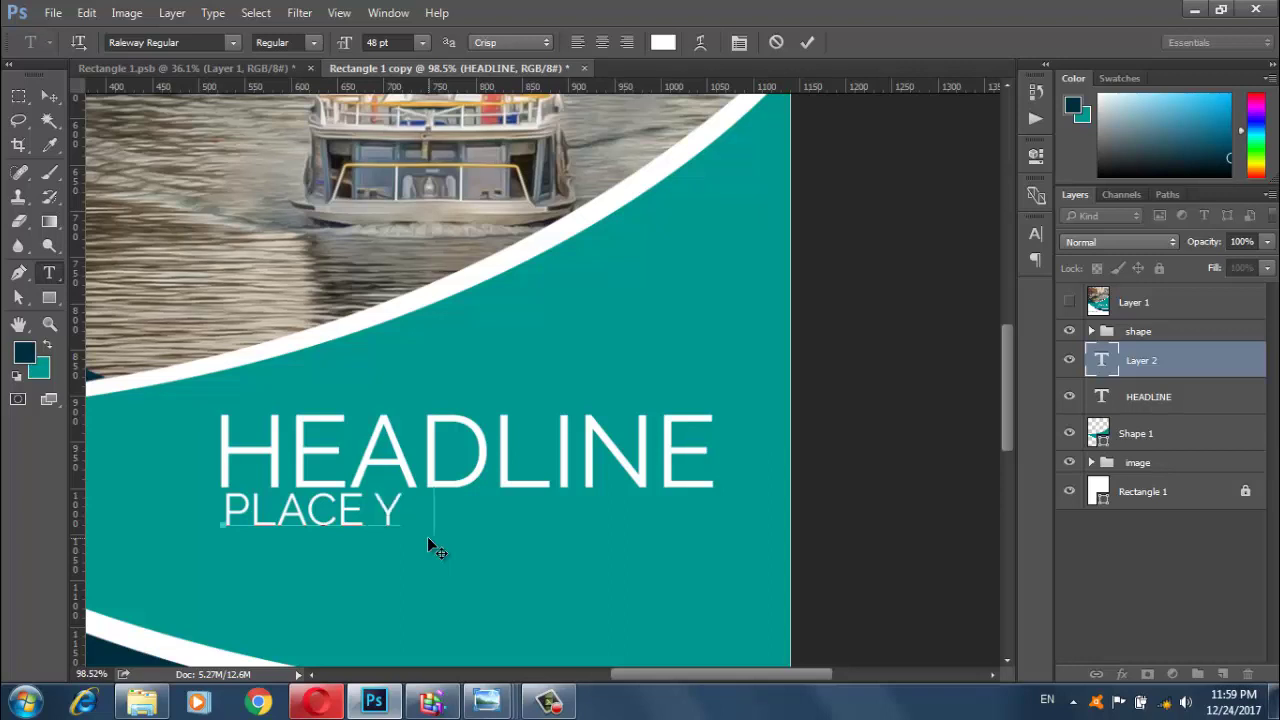
{"action": "type", "text": "OUR TEXT "}
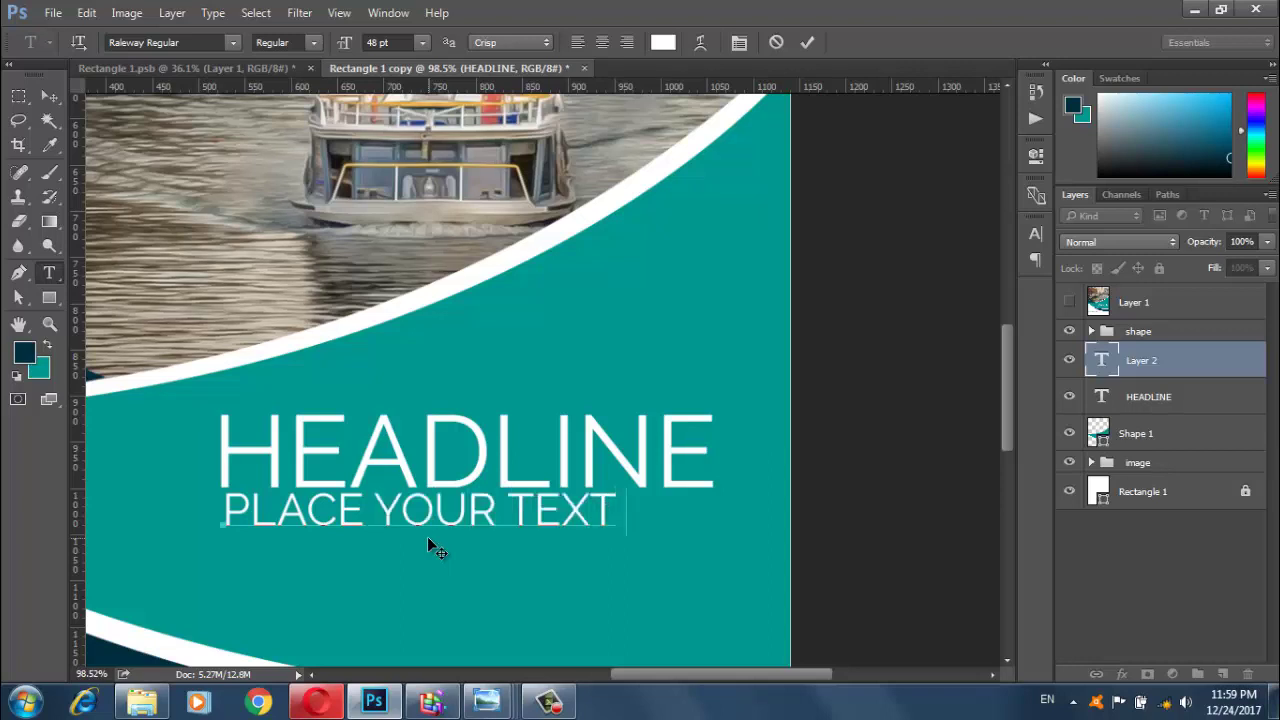
{"action": "type", "text": "HERE"}
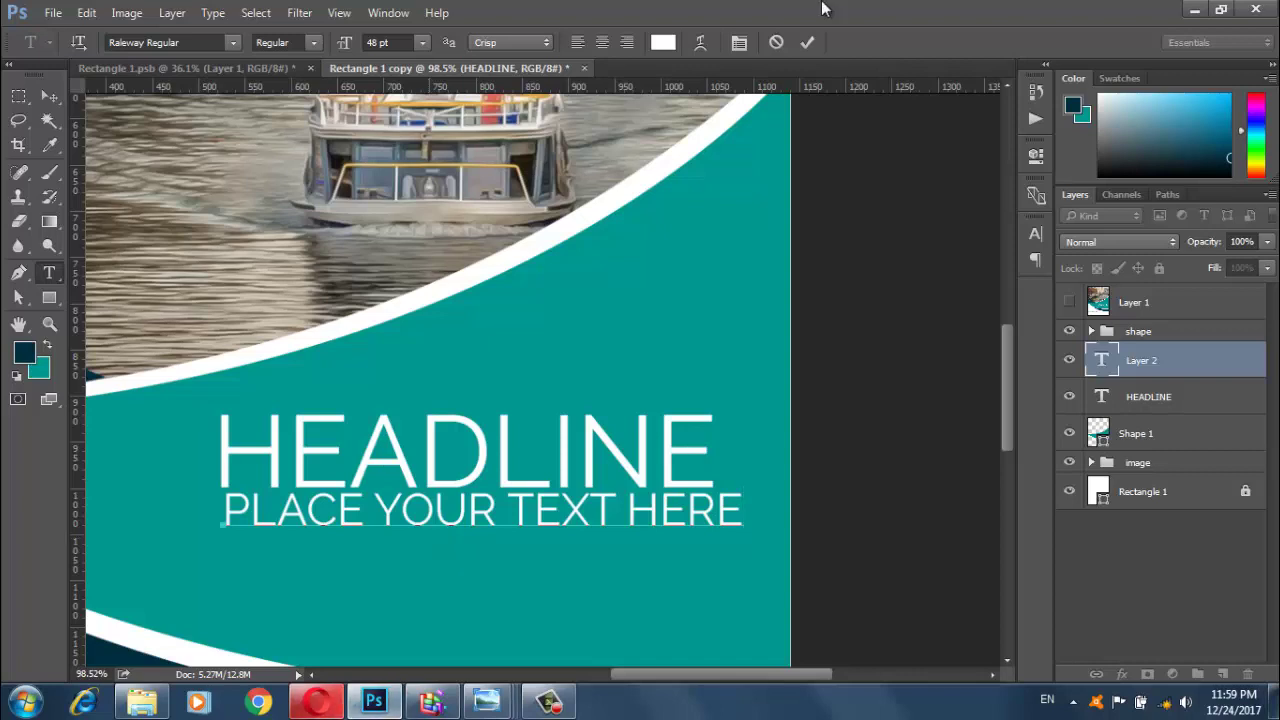
Set the subtitle to Raleway Light 30 pt with 350 letter spacing
{"action": "left_click", "coordinate": [809, 42]}
{"action": "left_click", "coordinate": [1041, 245]}
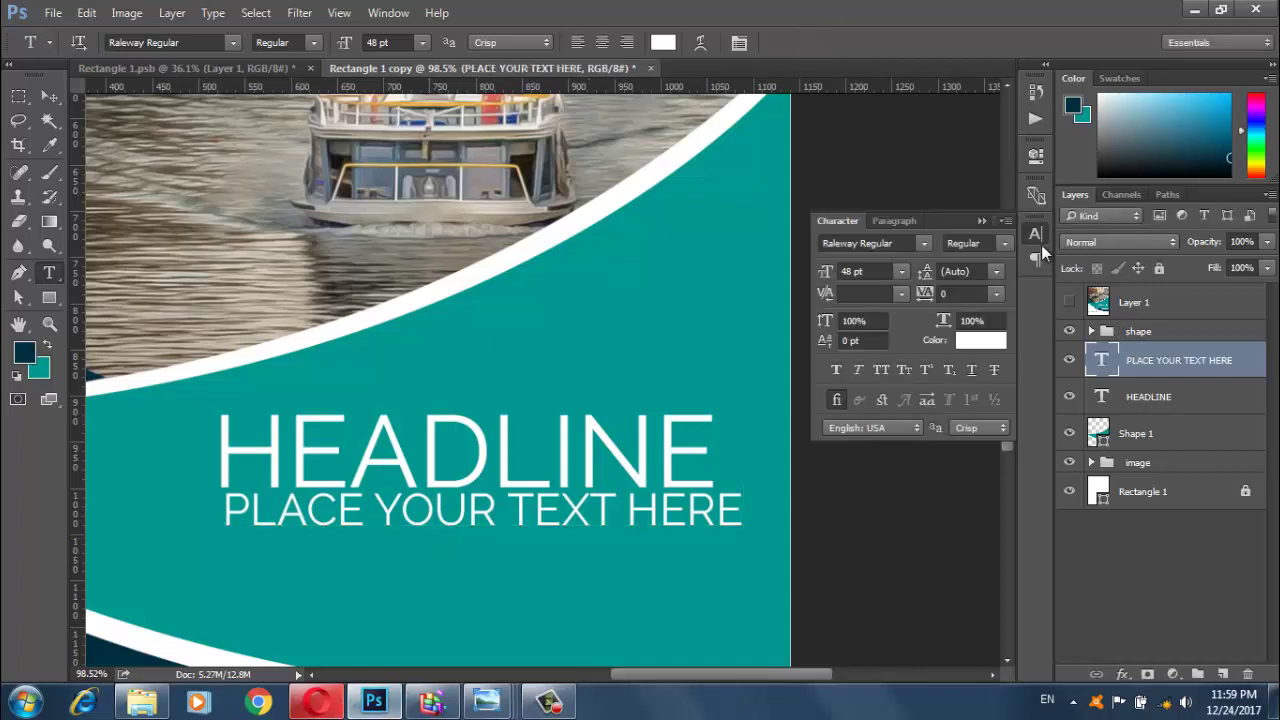
{"action": "left_click", "coordinate": [1003, 243]}
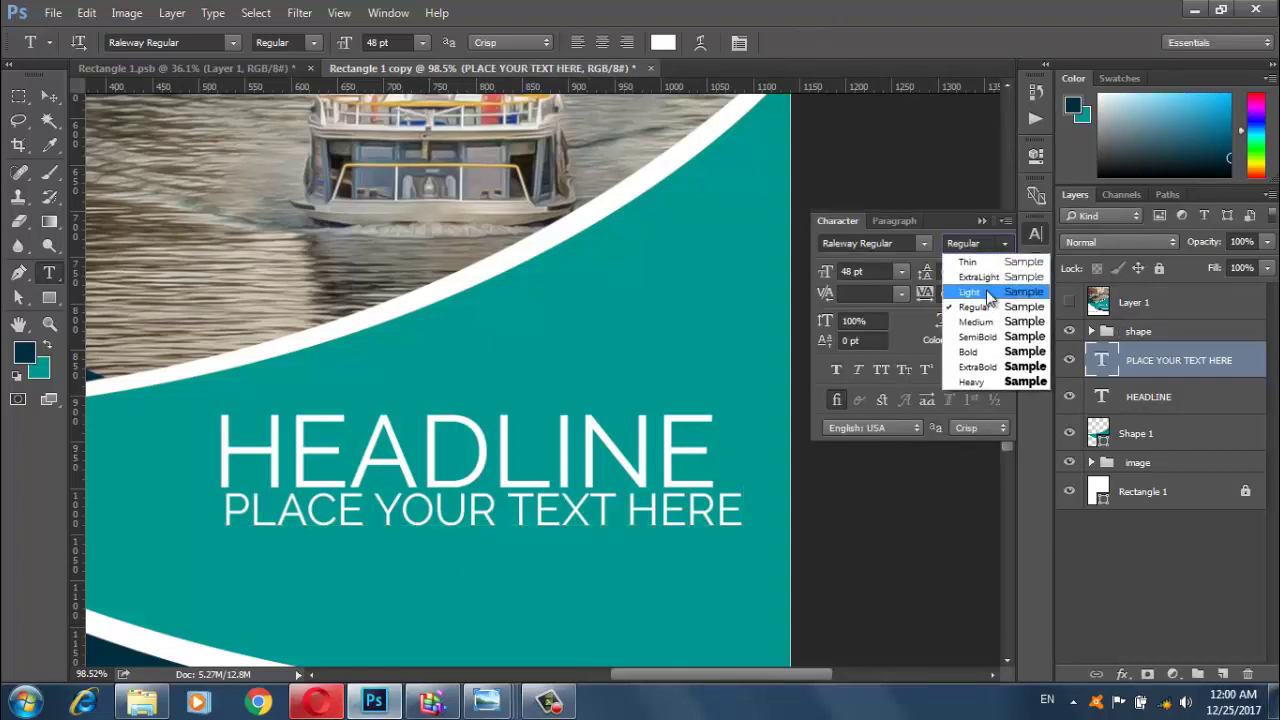
{"action": "left_click", "coordinate": [955, 290]}
{"action": "left_click", "coordinate": [908, 270]}
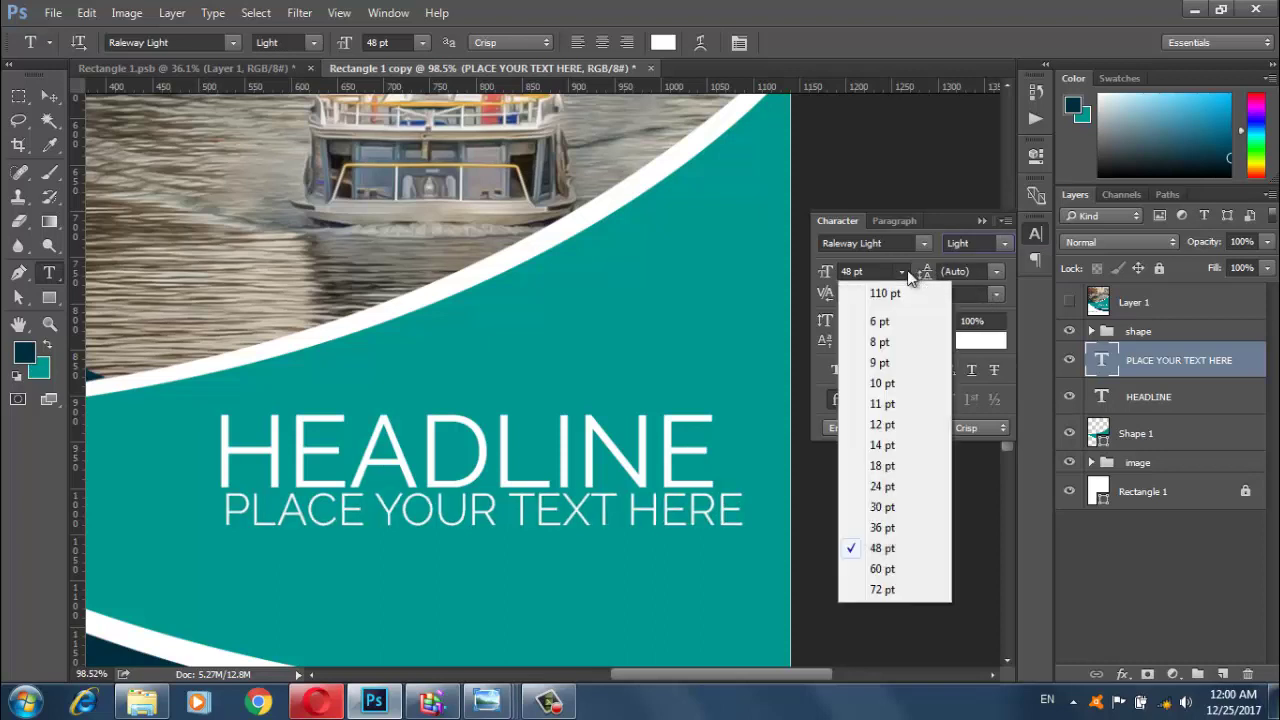
{"action": "left_click", "coordinate": [897, 504]}
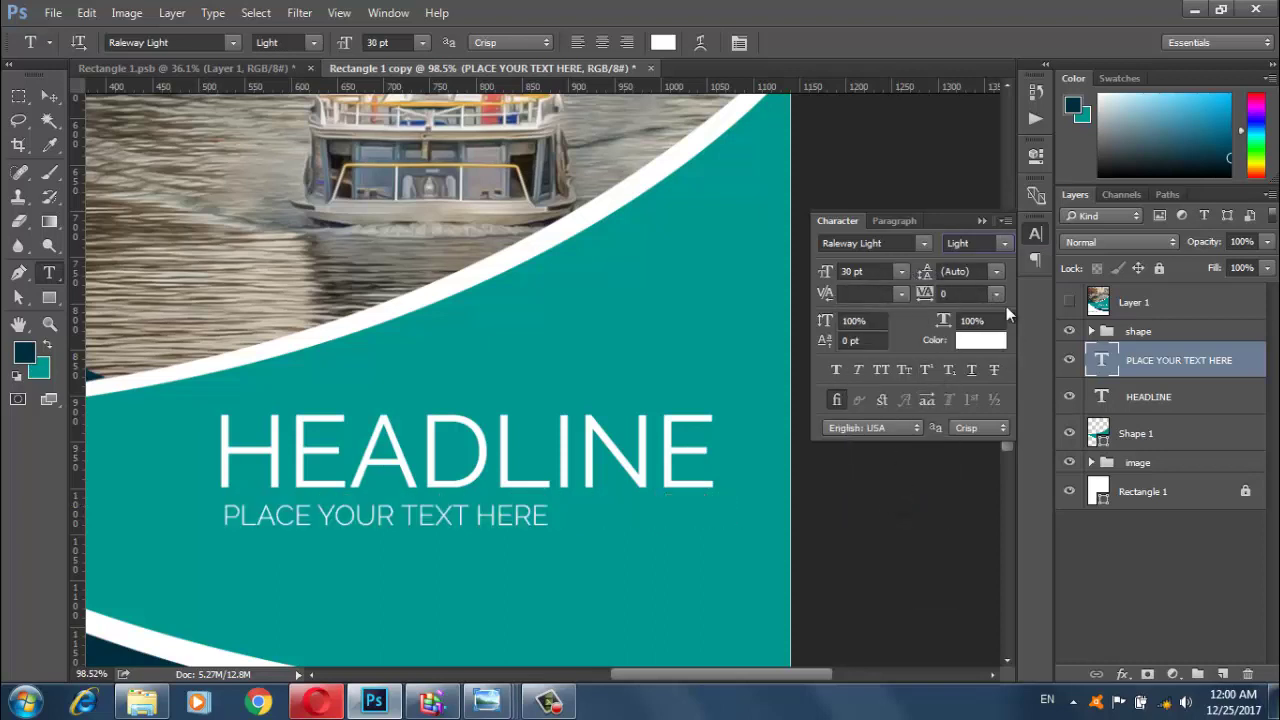
{"action": "left_click", "coordinate": [996, 293]}
{"action": "left_click", "coordinate": [984, 591]}
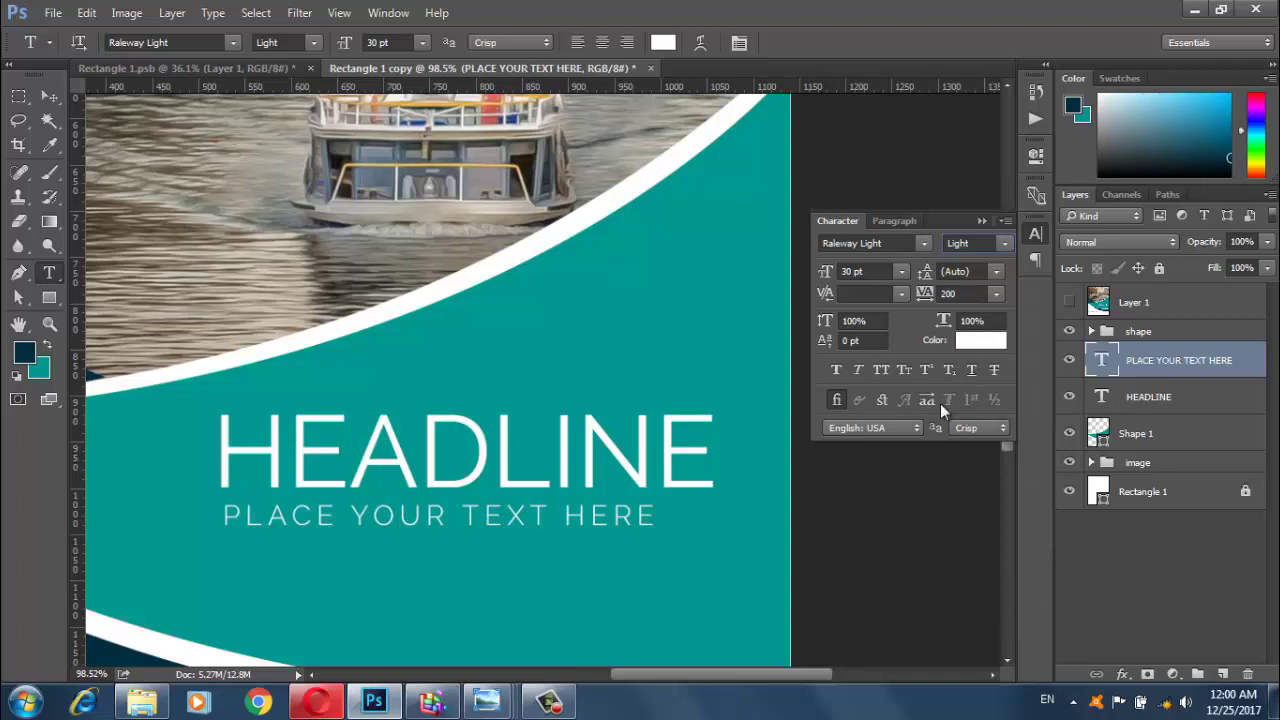
{"action": "left_click", "coordinate": [962, 294]}
{"action": "type", "text": "0"}
{"action": "key", "text": "Return"}
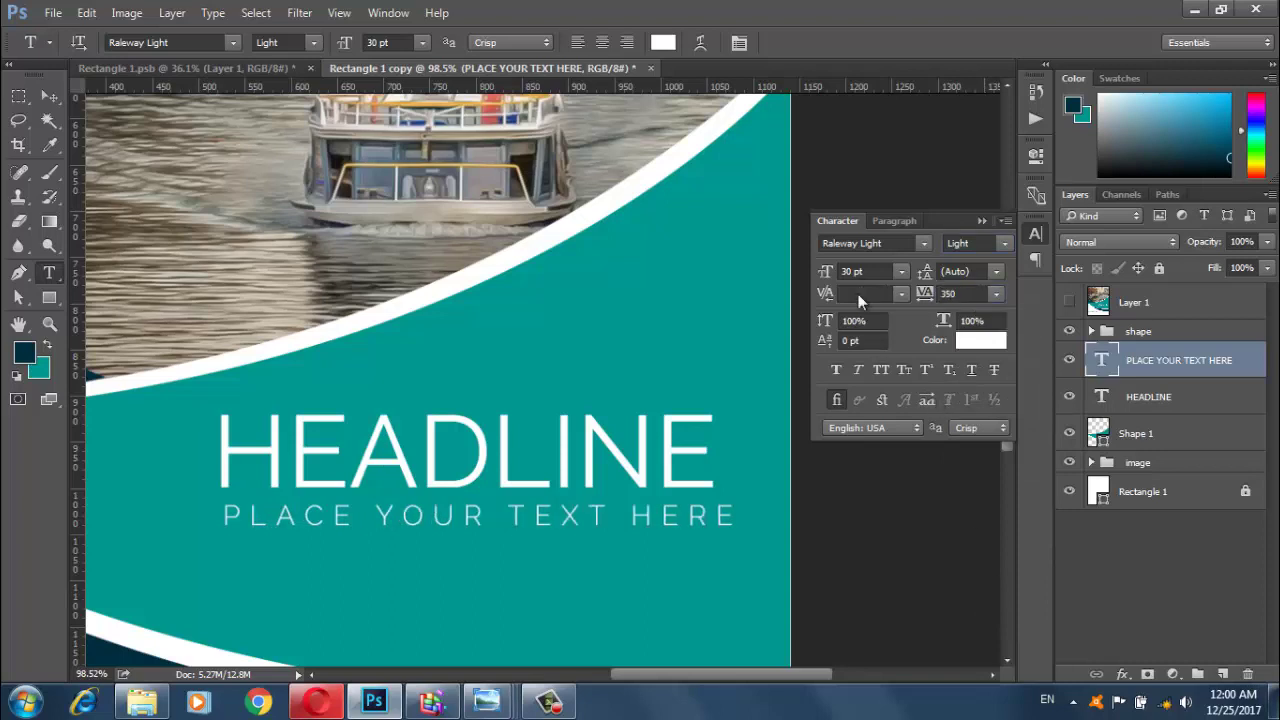
{"action": "left_click", "coordinate": [981, 220]}
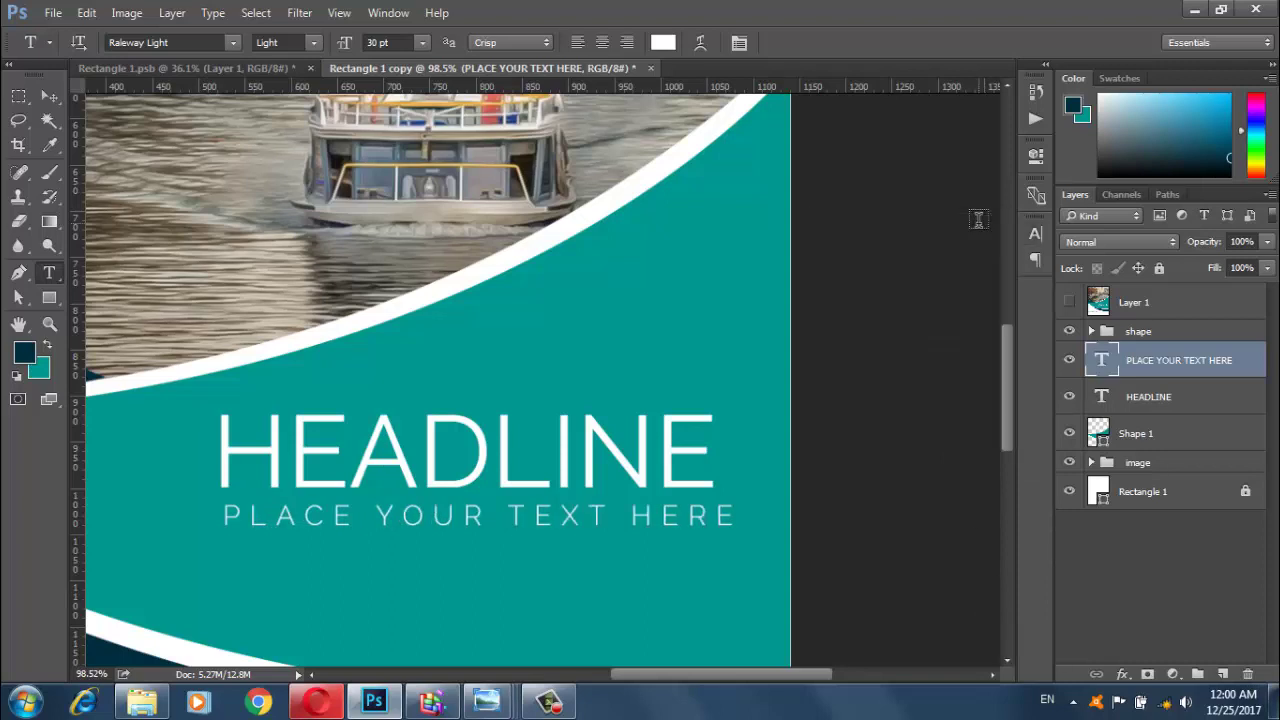
Reduce the subtitle tracking to 320 and nudge it right and up under HEADLINE
{"action": "left_click", "coordinate": [54, 101]}
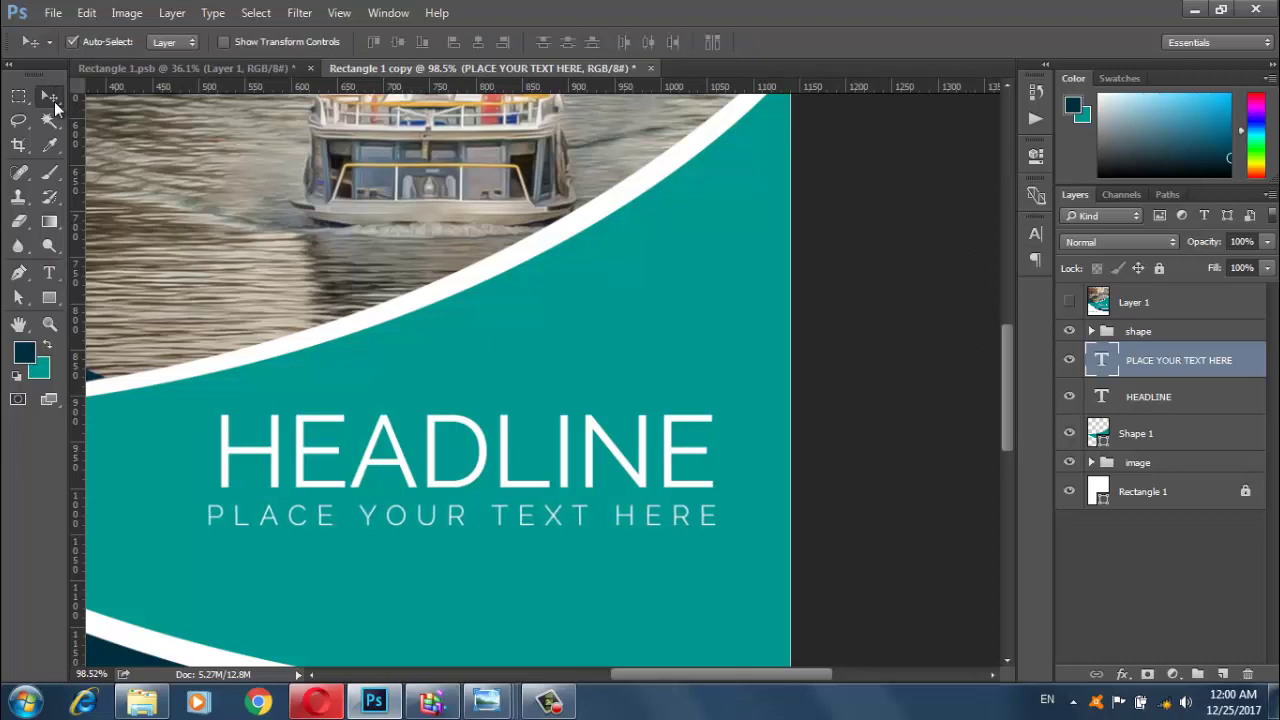
{"action": "left_click", "coordinate": [1035, 233]}
{"action": "left_click", "coordinate": [960, 293]}
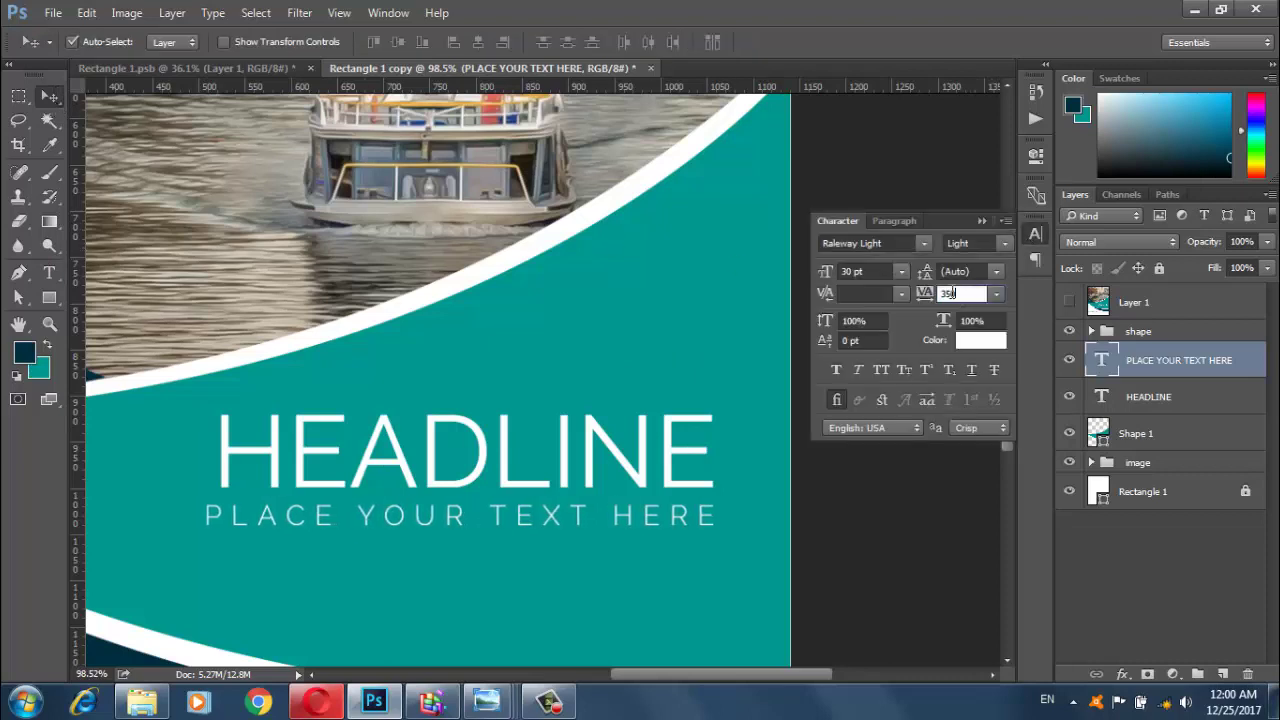
{"action": "type", "text": "35"}
{"action": "key", "text": "BackSpace"}
{"action": "type", "text": "20"}
{"action": "key", "text": "Return"}
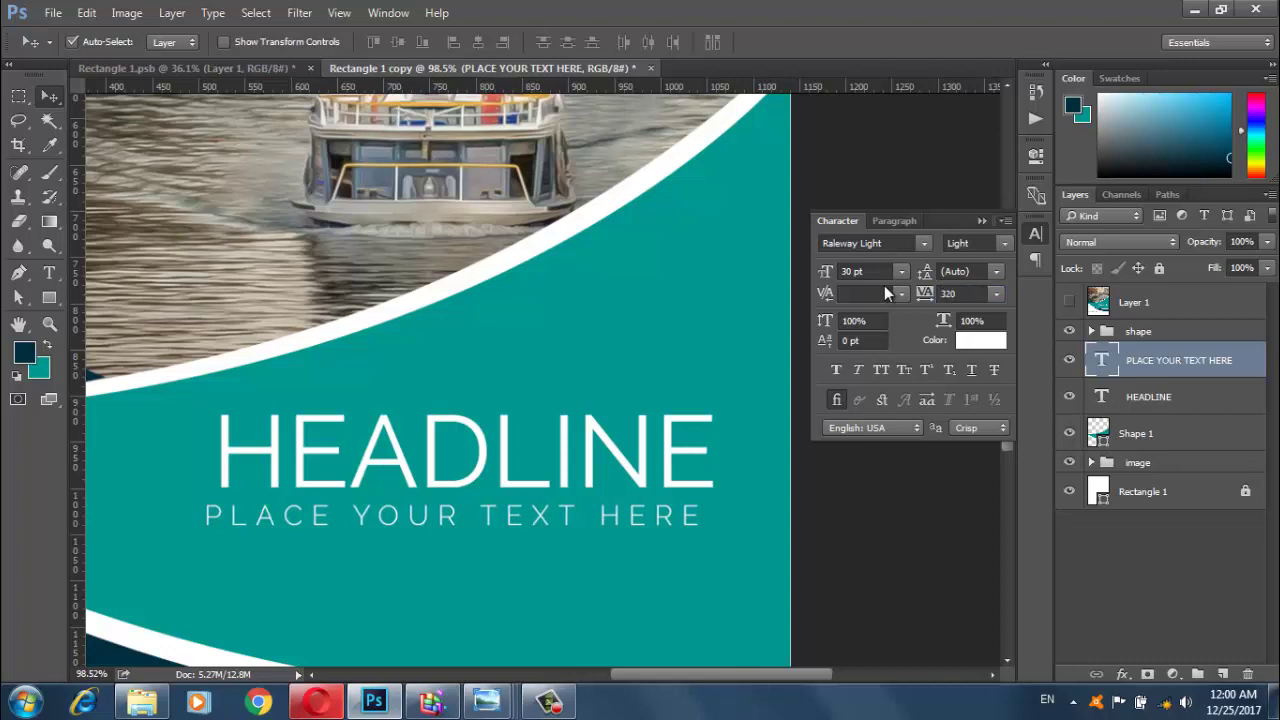
{"action": "key", "text": "Right"}
{"action": "key", "text": "Right"}
{"action": "key", "text": "Right"}
{"action": "key", "text": "Right"}
{"action": "key", "text": "Right"}
{"action": "key", "text": "Right"}
{"action": "key", "text": "Right"}
{"action": "key", "text": "Right"}
{"action": "key", "text": "Right"}
{"action": "key", "text": "Right"}
{"action": "key", "text": "Right"}
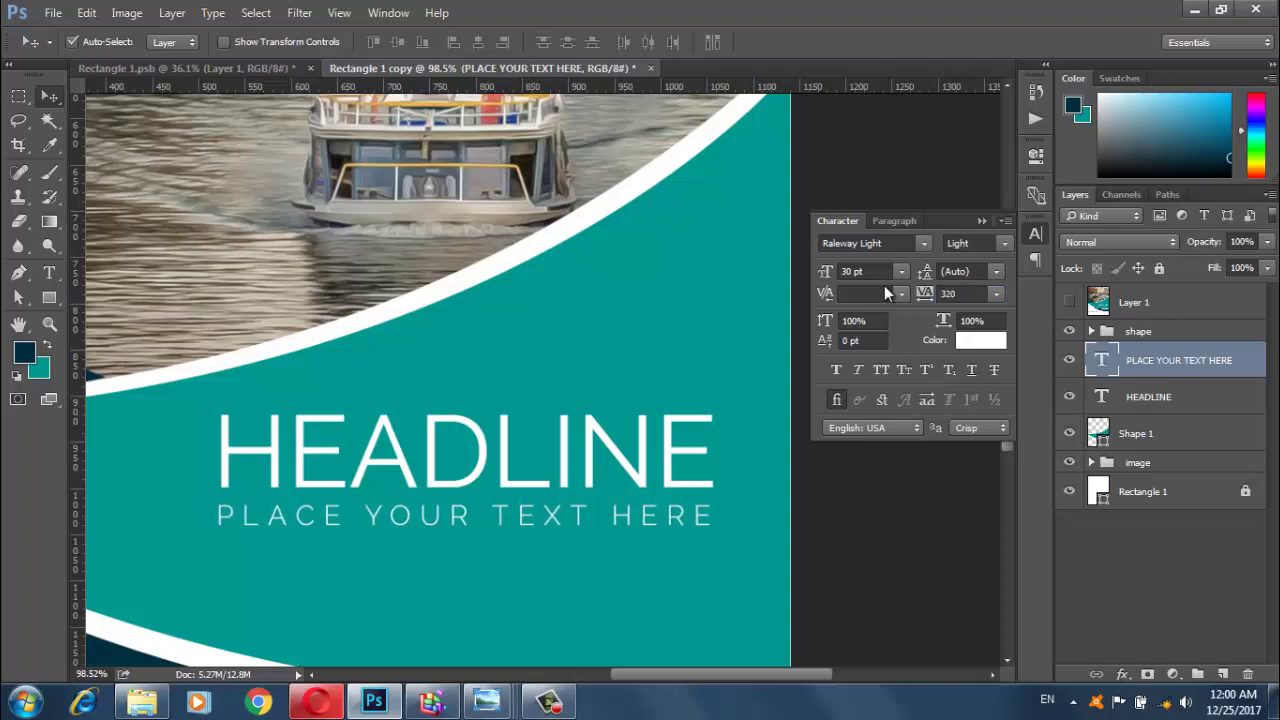
{"action": "key", "text": "Up"}
{"action": "key", "text": "Up"}
{"action": "key", "text": "Up"}
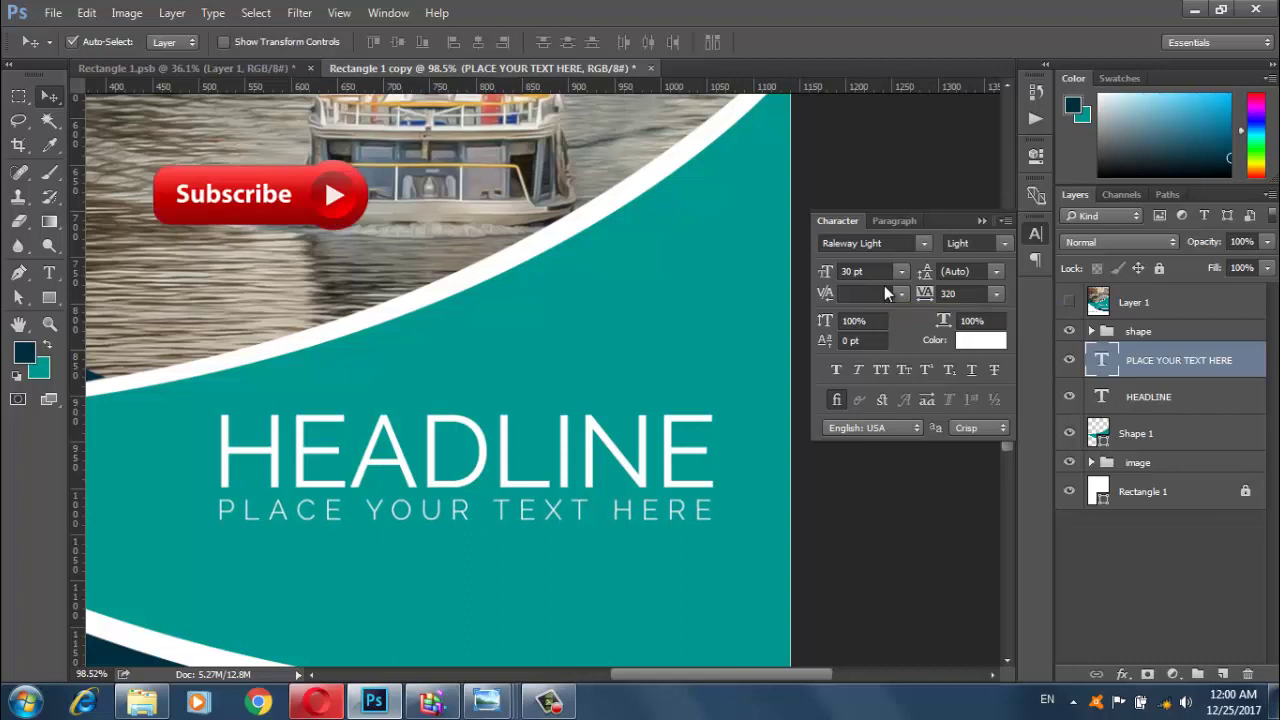
Group the subtitle with the HEADLINE and Shape 1 layers
{"action": "left_click", "coordinate": [982, 220]}
{"action": "left_click", "coordinate": [1147, 436], "text": "shift"}
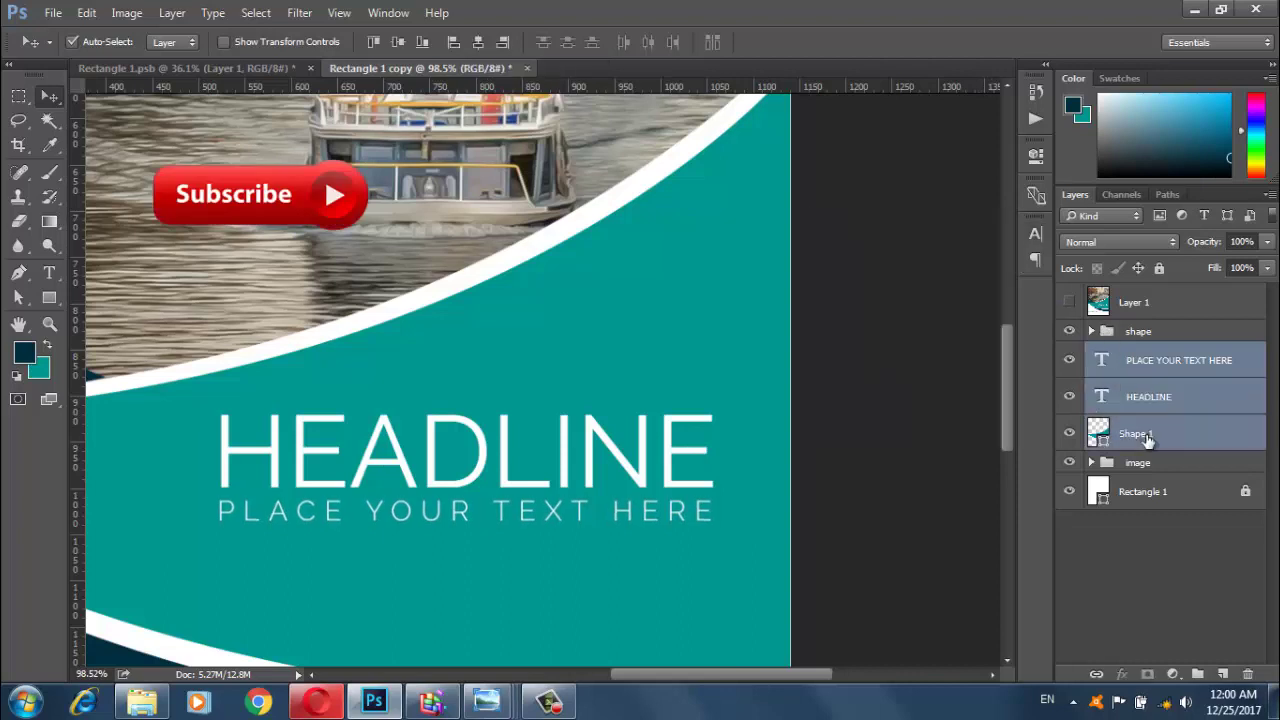
{"action": "key", "text": "ctrl+g"}
Rename Group 1 to 'headline' in the Layers panel and view the whole page
{"action": "double_click", "coordinate": [1143, 353]}
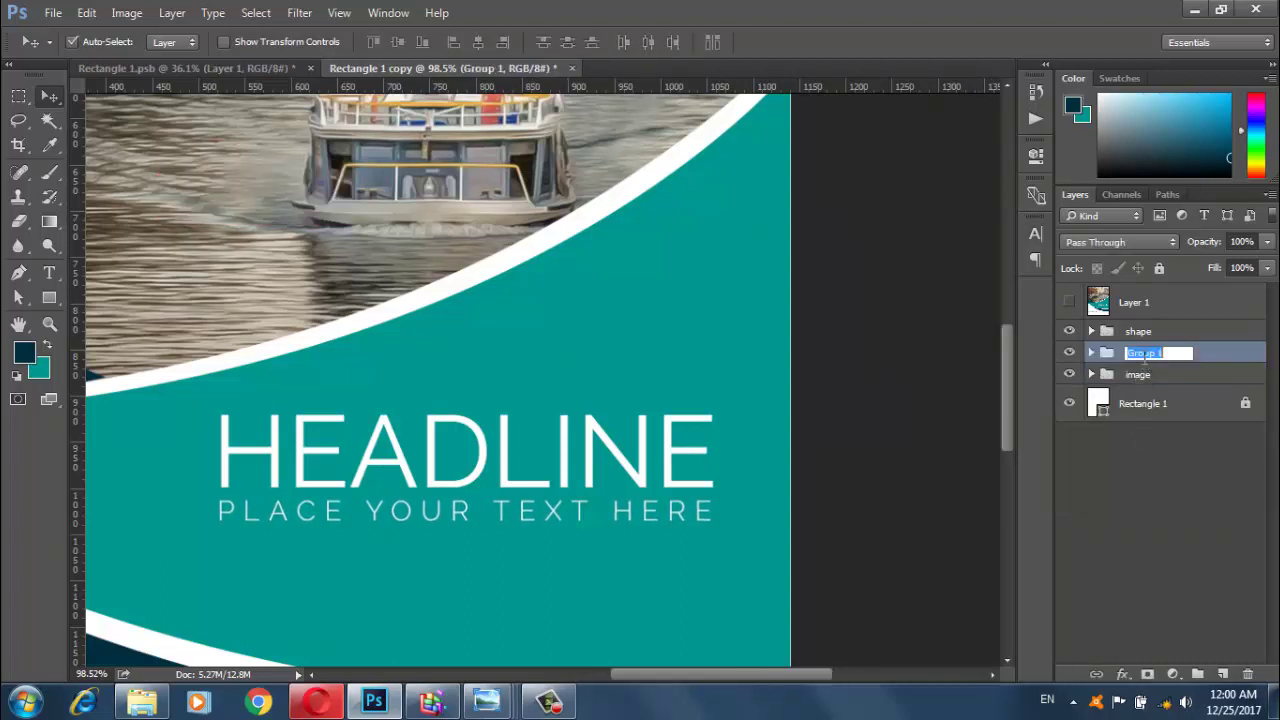
{"action": "type", "text": "he"}
{"action": "type", "text": "adline"}
{"action": "key", "text": "Return"}
{"action": "scroll", "coordinate": [656, 455], "scroll_direction": "down", "scroll_amount": 3}
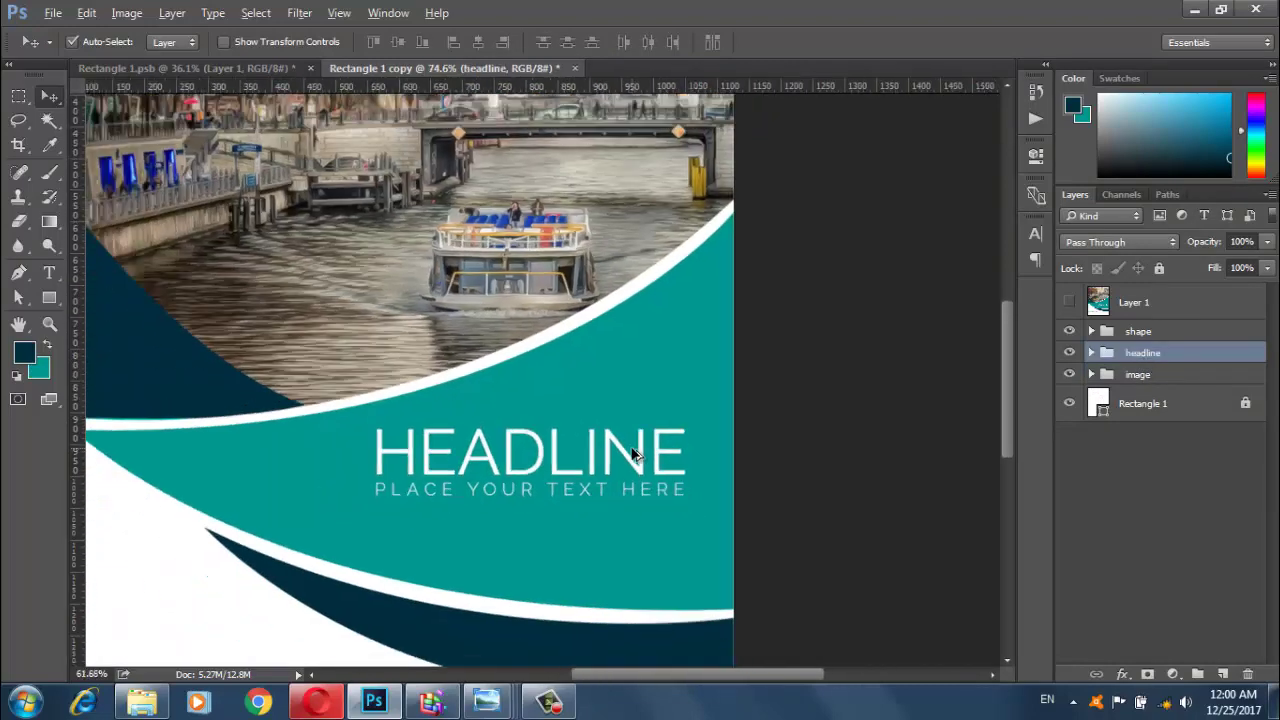
{"action": "scroll", "coordinate": [623, 450], "scroll_direction": "down", "scroll_amount": 1}
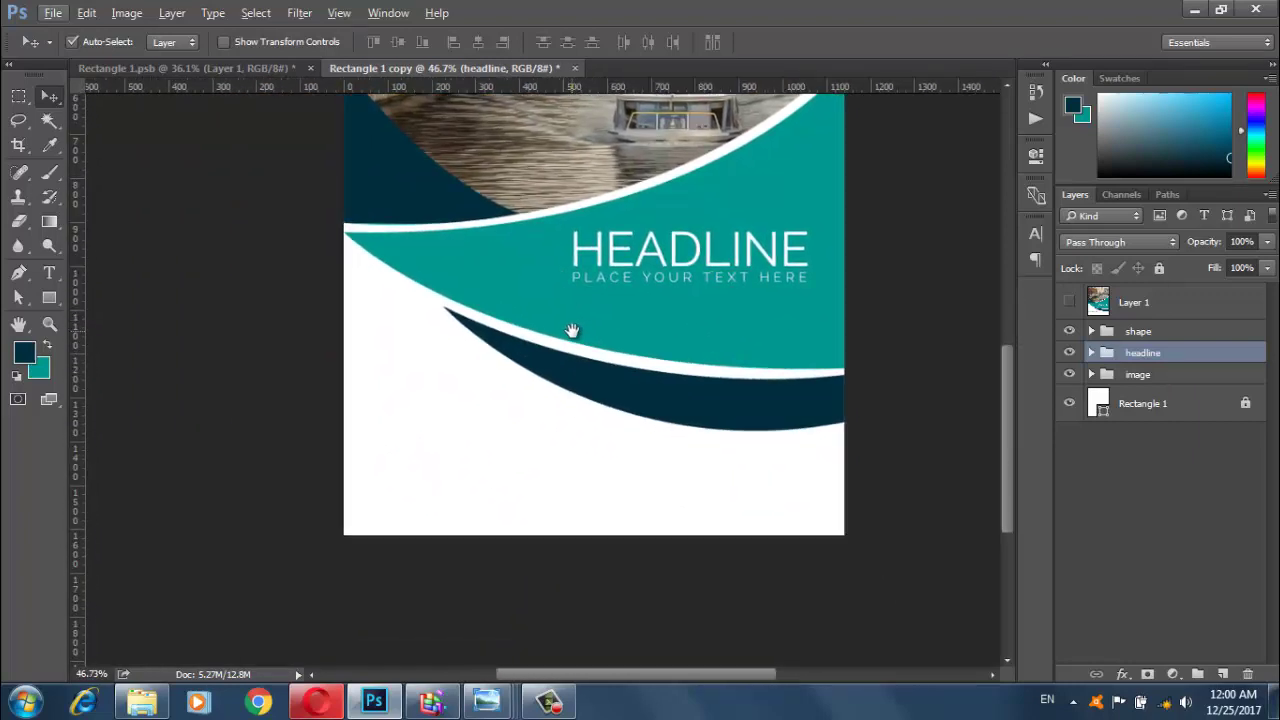
{"action": "left_click_drag", "start_coordinate": [566, 524], "coordinate": [551, 354]}
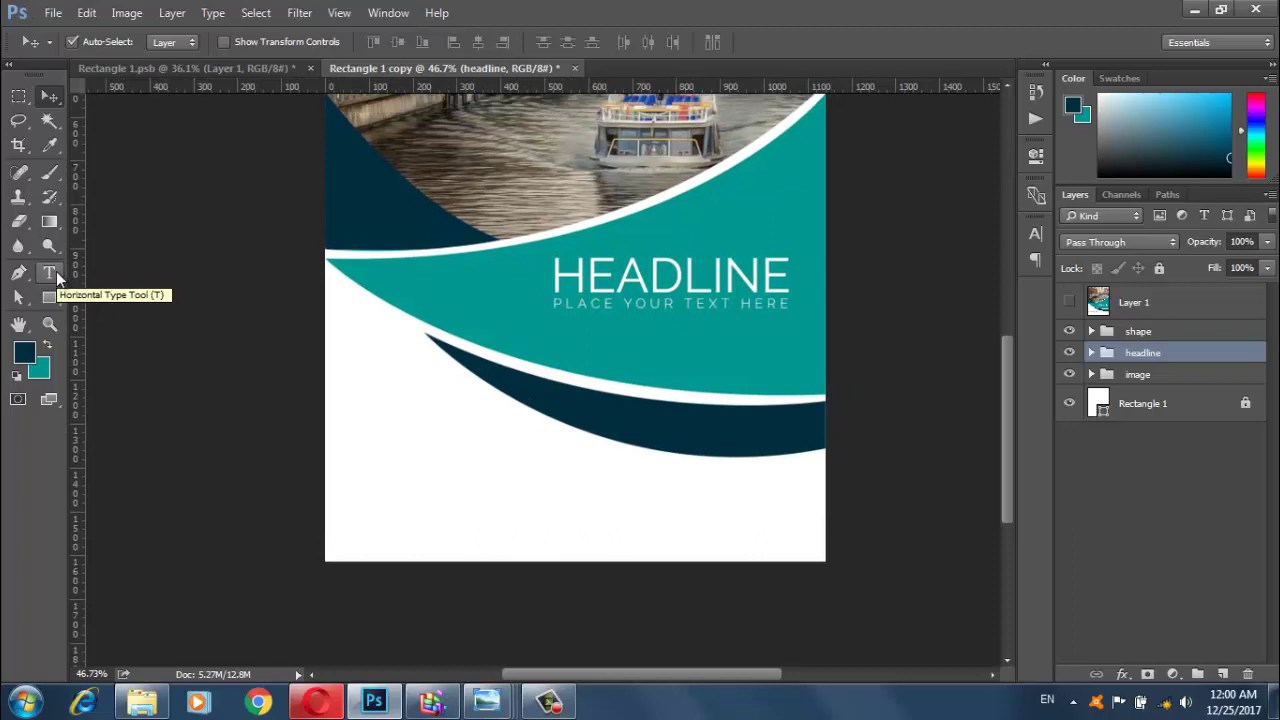
Draw a paragraph text box below the waves and fill it with Lorem Ipsum placeholder text
{"action": "left_click", "coordinate": [1135, 331]}
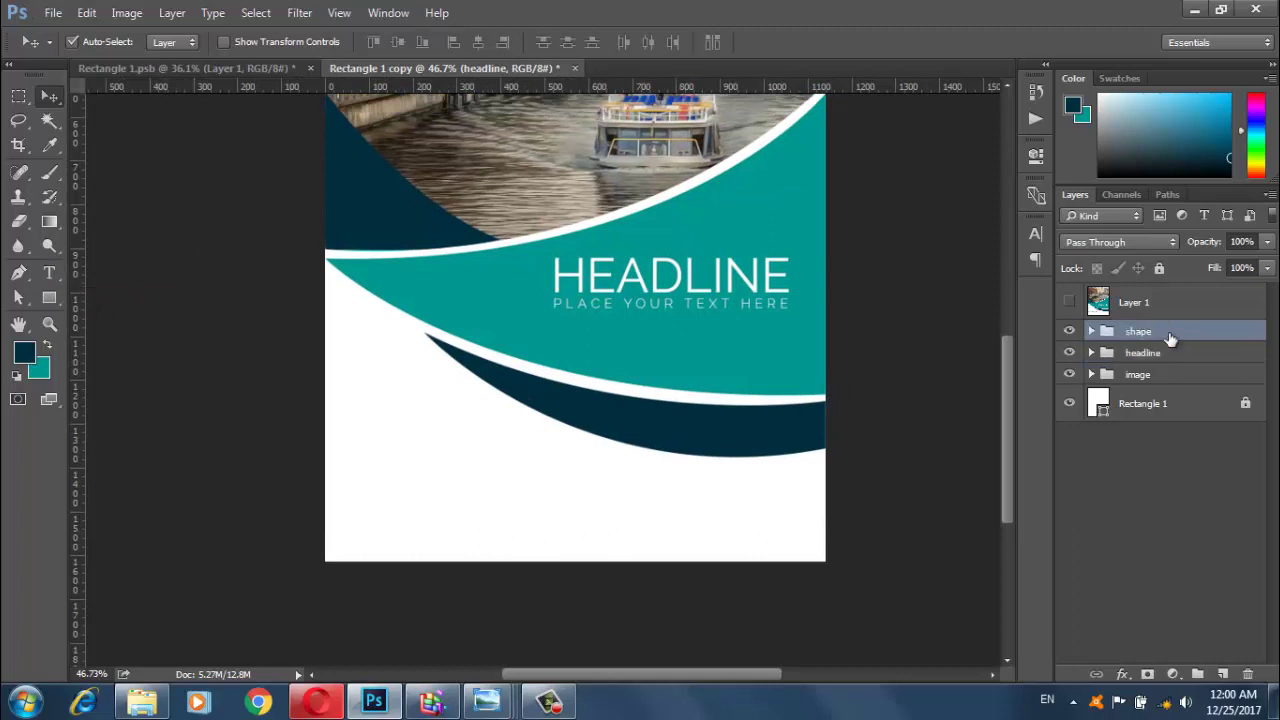
{"action": "left_click", "coordinate": [52, 273]}
{"action": "left_click", "coordinate": [351, 445]}
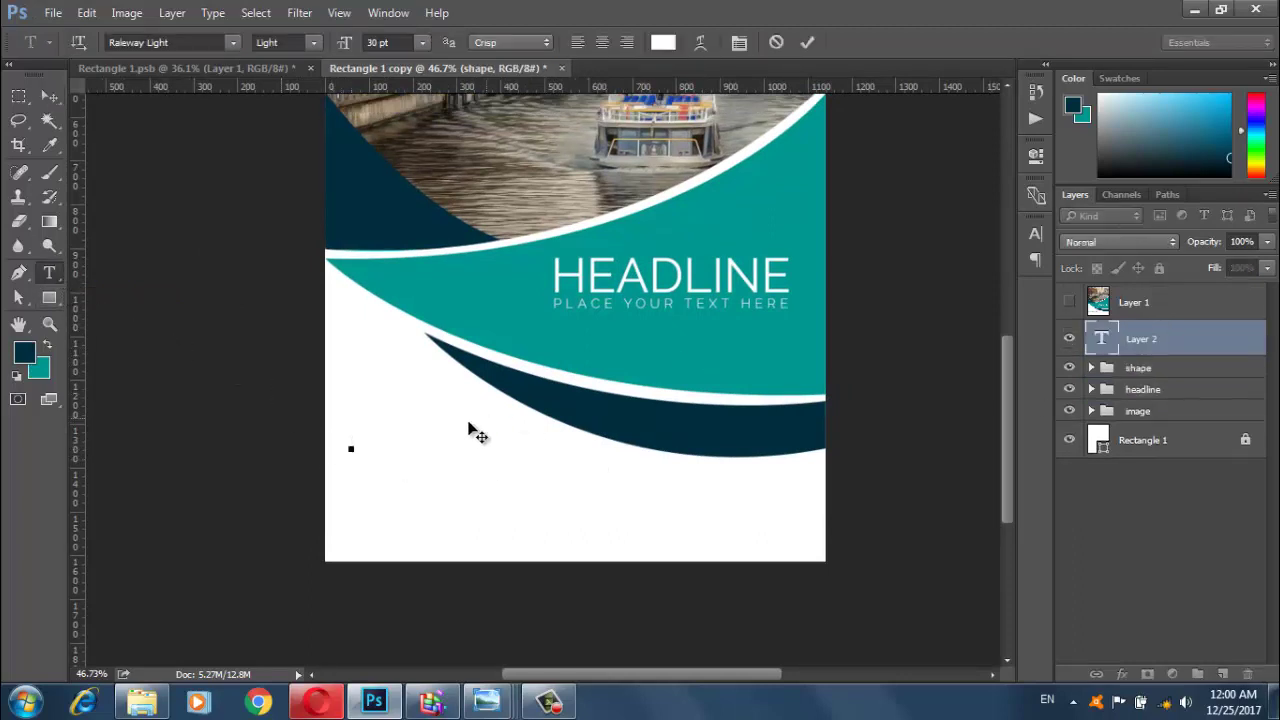
{"action": "left_click", "coordinate": [810, 44]}
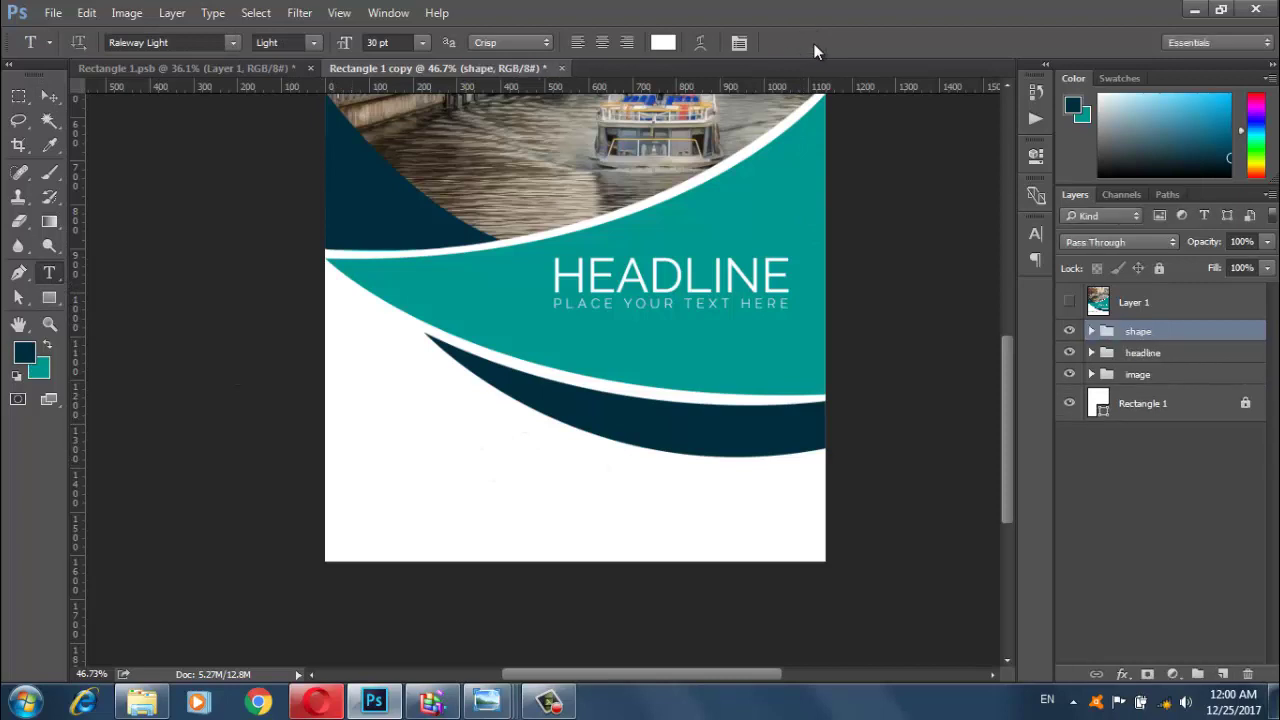
{"action": "left_click_drag", "start_coordinate": [340, 457], "coordinate": [594, 496]}
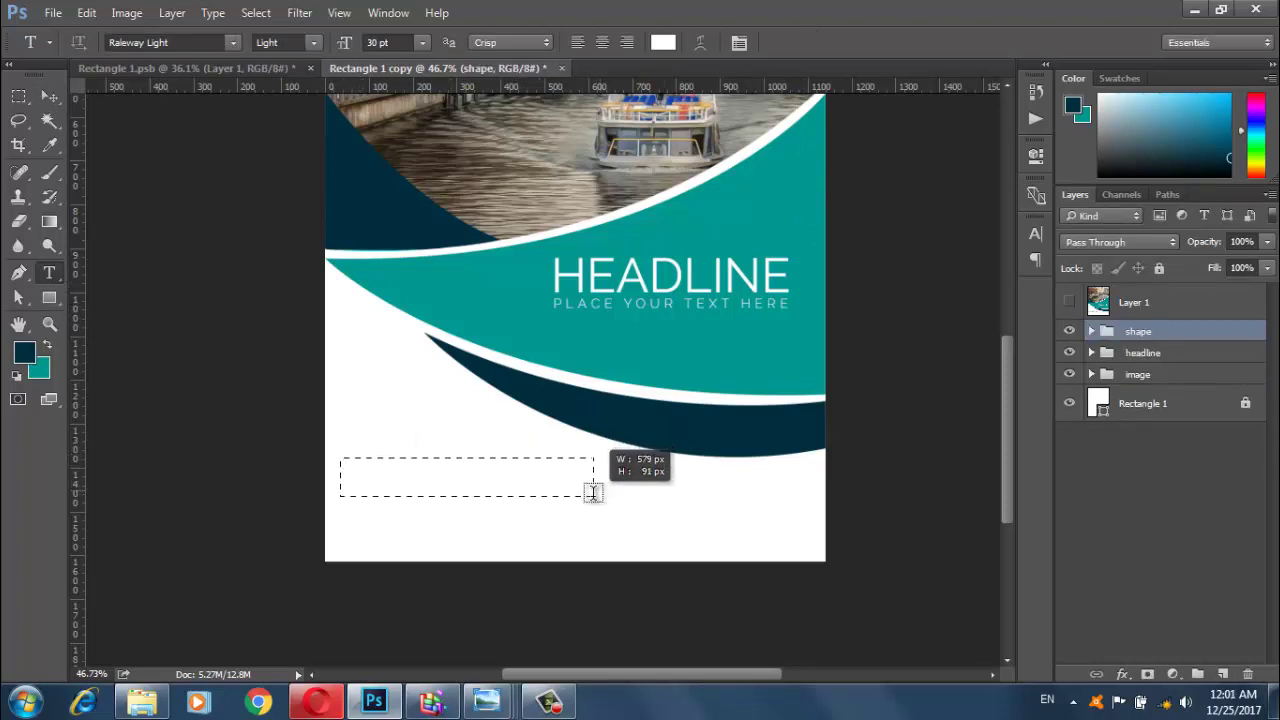
{"action": "left_click", "coordinate": [174, 18]}
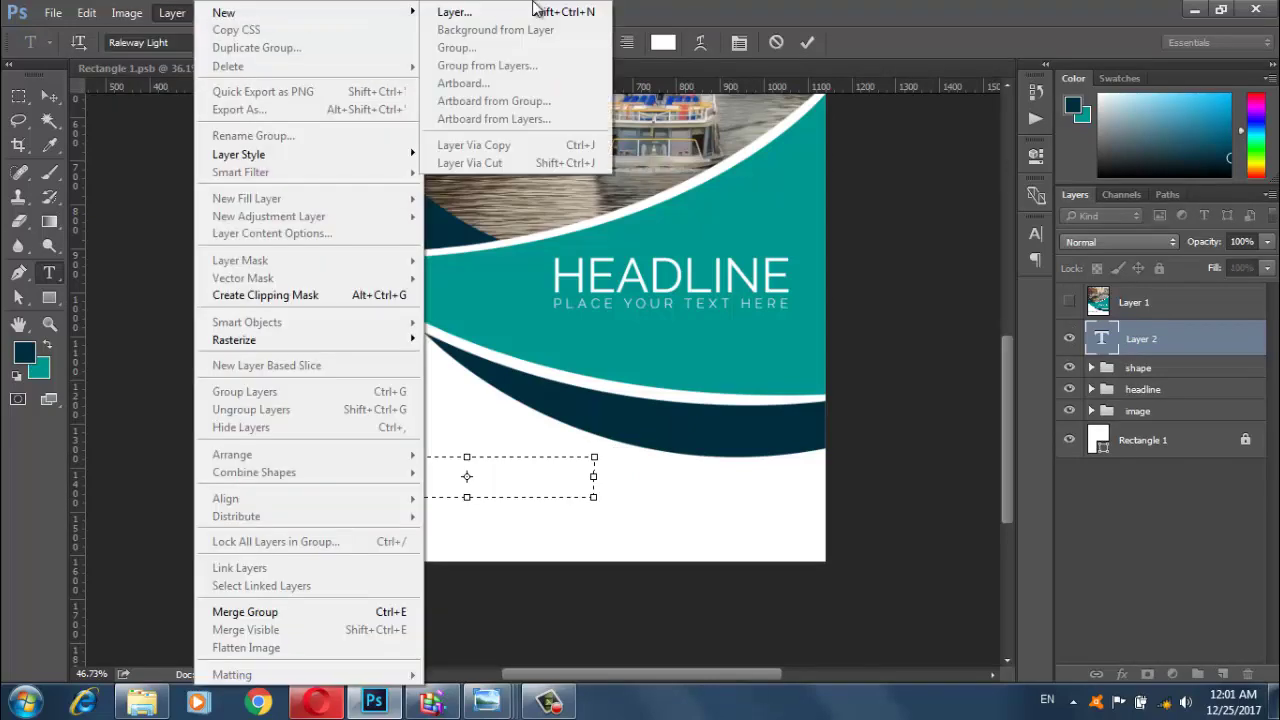
{"action": "left_click", "coordinate": [212, 12]}
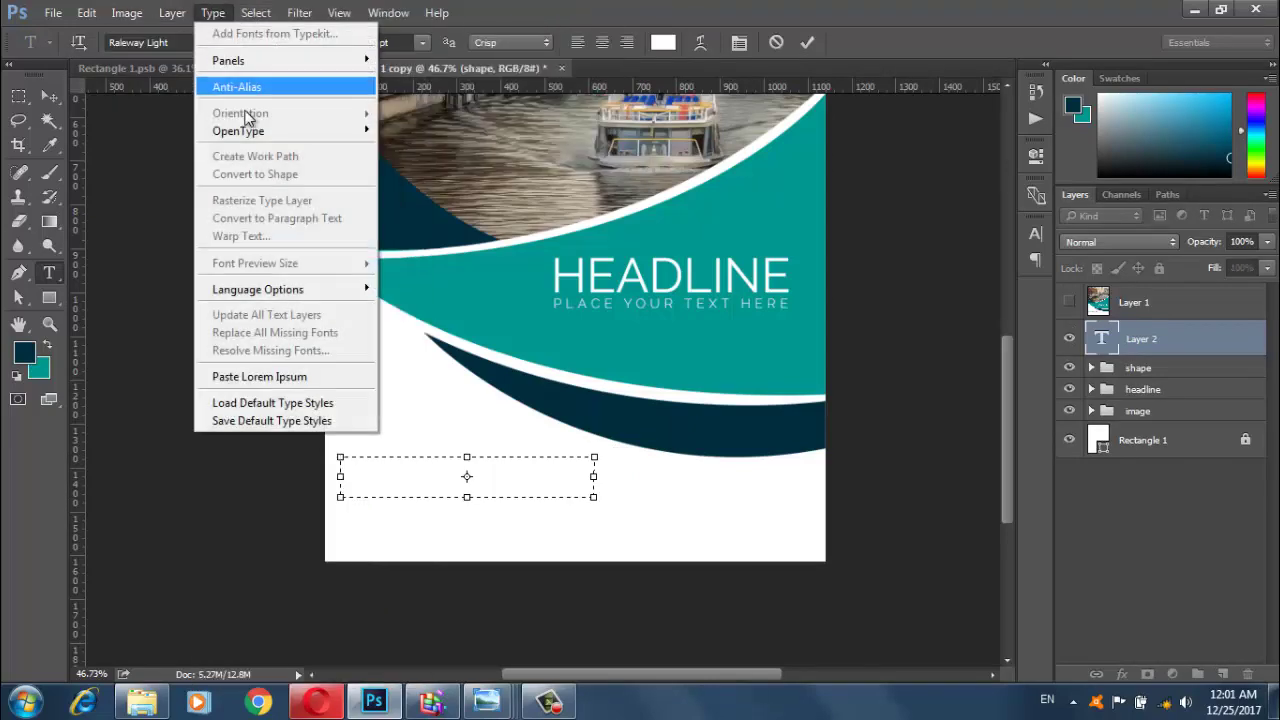
{"action": "left_click", "coordinate": [251, 370]}
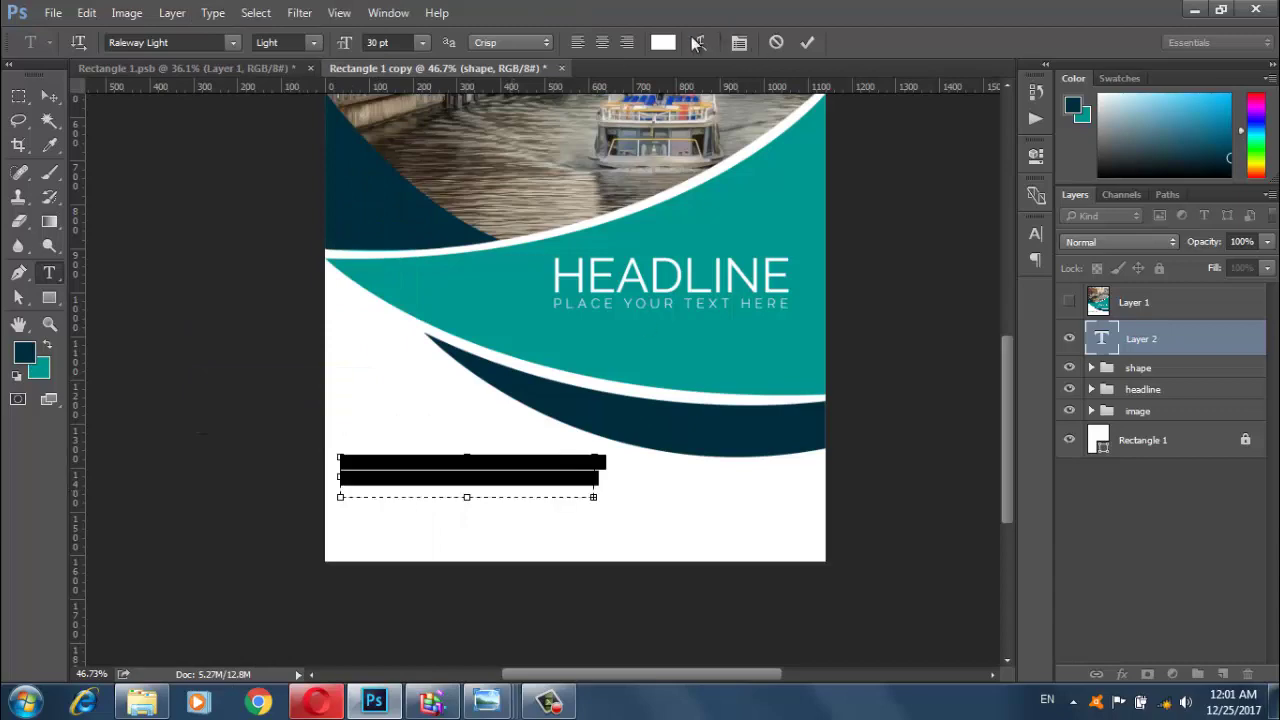
Colour the placeholder text dark teal 002e3e and reset its letter spacing to 0
{"action": "left_click", "coordinate": [668, 46]}
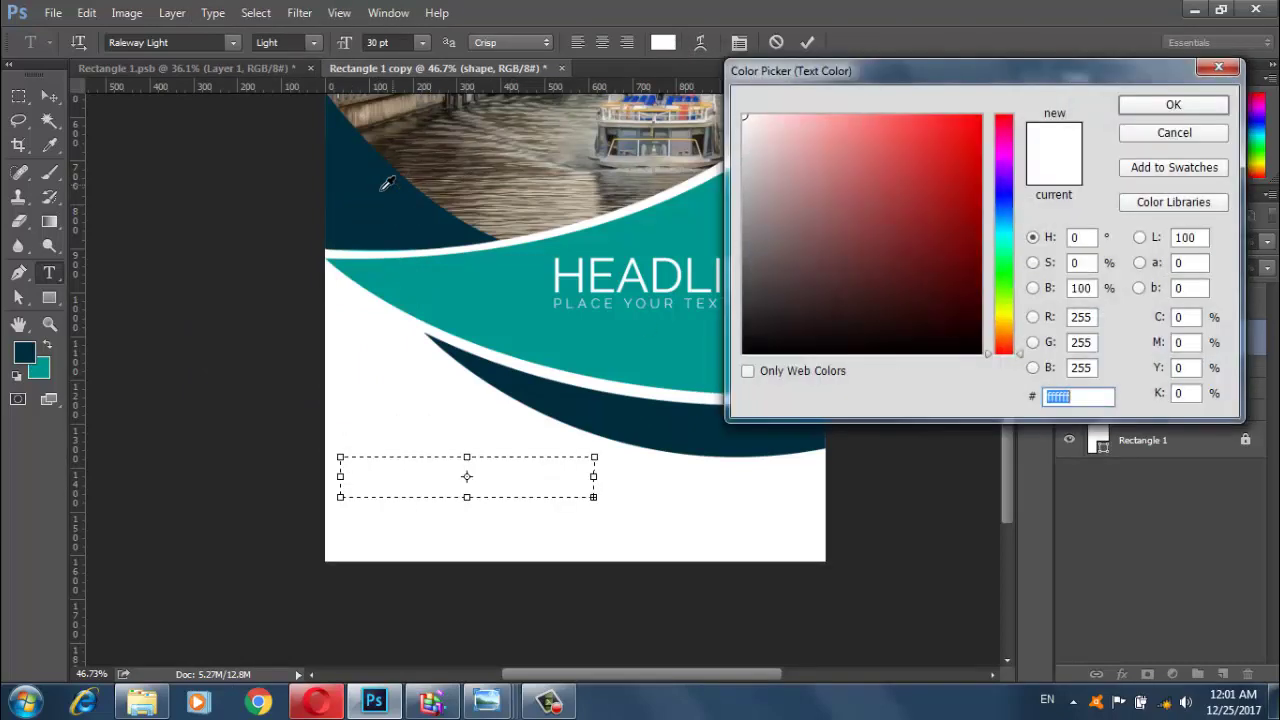
{"action": "left_click", "coordinate": [386, 186]}
{"action": "left_click", "coordinate": [1200, 107]}
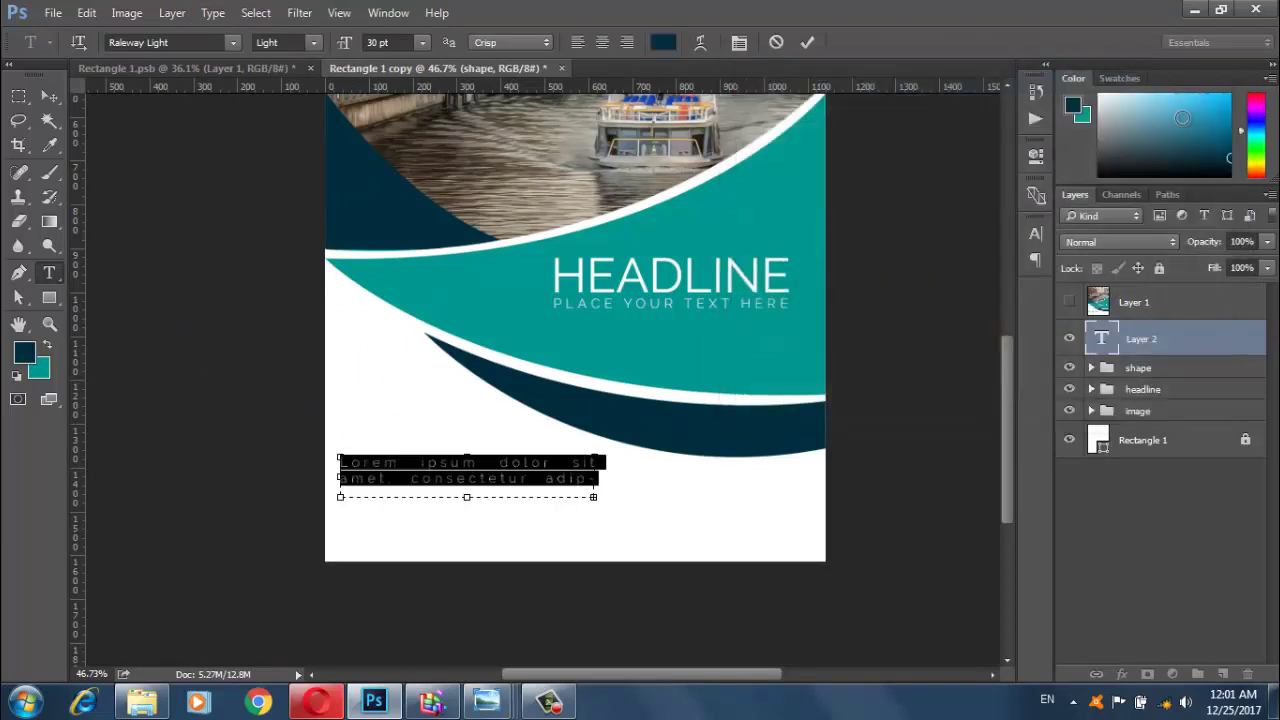
{"action": "left_click", "coordinate": [1034, 238]}
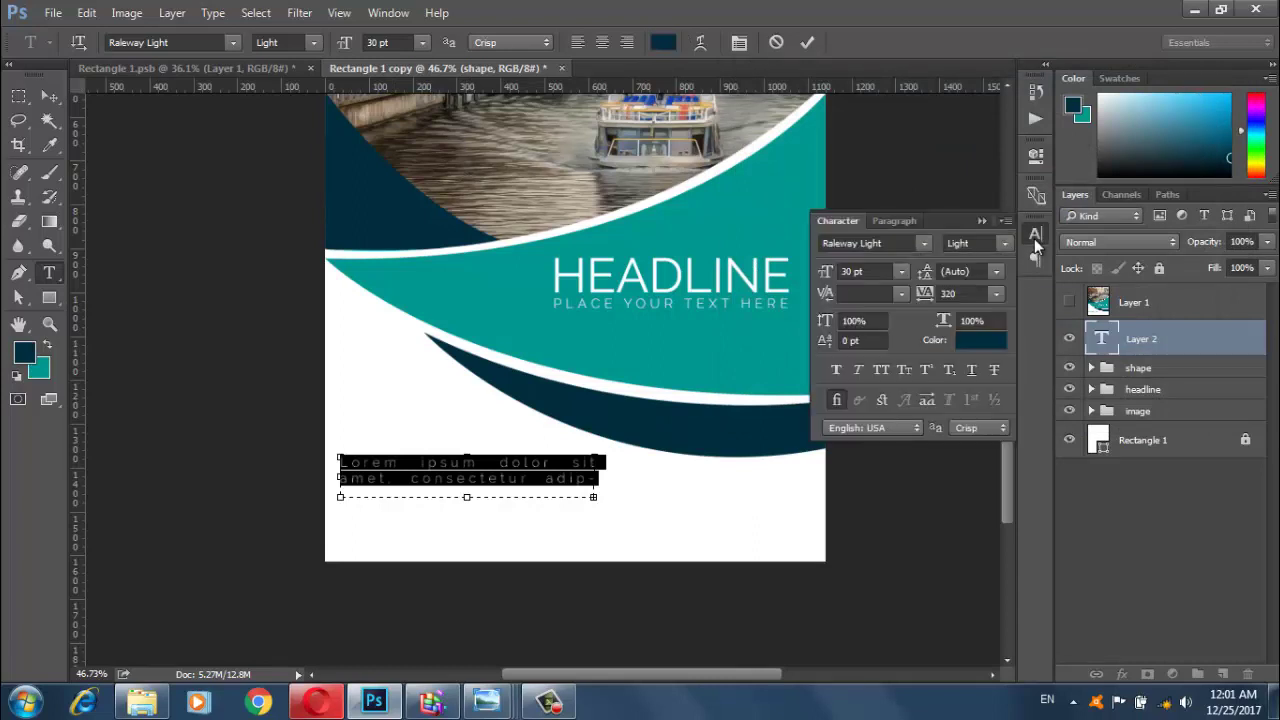
{"action": "left_click", "coordinate": [995, 294]}
{"action": "left_click", "coordinate": [982, 440]}
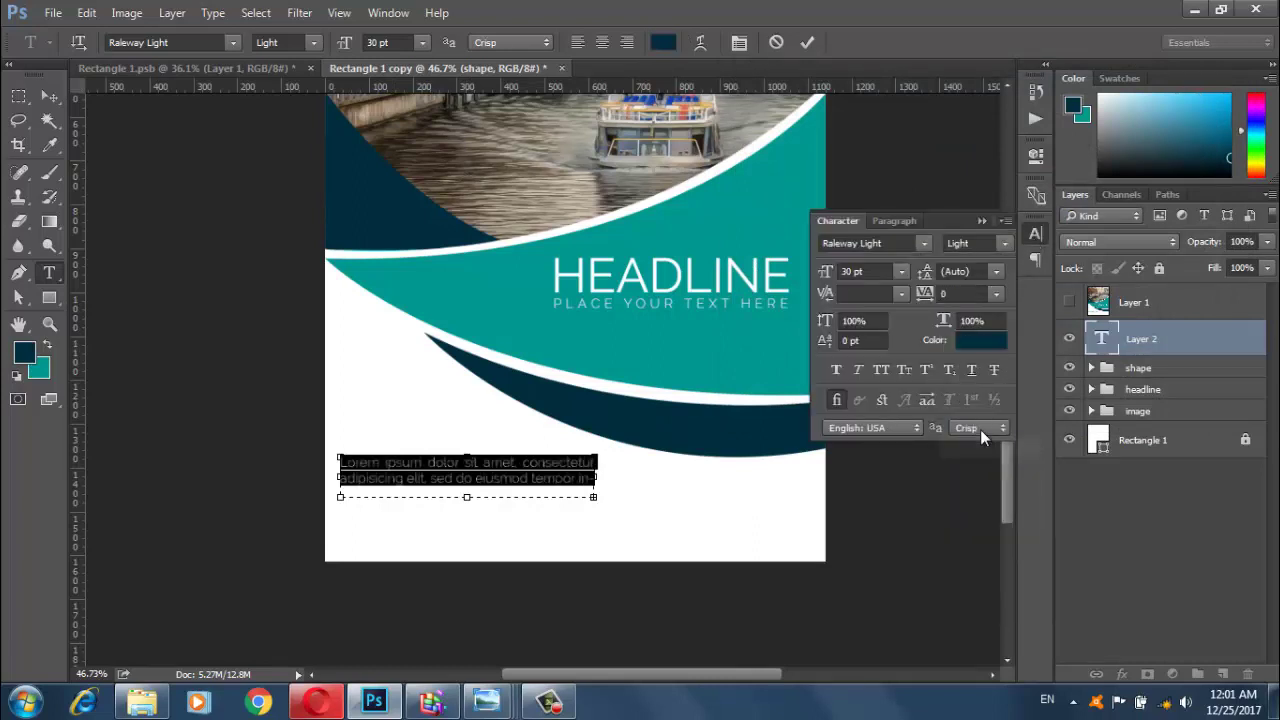
{"action": "left_click", "coordinate": [982, 221]}
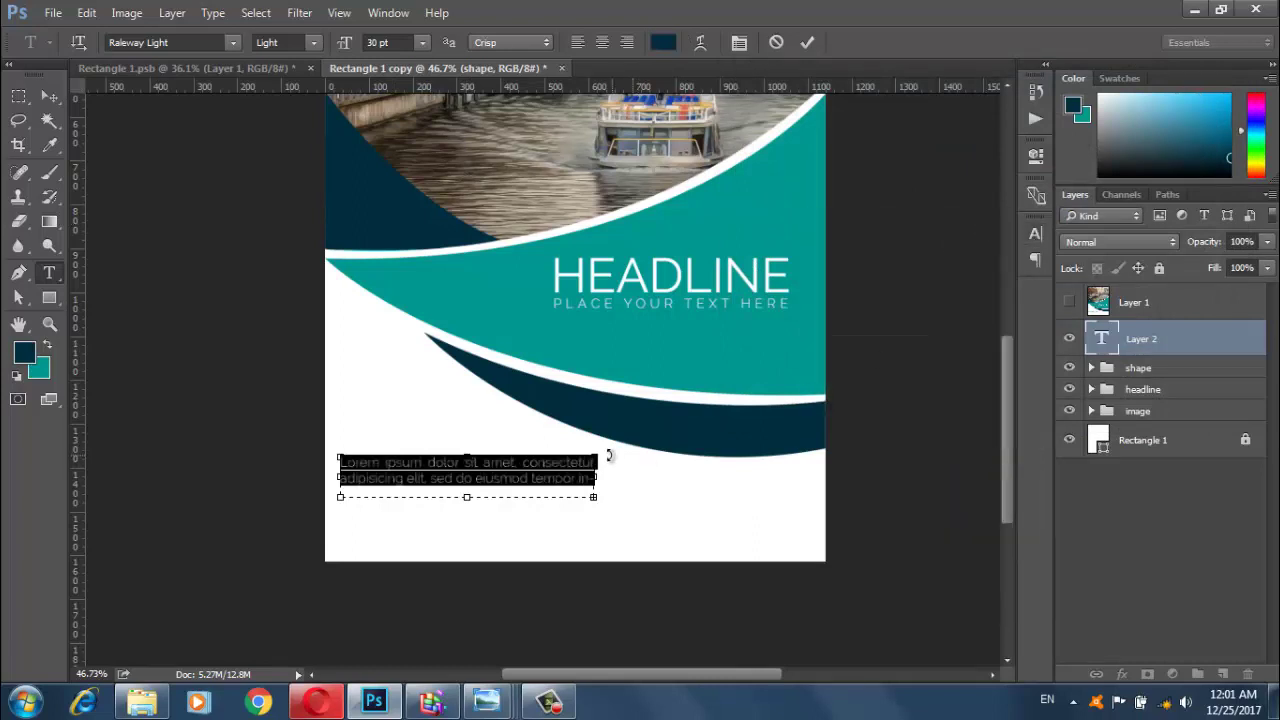
Trim the text to just 'Lorem ipsum dolor sit amet,' and make it black
{"action": "left_click", "coordinate": [522, 463]}
{"action": "left_click_drag", "start_coordinate": [522, 463], "coordinate": [314, 461]}
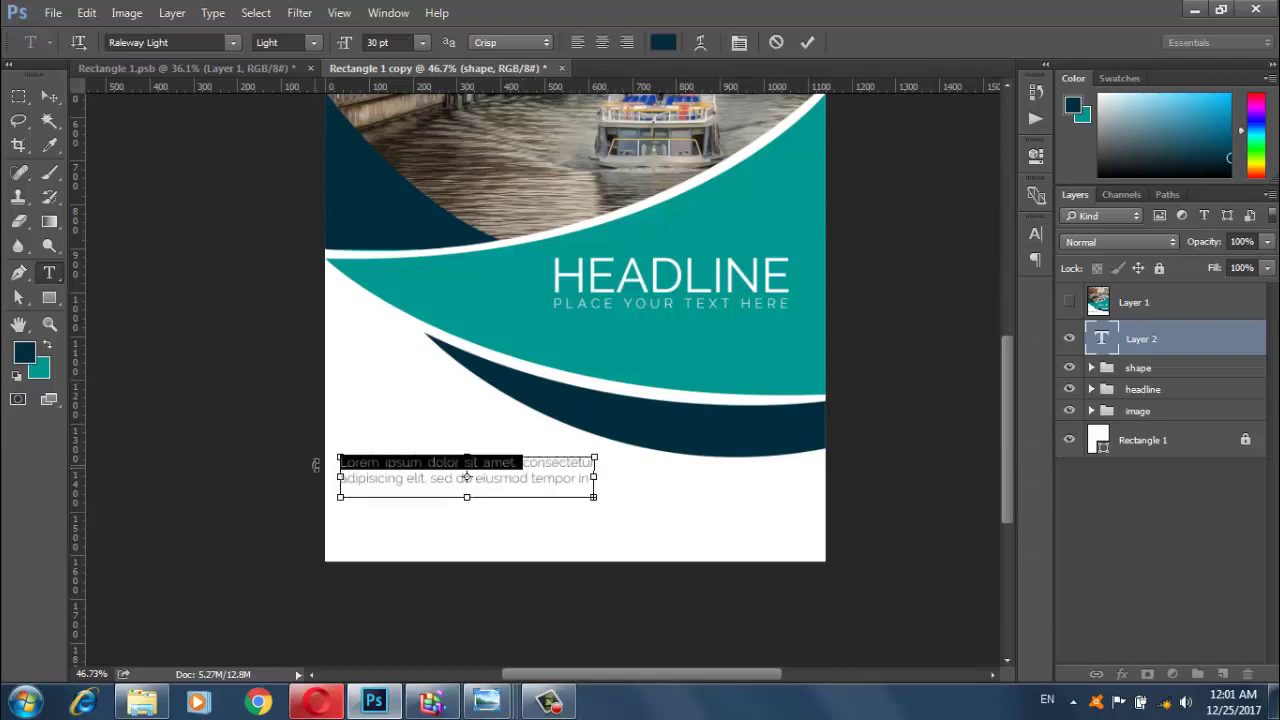
{"action": "key", "text": "ctrl+c"}
{"action": "key", "text": "ctrl+a"}
{"action": "key", "text": "BackSpace"}
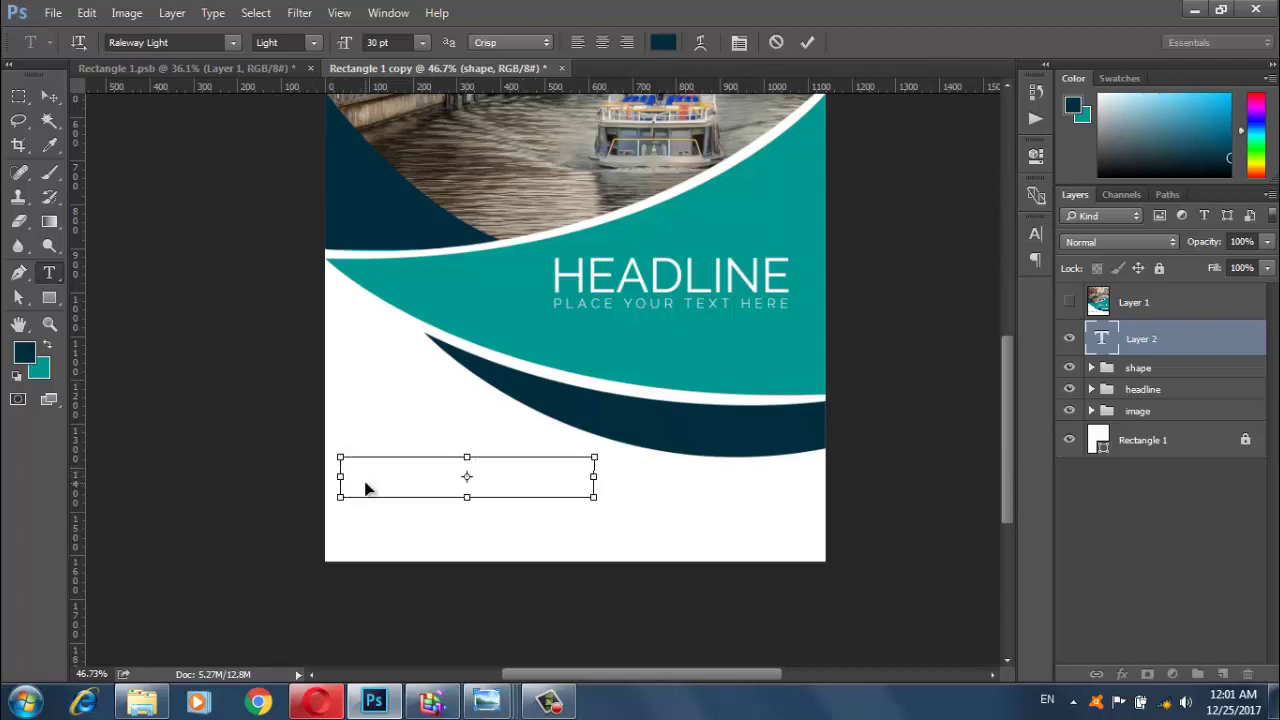
{"action": "key", "text": "ctrl+v"}
{"action": "key", "text": "ctrl"}
{"action": "left_click", "coordinate": [663, 42]}
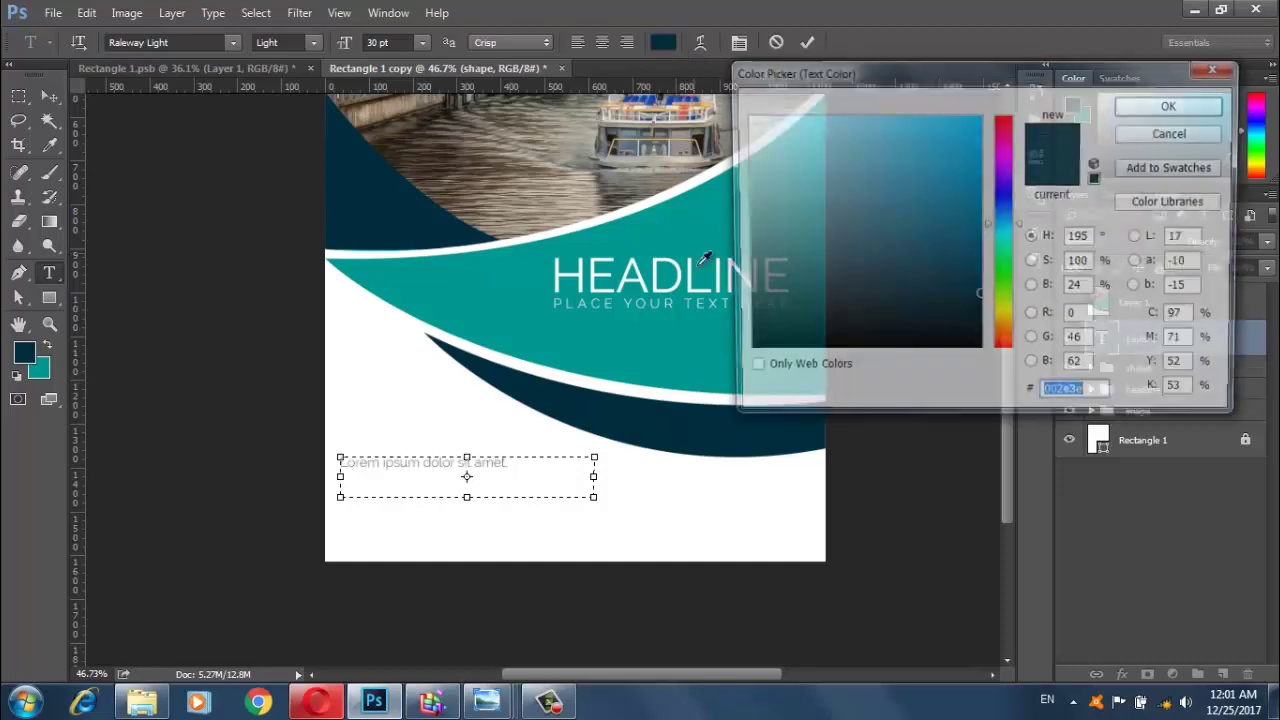
{"action": "left_click", "coordinate": [980, 352]}
{"action": "left_click", "coordinate": [1173, 106]}
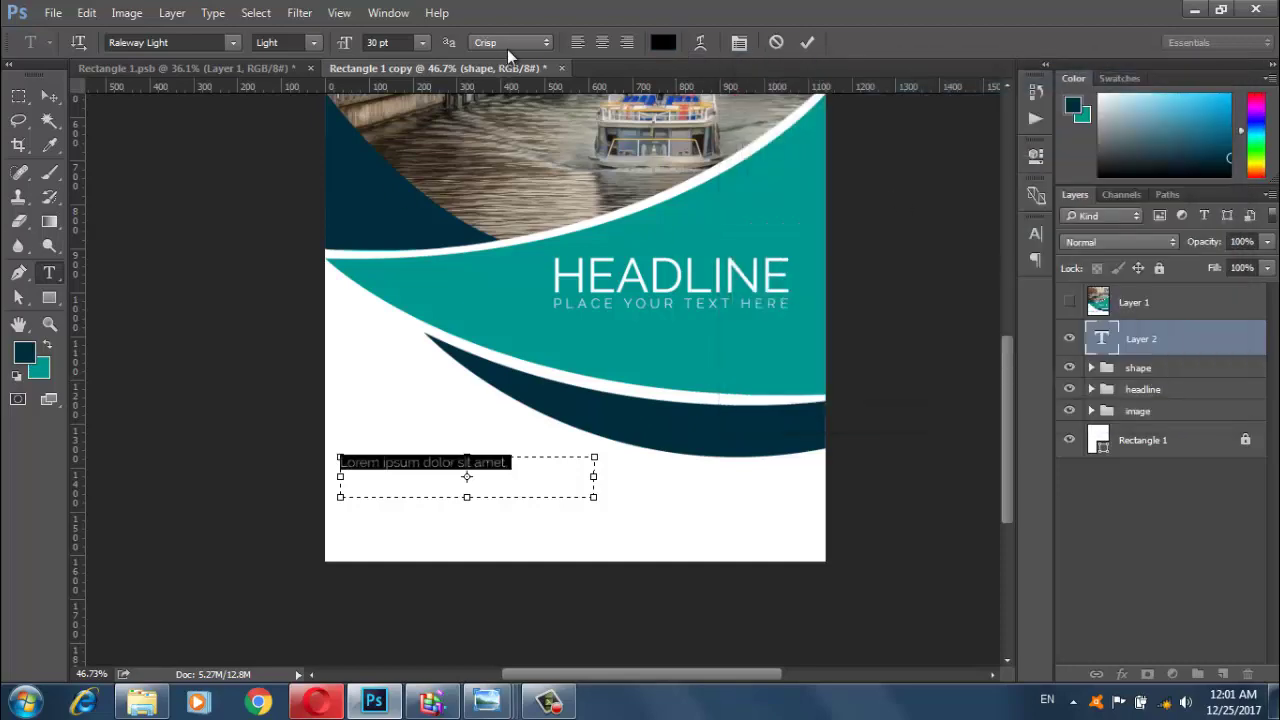
Enlarge the lorem heading to 60 pt, make it SemiBold, then reduce to 48 pt
{"action": "left_click", "coordinate": [422, 42]}
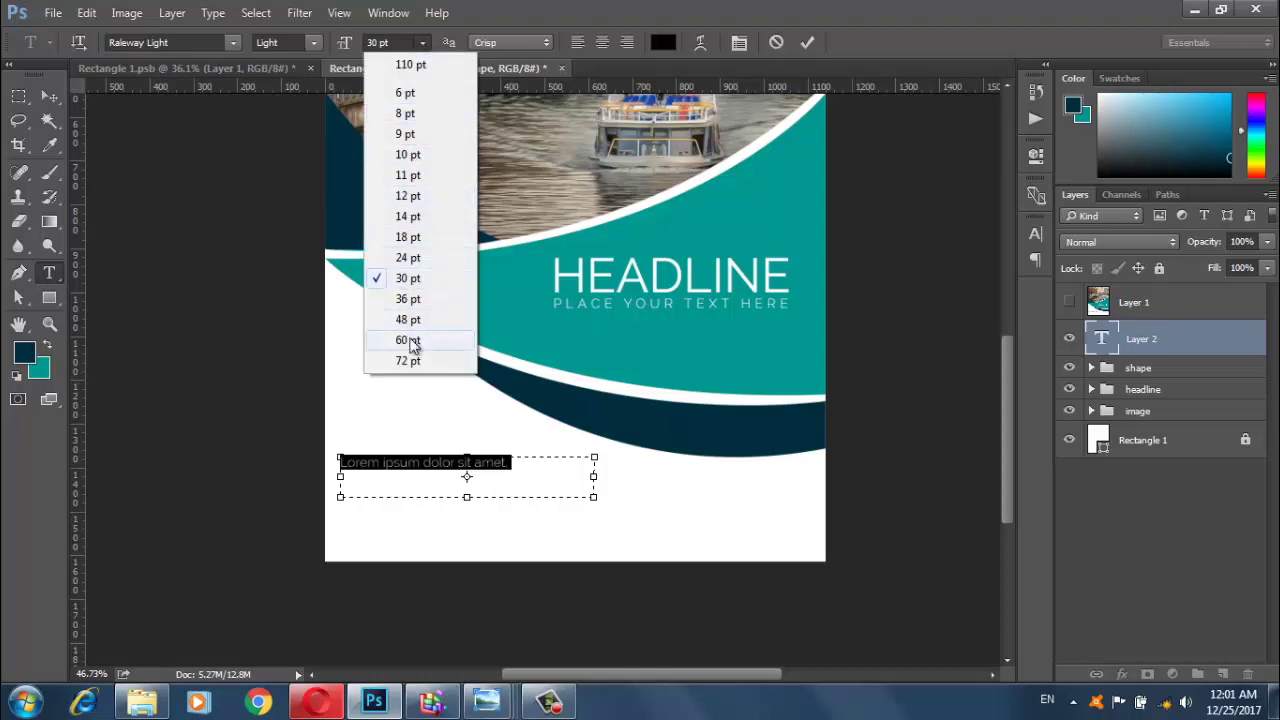
{"action": "left_click", "coordinate": [410, 340]}
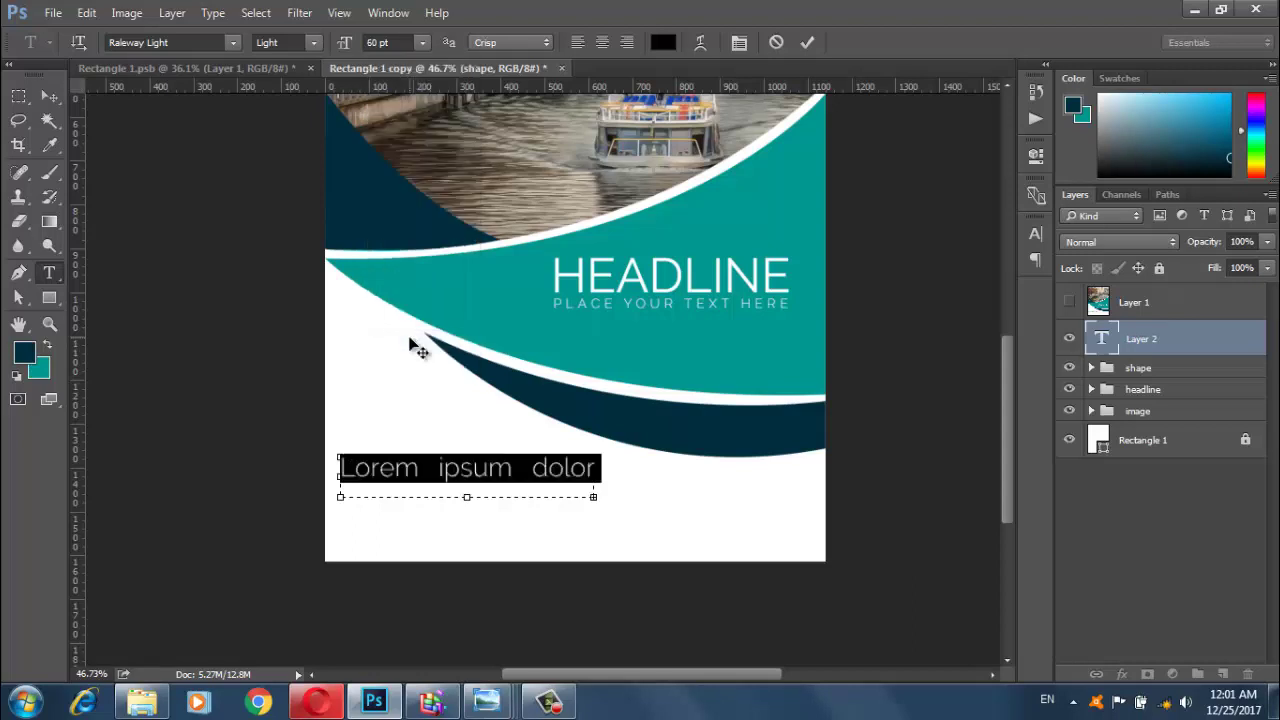
{"action": "left_click", "coordinate": [1035, 233]}
{"action": "left_click", "coordinate": [1004, 243]}
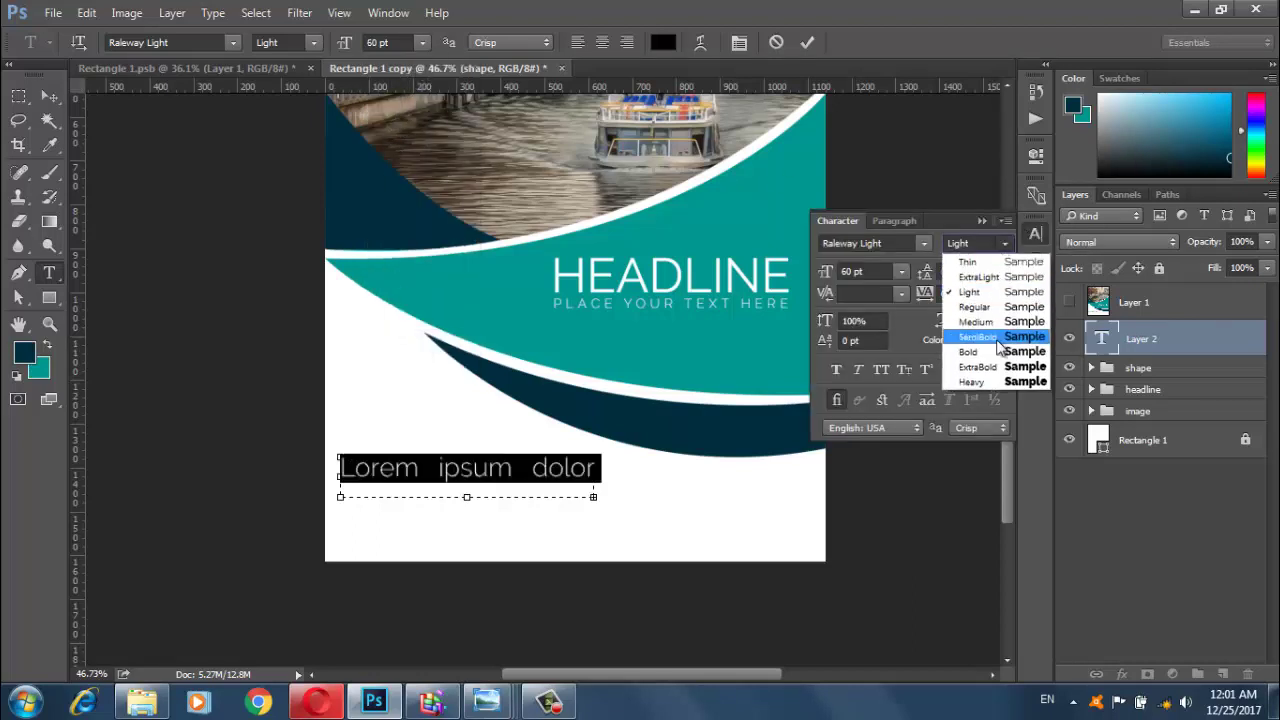
{"action": "left_click", "coordinate": [968, 350]}
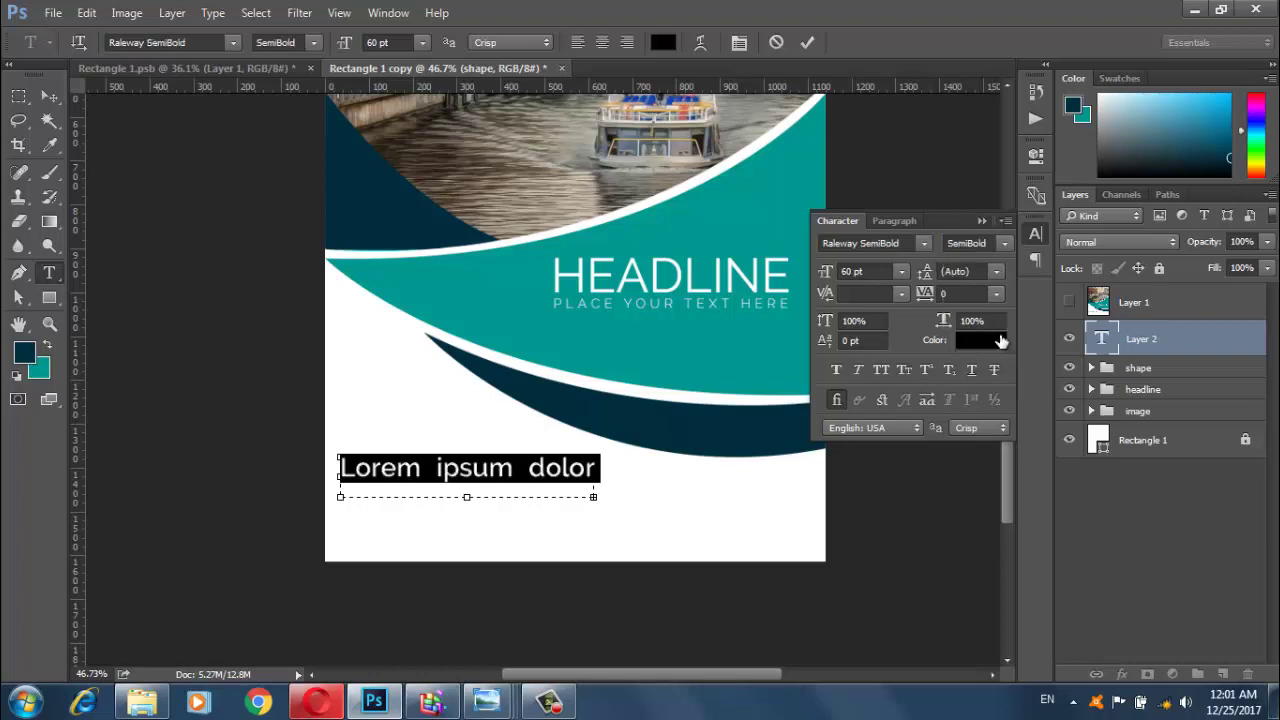
{"action": "left_click", "coordinate": [901, 277]}
{"action": "left_click", "coordinate": [890, 546]}
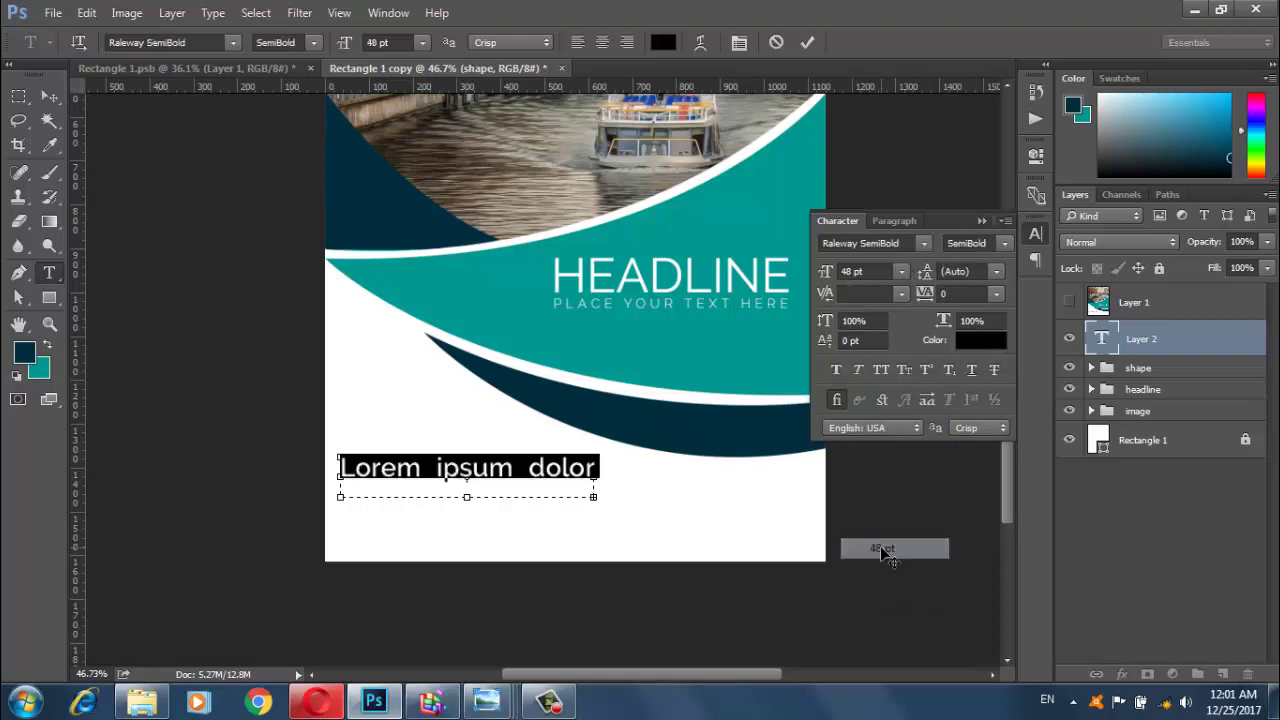
Settle the heading at 41 pt and commit the text
{"action": "left_click", "coordinate": [903, 273]}
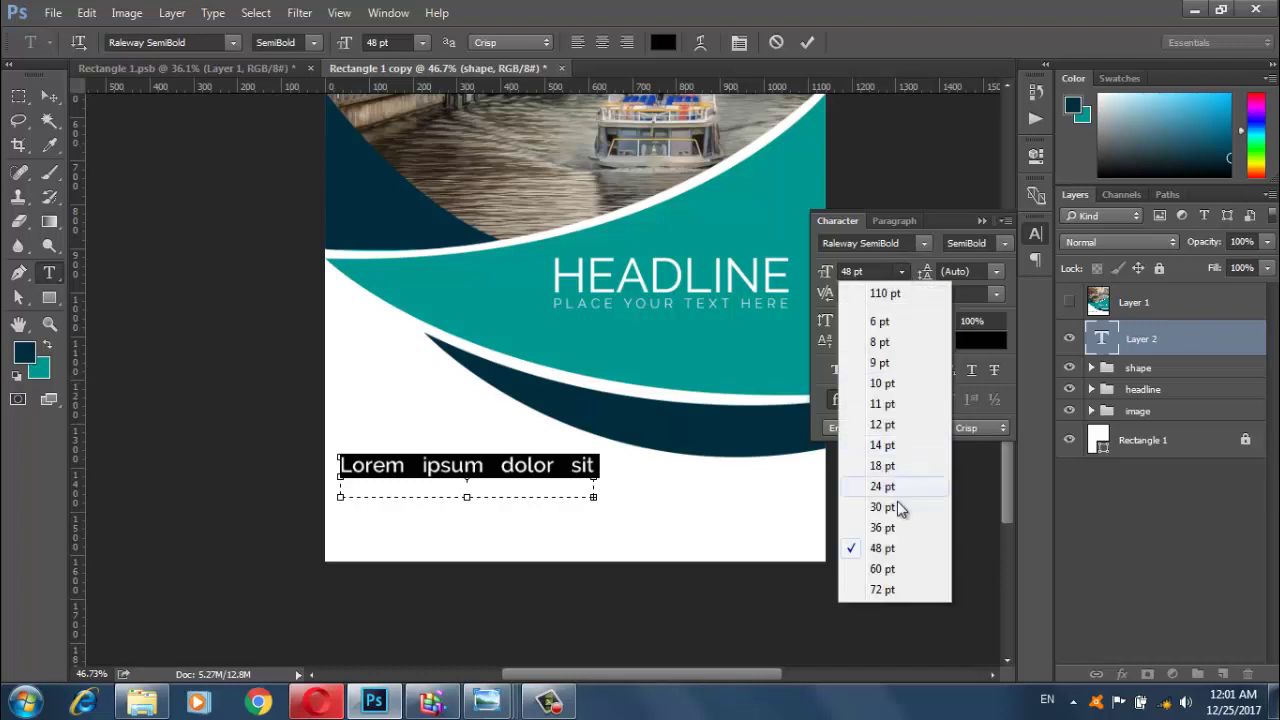
{"action": "left_click", "coordinate": [897, 508]}
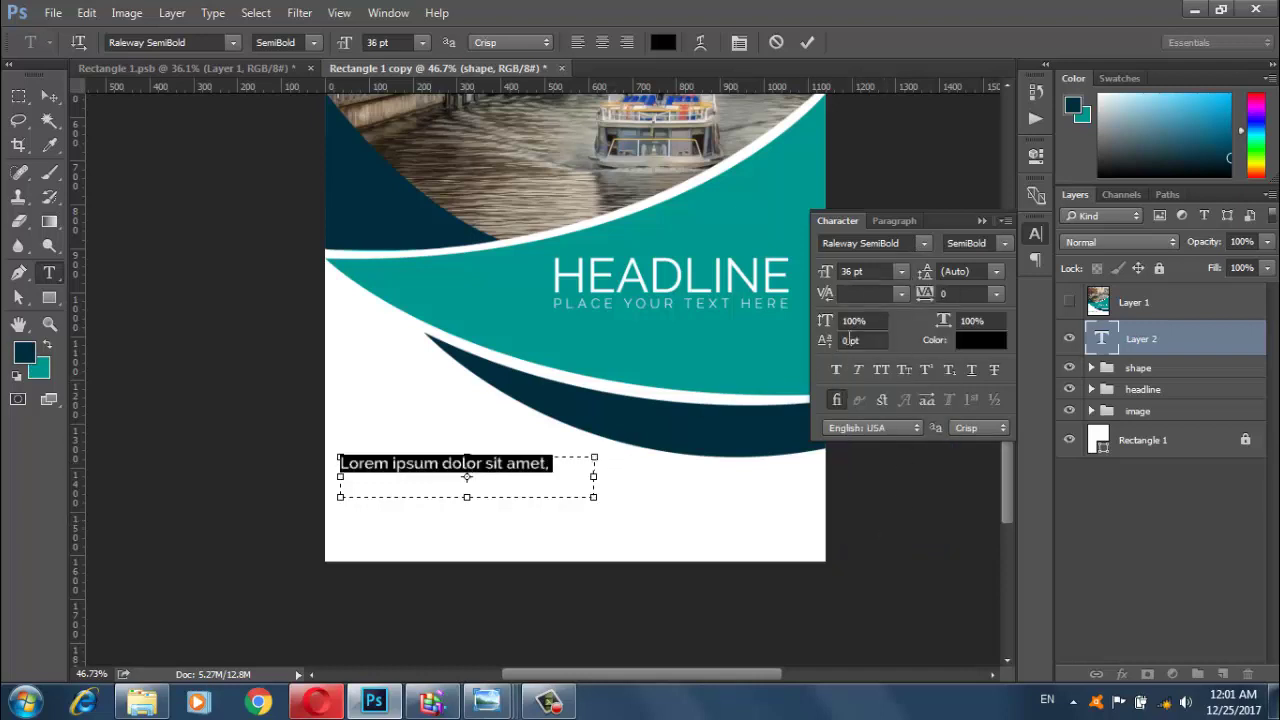
{"action": "left_click", "coordinate": [881, 271]}
{"action": "scroll", "coordinate": [881, 271], "scroll_direction": "up", "scroll_amount": 2}
{"action": "scroll", "coordinate": [883, 271], "scroll_direction": "up", "scroll_amount": 3}
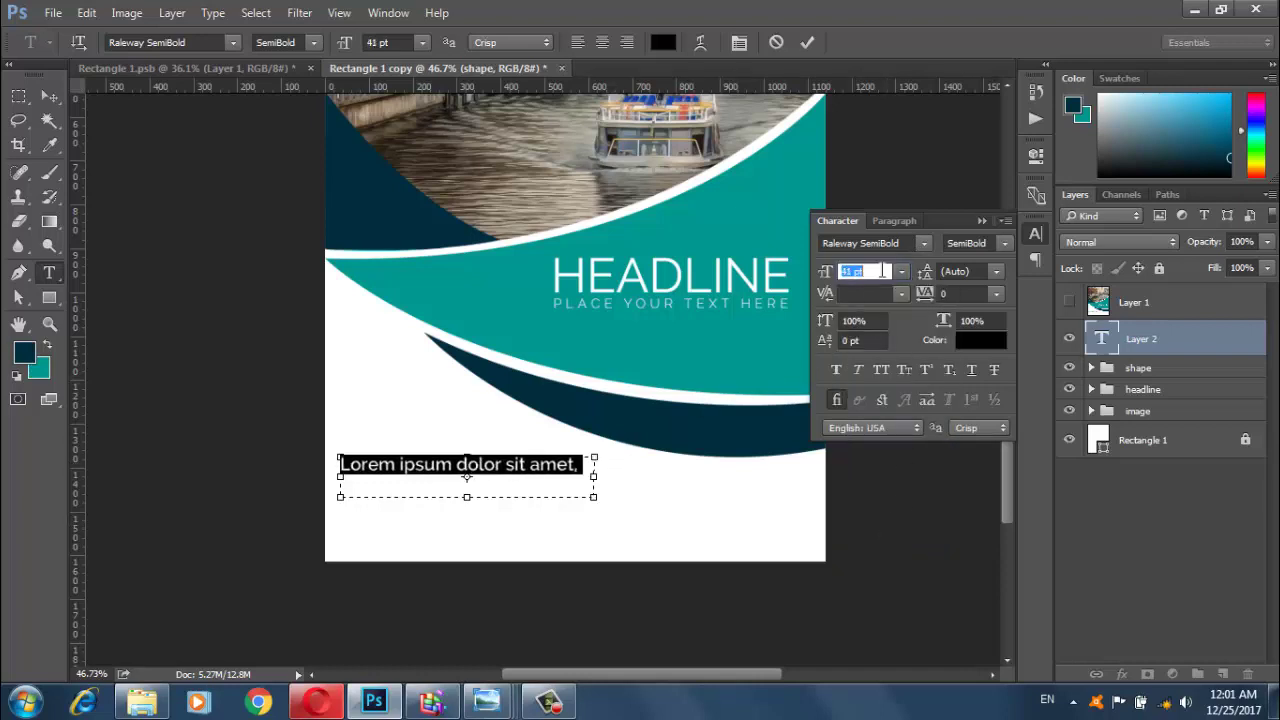
{"action": "left_click", "coordinate": [981, 220]}
{"action": "left_click", "coordinate": [808, 43]}
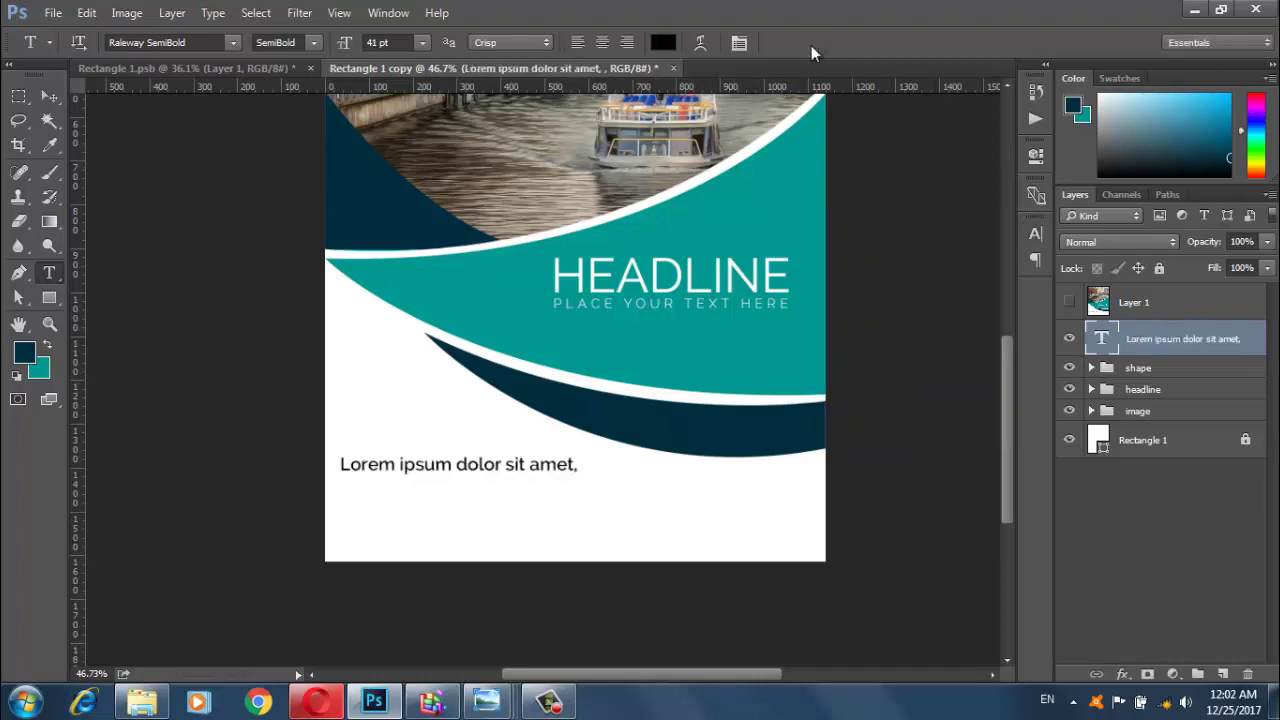
{"action": "scroll", "coordinate": [700, 463], "scroll_direction": "up", "scroll_amount": 5}
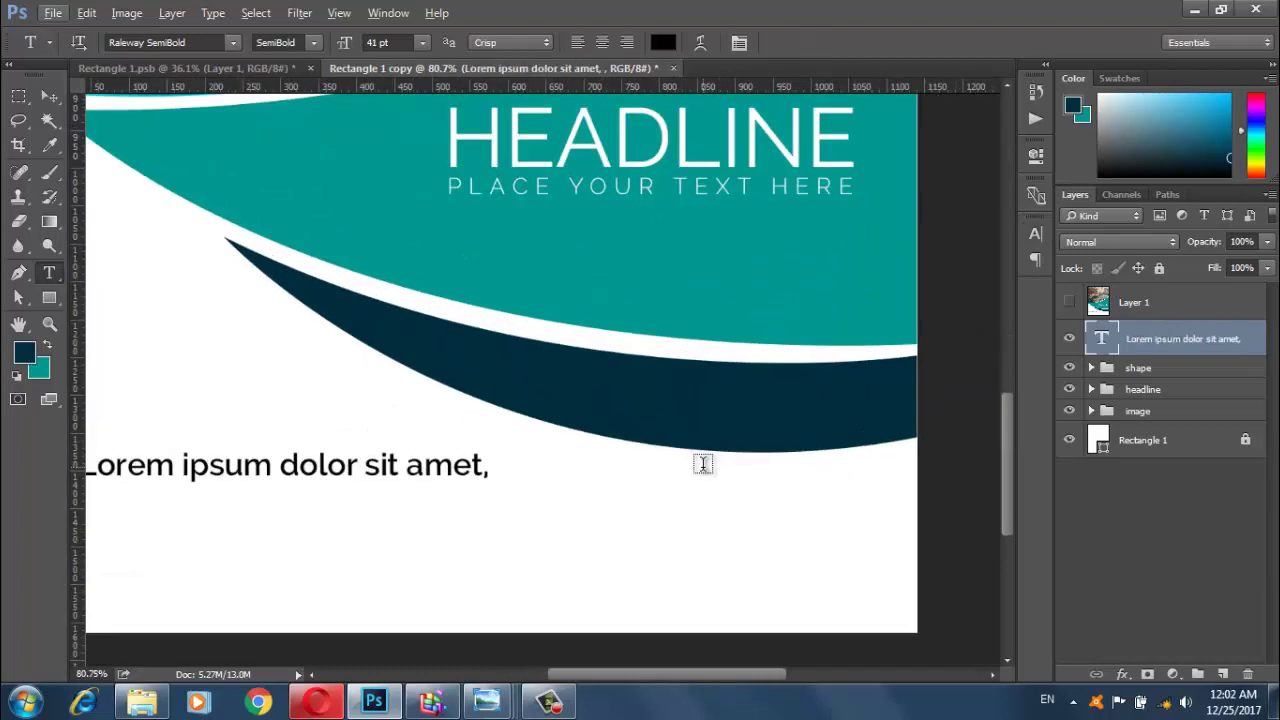
Add a left-edge guide and fill a new 30 pt text box with lorem ipsum
{"action": "left_click_drag", "start_coordinate": [420, 375], "coordinate": [663, 386]}
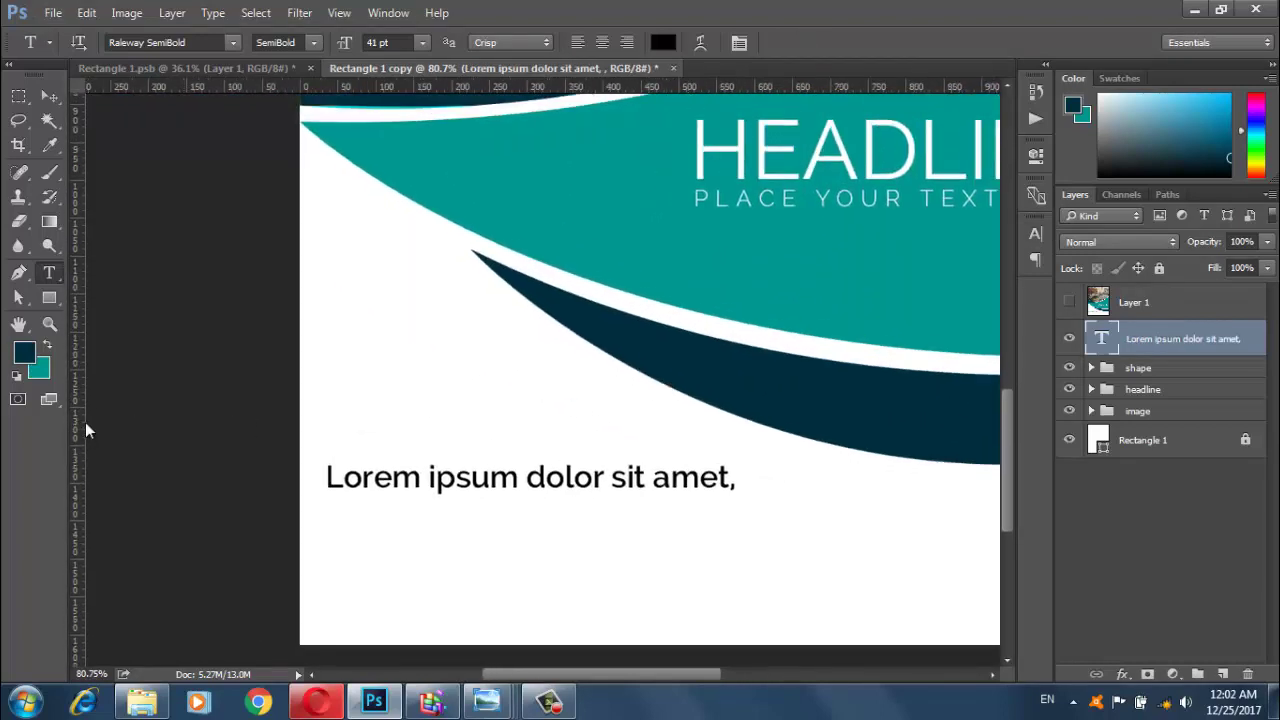
{"action": "mouse_move", "coordinate": [85, 430]}
{"action": "left_mouse_down"}
{"action": "mouse_move", "coordinate": [325, 537]}
{"action": "mouse_move", "coordinate": [735, 577]}
{"action": "left_mouse_up"}
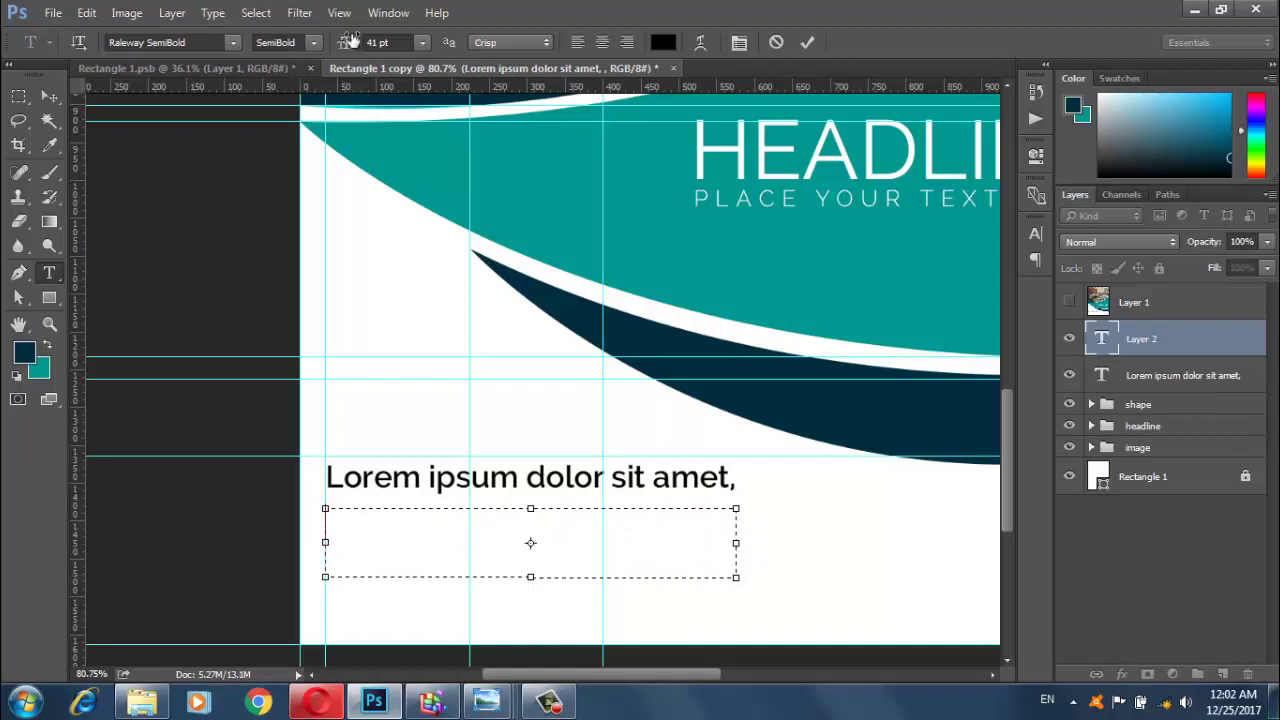
{"action": "left_click", "coordinate": [422, 42]}
{"action": "left_click", "coordinate": [414, 274]}
{"action": "left_click", "coordinate": [213, 13]}
{"action": "left_click", "coordinate": [272, 374]}
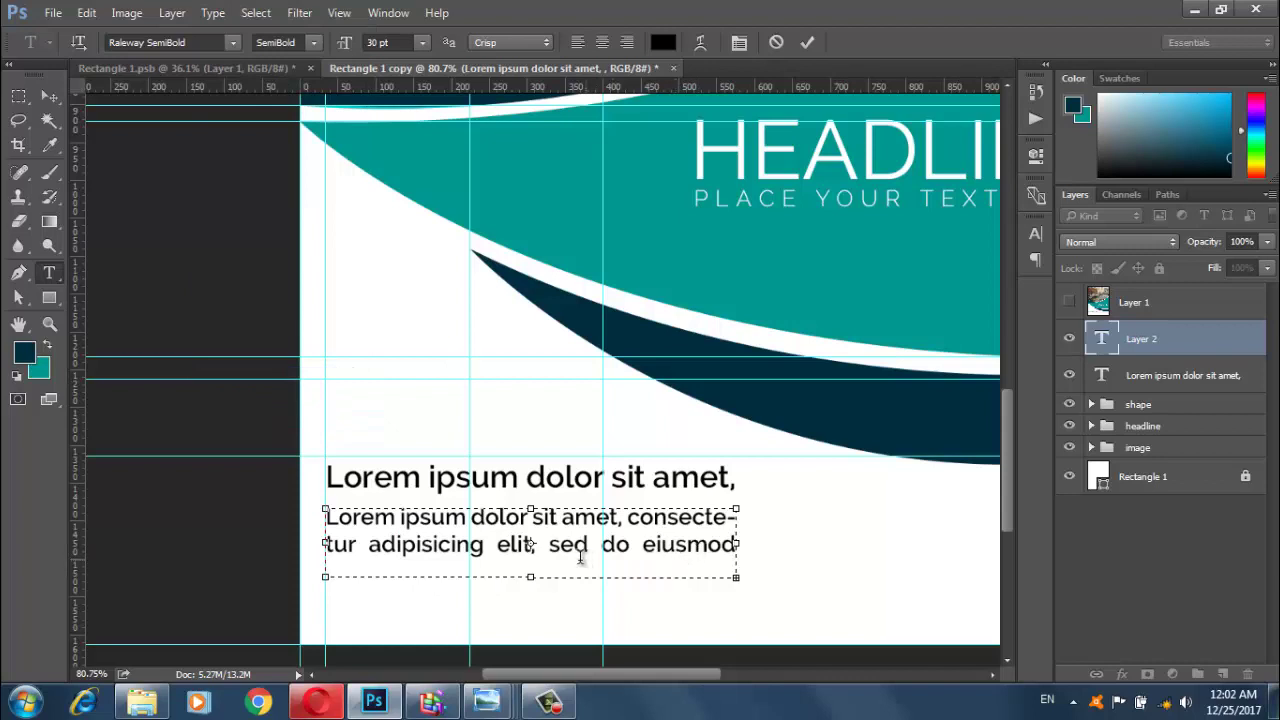
Set the paragraph text to Raleway Regular at 24 pt
{"action": "key", "text": "ctrl+a"}
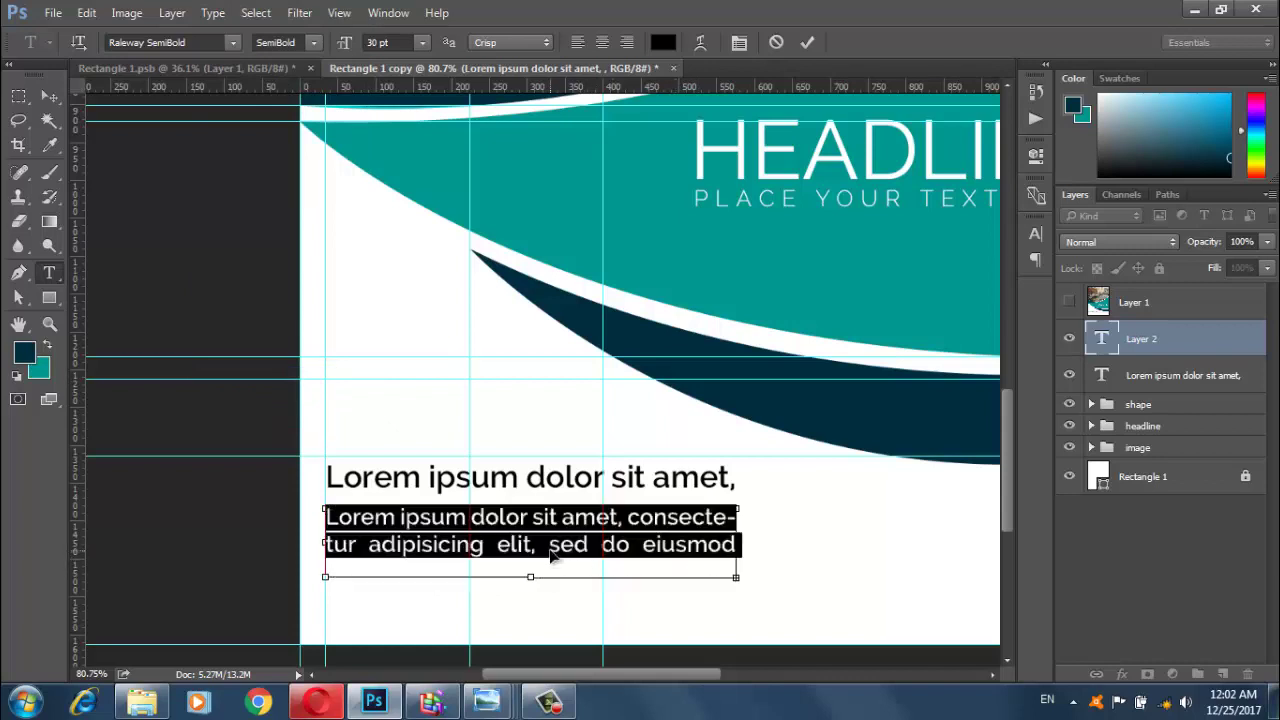
{"action": "left_click", "coordinate": [1036, 233]}
{"action": "left_click", "coordinate": [985, 245]}
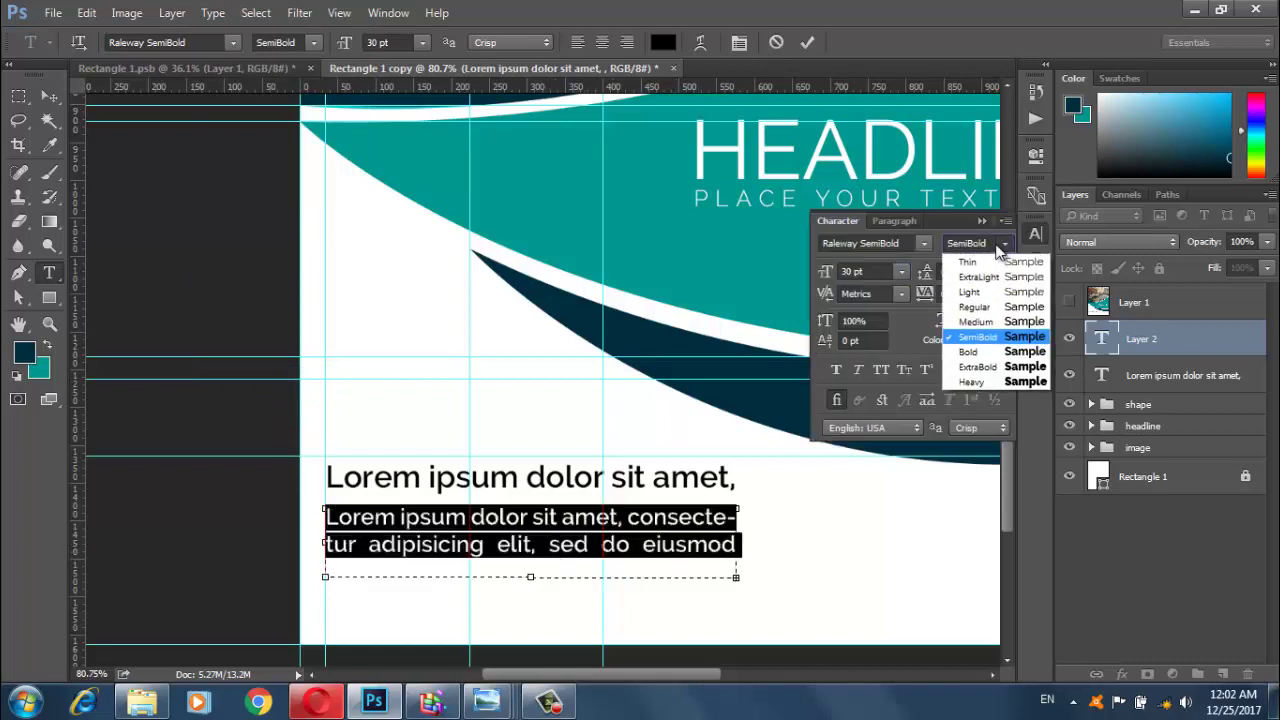
{"action": "left_click", "coordinate": [983, 300]}
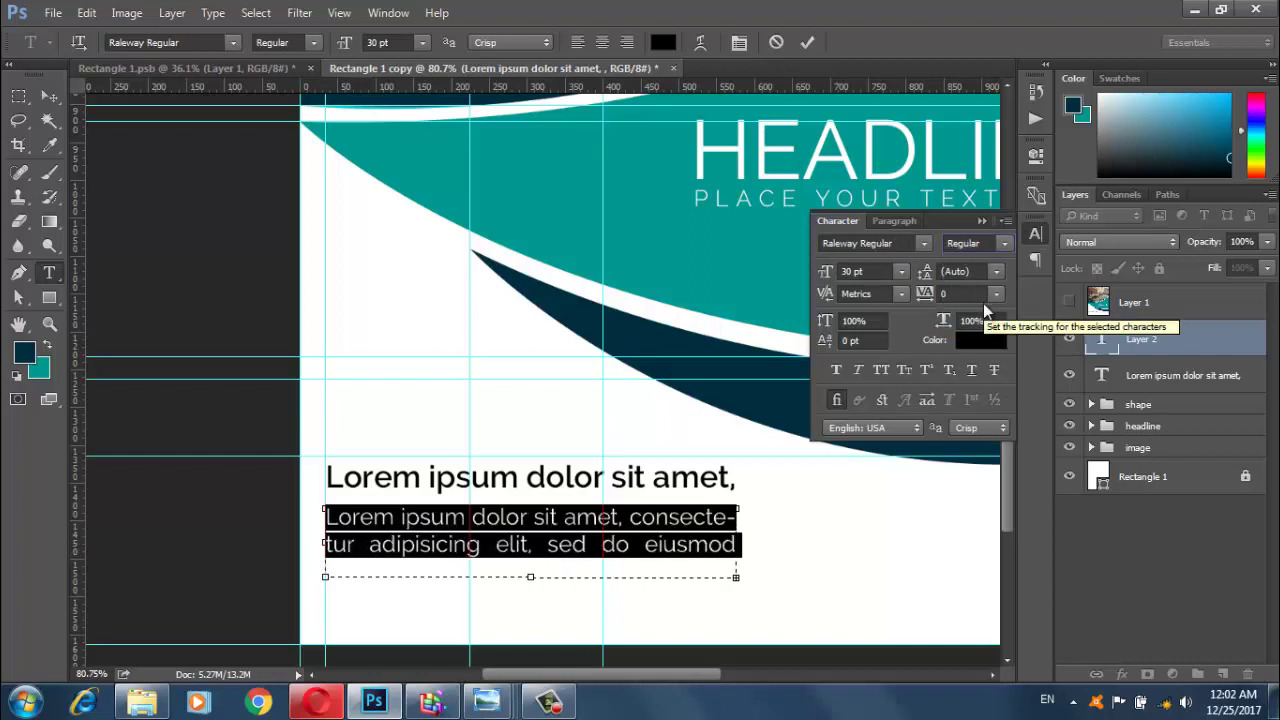
{"action": "left_click", "coordinate": [900, 272]}
{"action": "left_click", "coordinate": [885, 486]}
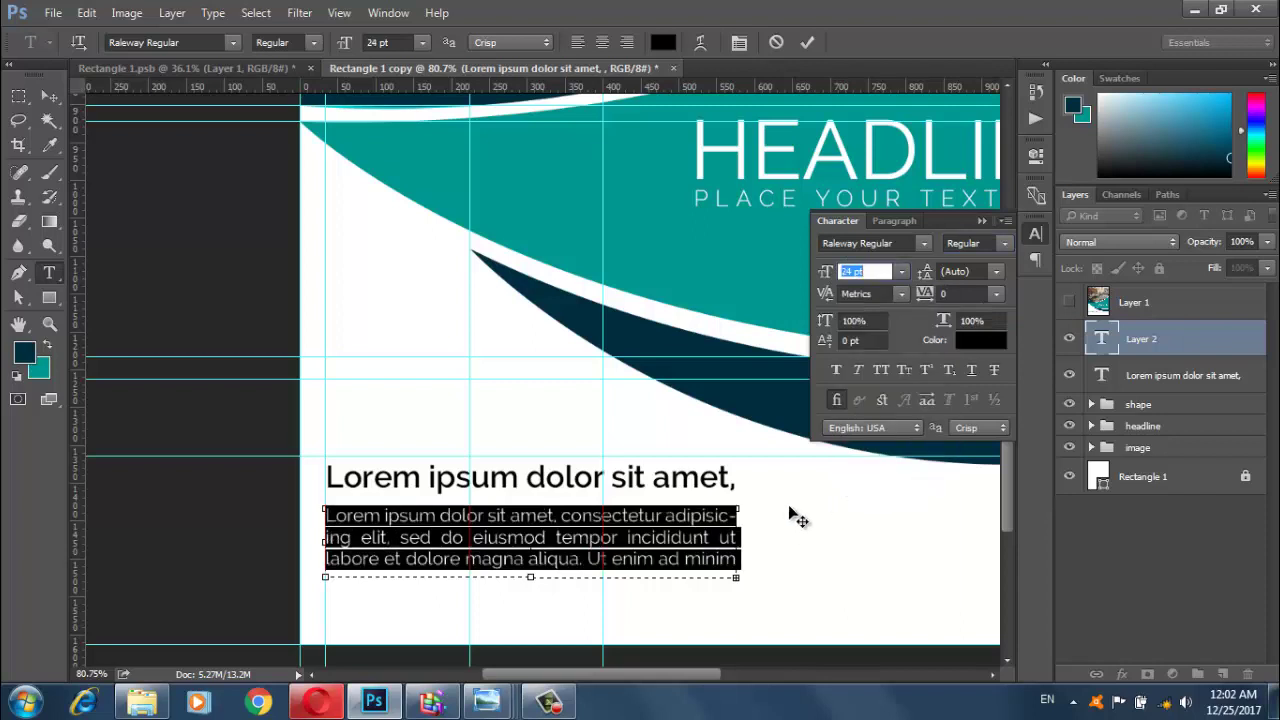
Replace the placeholder with a shorter pasted paragraph, raise its size one point, and commit
{"action": "left_click_drag", "start_coordinate": [703, 540], "coordinate": [306, 511]}
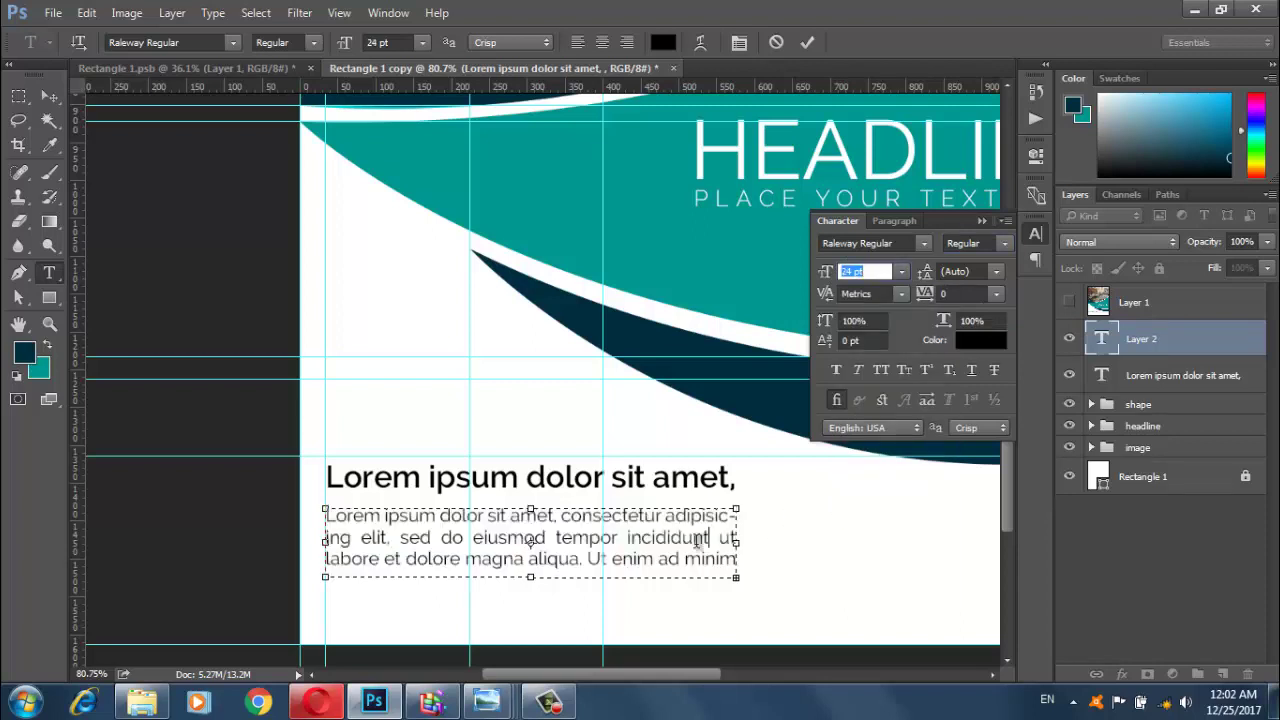
{"action": "key", "text": "ctrl+a"}
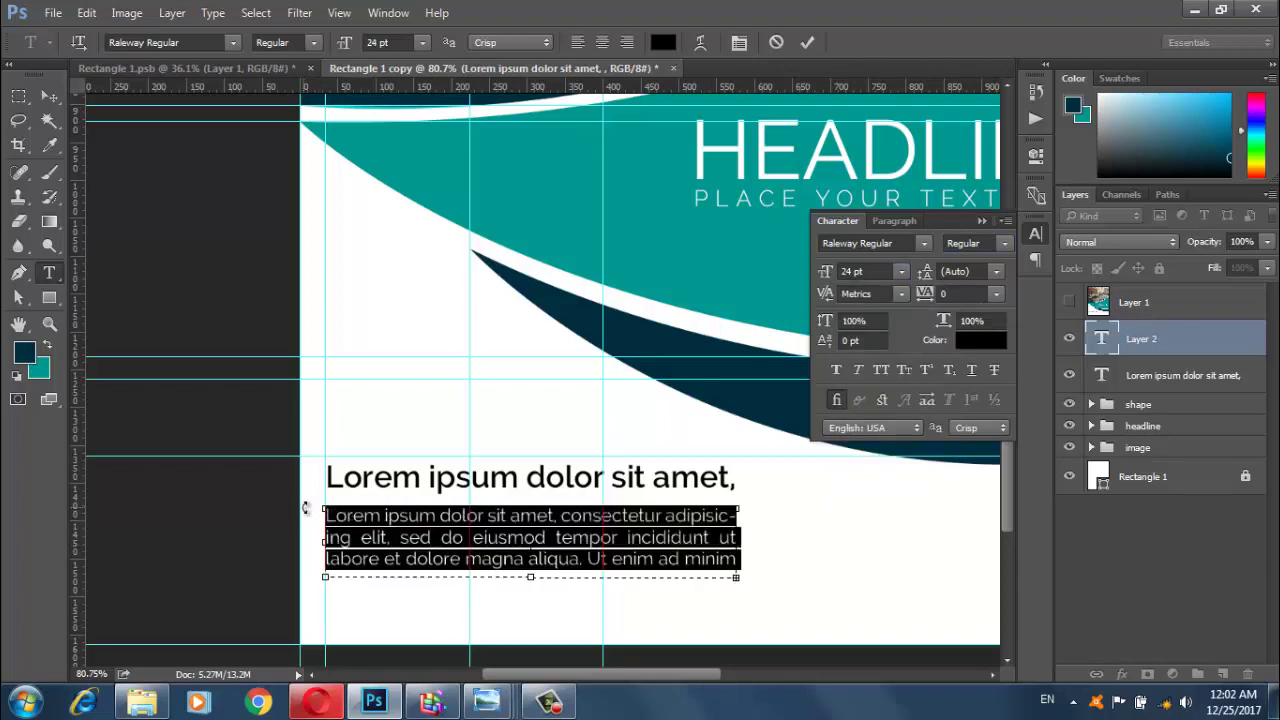
{"action": "key", "text": "BackSpace"}
{"action": "key", "text": "ctrl+v"}
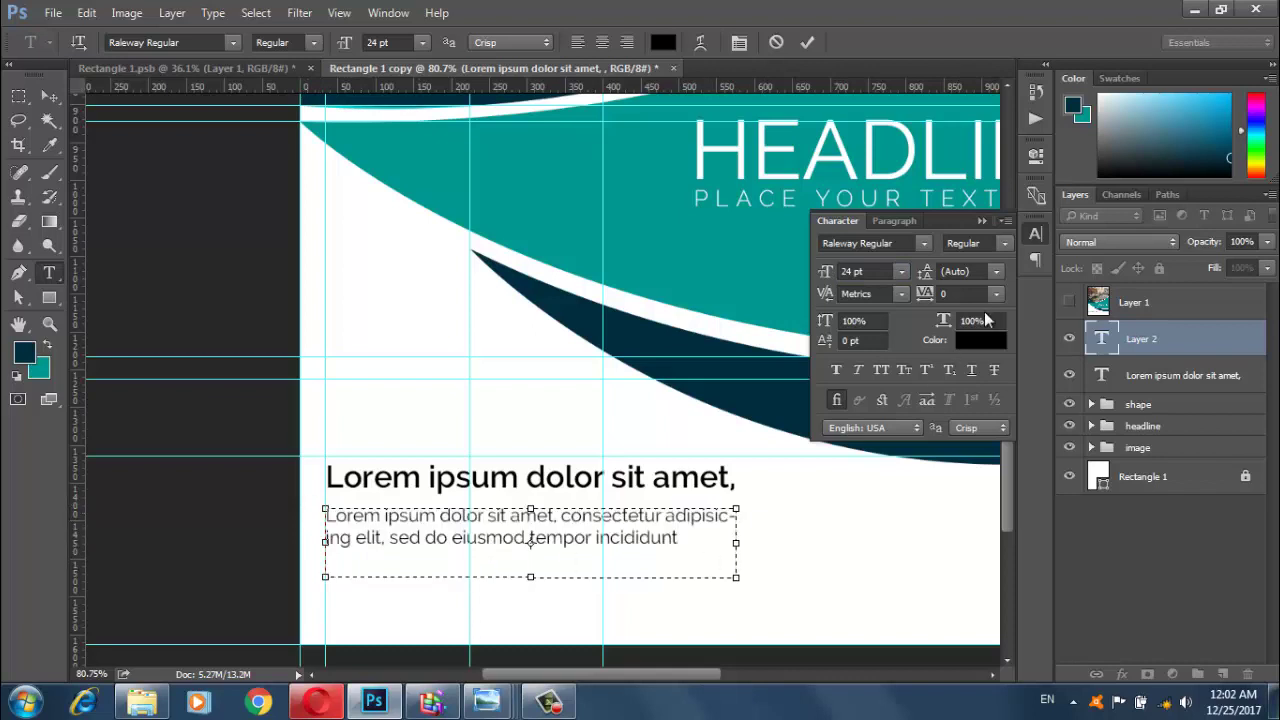
{"action": "left_click", "coordinate": [871, 270]}
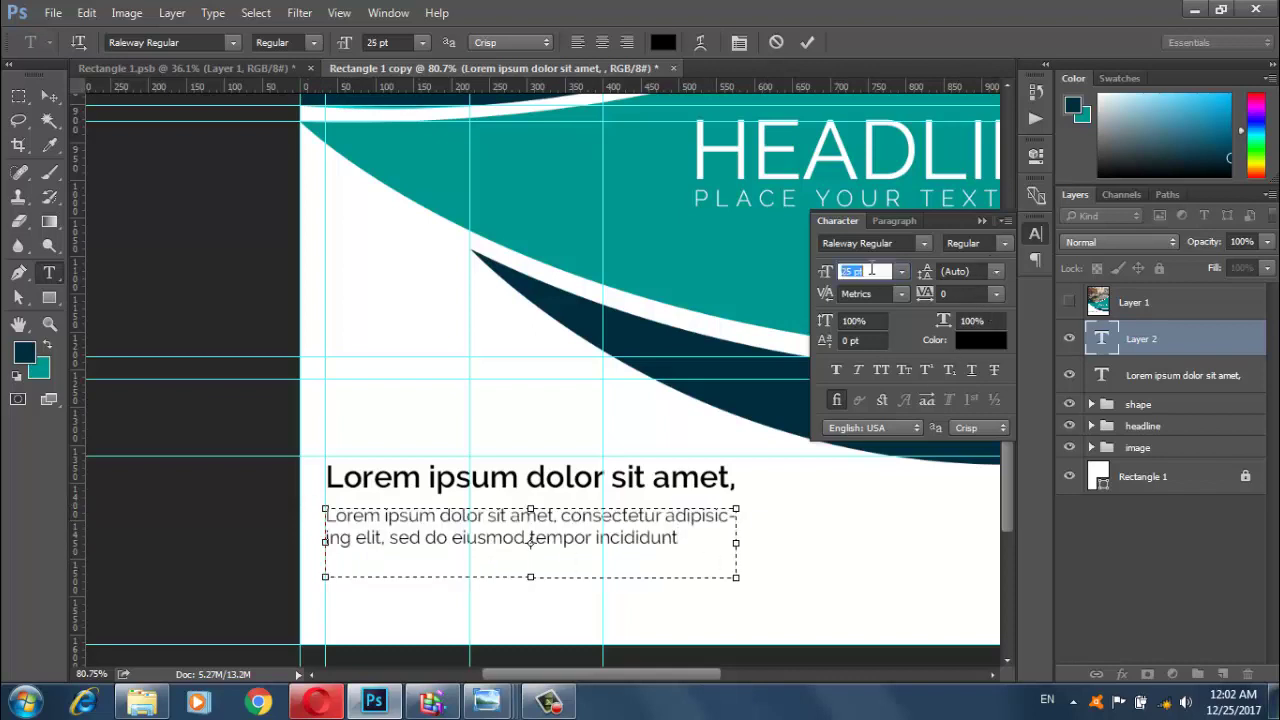
{"action": "key", "text": "Up"}
{"action": "left_click", "coordinate": [980, 221]}
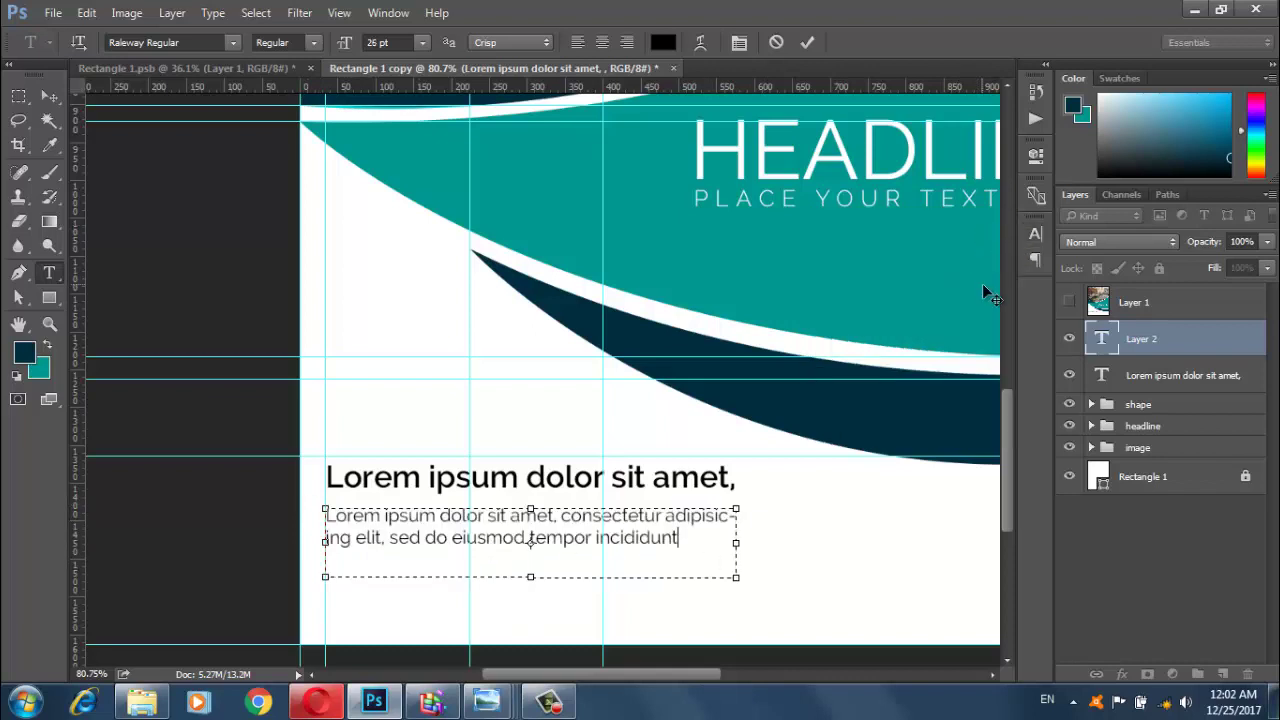
{"action": "left_click", "coordinate": [809, 43]}
Keep the paragraph text colour black
{"action": "left_click", "coordinate": [1036, 234]}
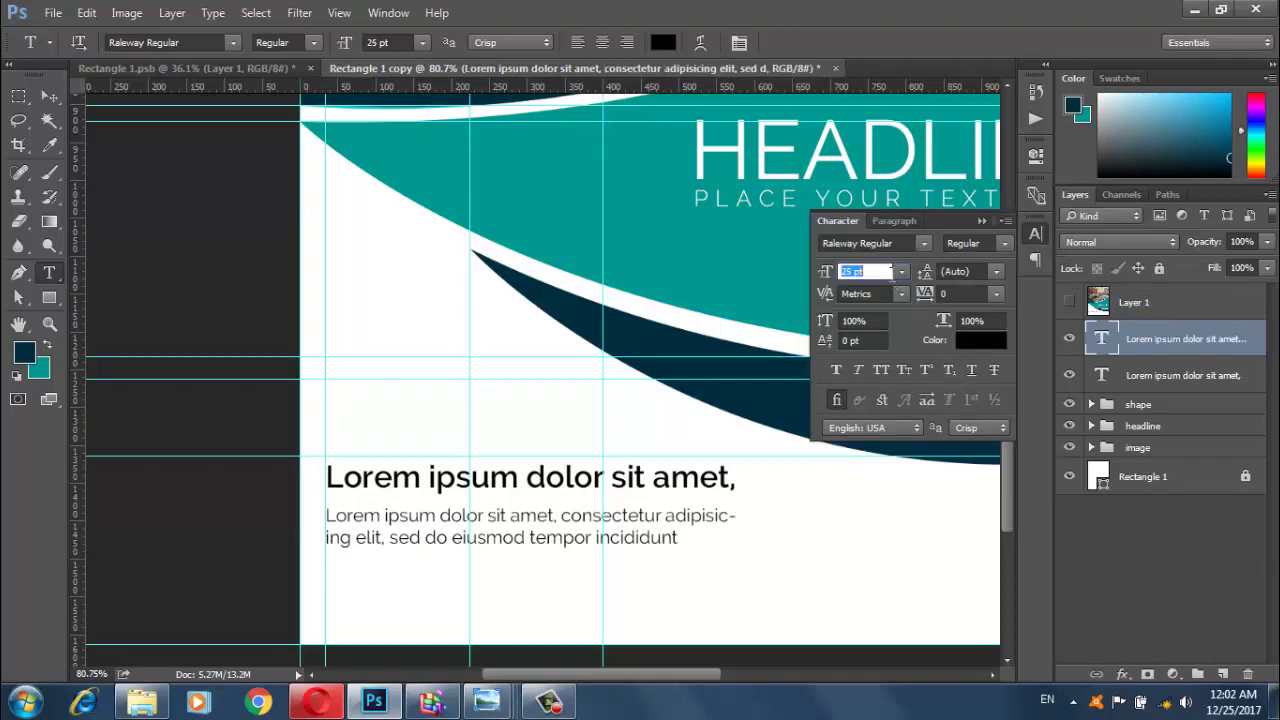
{"action": "left_click", "coordinate": [977, 342]}
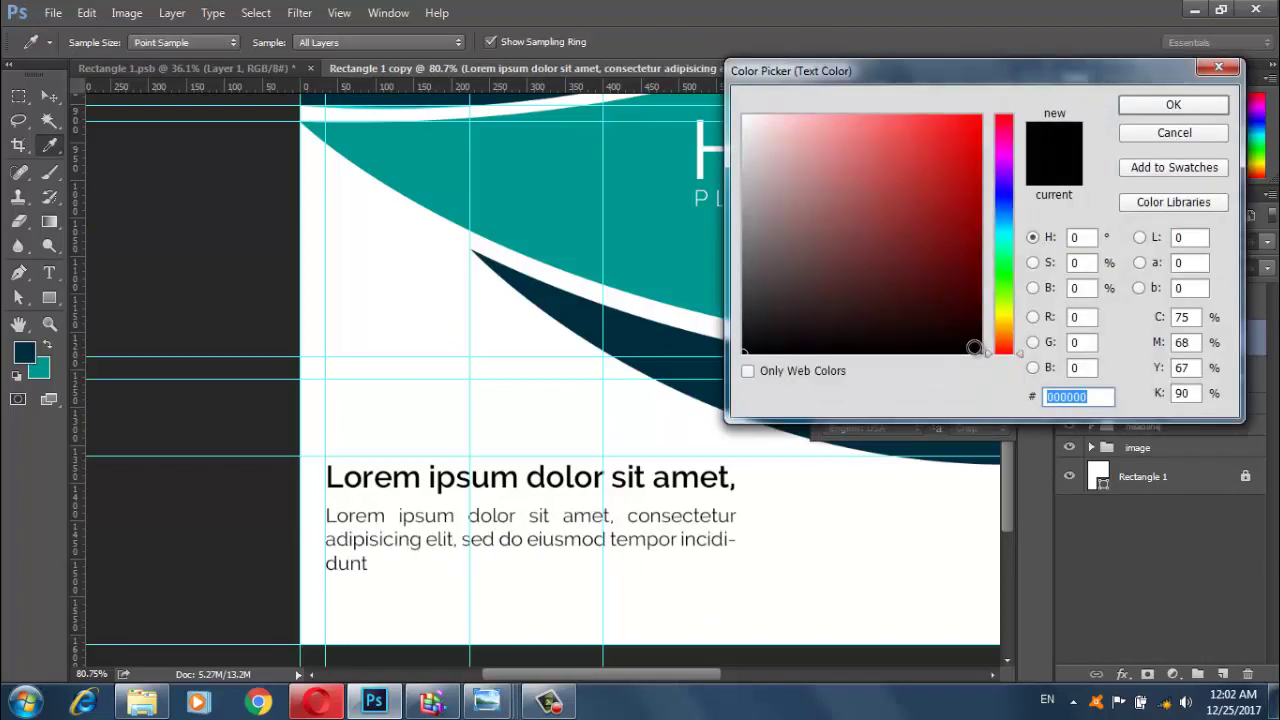
{"action": "left_click", "coordinate": [1180, 106]}
{"action": "left_click", "coordinate": [982, 222]}
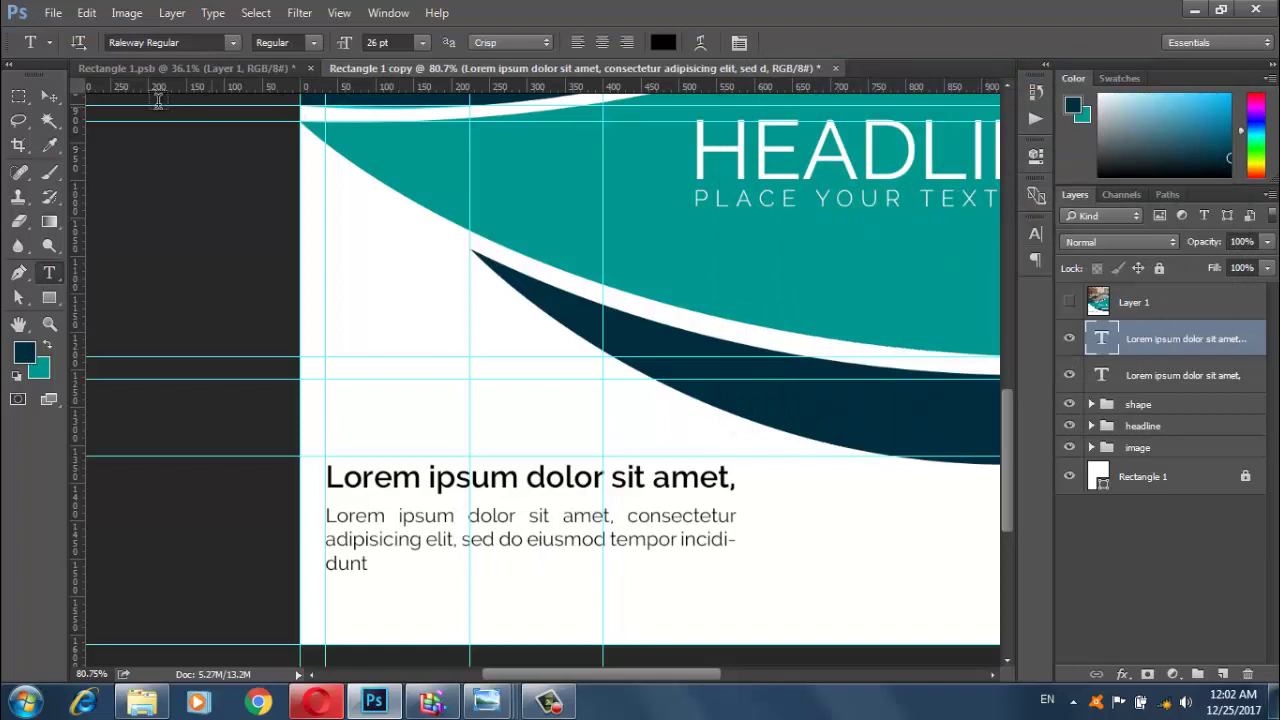
{"action": "left_click", "coordinate": [49, 96]}
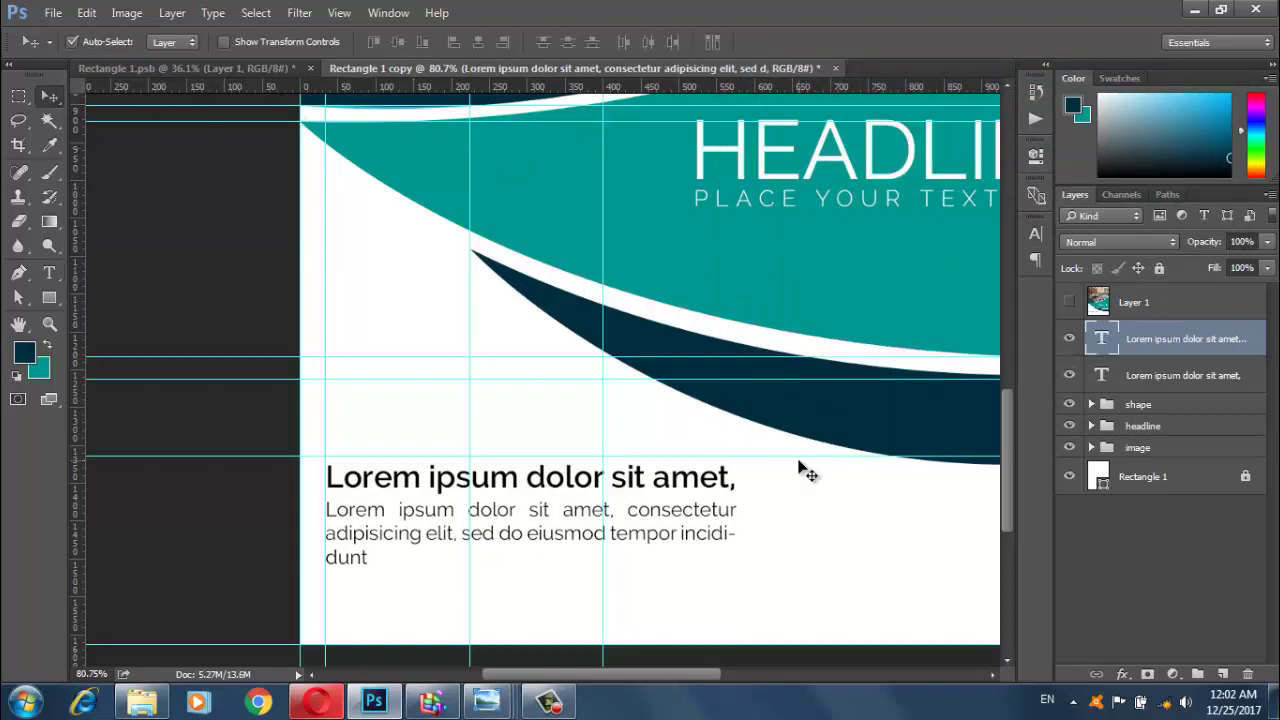
Delete 'incididunt' so the paragraph ends at 'tempor', and commit
{"action": "double_click", "coordinate": [1101, 339]}
{"action": "left_click_drag", "start_coordinate": [378, 561], "coordinate": [326, 531]}
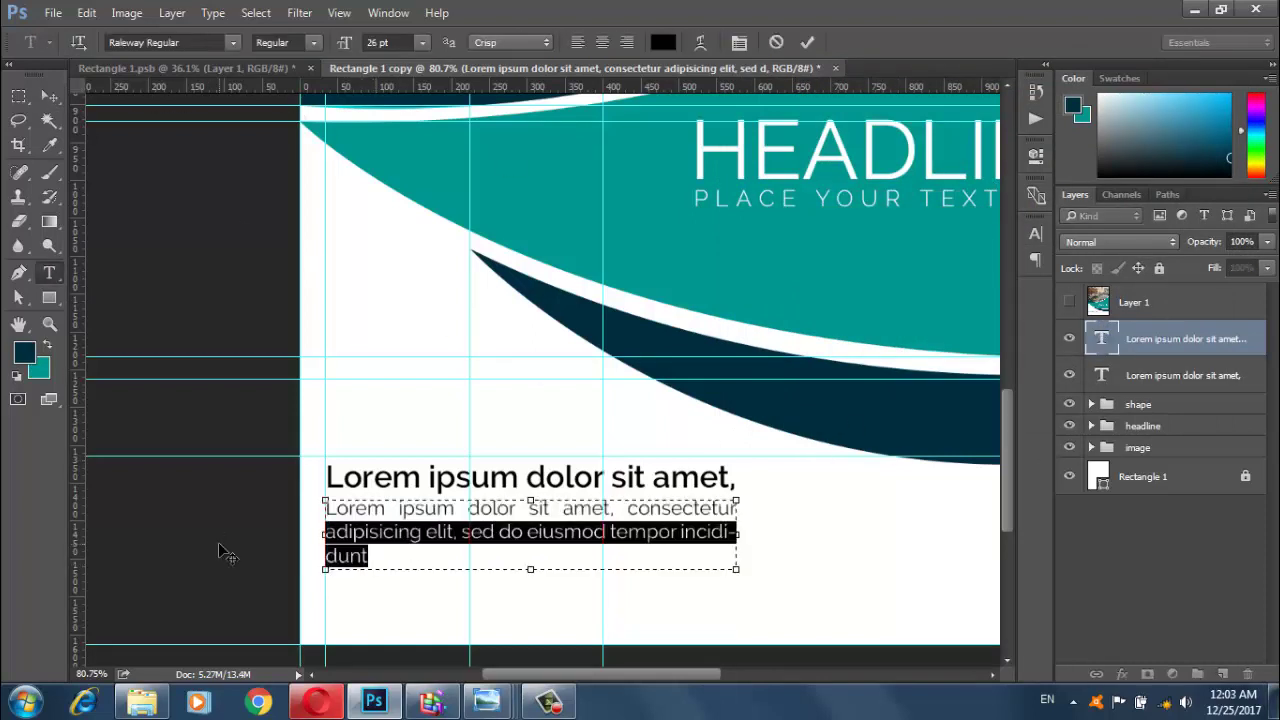
{"action": "left_click_drag", "start_coordinate": [682, 531], "coordinate": [688, 566]}
{"action": "key", "text": "BackSpace"}
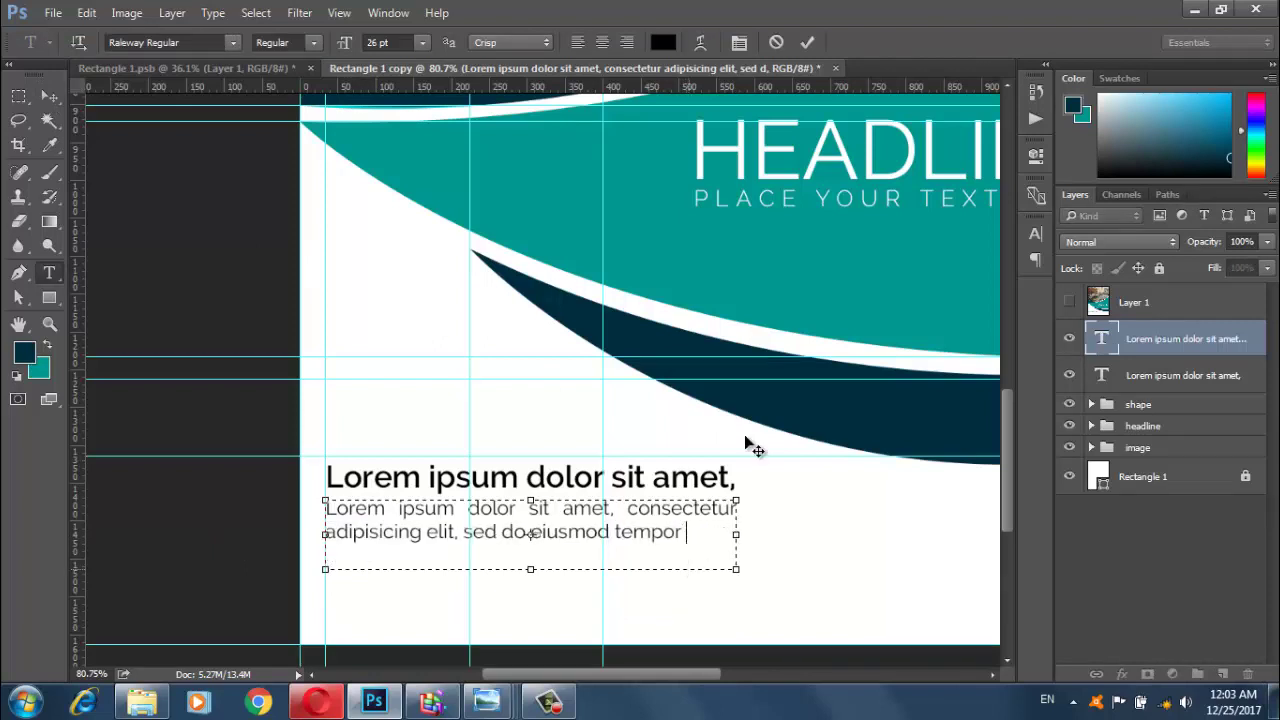
{"action": "left_click", "coordinate": [807, 42]}
{"action": "key", "text": "v"}
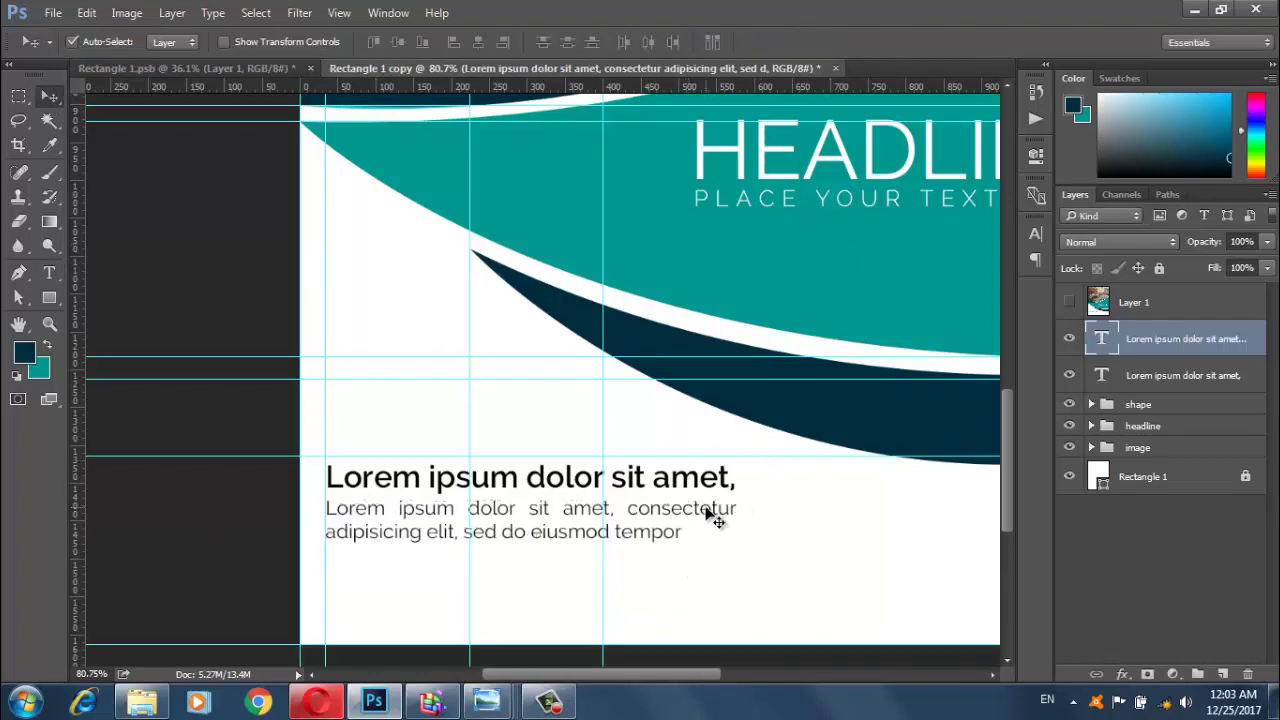
Check the finished reference flyer image, then return to the Photoshop document
{"action": "scroll", "coordinate": [437, 457], "scroll_direction": "down", "scroll_amount": 2}
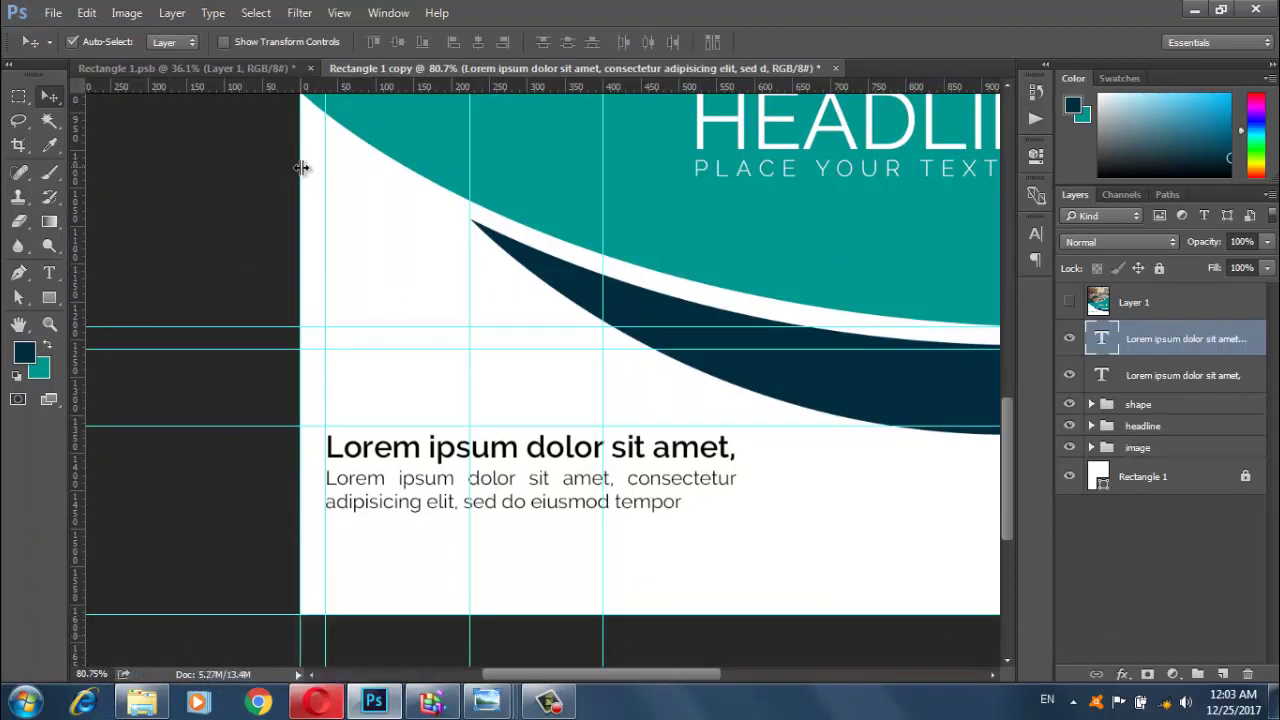
{"action": "left_click", "coordinate": [53, 13]}
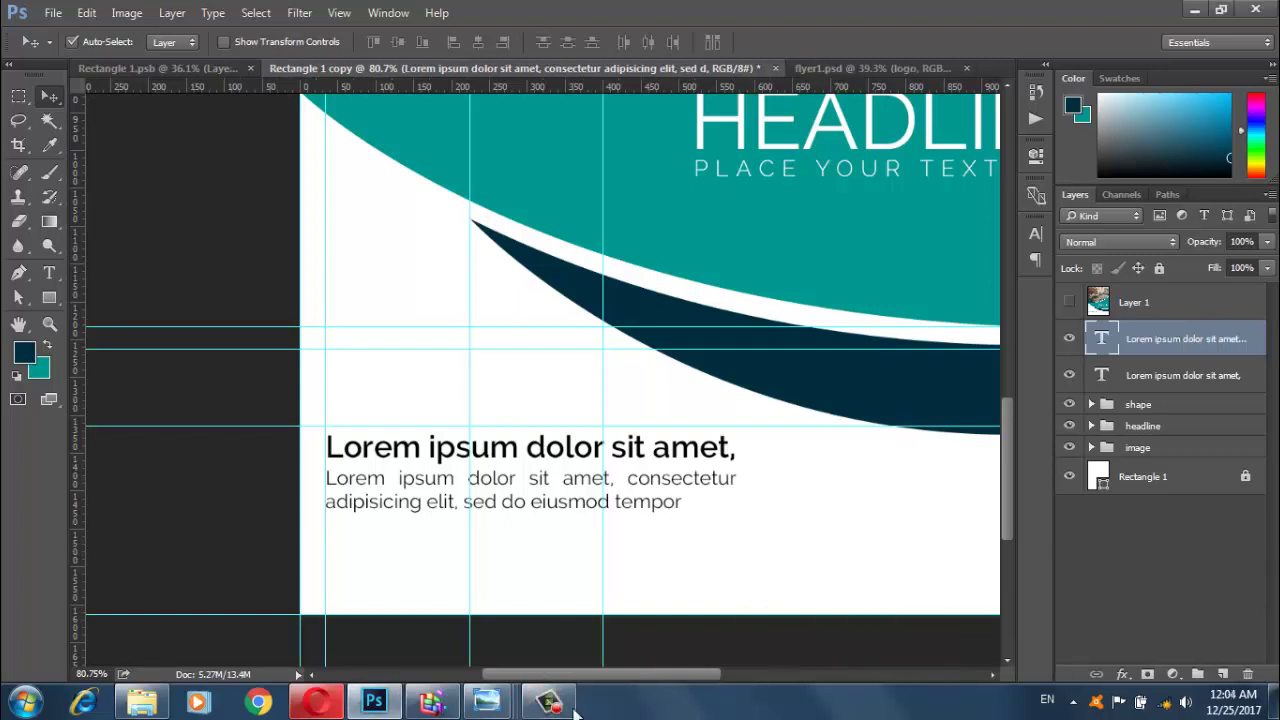
{"action": "mouse_move", "coordinate": [487, 702]}
{"action": "left_click", "coordinate": [330, 615]}
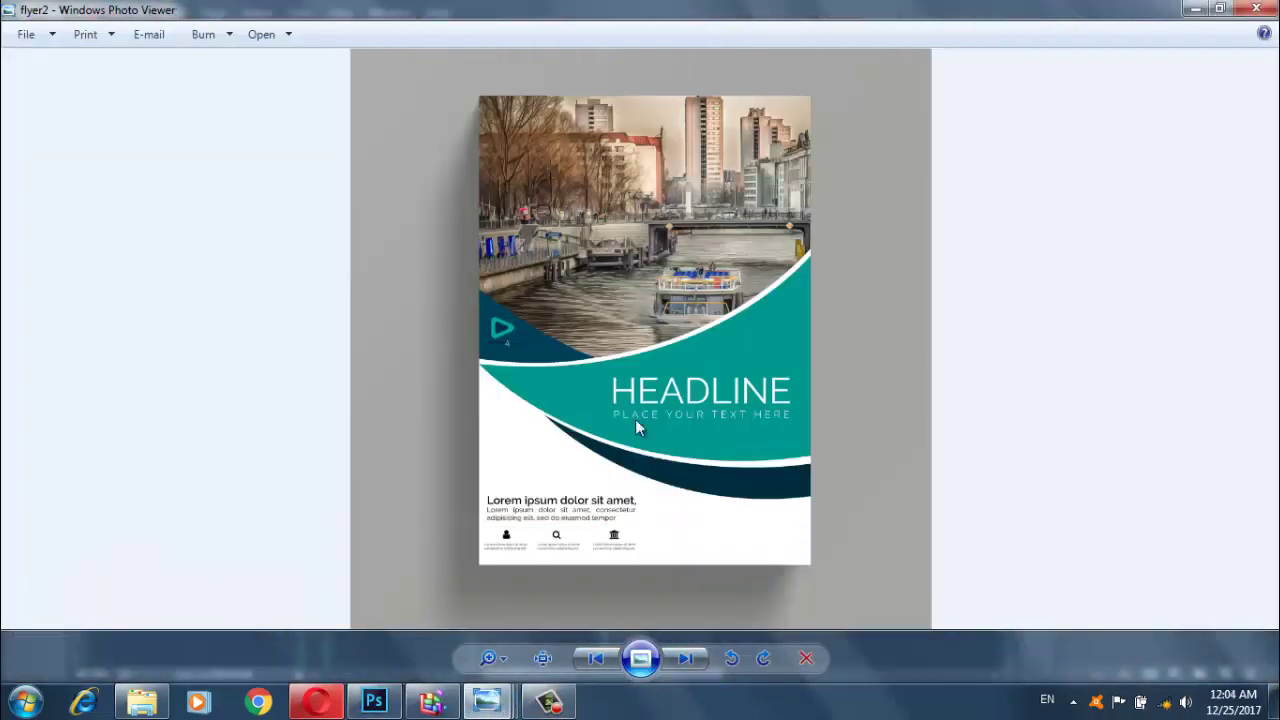
{"action": "left_click", "coordinate": [374, 702]}
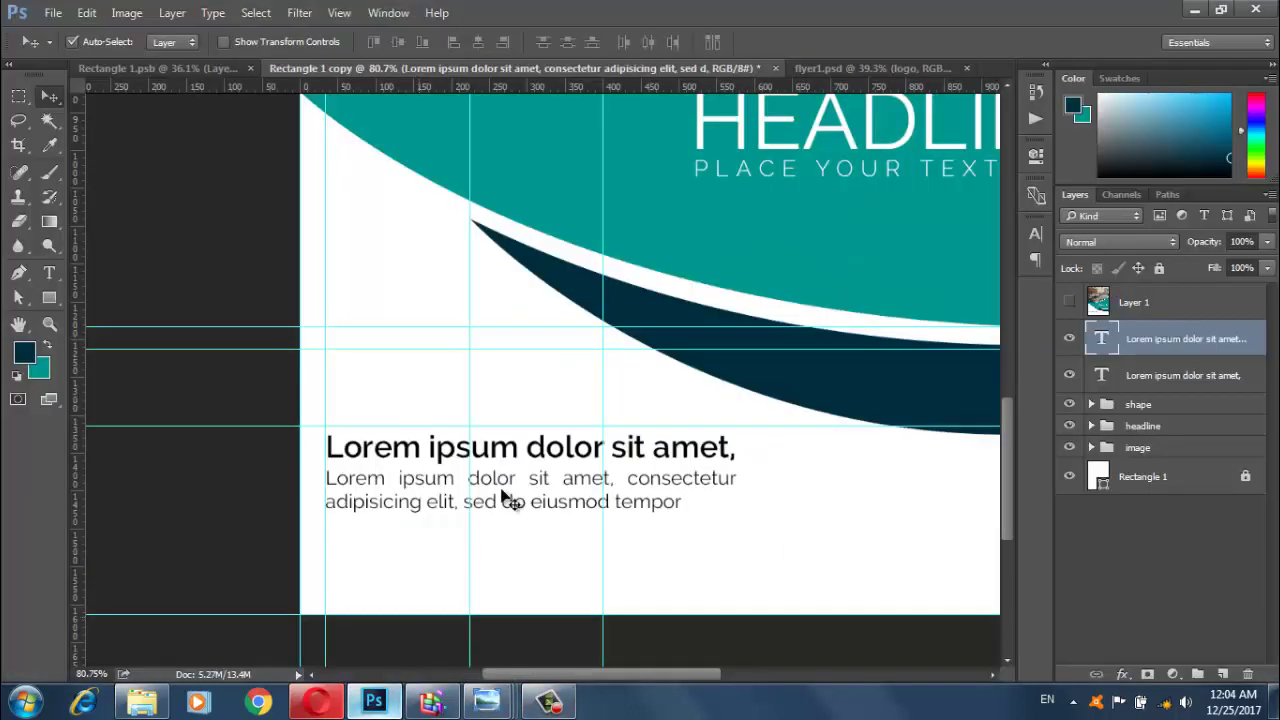
Duplicate flyer1.psd's 'text' group into the Rectangle 1 copy document
{"action": "left_click", "coordinate": [855, 68]}
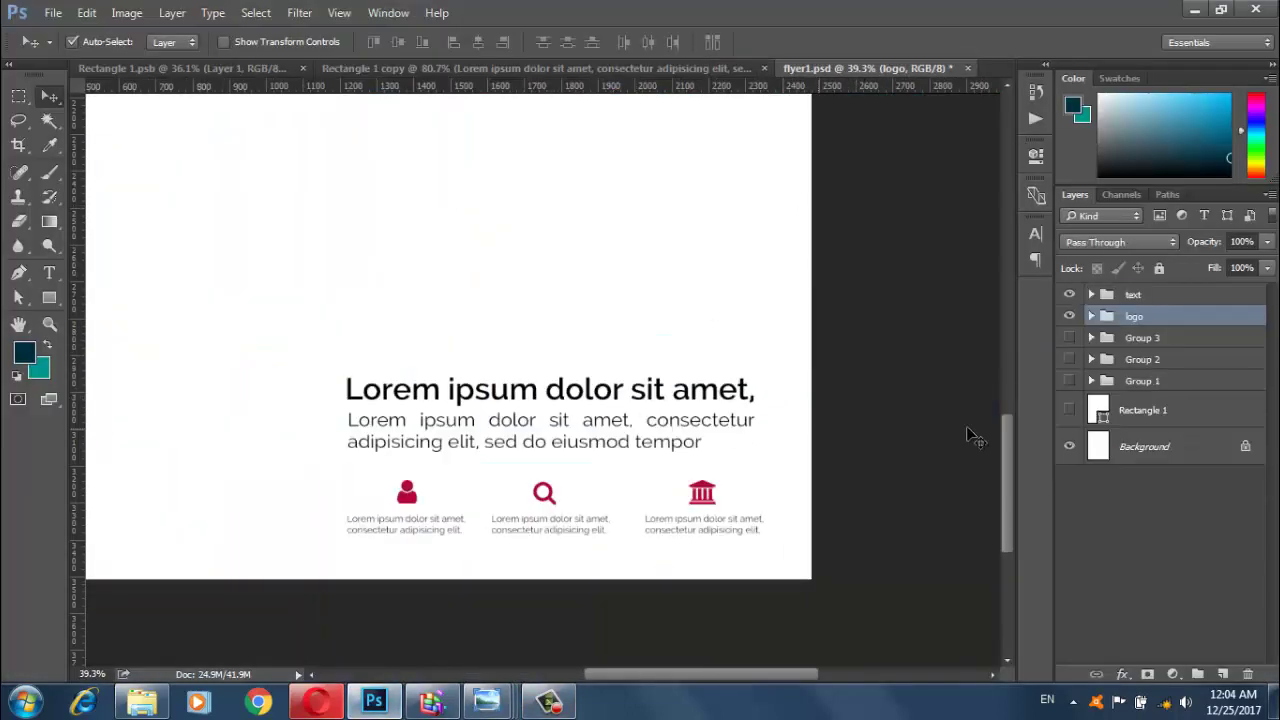
{"action": "left_click", "coordinate": [1136, 295]}
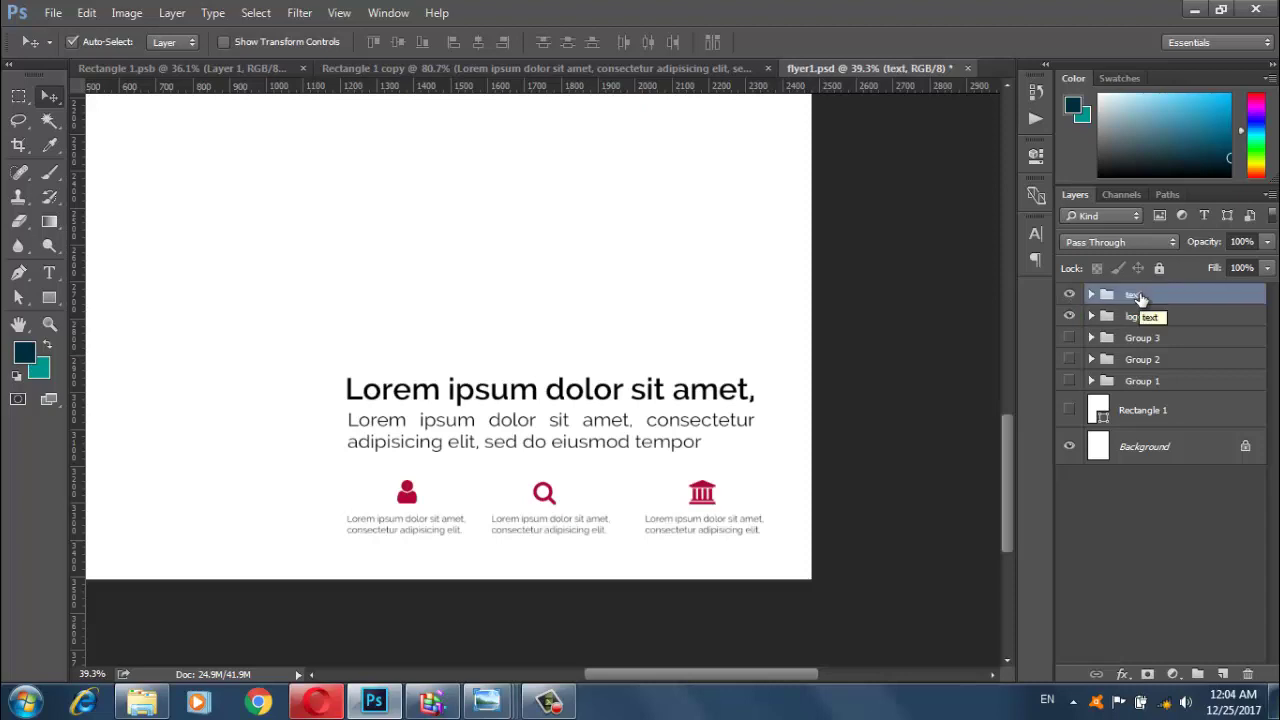
{"action": "right_click", "coordinate": [1138, 296]}
{"action": "left_click", "coordinate": [1005, 126]}
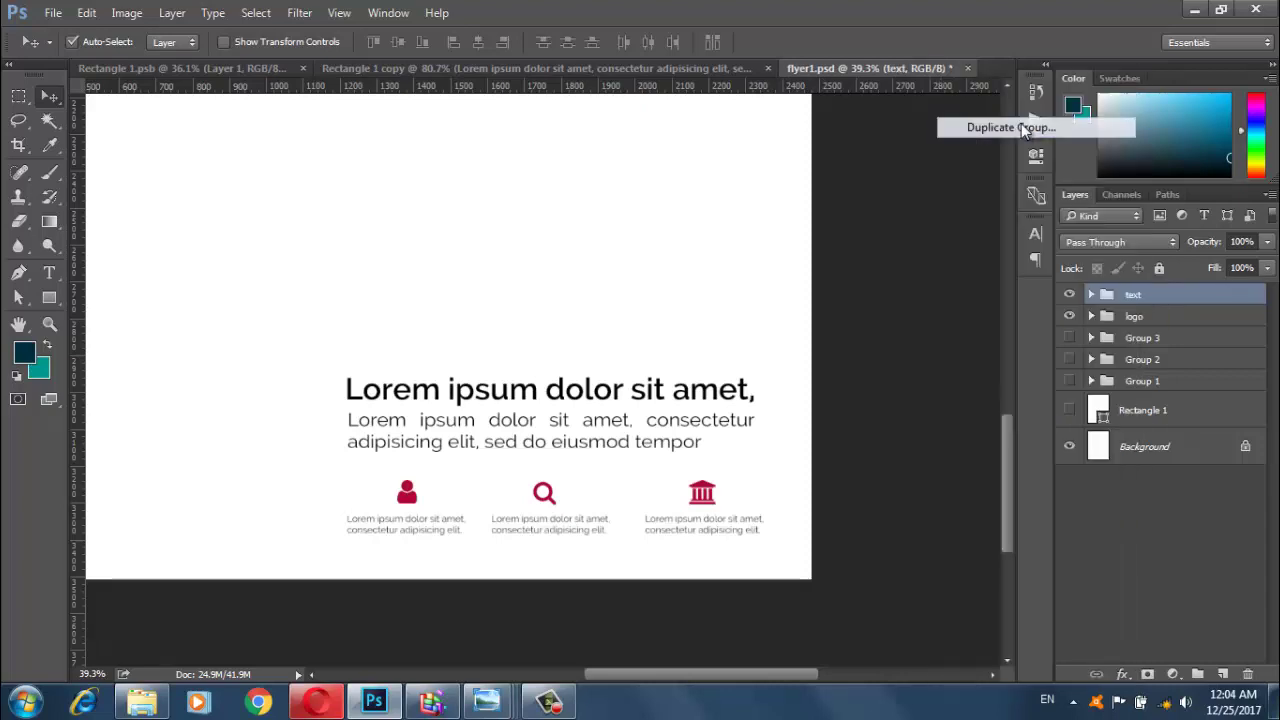
{"action": "left_click", "coordinate": [570, 282]}
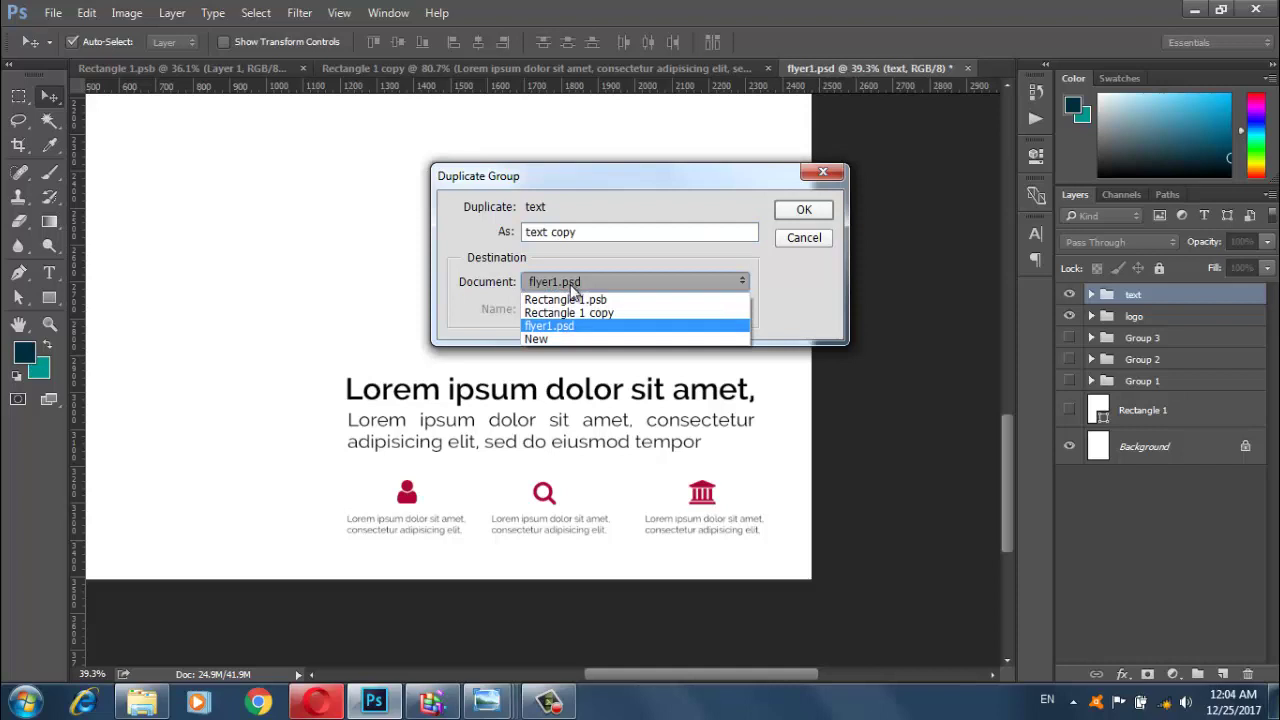
{"action": "left_click", "coordinate": [585, 313]}
{"action": "left_click", "coordinate": [804, 209]}
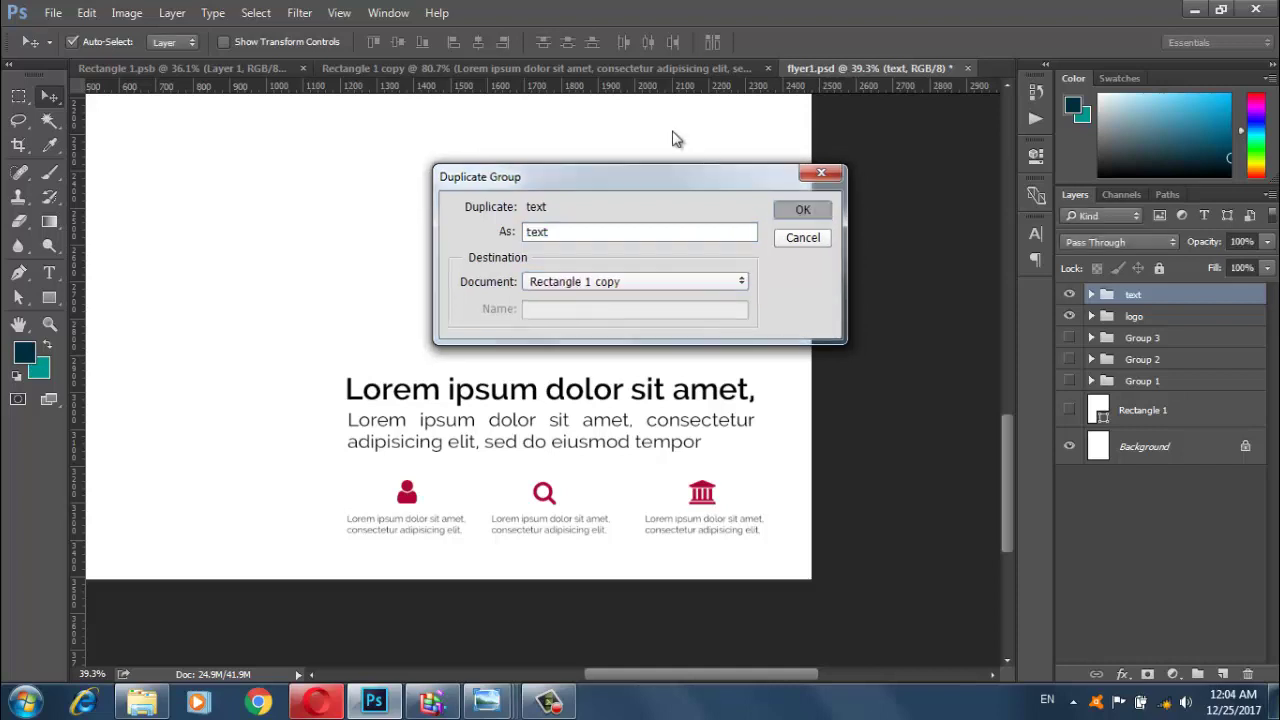
{"action": "left_click", "coordinate": [510, 68]}
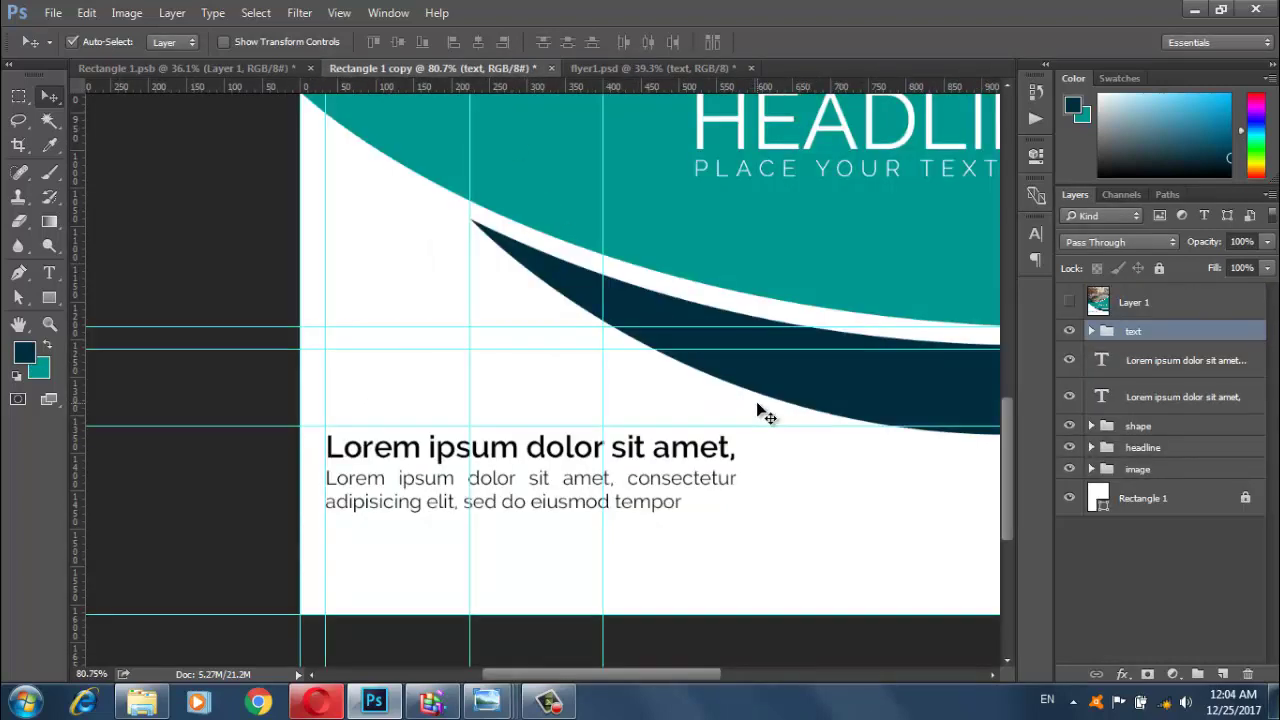
Move the copied text group up onto the flyer's lower section with Free Transform
{"action": "scroll", "coordinate": [758, 407], "scroll_direction": "down", "scroll_amount": 5}
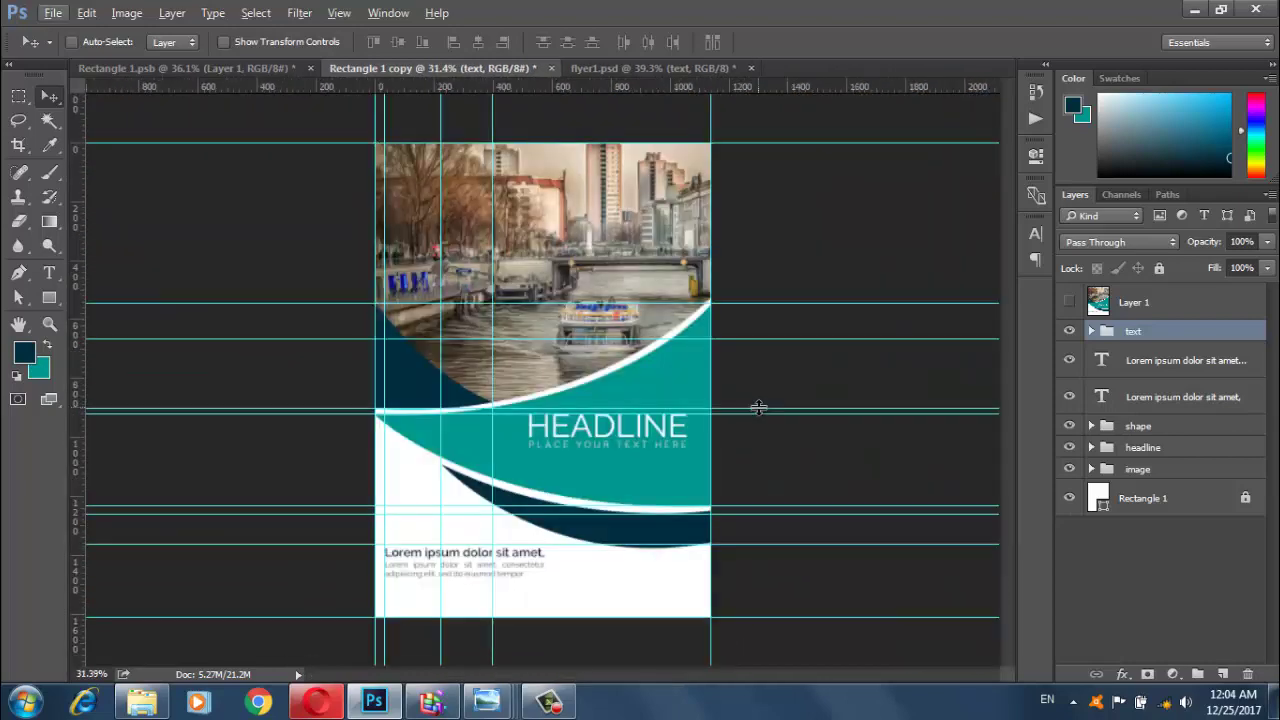
{"action": "key", "text": "ctrl+t"}
{"action": "scroll", "coordinate": [758, 407], "scroll_direction": "down", "scroll_amount": 2}
{"action": "scroll", "coordinate": [757, 406], "scroll_direction": "down", "scroll_amount": 2}
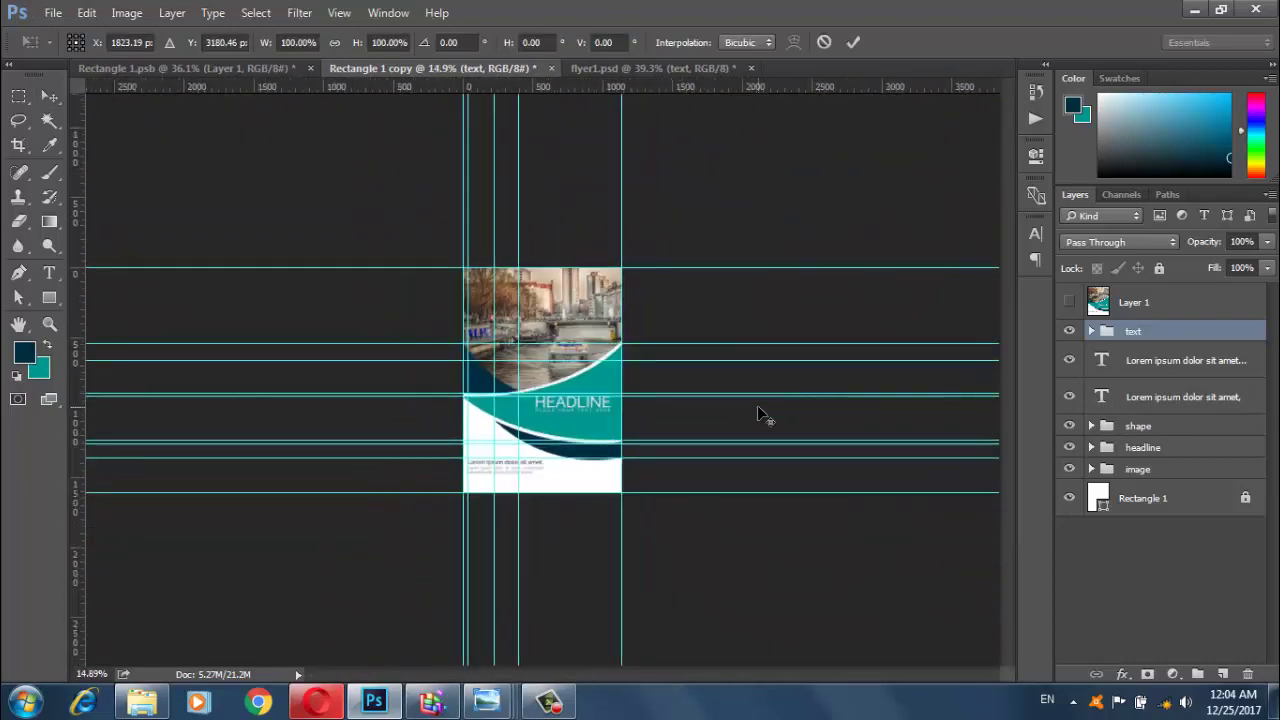
{"action": "scroll", "coordinate": [757, 413], "scroll_direction": "down", "scroll_amount": 2}
{"action": "scroll", "coordinate": [757, 413], "scroll_direction": "down", "scroll_amount": 1}
{"action": "left_click_drag", "start_coordinate": [667, 580], "coordinate": [545, 432]}
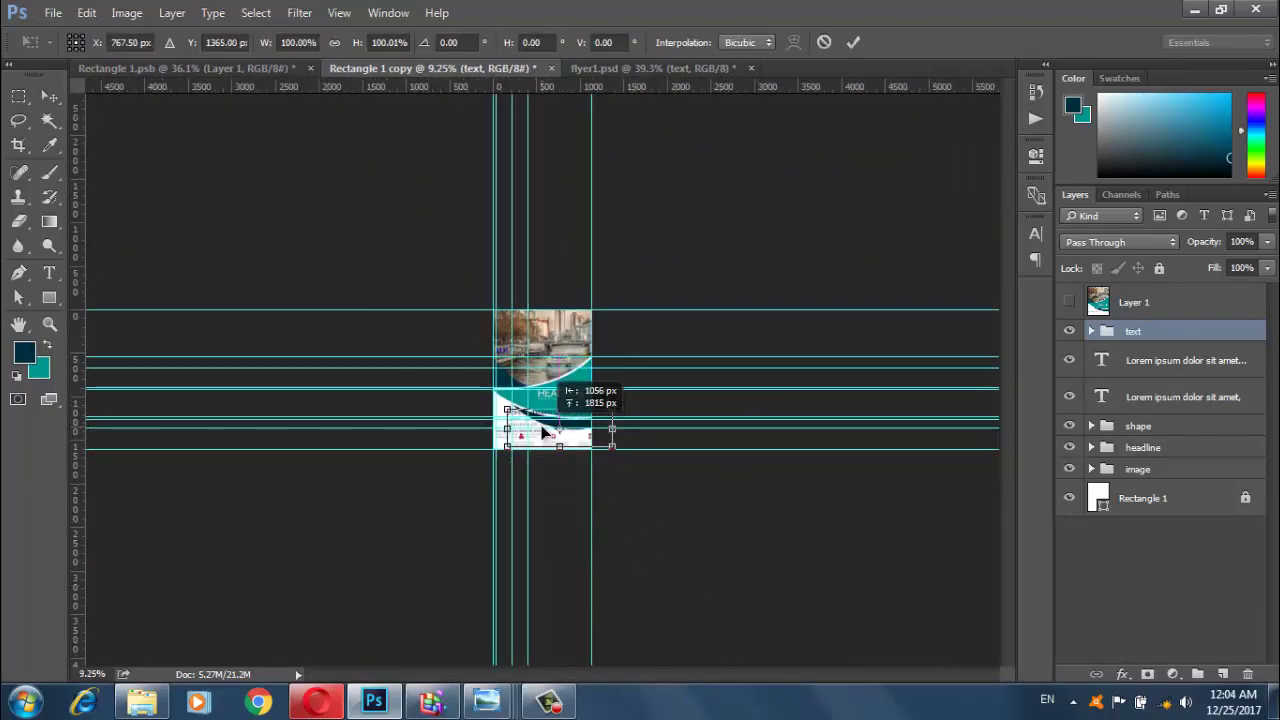
{"action": "scroll", "coordinate": [663, 482], "scroll_direction": "up", "scroll_amount": 2}
{"action": "scroll", "coordinate": [663, 482], "scroll_direction": "up", "scroll_amount": 7}
{"action": "scroll", "coordinate": [663, 482], "scroll_direction": "up", "scroll_amount": 1}
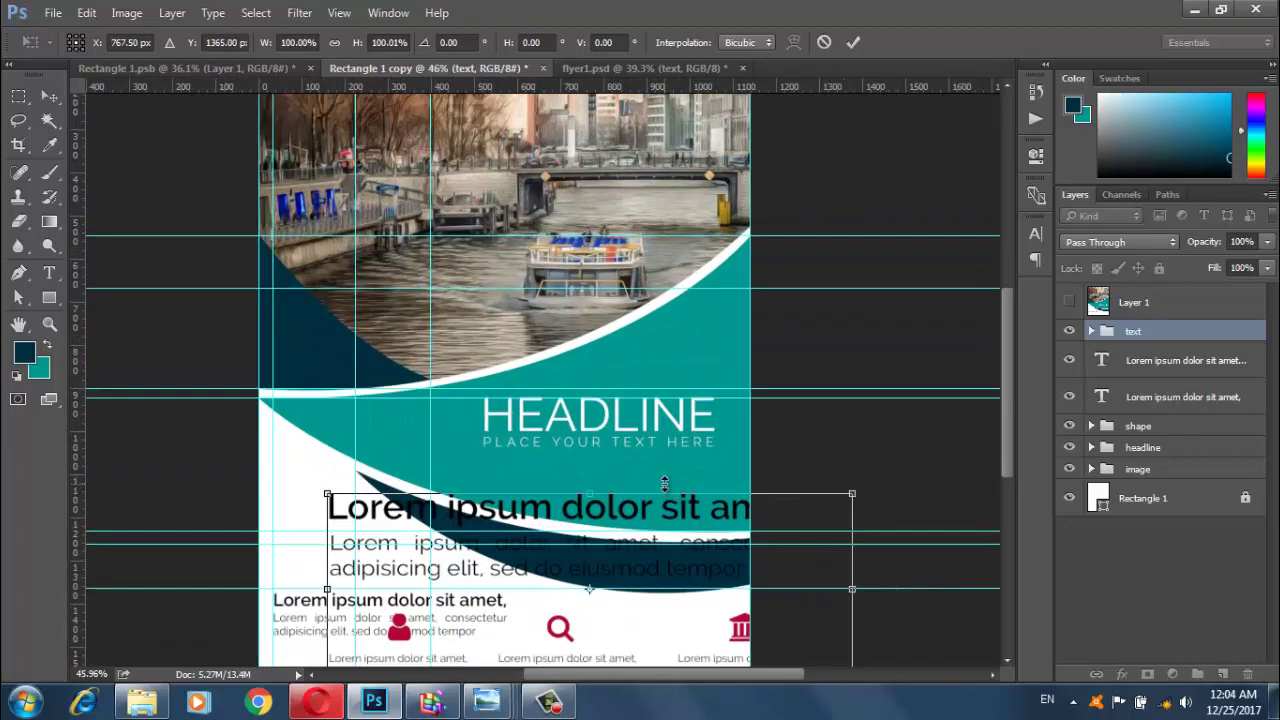
{"action": "scroll", "coordinate": [664, 483], "scroll_direction": "up", "scroll_amount": 1}
{"action": "scroll", "coordinate": [664, 483], "scroll_direction": "up", "scroll_amount": 1}
{"action": "scroll", "coordinate": [676, 400], "scroll_direction": "up", "scroll_amount": 1}
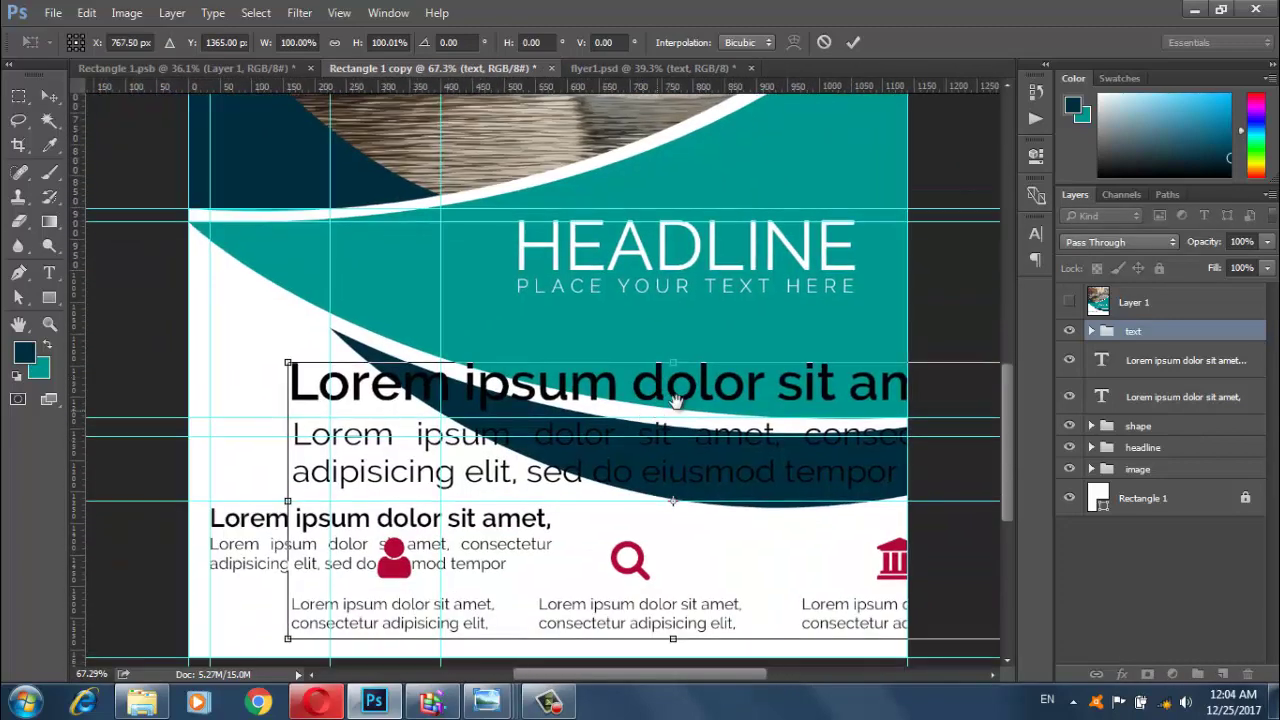
{"action": "left_click_drag", "start_coordinate": [676, 400], "coordinate": [711, 363]}
{"action": "key", "text": "Return"}
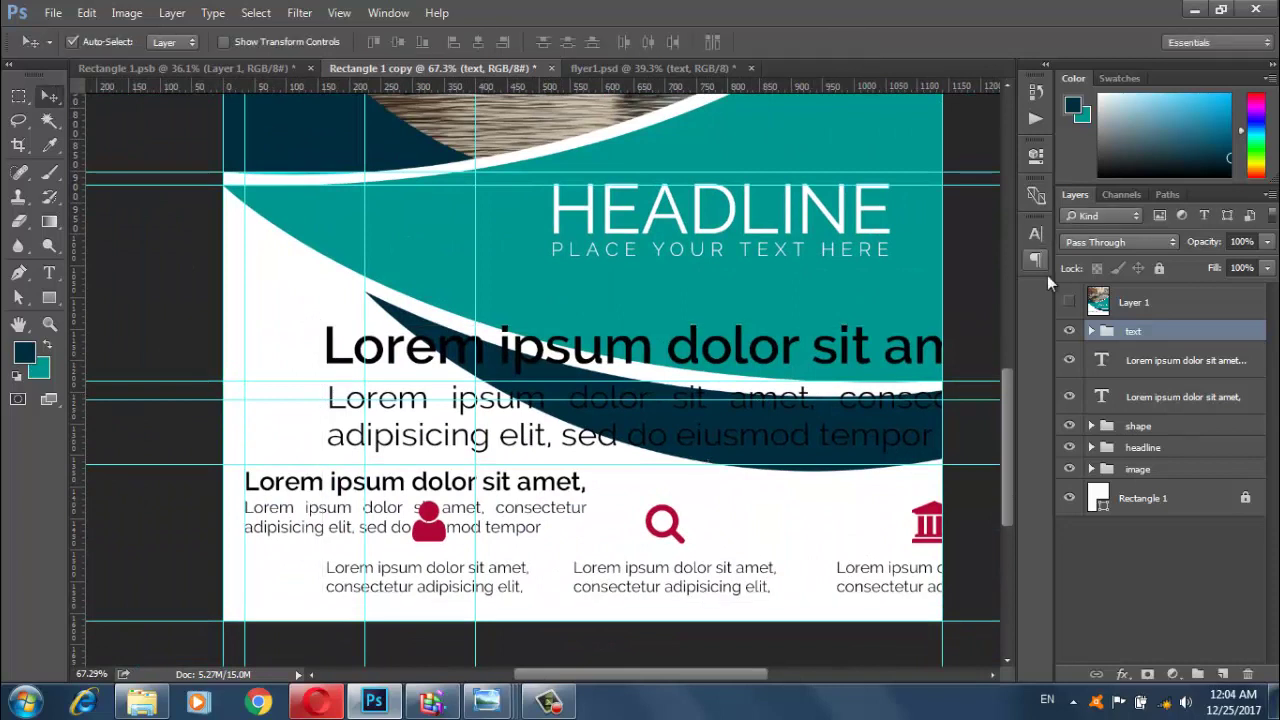
Hide the group's heading, paragraph and captions, leaving the three icon layers selected
{"action": "left_click", "coordinate": [1092, 332]}
{"action": "left_click_drag", "start_coordinate": [1073, 372], "coordinate": [1063, 405]}
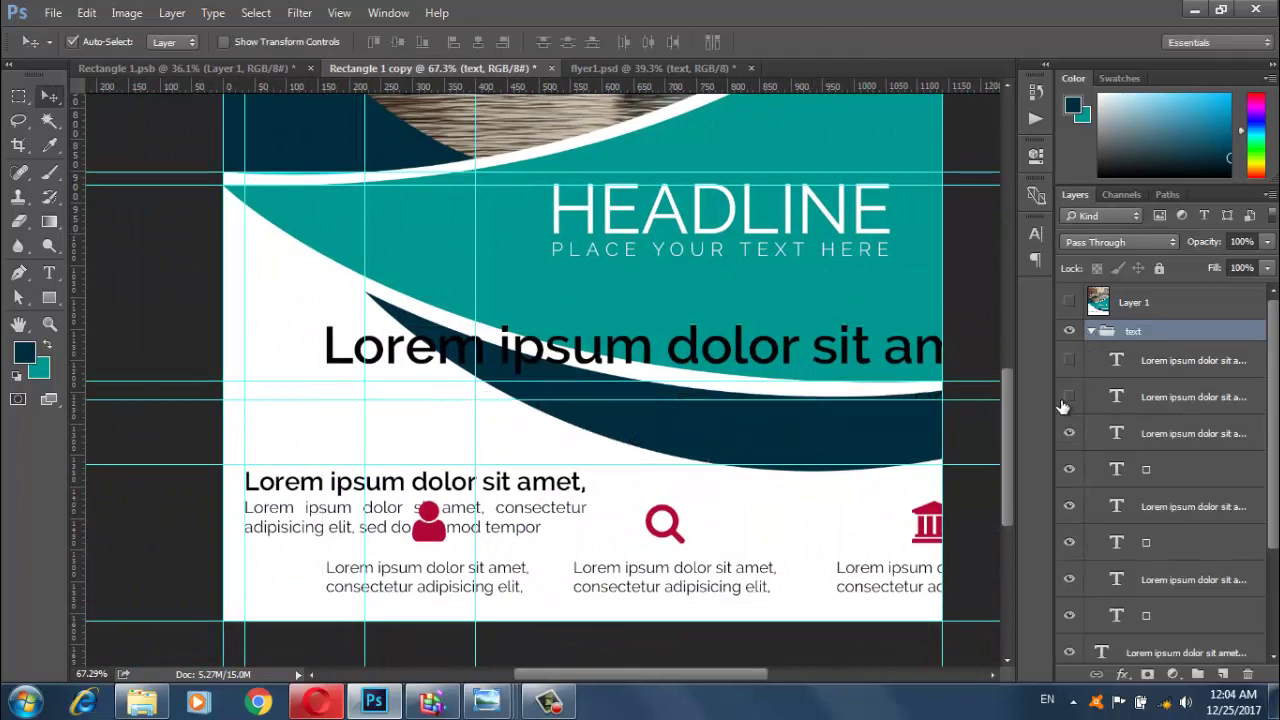
{"action": "left_click", "coordinate": [1150, 471]}
{"action": "scroll", "coordinate": [663, 486], "scroll_direction": "down", "scroll_amount": 1}
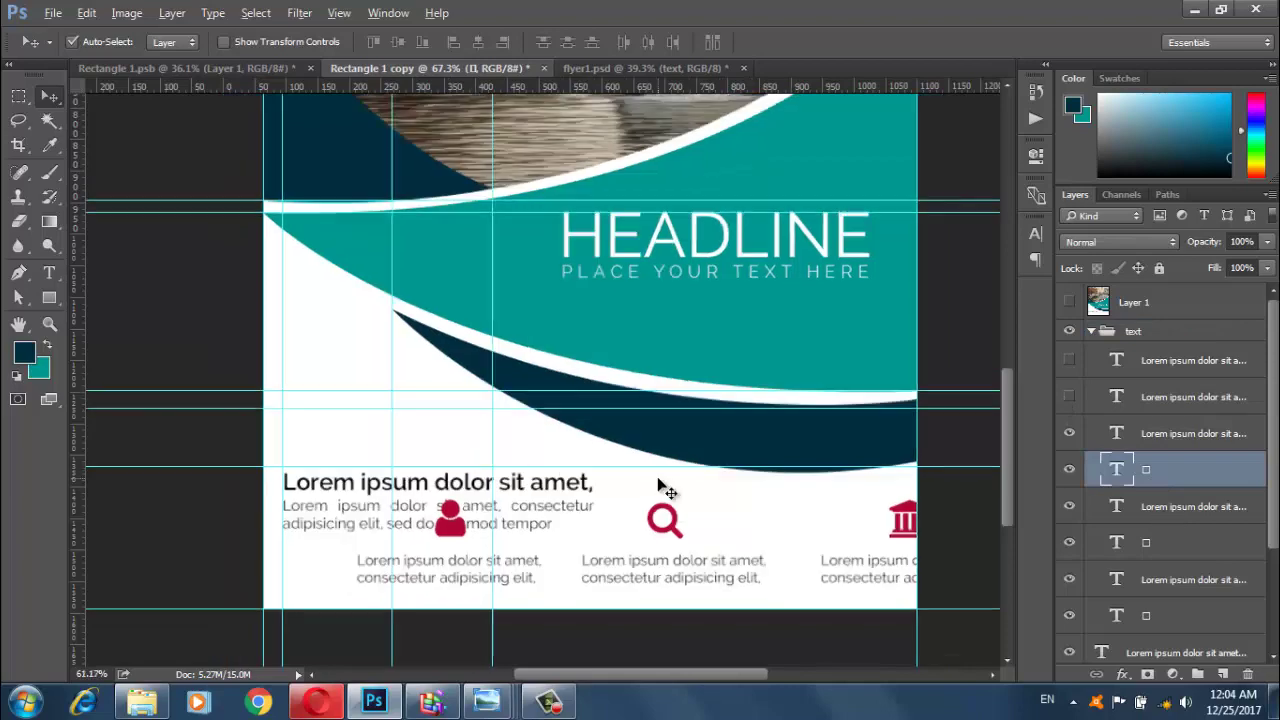
{"action": "scroll", "coordinate": [660, 495], "scroll_direction": "up", "scroll_amount": 2}
{"action": "scroll", "coordinate": [659, 500], "scroll_direction": "down", "scroll_amount": 5}
{"action": "scroll", "coordinate": [663, 369], "scroll_direction": "down", "scroll_amount": 1}
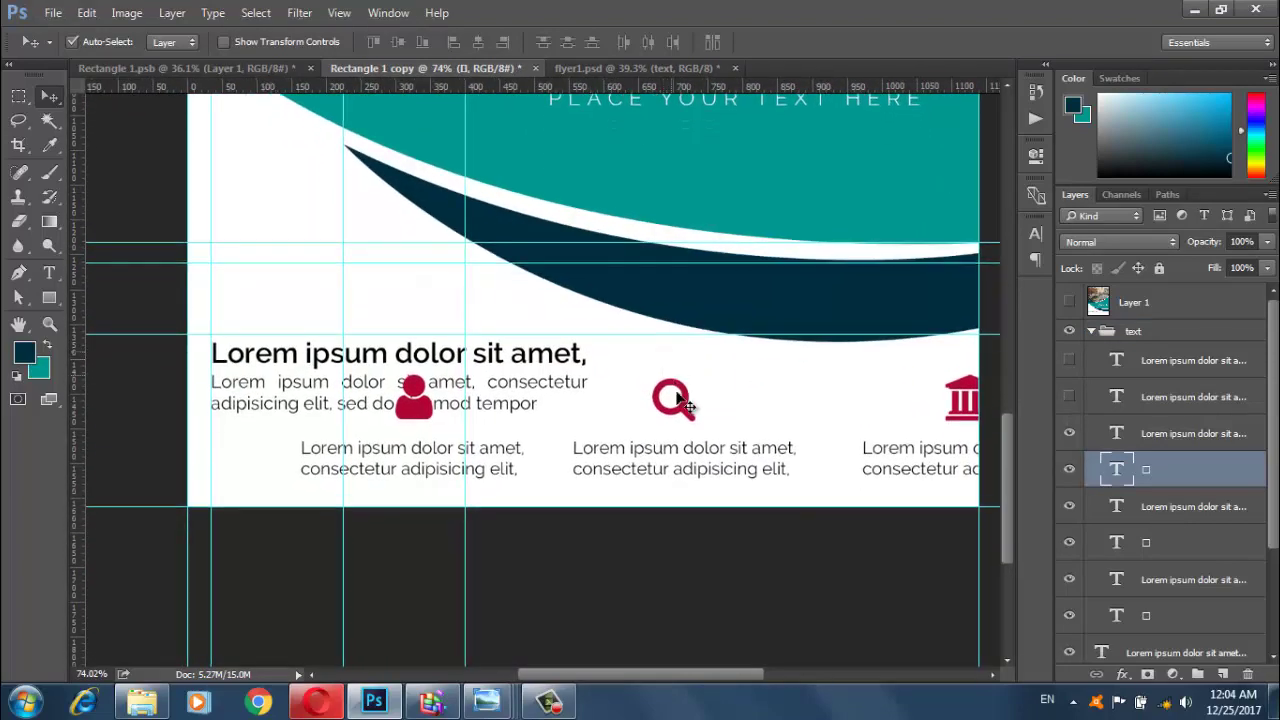
{"action": "left_click", "coordinate": [1069, 506]}
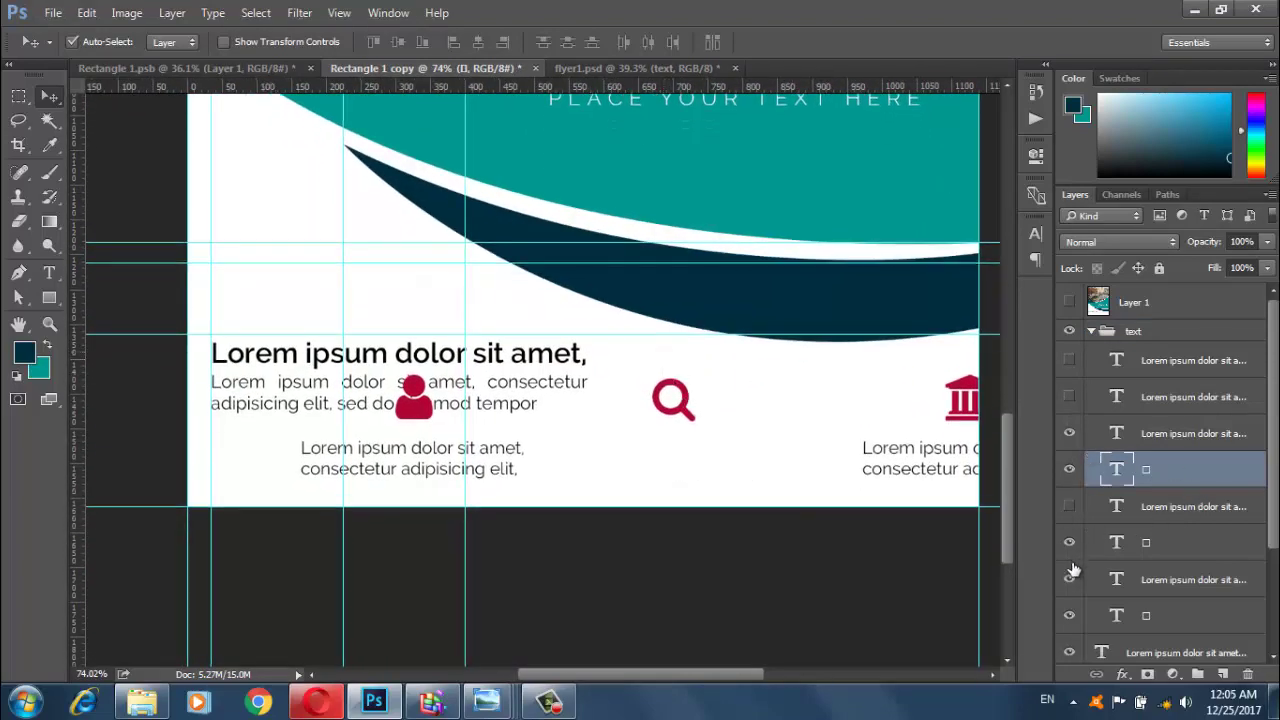
{"action": "left_click", "coordinate": [1070, 578]}
{"action": "left_click", "coordinate": [1070, 650]}
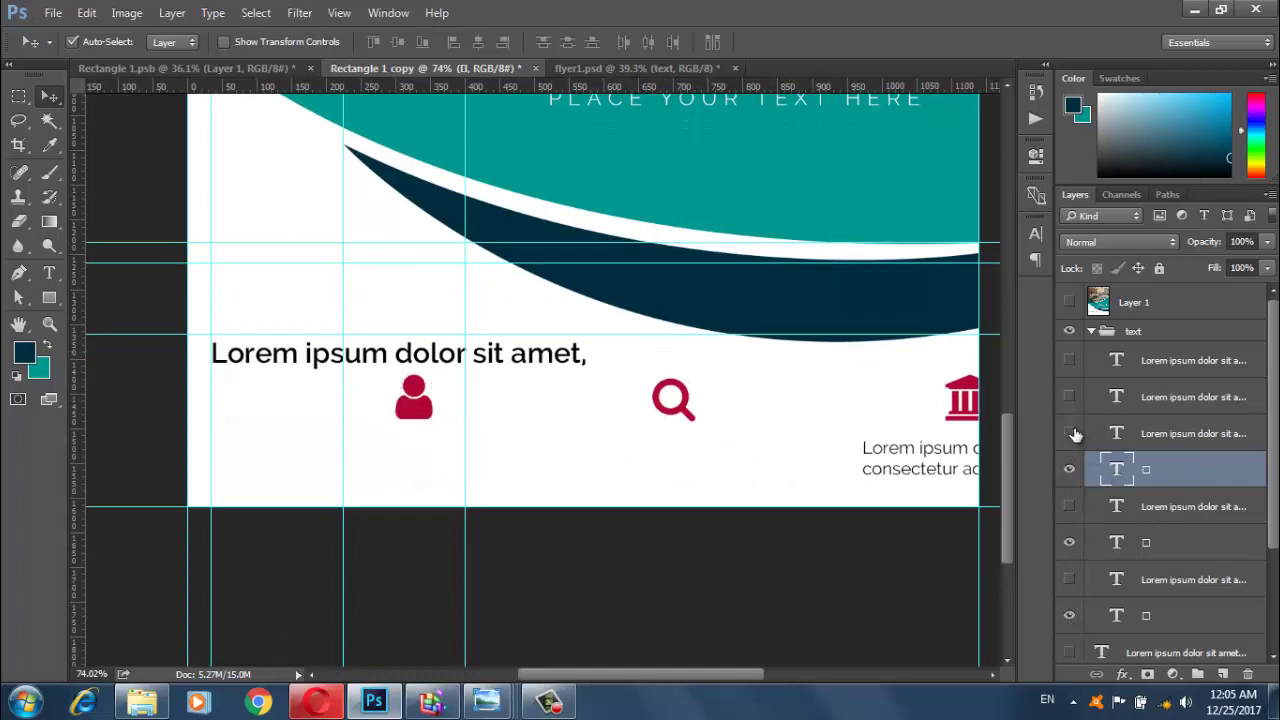
{"action": "left_click", "coordinate": [1070, 433]}
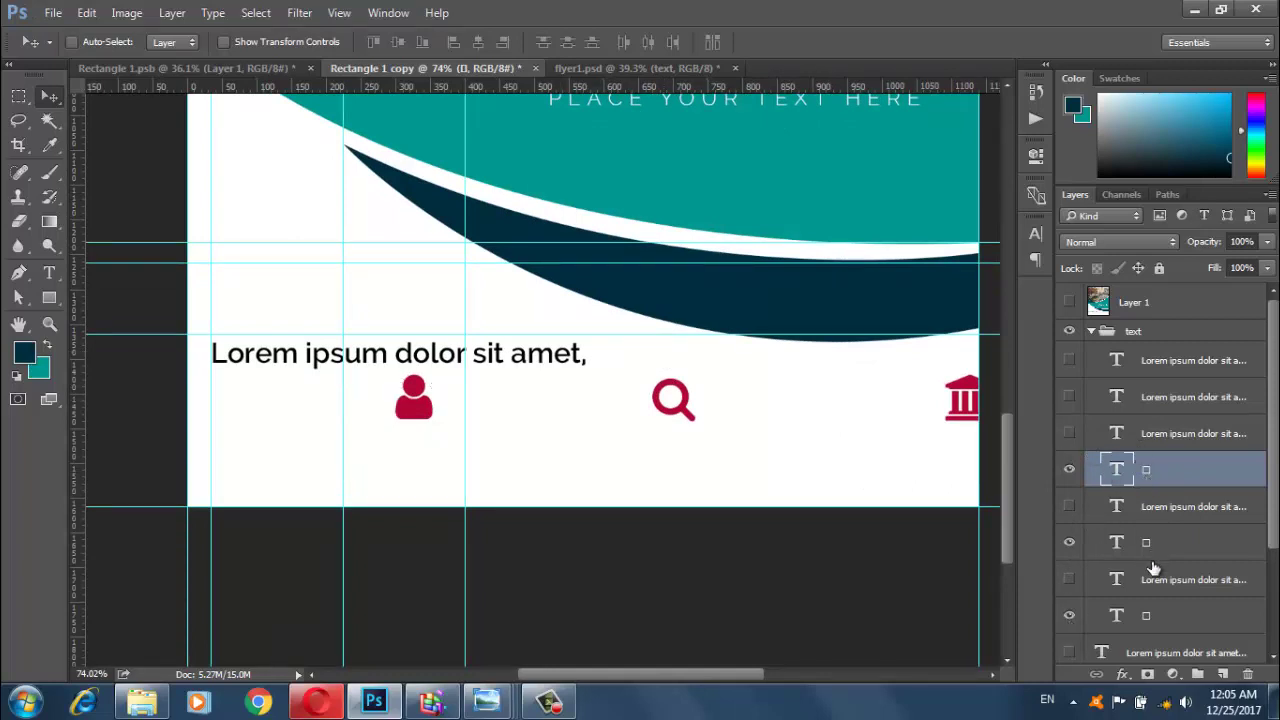
{"action": "left_click", "coordinate": [1150, 548], "text": "ctrl"}
{"action": "left_click", "coordinate": [1150, 615], "text": "ctrl"}
Set the three icons' font size to 40 pt
{"action": "left_click", "coordinate": [1038, 234]}
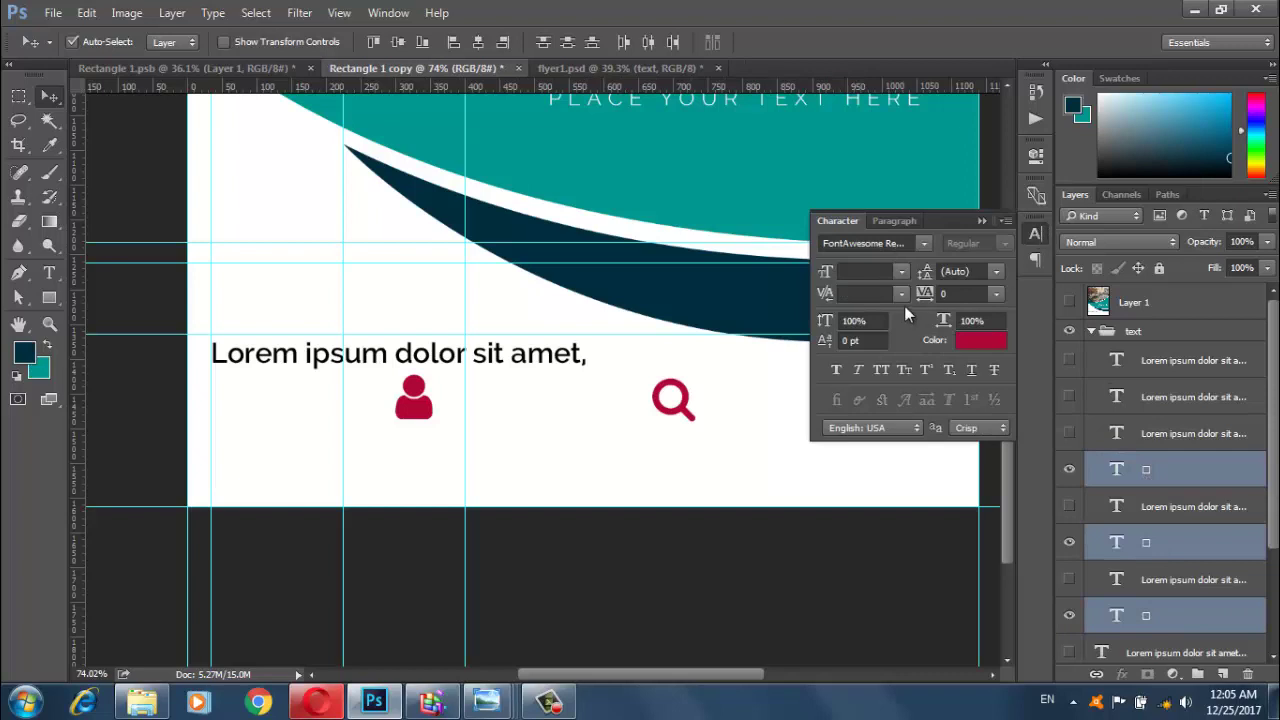
{"action": "left_click", "coordinate": [861, 270]}
{"action": "key", "text": "Return"}
{"action": "double_click", "coordinate": [860, 272]}
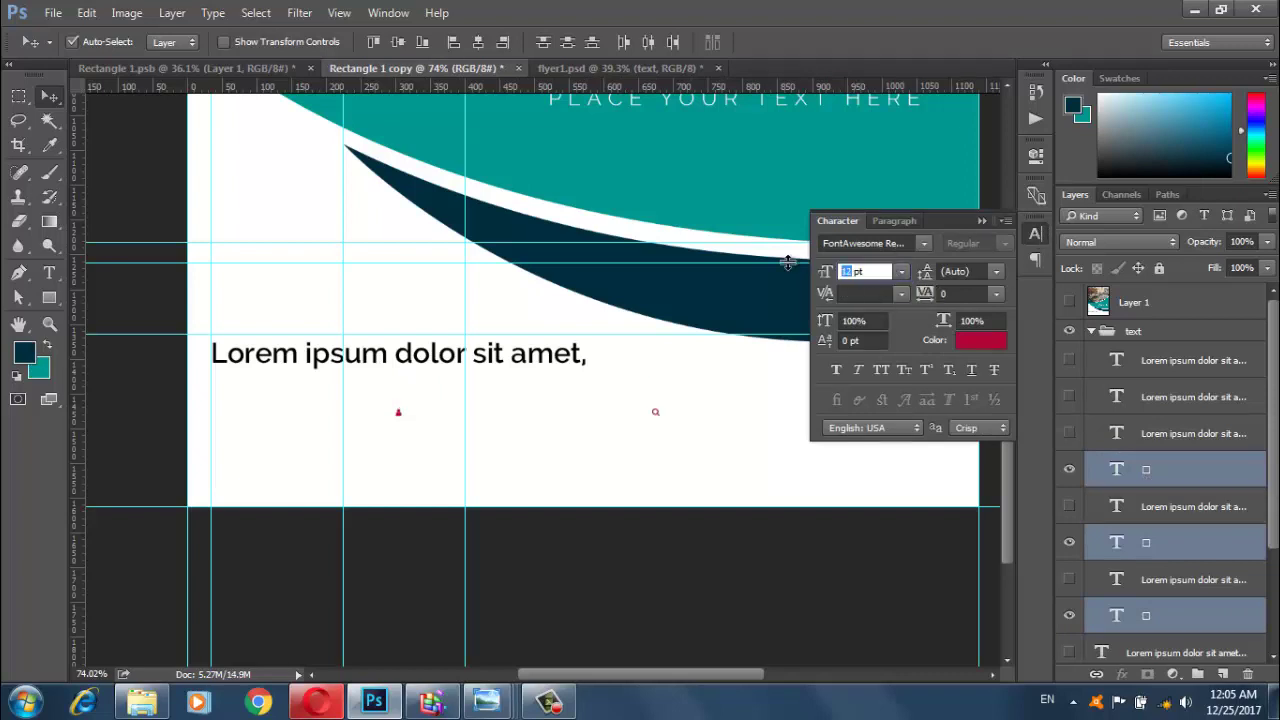
{"action": "key", "text": "Return"}
{"action": "double_click", "coordinate": [843, 271]}
{"action": "type", "text": "0"}
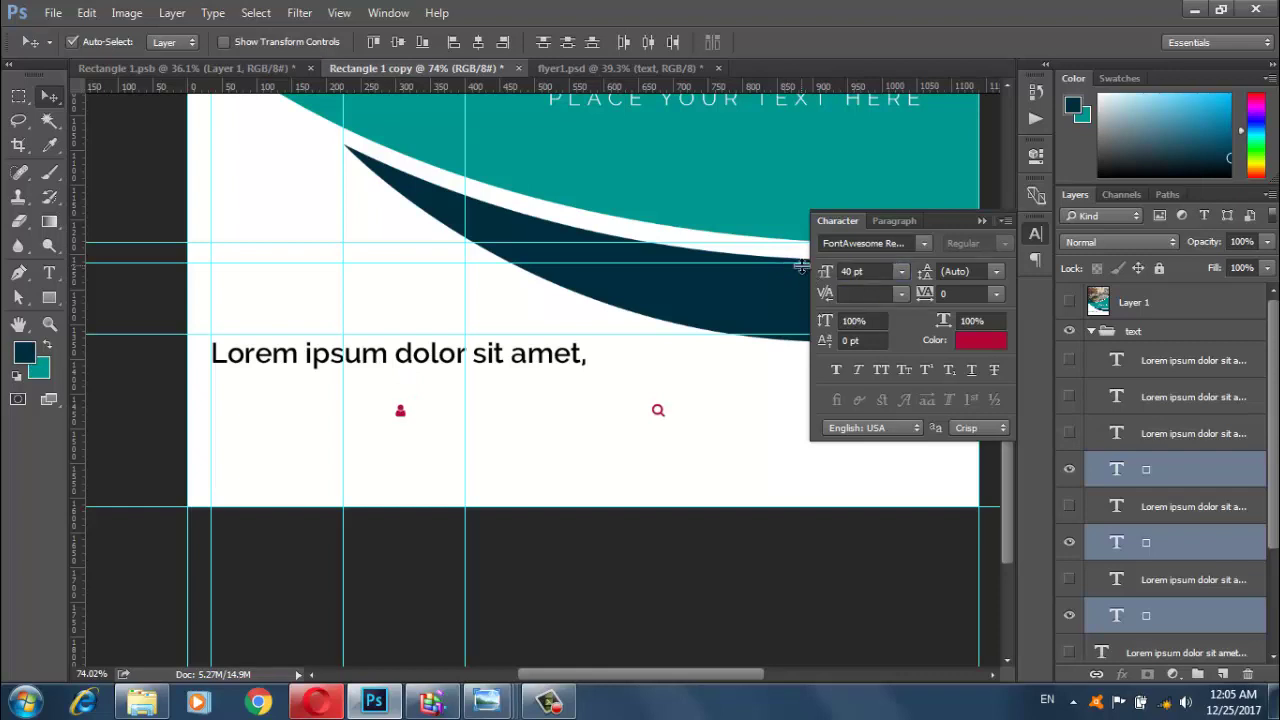
{"action": "key", "text": "Return"}
{"action": "left_click", "coordinate": [976, 221]}
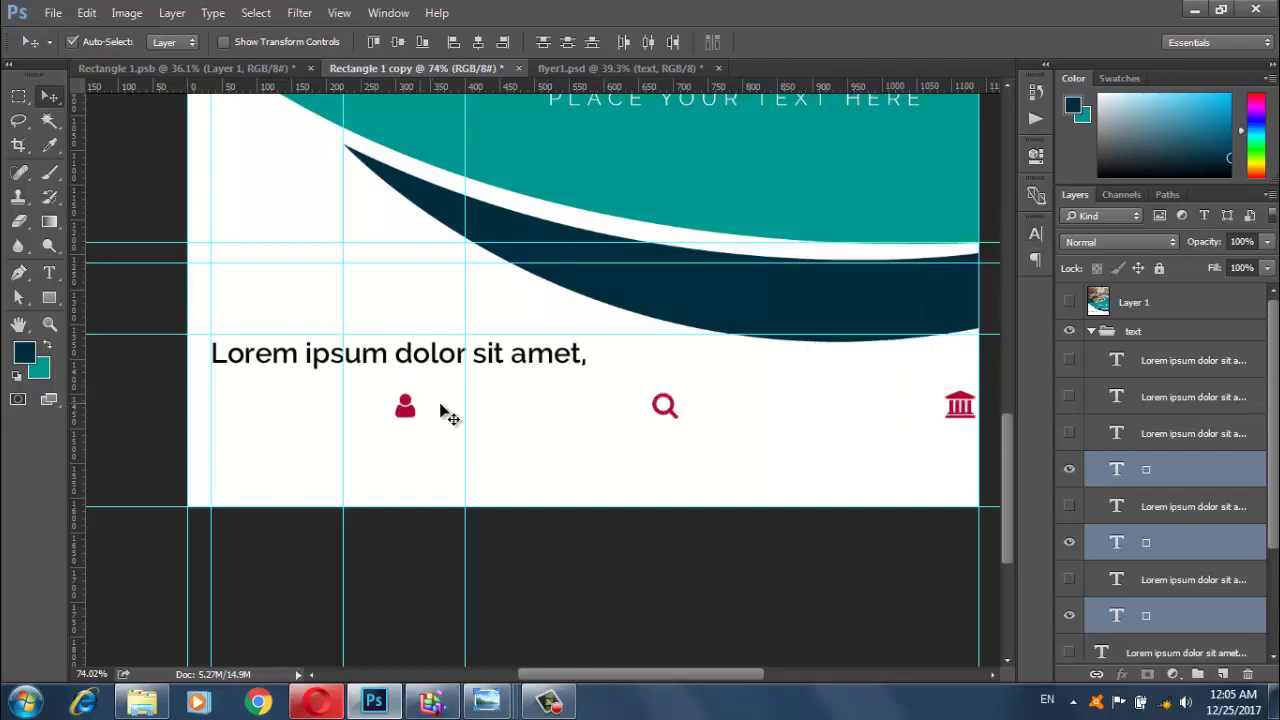
Recolour the icons teal sampled from the wave and nudge them left
{"action": "left_click", "coordinate": [1036, 233]}
{"action": "left_click", "coordinate": [988, 345]}
{"action": "left_click", "coordinate": [700, 288]}
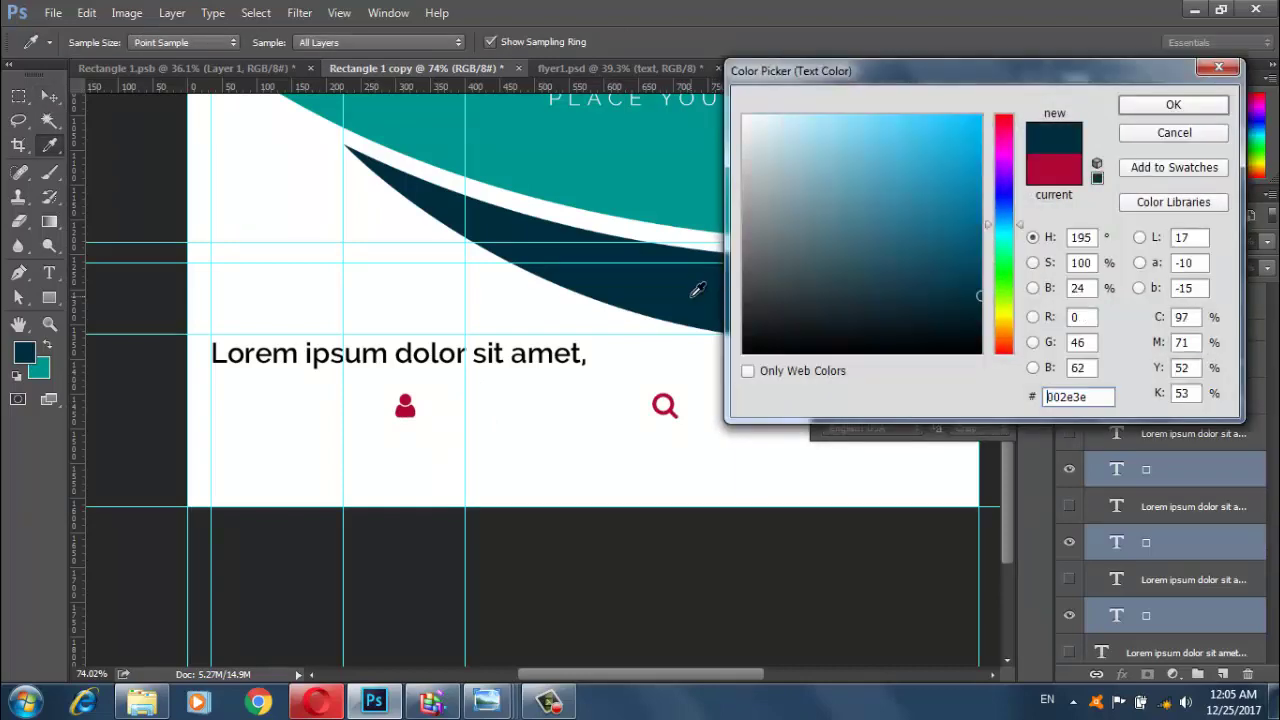
{"action": "left_click", "coordinate": [700, 165]}
{"action": "left_click", "coordinate": [1167, 106]}
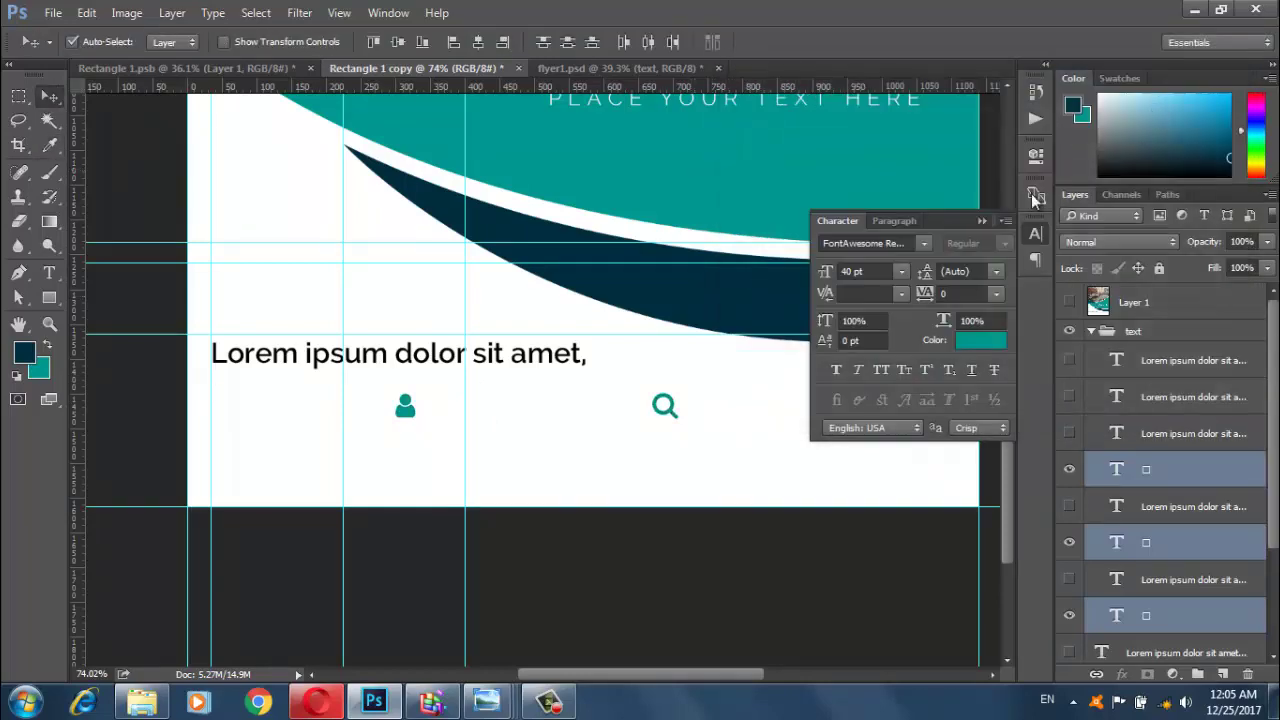
{"action": "left_click", "coordinate": [983, 220]}
{"action": "key", "text": "shift+Left"}
{"action": "key", "text": "shift+Left"}
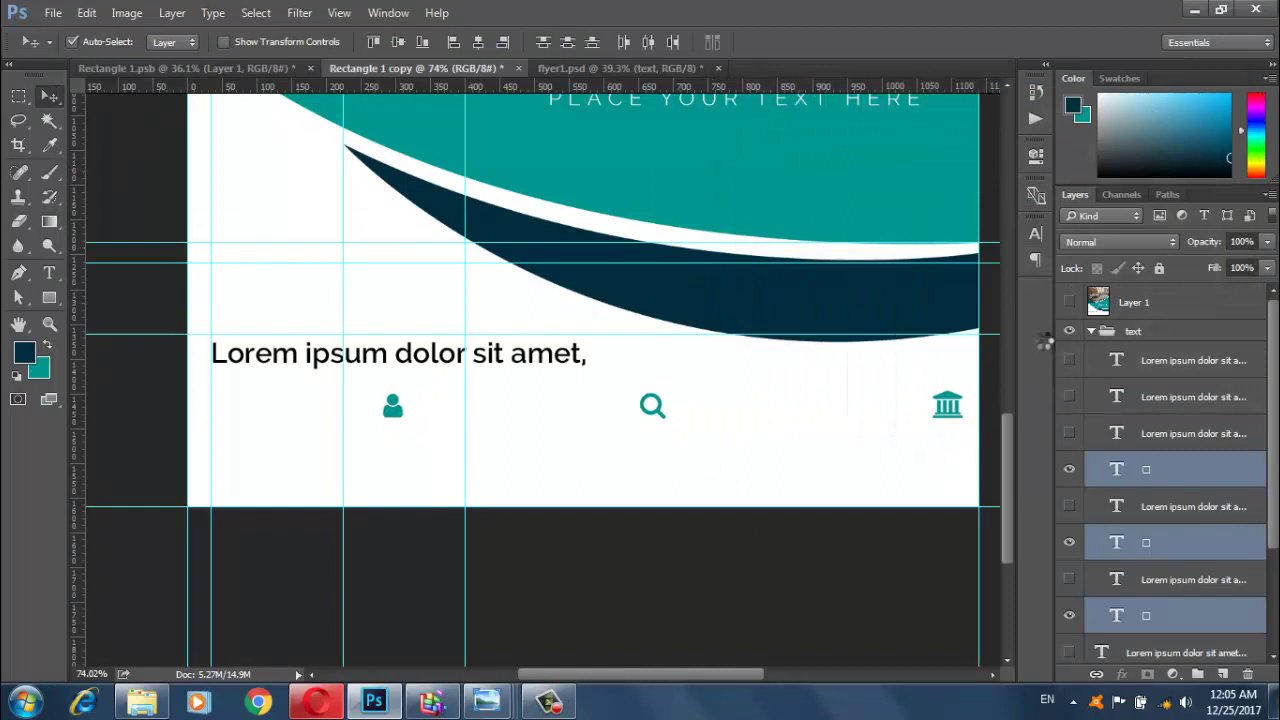
{"action": "key", "text": "shift+Left"}
{"action": "key", "text": "shift+Left"}
{"action": "key", "text": "shift+Left"}
{"action": "key", "text": "shift+Left"}
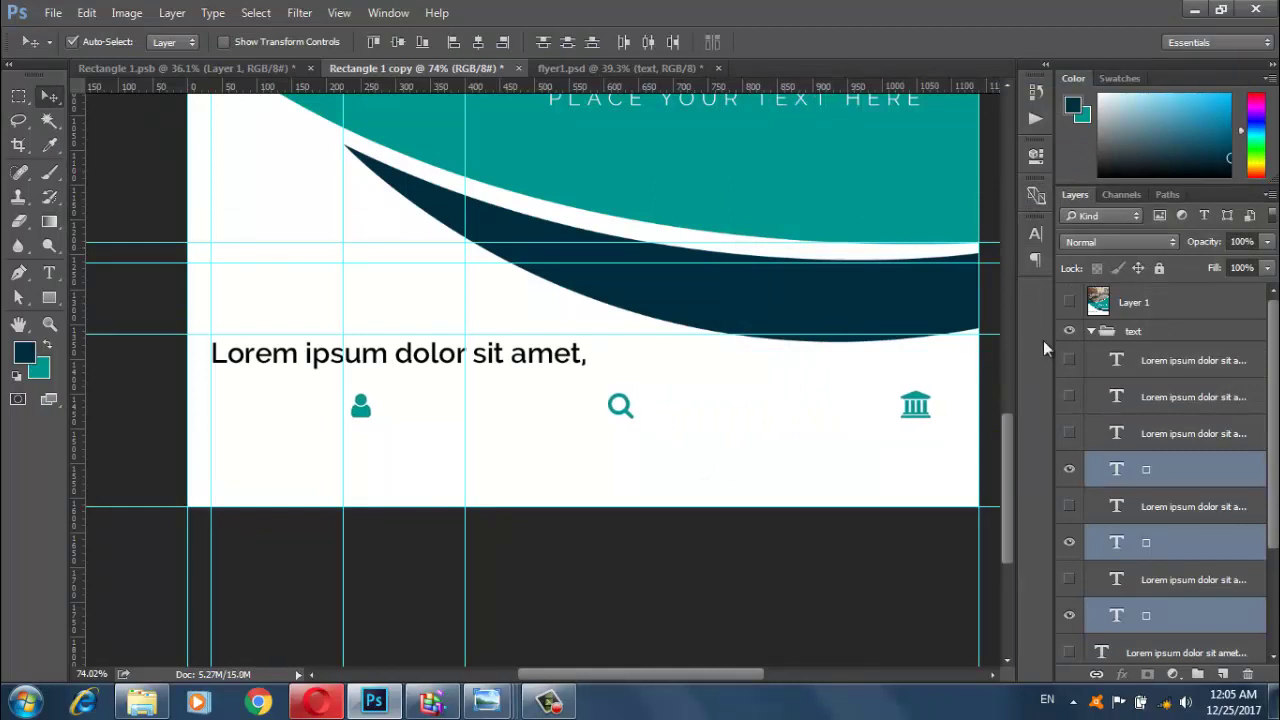
{"action": "key", "text": "shift+Left"}
{"action": "key", "text": "shift+Left"}
{"action": "key", "text": "shift+Left"}
{"action": "key", "text": "shift+Left"}
{"action": "key", "text": "shift+Left"}
{"action": "key", "text": "shift+Left"}
{"action": "key", "text": "shift+Left"}
{"action": "key", "text": "shift+Left"}
{"action": "key", "text": "shift+Left"}
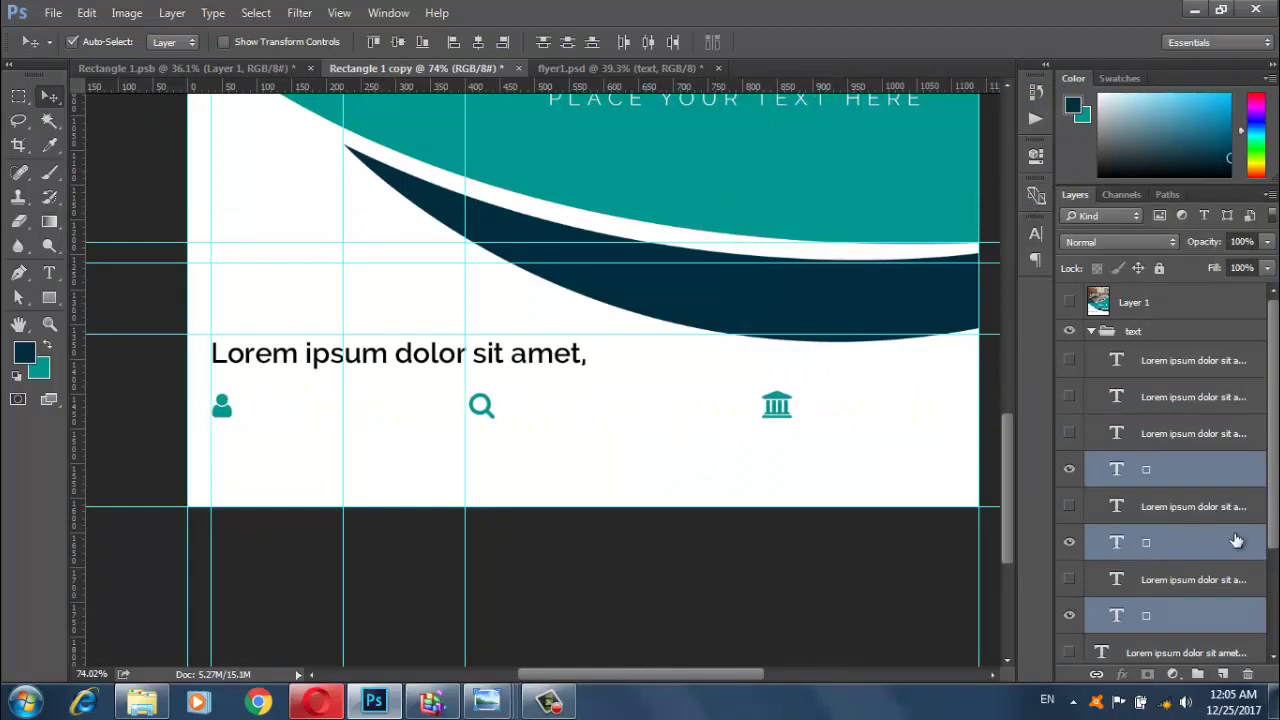
Nudge the person icon right and the search and bank icons left
{"action": "left_click", "coordinate": [1155, 482]}
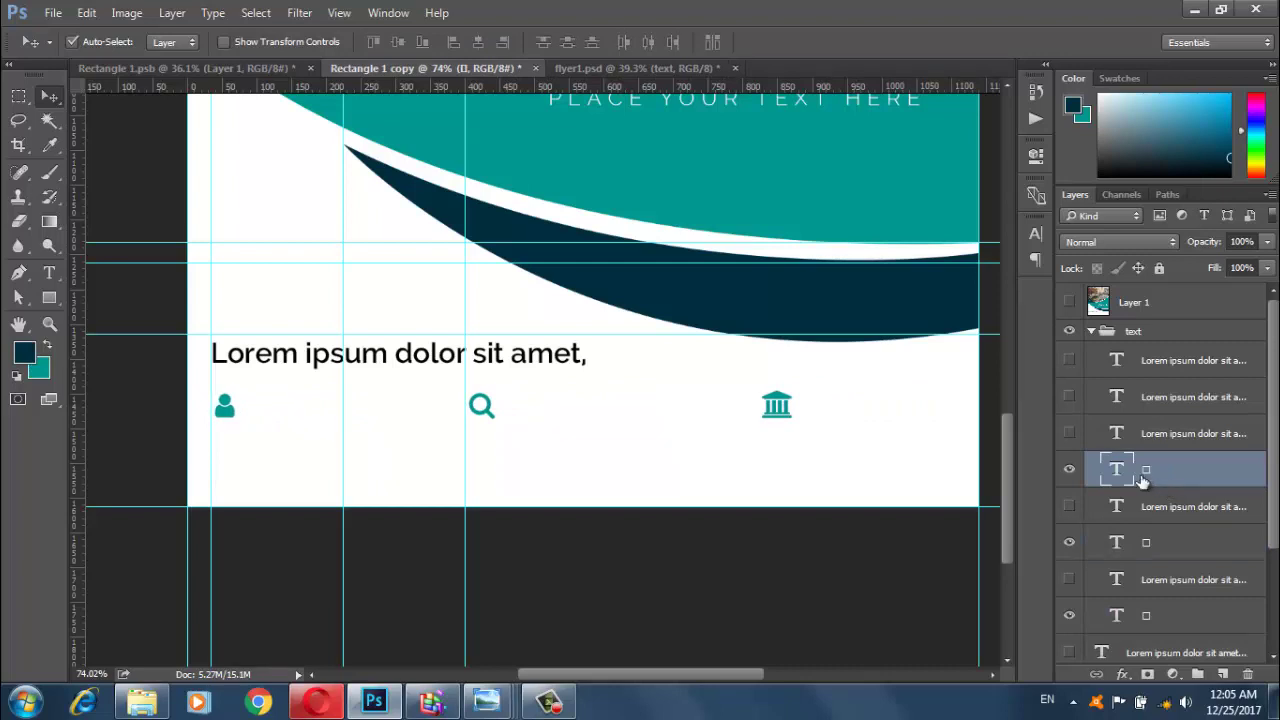
{"action": "key", "text": "shift+Right"}
{"action": "key", "text": "shift+Right"}
{"action": "key", "text": "shift+Right"}
{"action": "left_click", "coordinate": [1151, 537]}
{"action": "key", "text": "shift+Left"}
{"action": "key", "text": "shift+Left"}
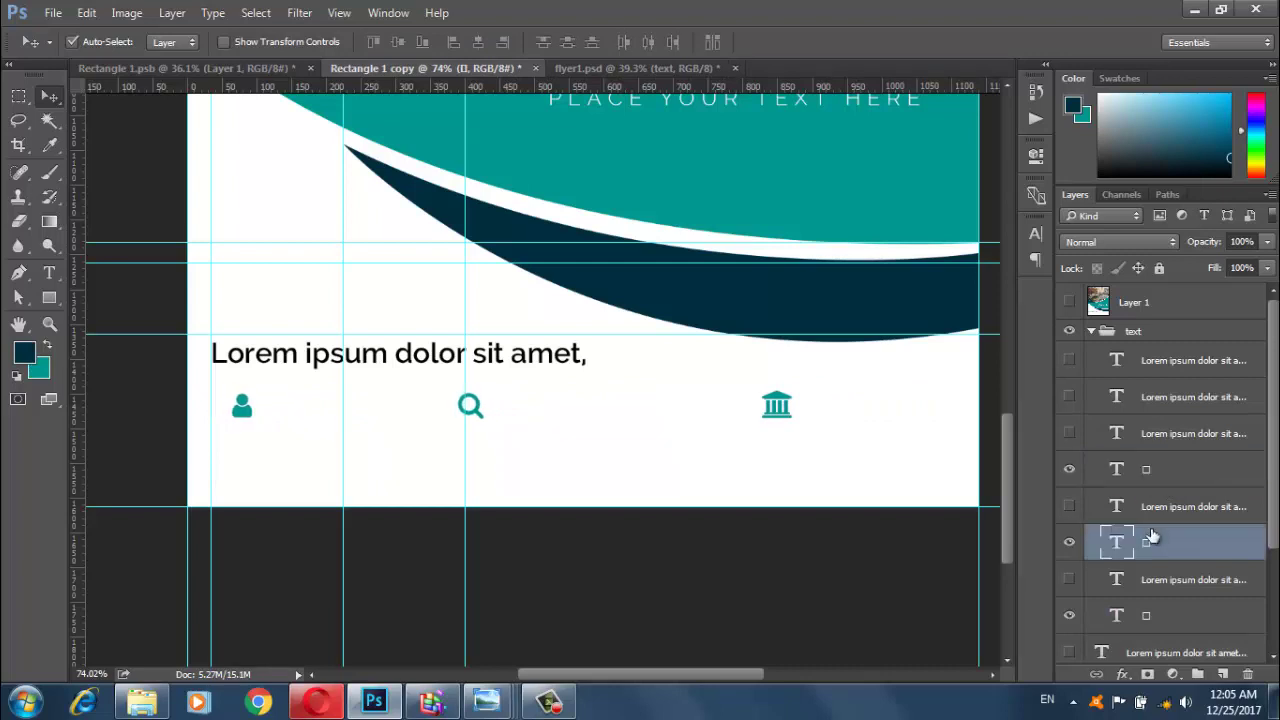
{"action": "key", "text": "shift+Left"}
{"action": "key", "text": "shift+Left"}
{"action": "key", "text": "shift+Left"}
{"action": "key", "text": "shift+Left"}
{"action": "key", "text": "shift+Left"}
{"action": "key", "text": "shift+Left"}
{"action": "key", "text": "shift+Left"}
{"action": "key", "text": "shift+Left"}
{"action": "key", "text": "shift+Left"}
{"action": "key", "text": "shift+Left"}
{"action": "key", "text": "shift+Left"}
{"action": "left_click", "coordinate": [1150, 614]}
{"action": "key", "text": "Left"}
{"action": "key", "text": "Left"}
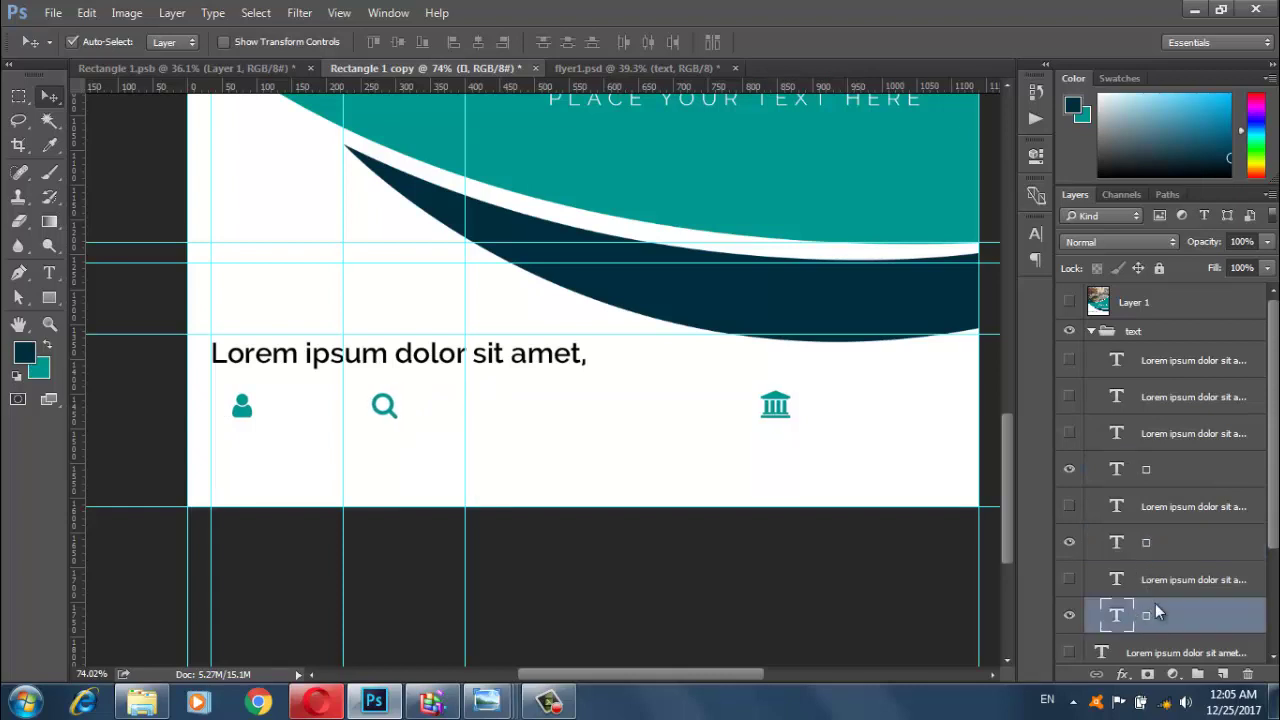
{"action": "key", "text": "shift+Left"}
{"action": "key", "text": "shift+Left"}
{"action": "key", "text": "shift+Left"}
{"action": "key", "text": "shift+Left"}
{"action": "key", "text": "shift+Left"}
{"action": "key", "text": "shift+Left"}
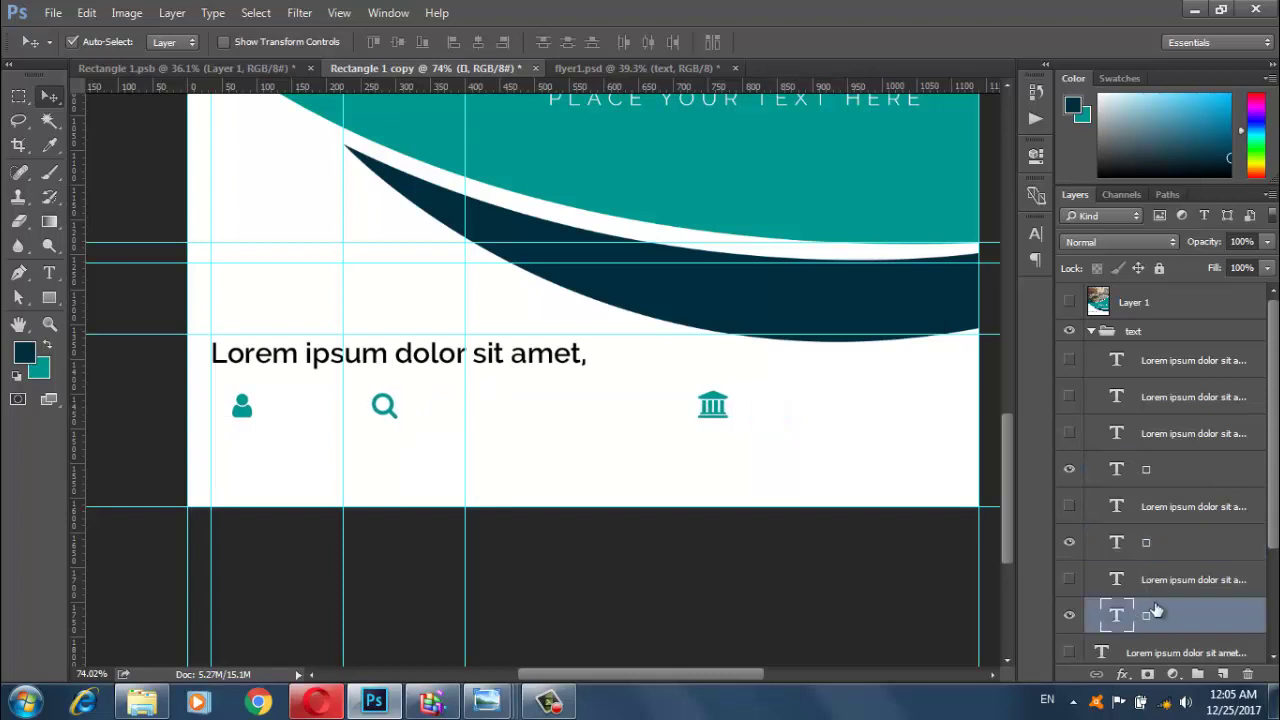
{"action": "key", "text": "shift+Left"}
{"action": "key", "text": "shift+Left"}
{"action": "key", "text": "shift+Left"}
{"action": "key", "text": "shift+Left"}
{"action": "key", "text": "shift+Left"}
{"action": "key", "text": "shift+Left"}
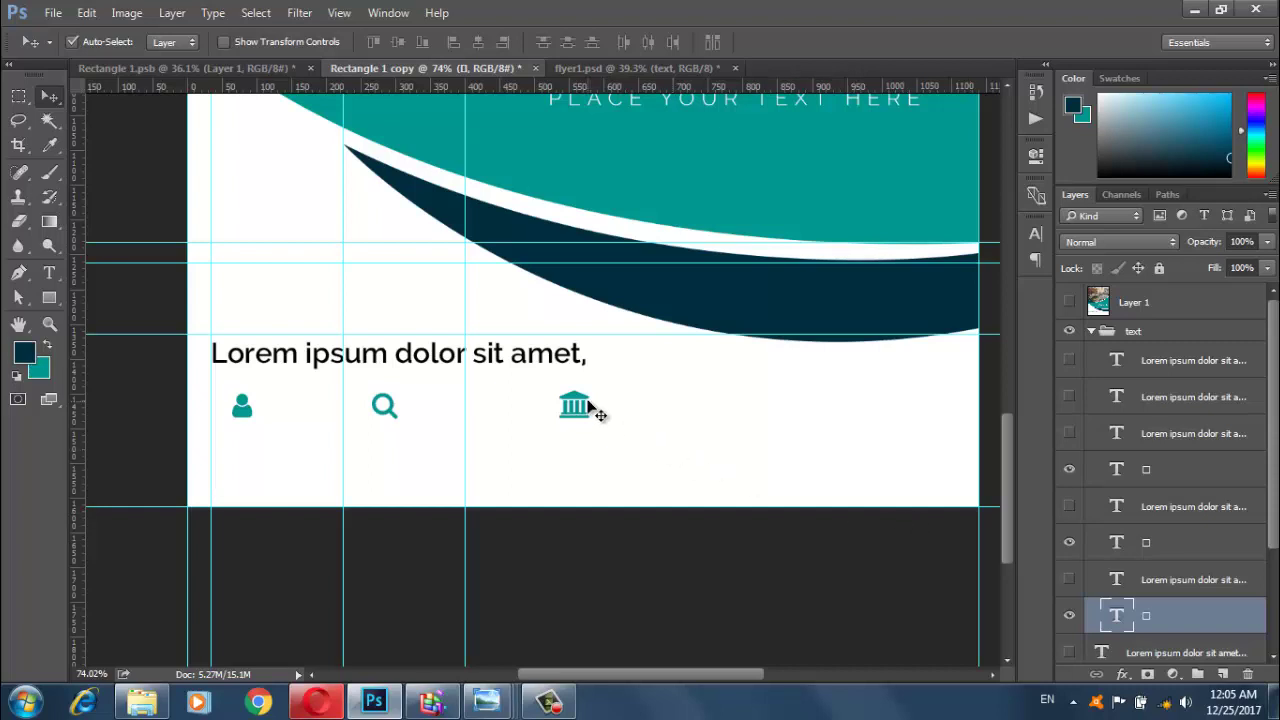
{"action": "left_click_drag", "start_coordinate": [579, 405], "coordinate": [529, 398]}
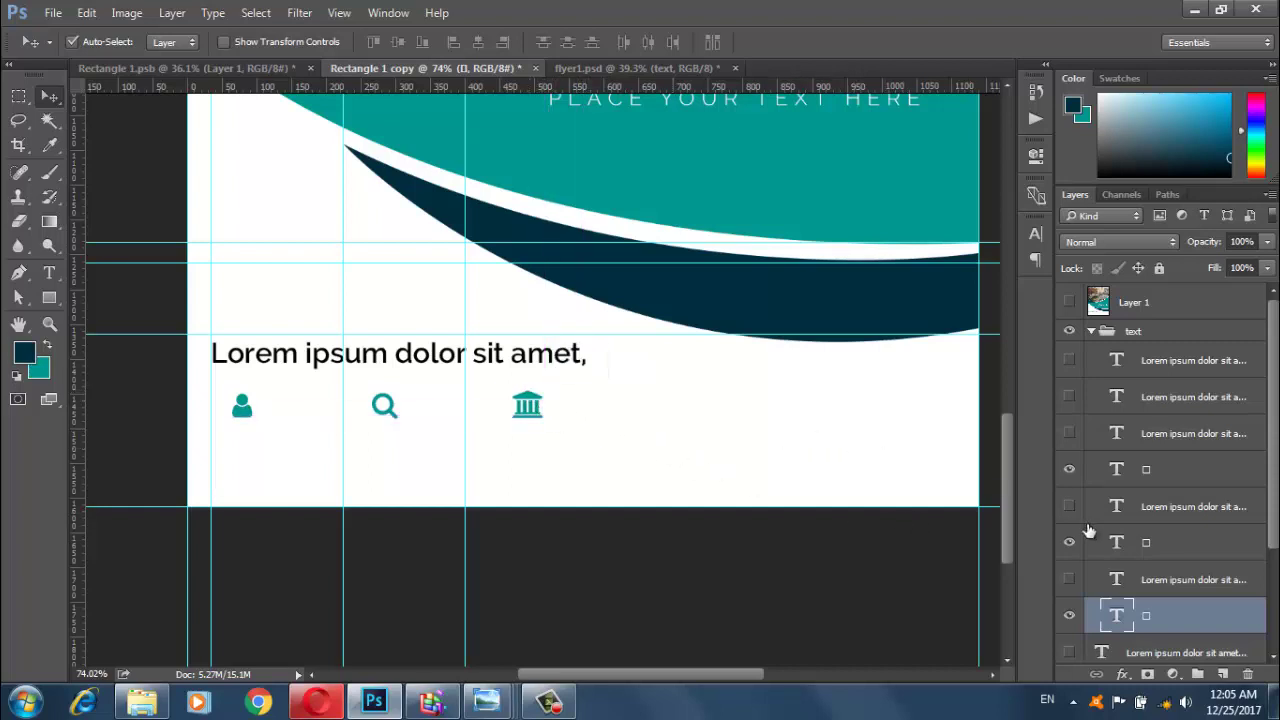
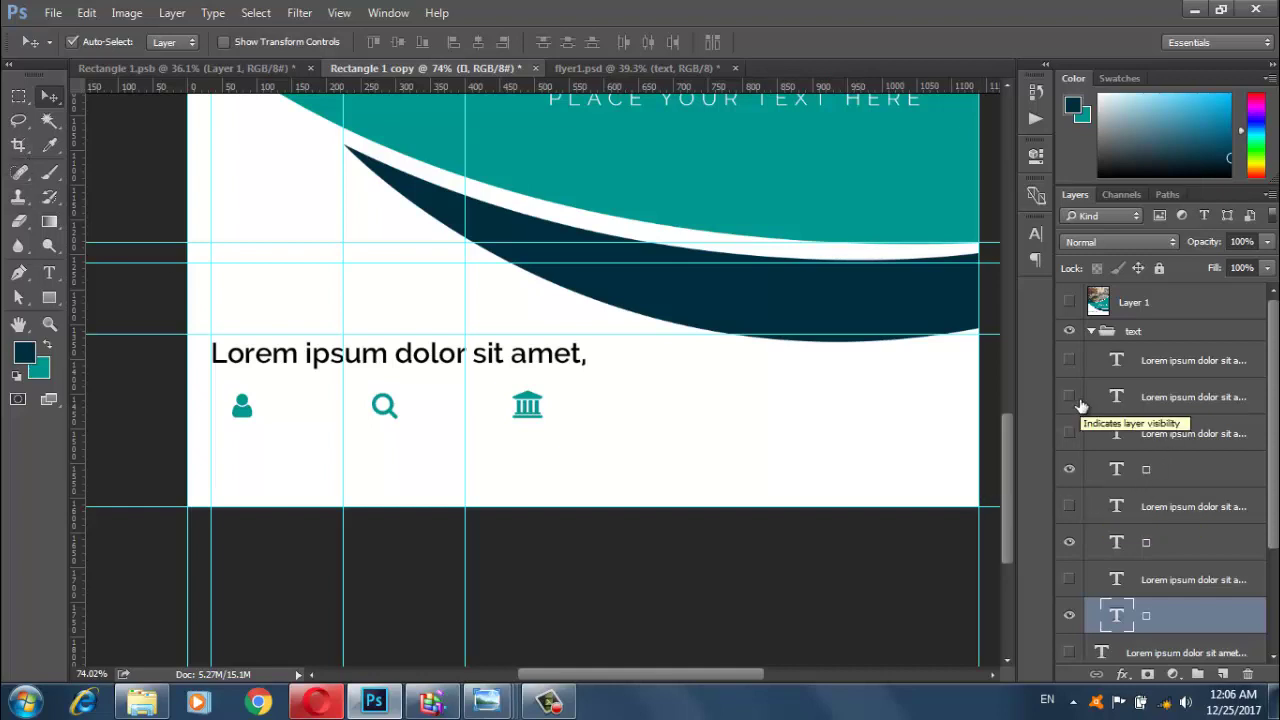
Show the Lorem ipsum body paragraph layer under the headline
{"action": "scroll", "coordinate": [1074, 571], "scroll_direction": "down", "scroll_amount": 3}
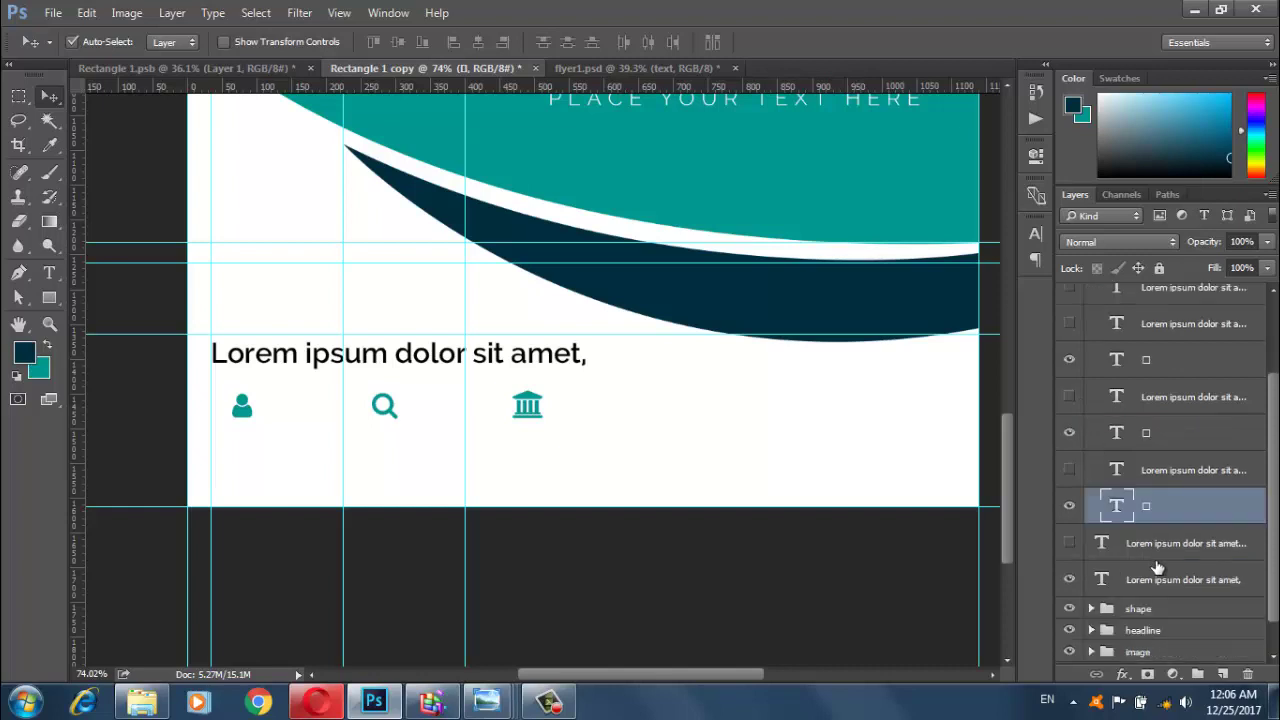
{"action": "scroll", "coordinate": [1240, 568], "scroll_direction": "down", "scroll_amount": 1}
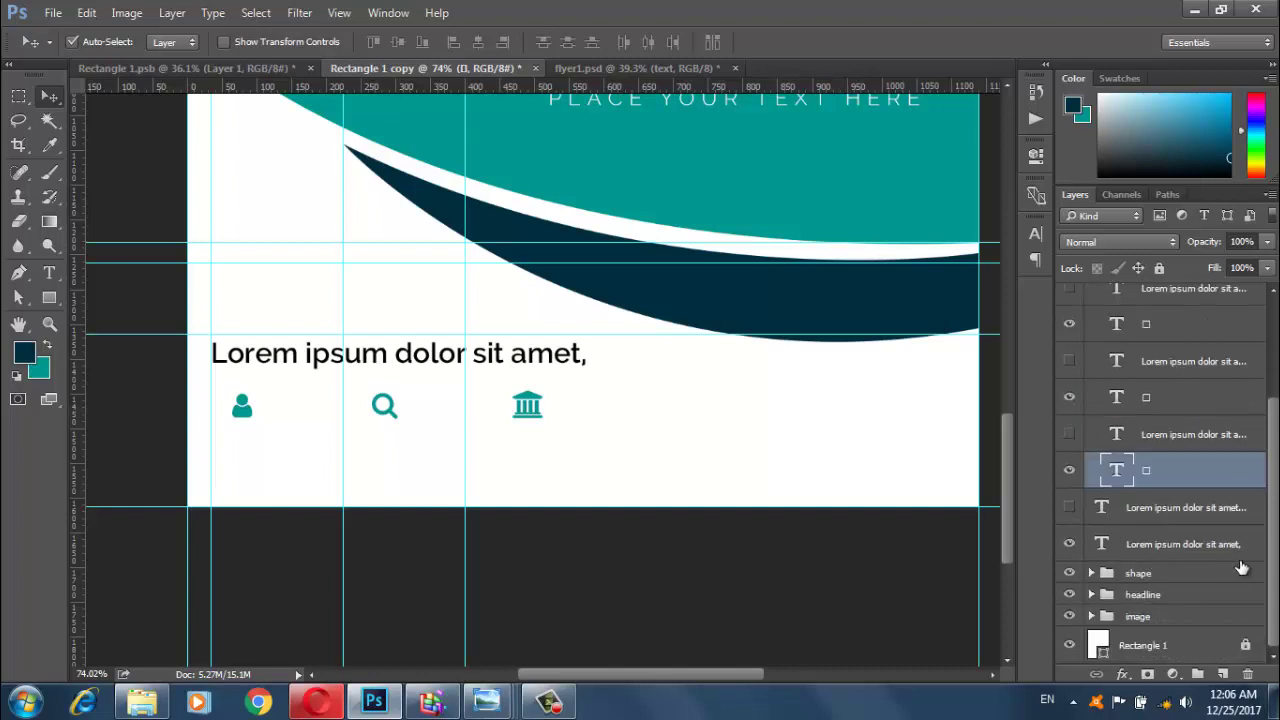
{"action": "left_click", "coordinate": [1069, 508]}
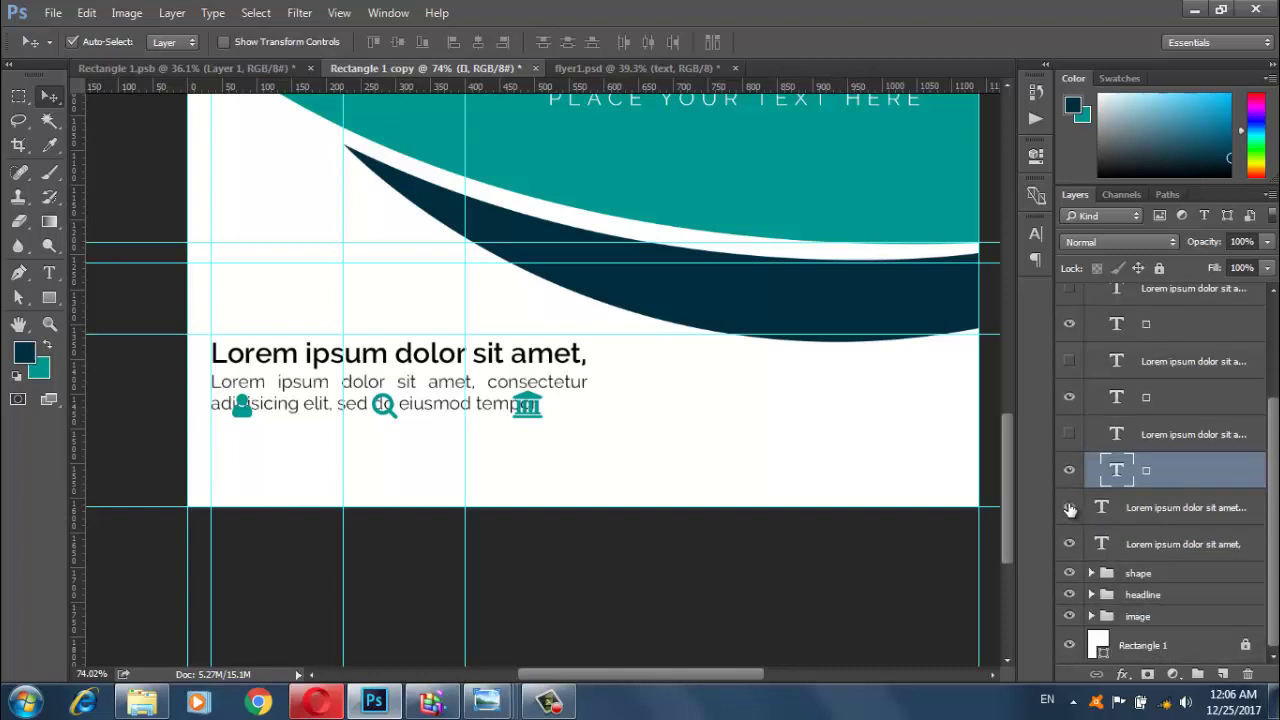
Select the three teal icon layers and nudge them down below the paragraph
{"action": "left_click", "coordinate": [1165, 405], "text": "ctrl"}
{"action": "left_click", "coordinate": [1147, 324], "text": "ctrl"}
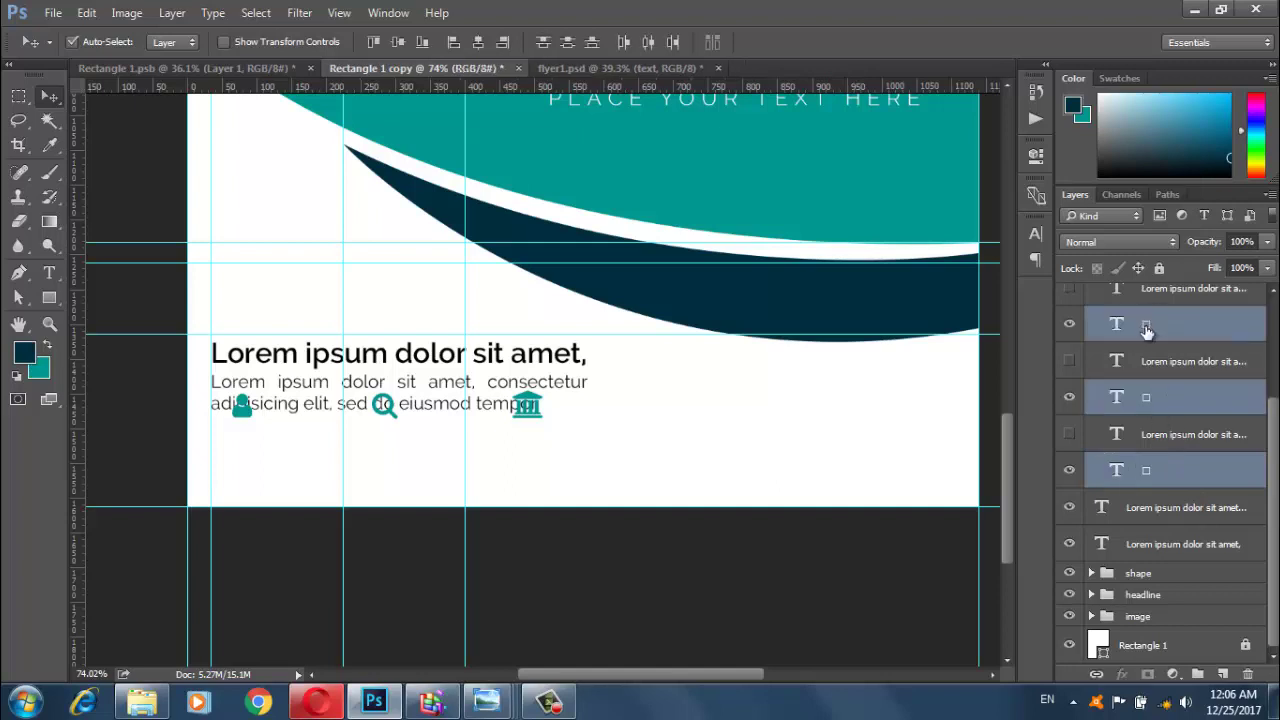
{"action": "key", "text": "Down"}
{"action": "key", "text": "Down"}
{"action": "key", "text": "Down"}
{"action": "key", "text": "Down"}
{"action": "key", "text": "Down"}
{"action": "key", "text": "Down"}
{"action": "key", "text": "Down"}
{"action": "key", "text": "Down"}
{"action": "key", "text": "Down"}
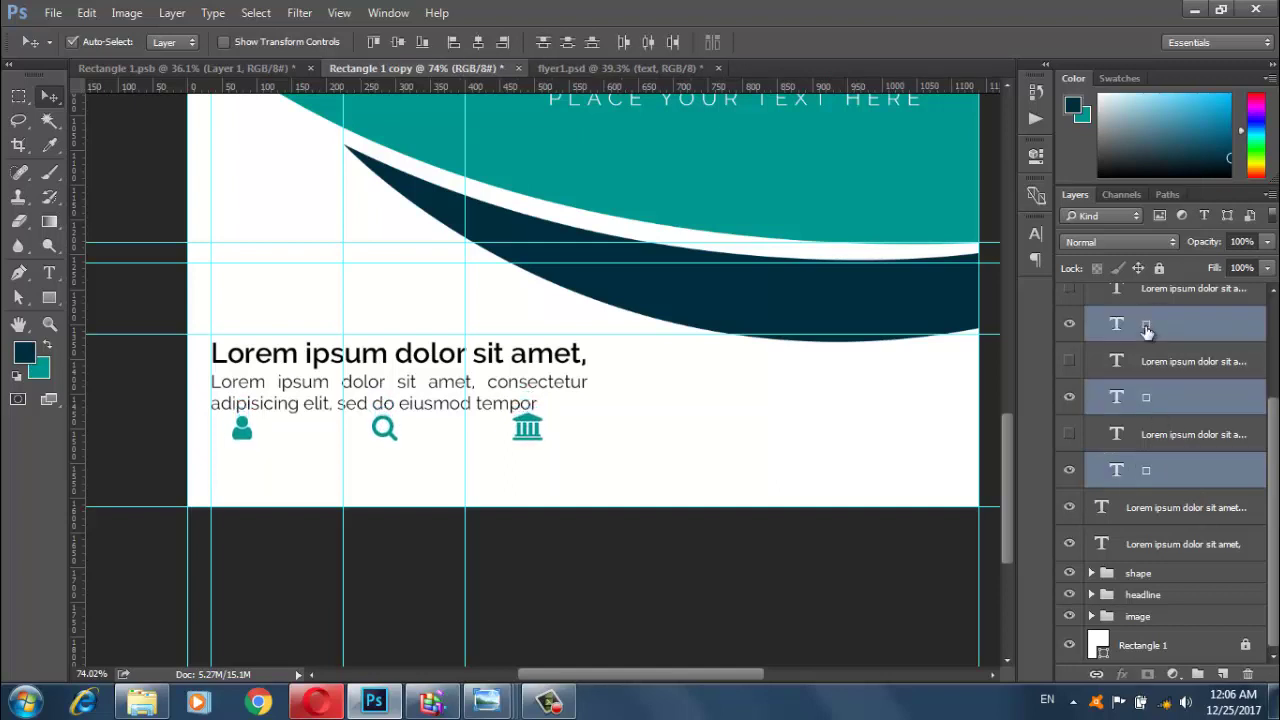
{"action": "key", "text": "Down"}
{"action": "key", "text": "Down"}
{"action": "key", "text": "Down"}
{"action": "key", "text": "Down"}
{"action": "key", "text": "Down"}
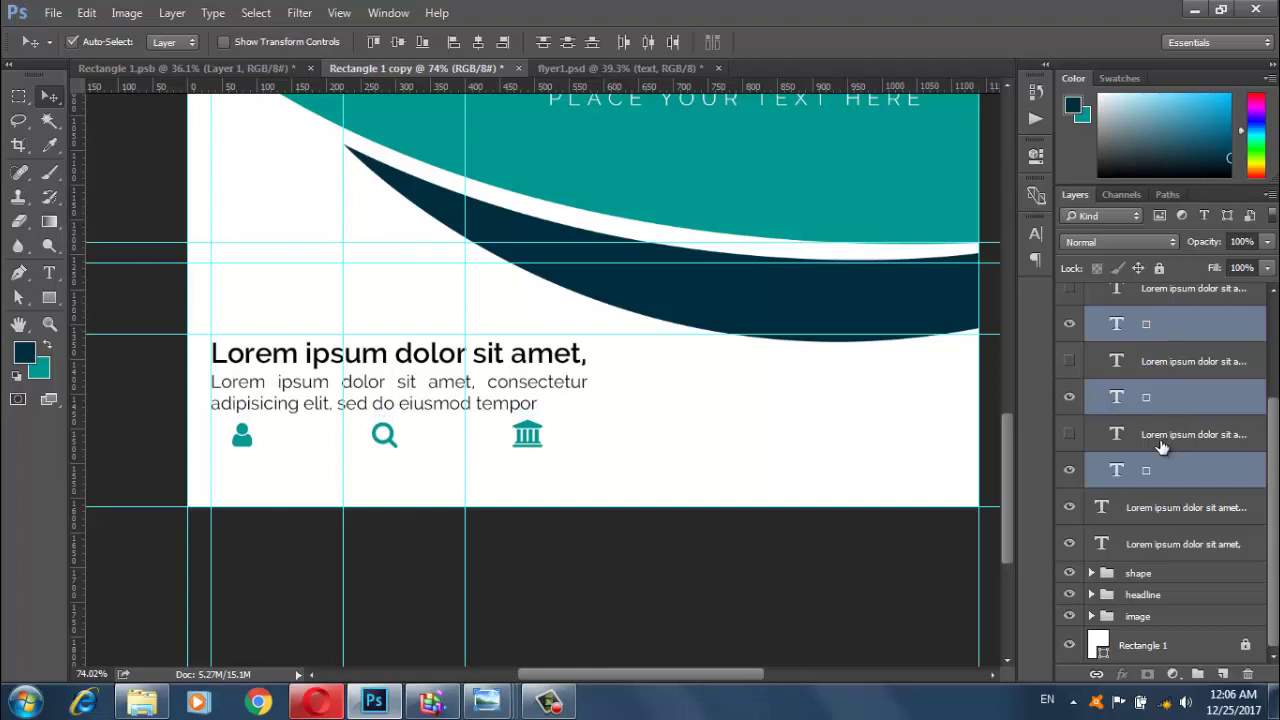
{"action": "left_click", "coordinate": [1163, 443]}
Turn on the three Lorem ipsum caption layers and select them together
{"action": "left_click", "coordinate": [1069, 434]}
{"action": "left_click", "coordinate": [1069, 360]}
{"action": "left_click", "coordinate": [1069, 288]}
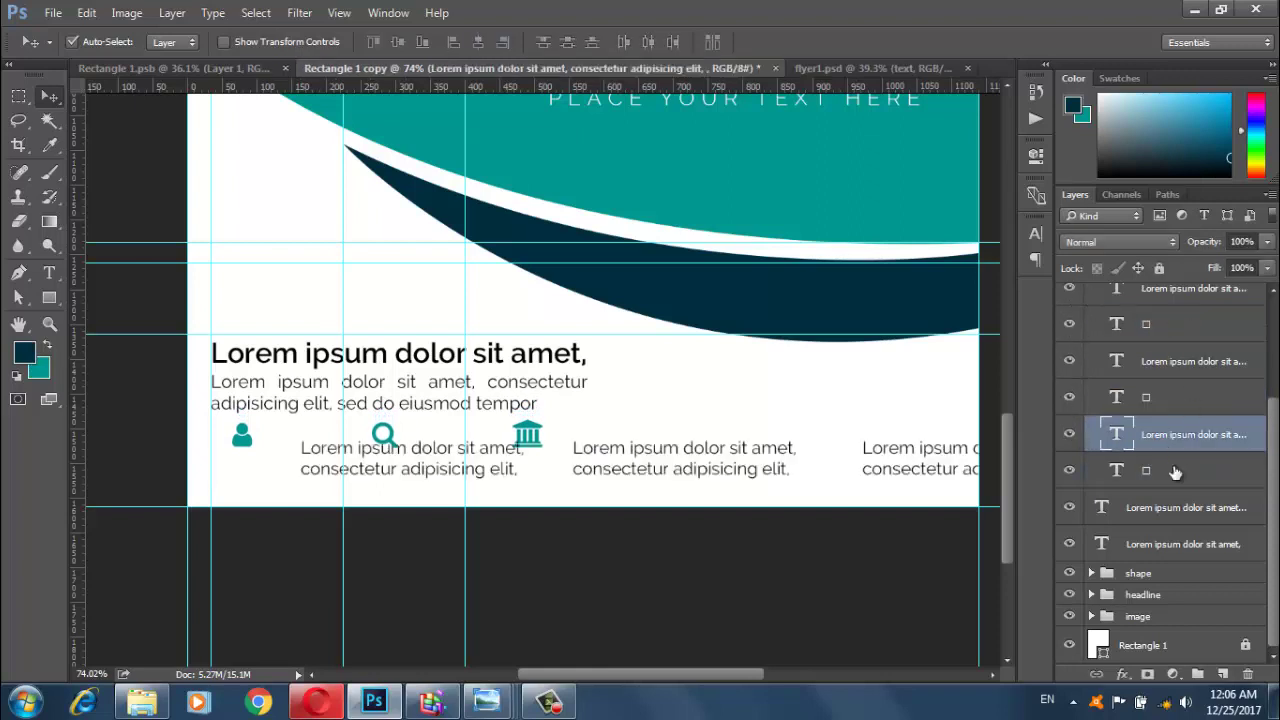
{"action": "left_click", "coordinate": [1163, 361], "text": "ctrl"}
{"action": "left_click", "coordinate": [1170, 289], "text": "ctrl"}
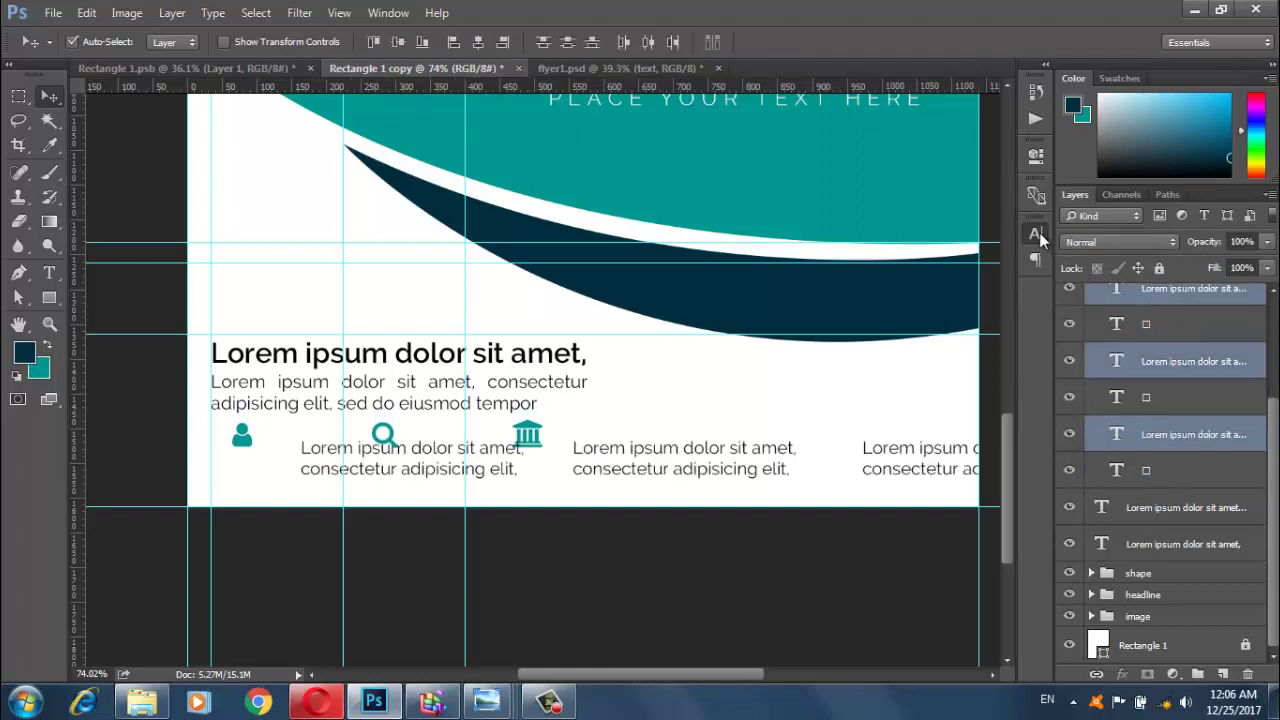
Set the three captions' font size to 10 pt in the Character panel
{"action": "left_click", "coordinate": [1036, 233]}
{"action": "double_click", "coordinate": [850, 272]}
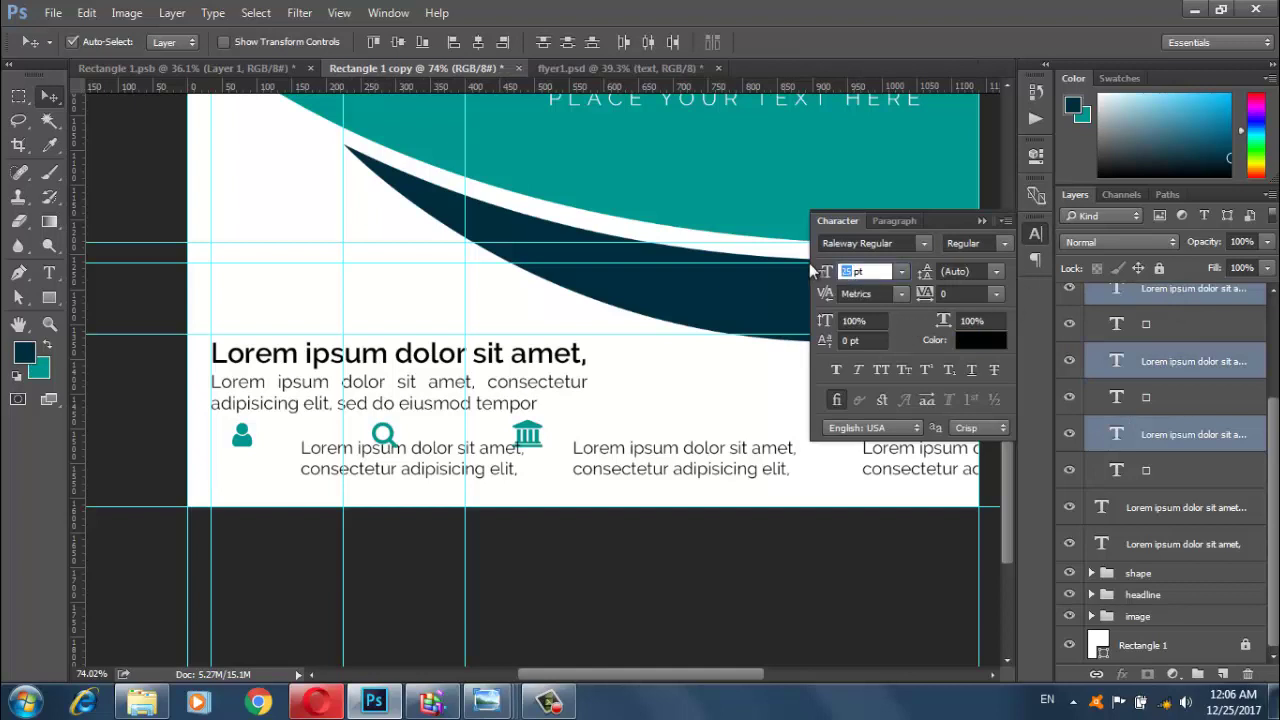
{"action": "type", "text": "1"}
{"action": "key", "text": "Return"}
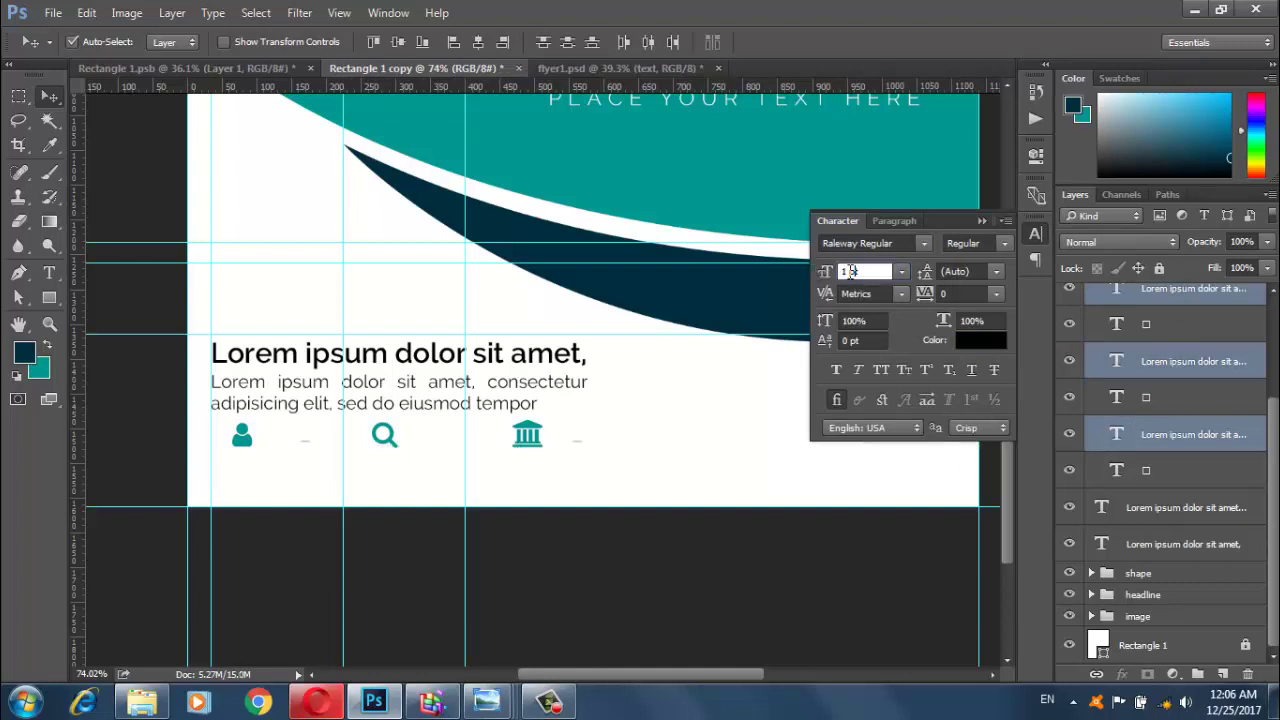
{"action": "key", "text": "Return"}
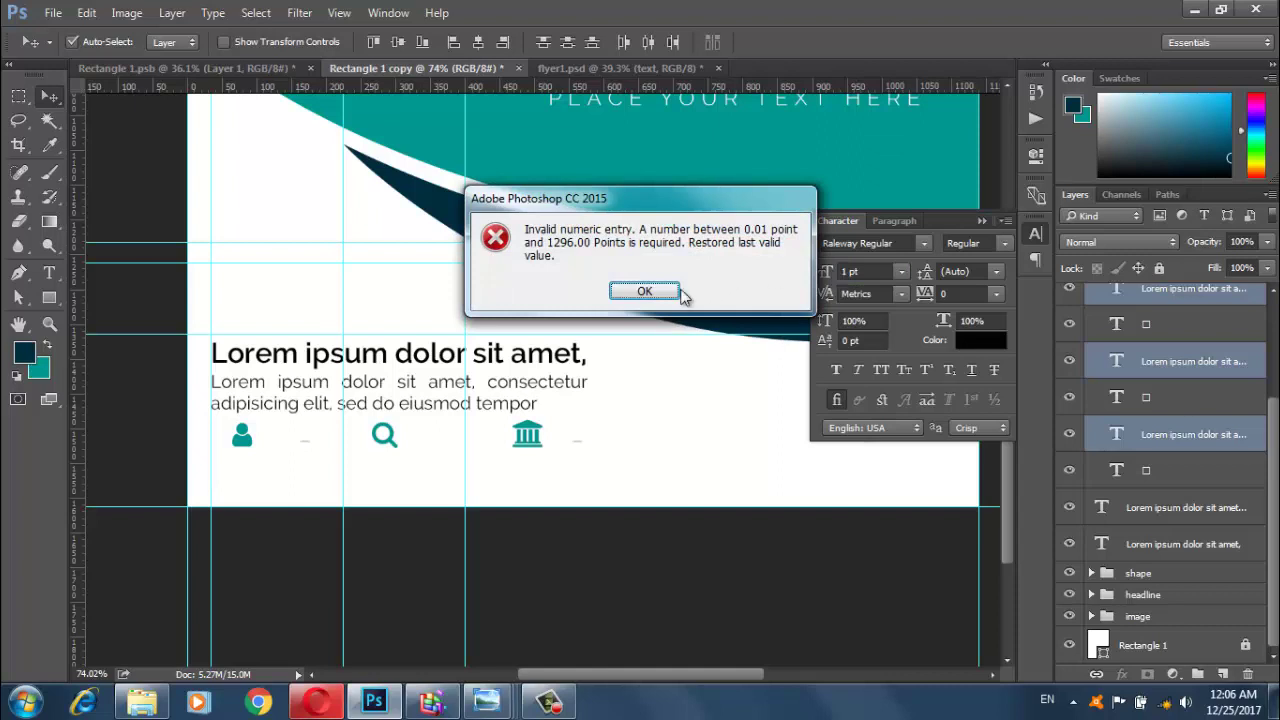
{"action": "left_click", "coordinate": [679, 290]}
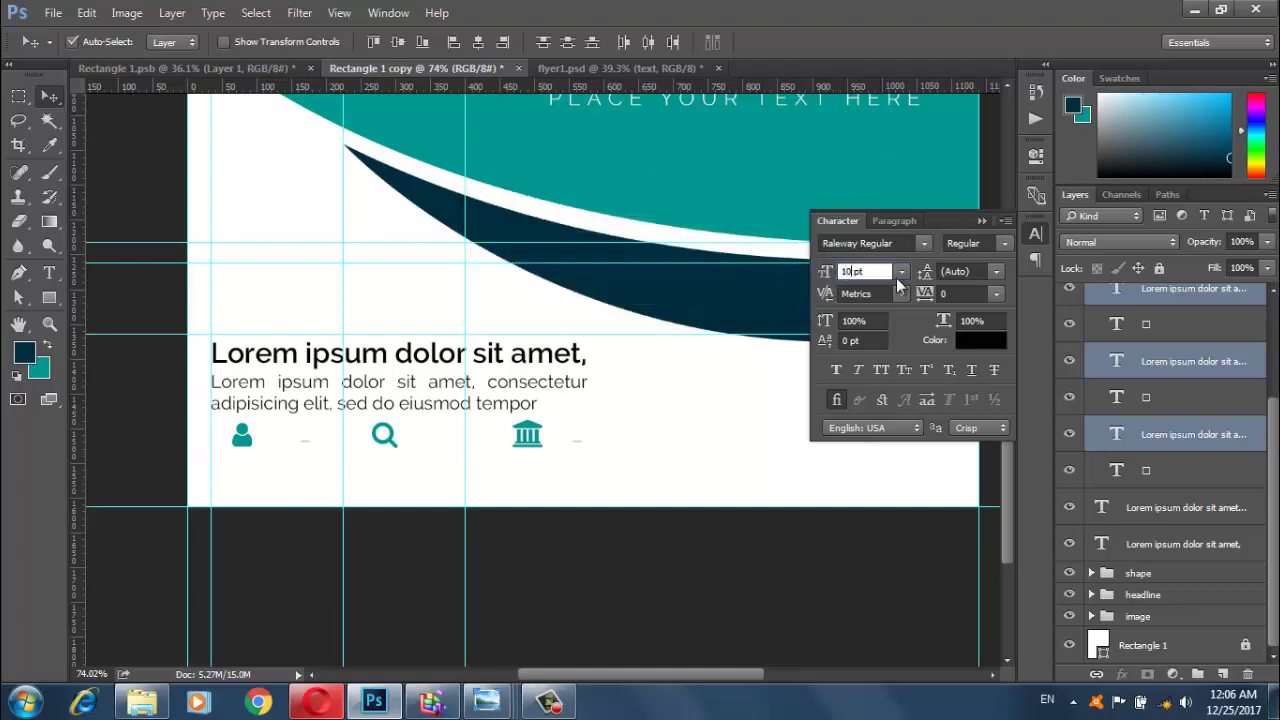
{"action": "key", "text": "Return"}
{"action": "left_click", "coordinate": [981, 221]}
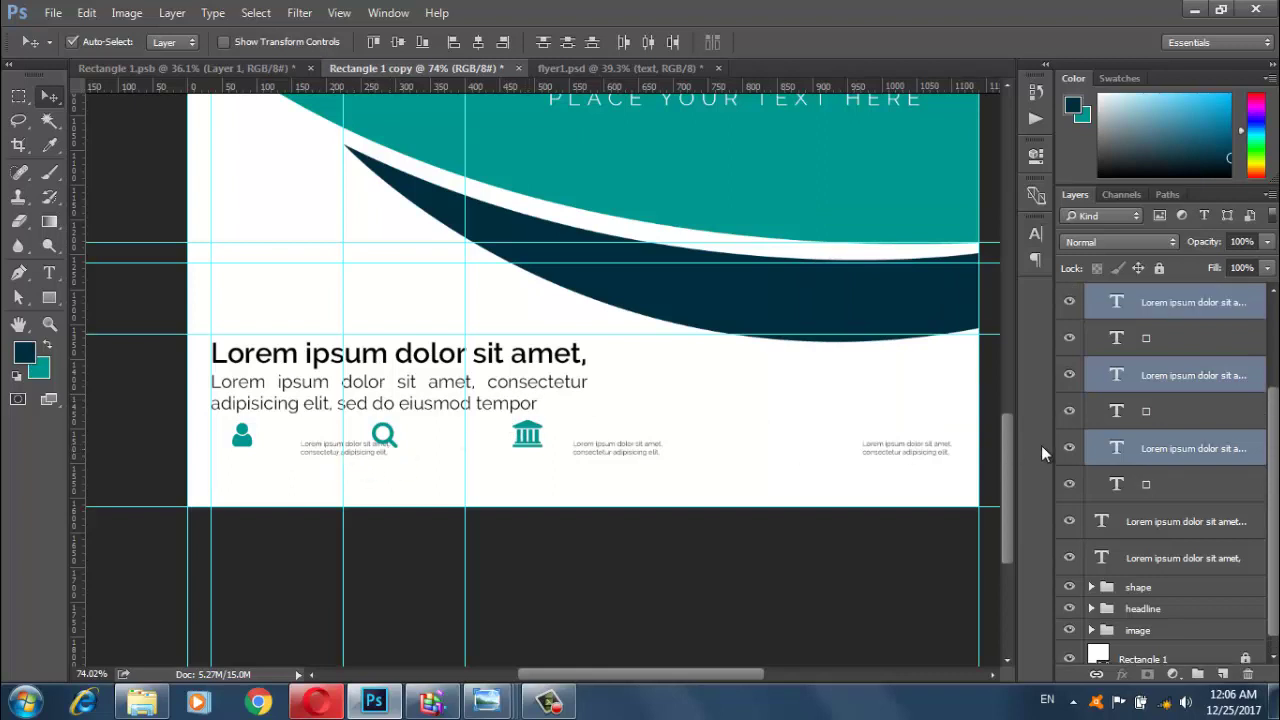
{"action": "left_click", "coordinate": [1080, 455]}
Move the first two captions beneath the person and magnifier icons
{"action": "left_click", "coordinate": [1069, 448]}
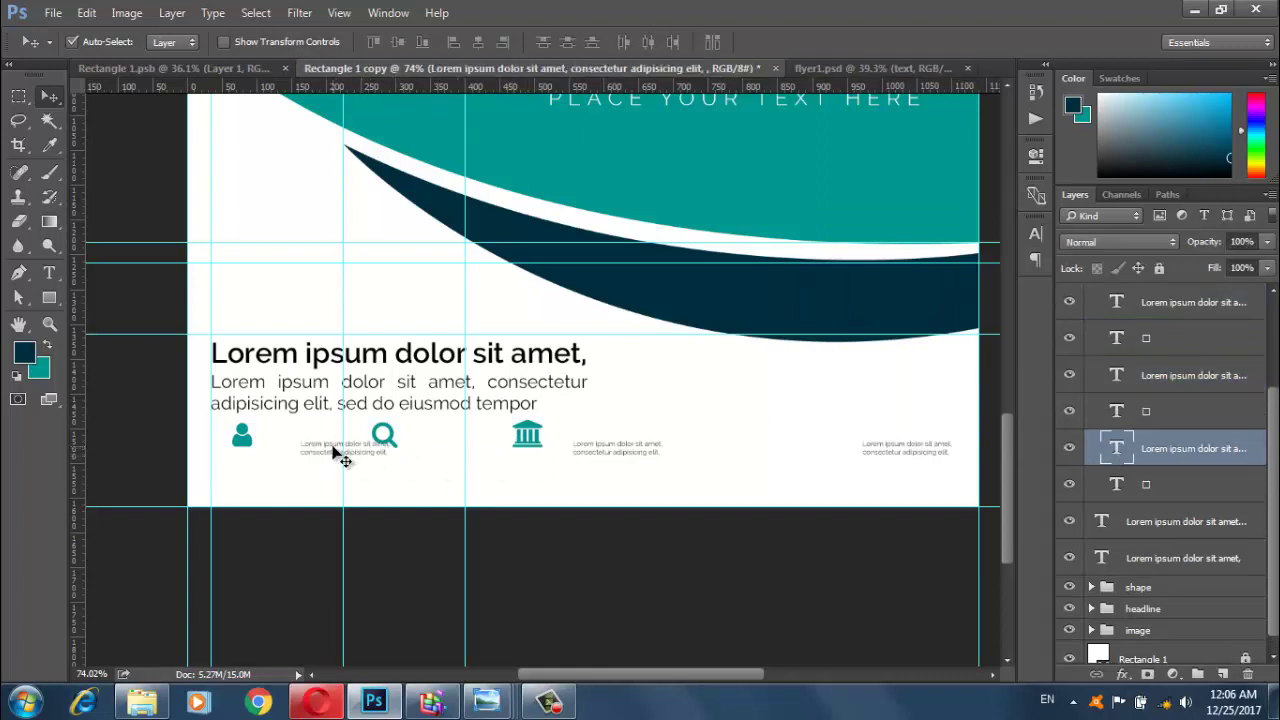
{"action": "left_click_drag", "start_coordinate": [335, 452], "coordinate": [246, 472]}
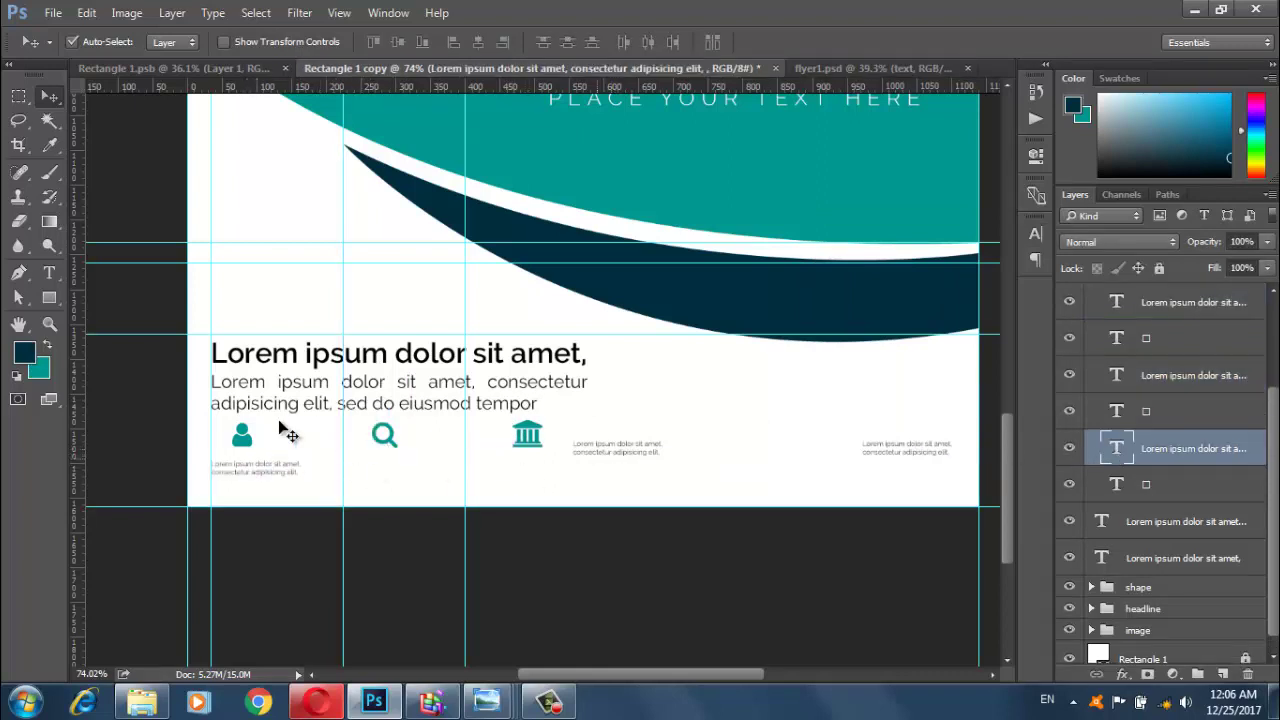
{"action": "left_click", "coordinate": [244, 439]}
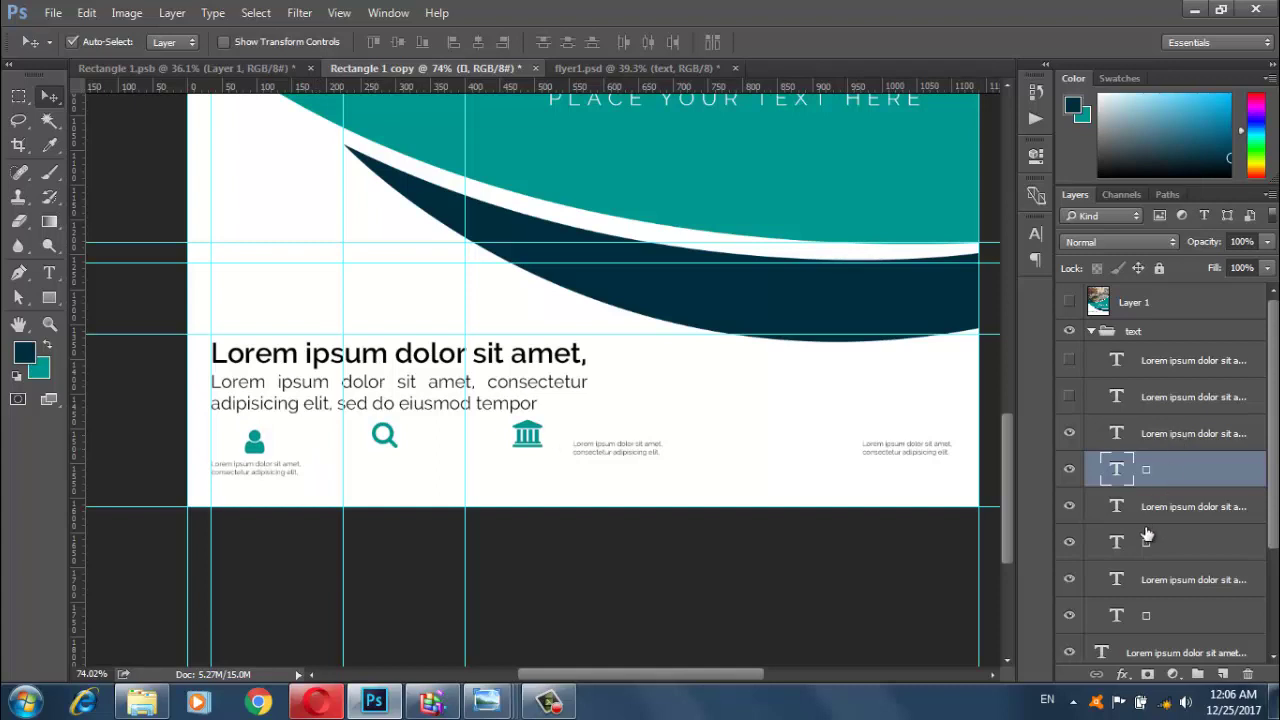
{"action": "left_click_drag", "start_coordinate": [646, 457], "coordinate": [409, 468]}
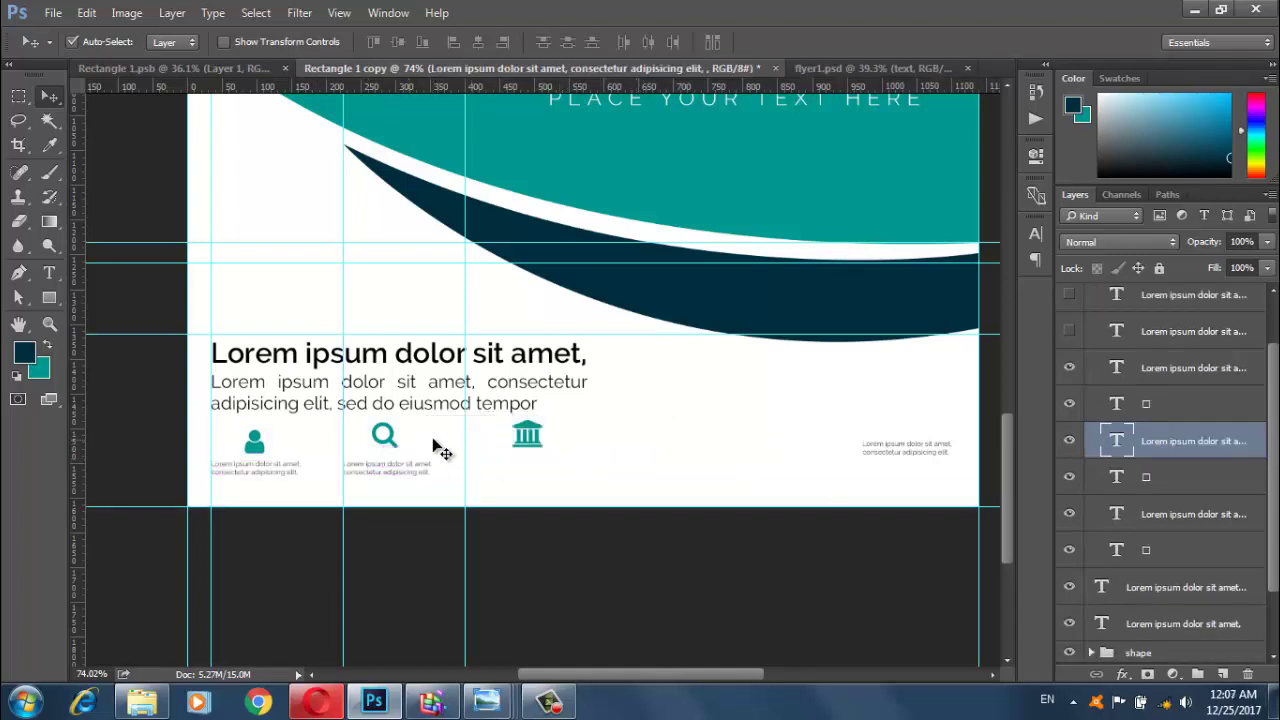
{"action": "left_click", "coordinate": [393, 441]}
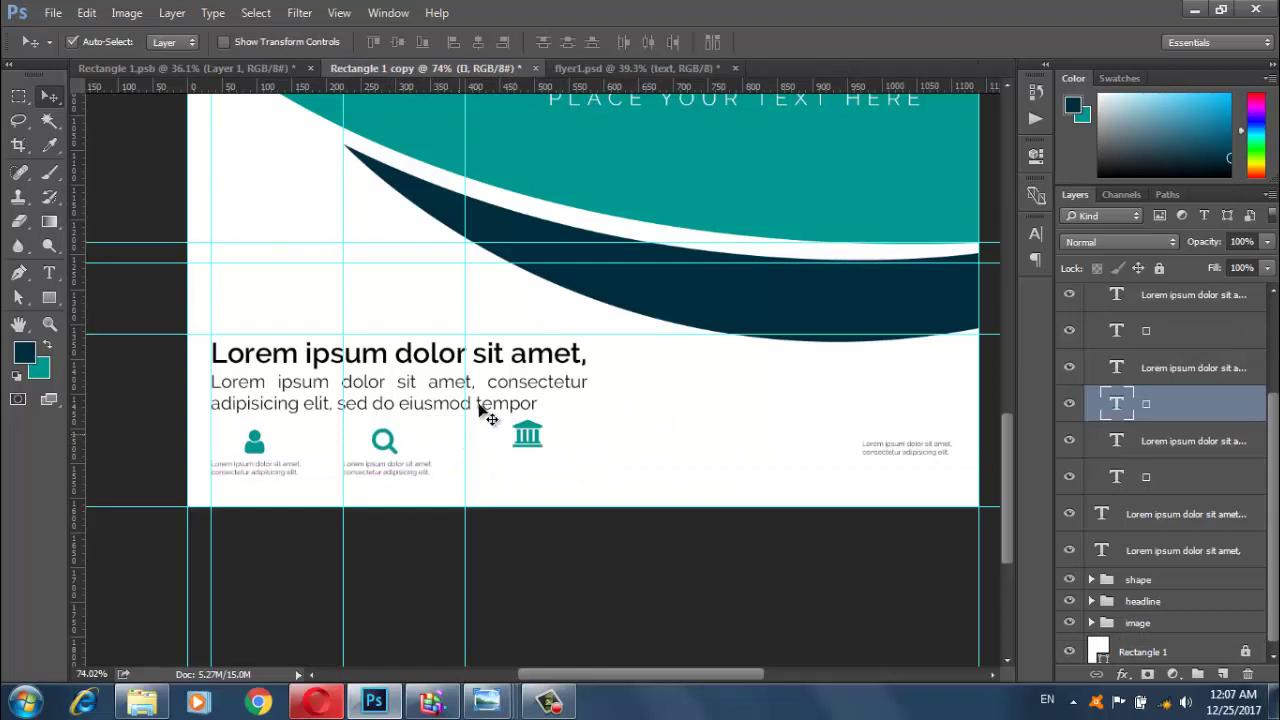
Add two horizontal guides, put the right caption under the bank icon, and align it
{"action": "left_click_drag", "start_coordinate": [515, 86], "coordinate": [480, 429]}
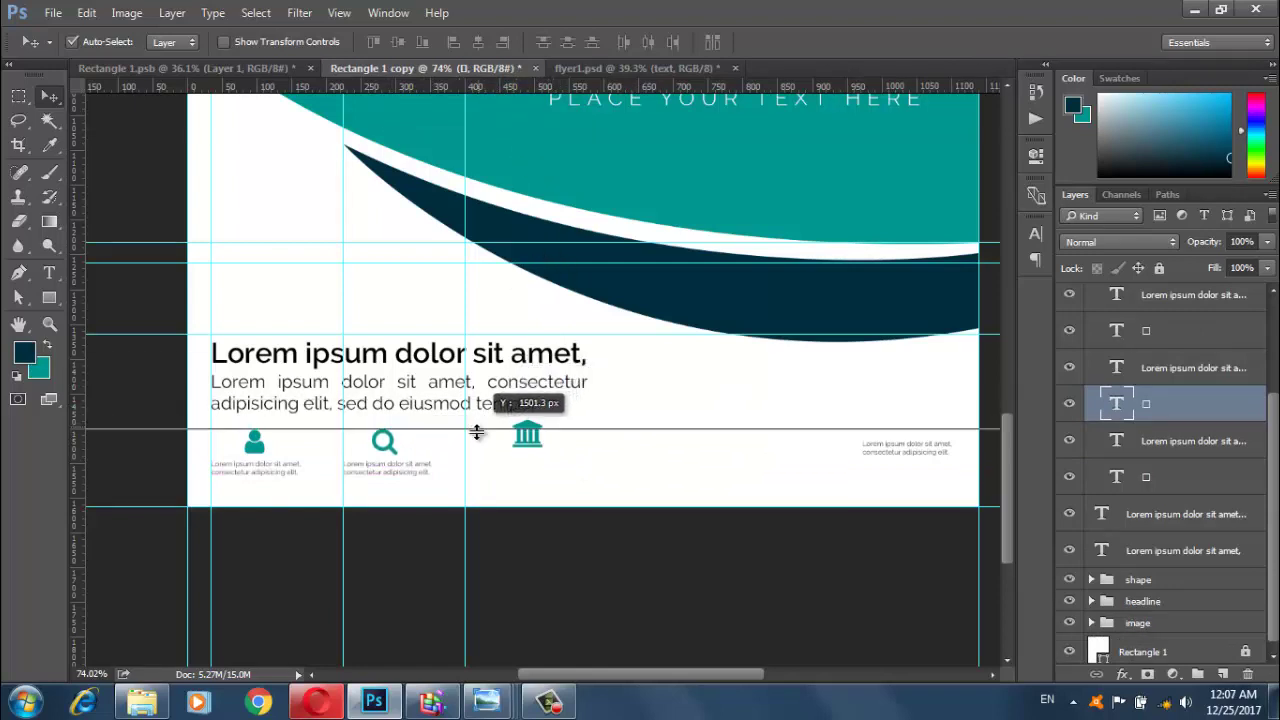
{"action": "mouse_move", "coordinate": [490, 87]}
{"action": "left_mouse_down"}
{"action": "mouse_move", "coordinate": [462, 465]}
{"action": "mouse_move", "coordinate": [475, 461]}
{"action": "left_mouse_up"}
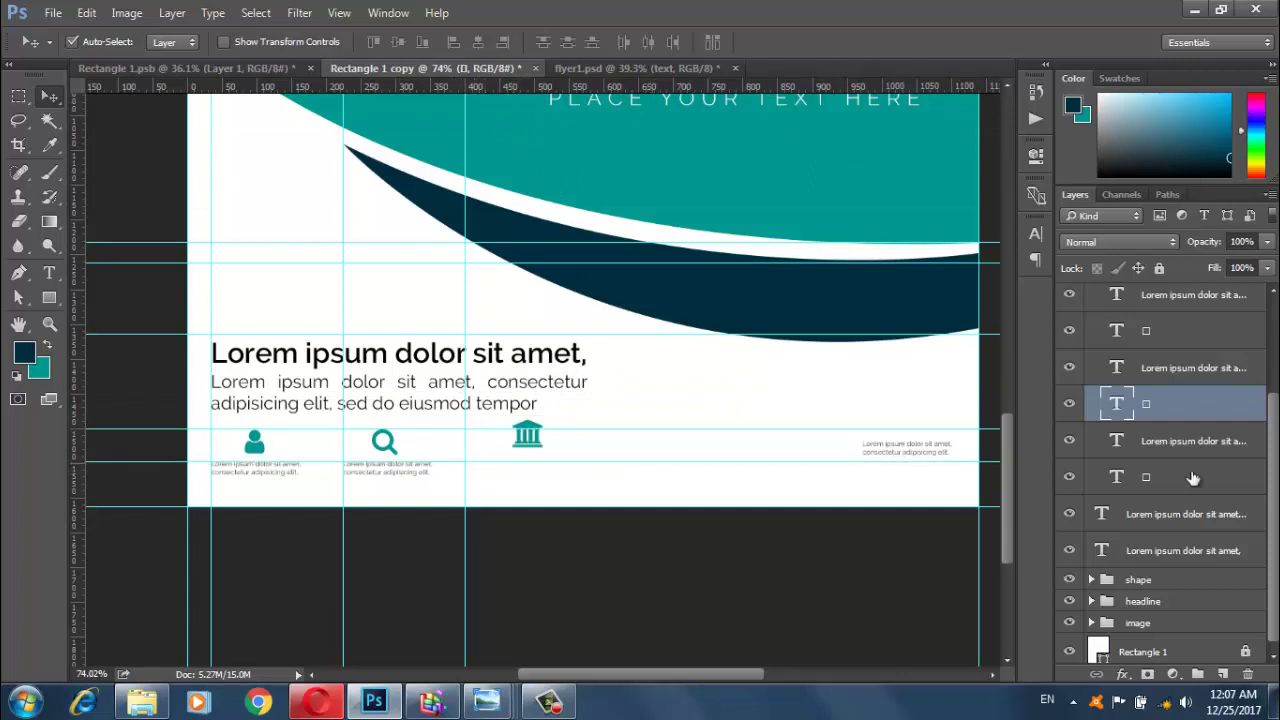
{"action": "double_click", "coordinate": [1070, 370]}
{"action": "left_click_drag", "start_coordinate": [885, 458], "coordinate": [493, 478]}
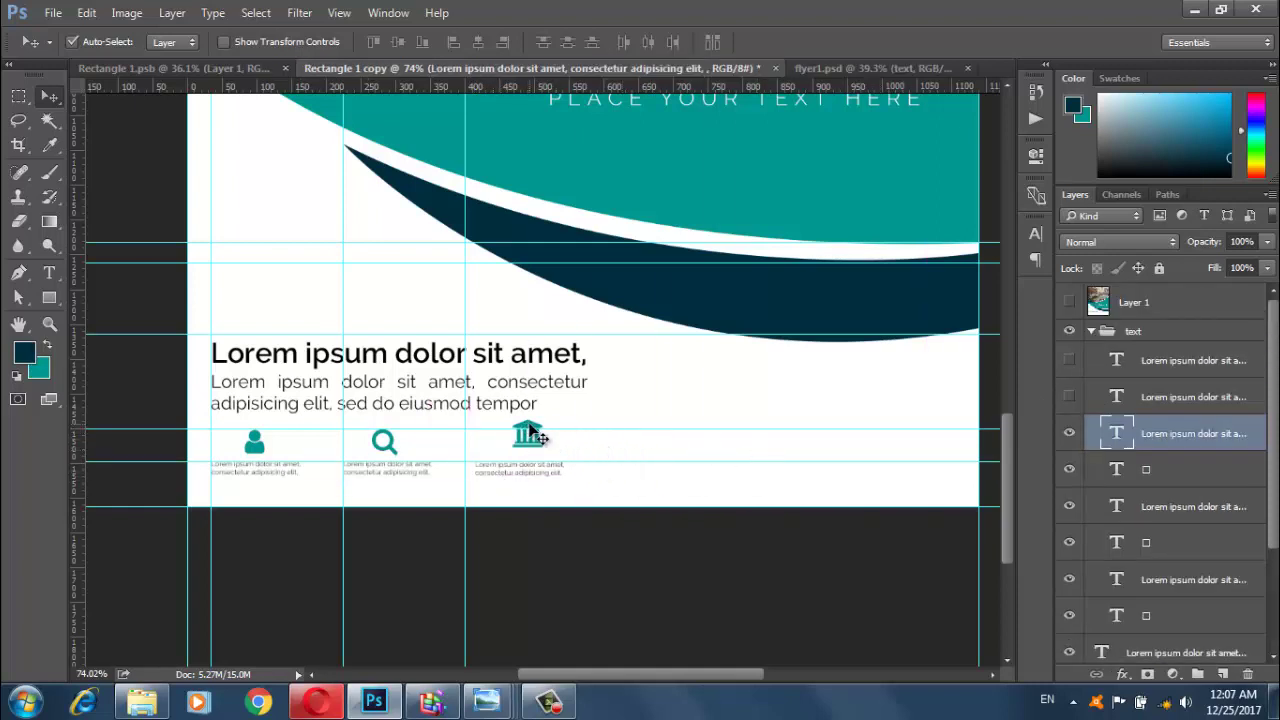
{"action": "left_click_drag", "start_coordinate": [530, 432], "coordinate": [526, 444]}
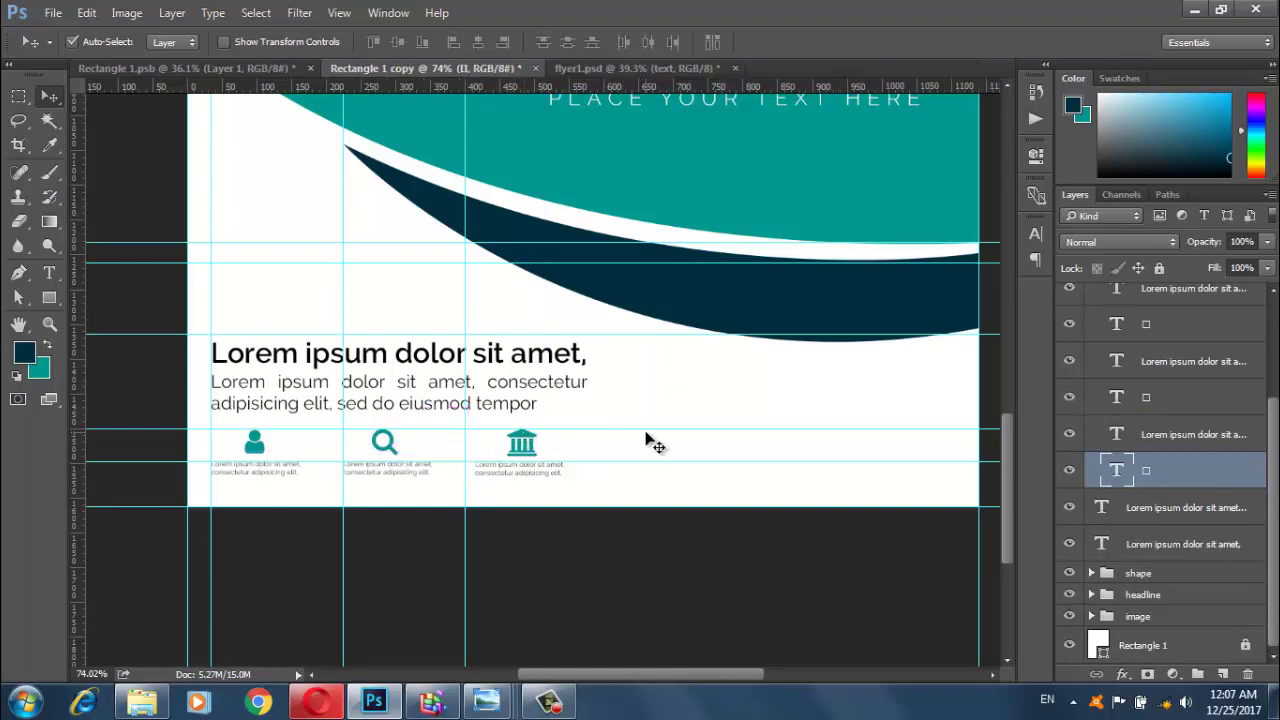
{"action": "left_click", "coordinate": [398, 455]}
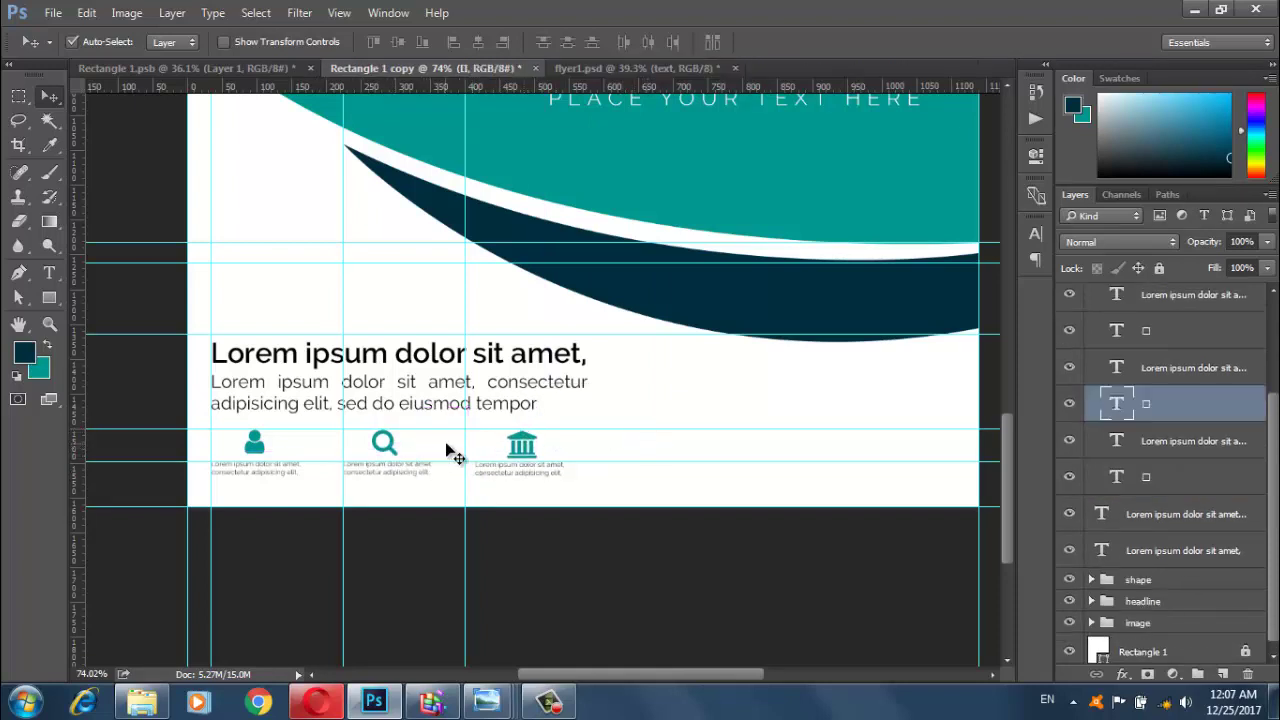
{"action": "left_click", "coordinate": [1036, 233]}
{"action": "left_click", "coordinate": [880, 271]}
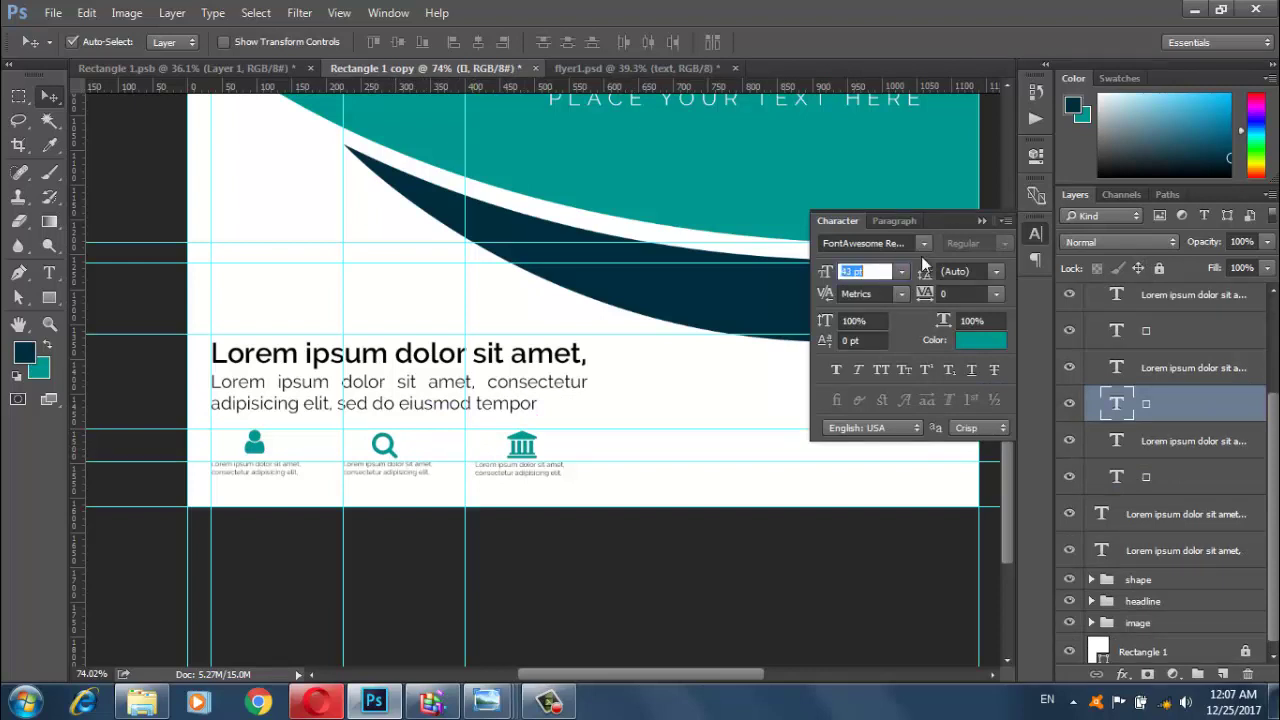
{"action": "left_click", "coordinate": [977, 229]}
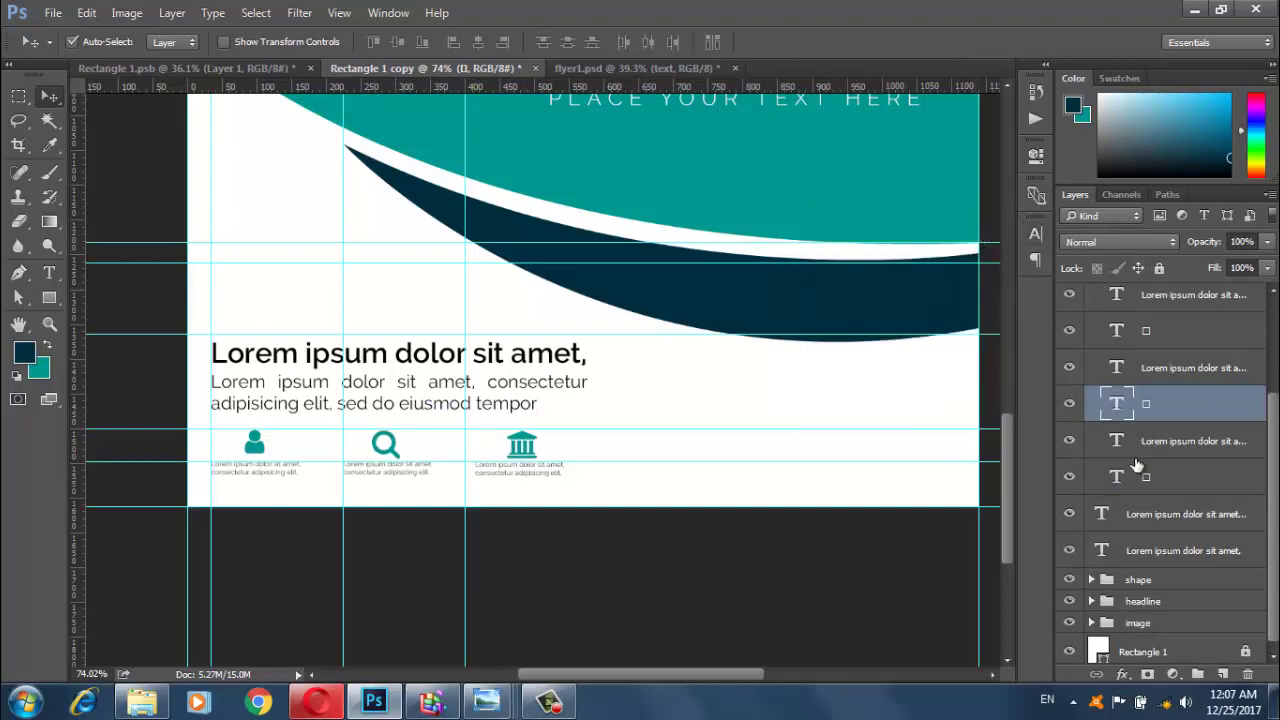
{"action": "left_click", "coordinate": [1128, 330]}
{"action": "left_click", "coordinate": [1036, 233]}
{"action": "left_click", "coordinate": [865, 271]}
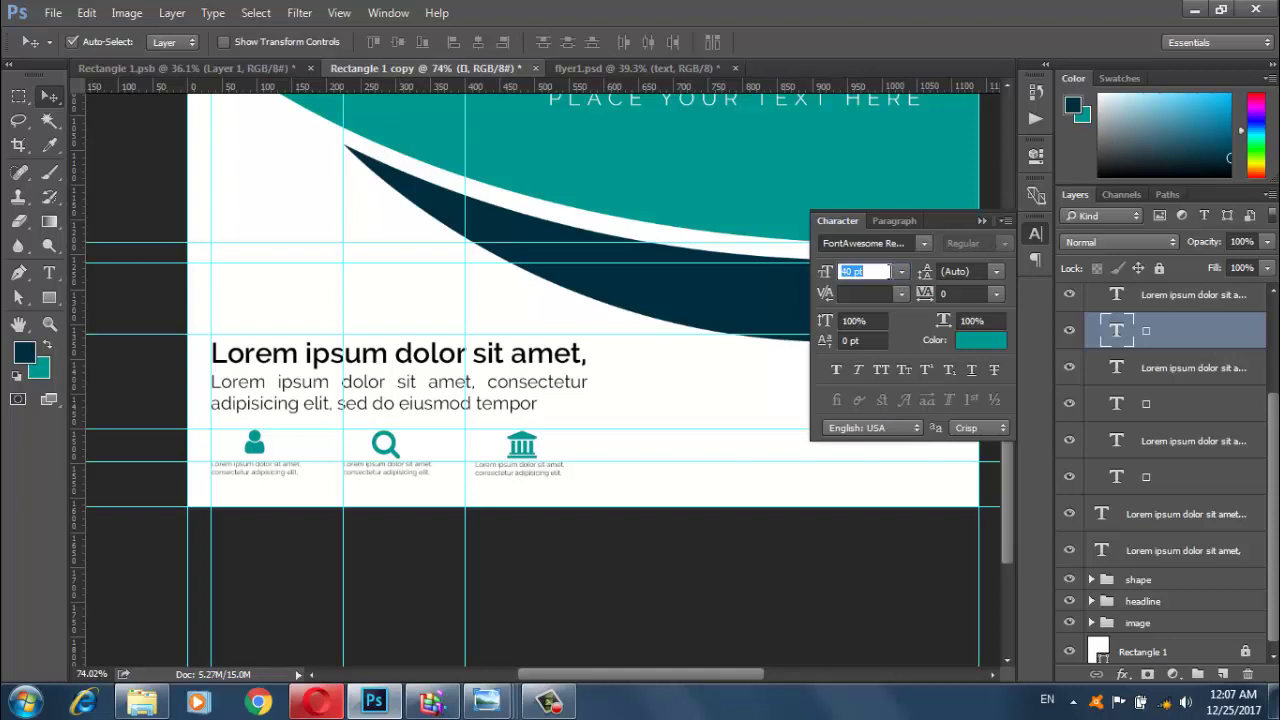
{"action": "left_click", "coordinate": [980, 222]}
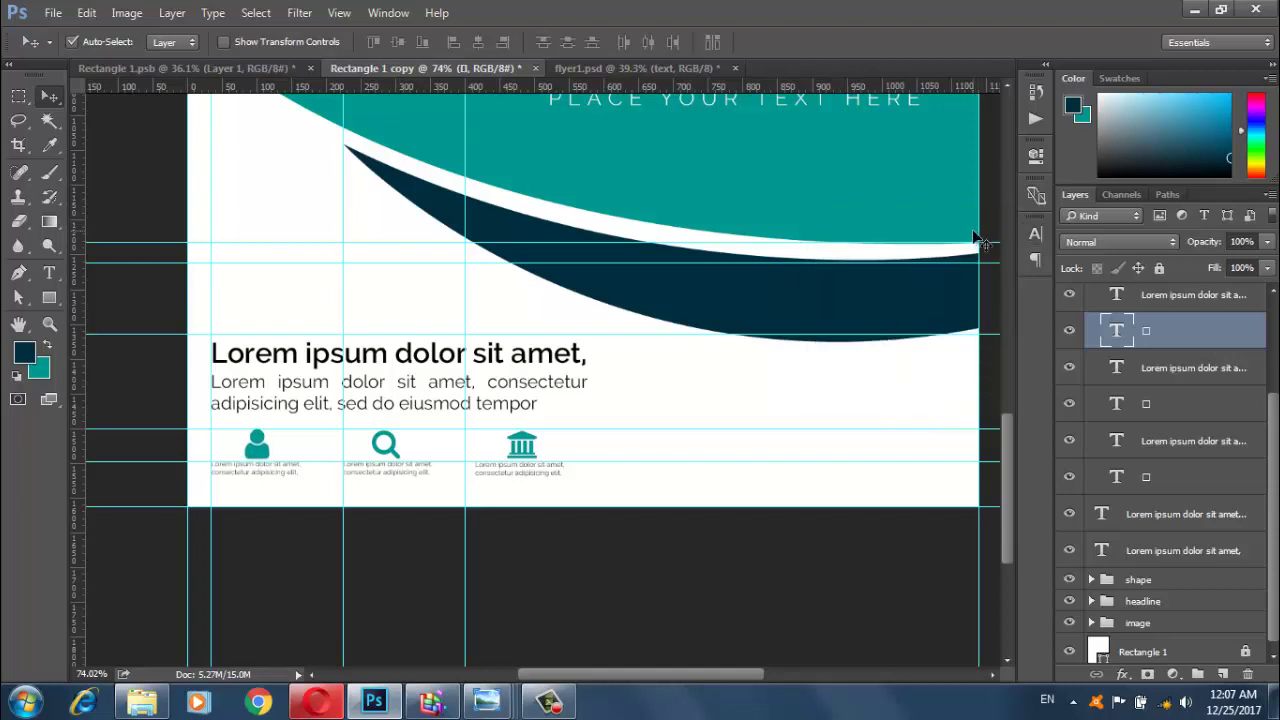
Make the hidden icon caption layer visible again and check the three caption layers
{"action": "left_click", "coordinate": [1170, 516]}
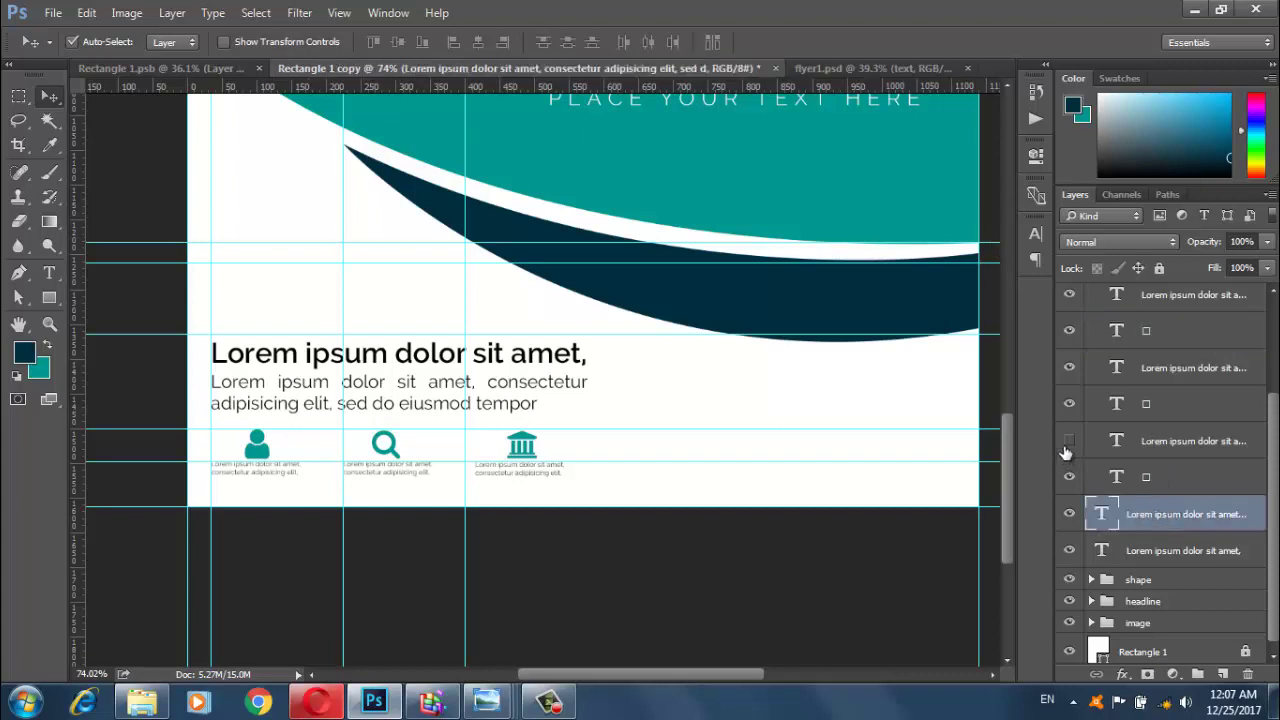
{"action": "left_click", "coordinate": [1068, 445]}
{"action": "left_click", "coordinate": [1172, 443]}
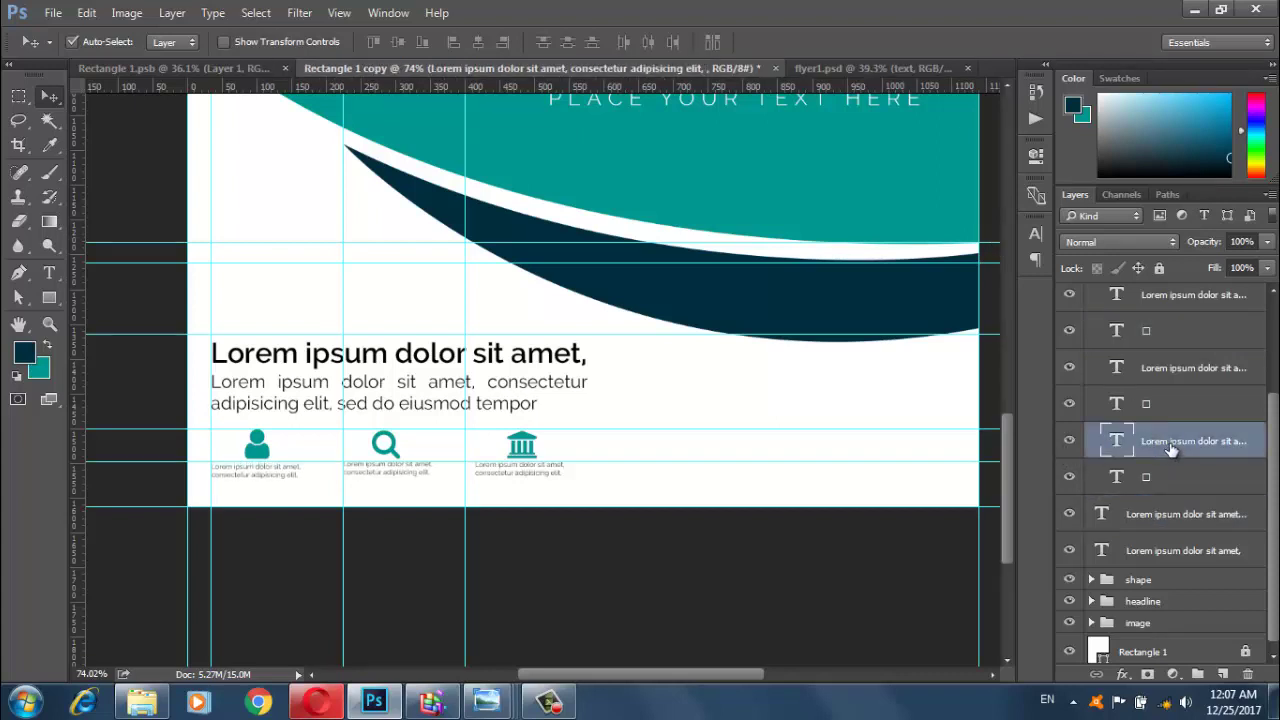
{"action": "left_click", "coordinate": [1167, 370]}
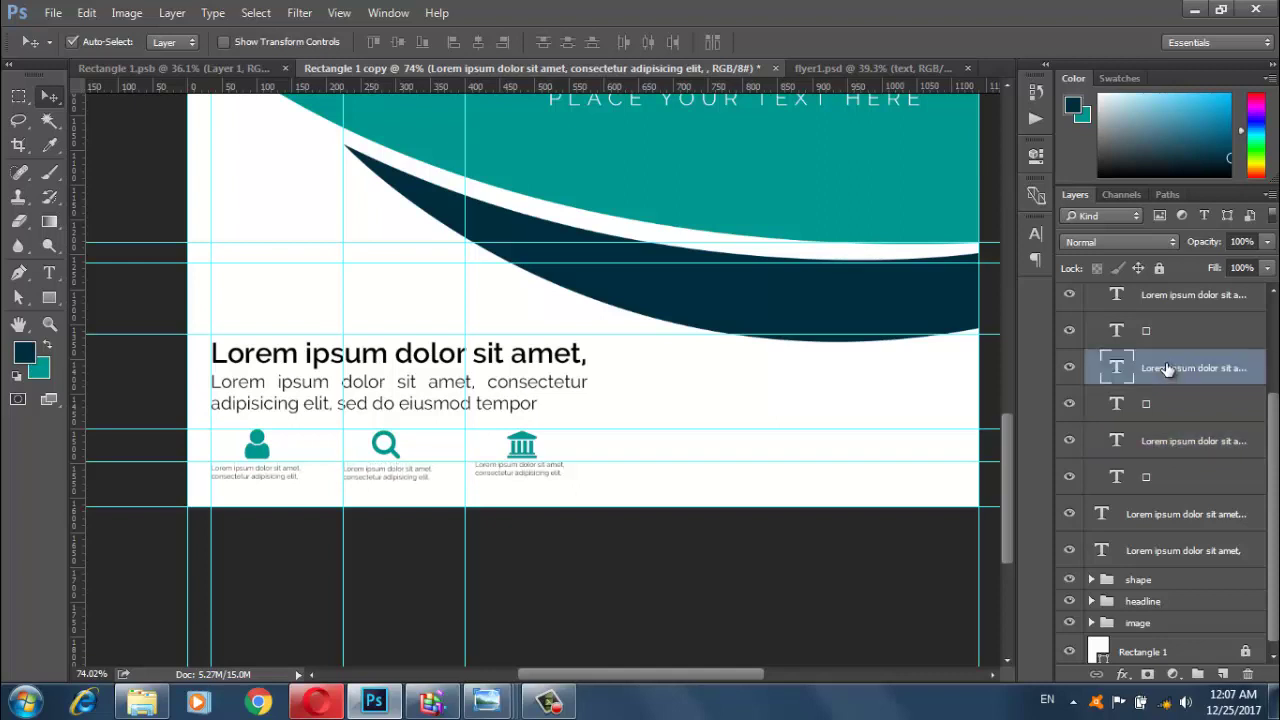
{"action": "left_click", "coordinate": [1178, 299]}
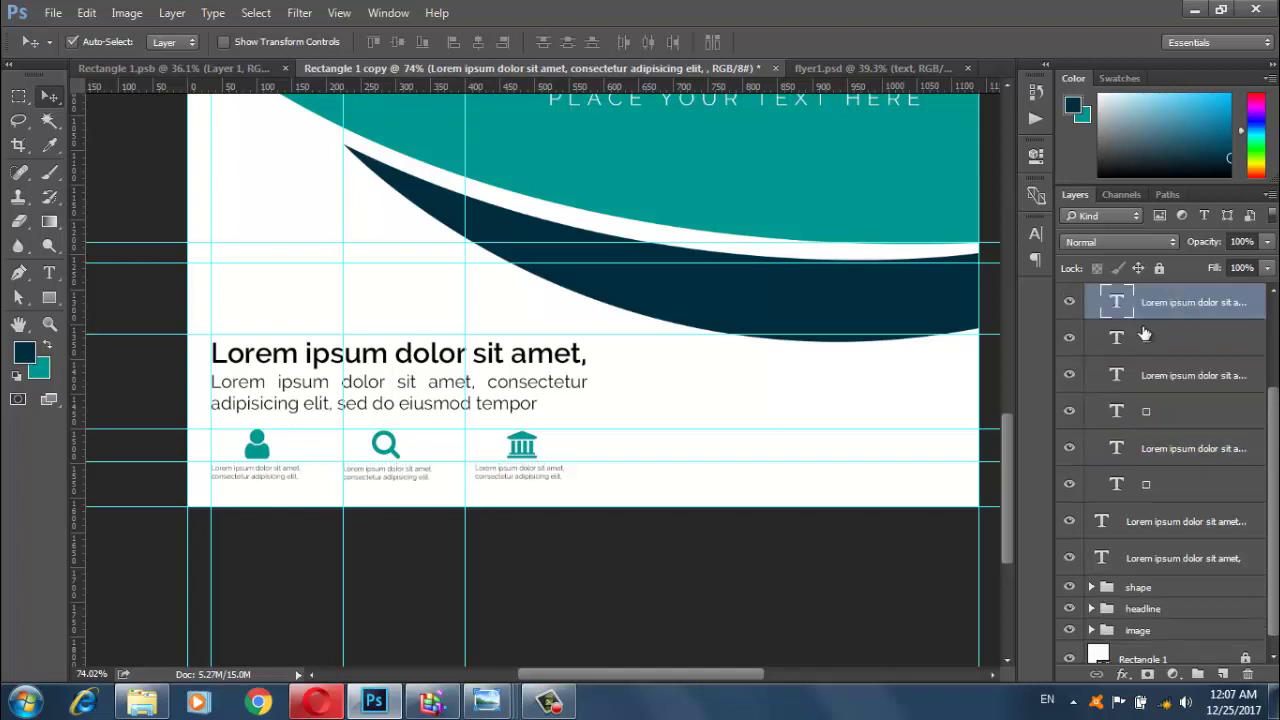
Collapse the "text" layer group and compare with the finished flyer2 image
{"action": "scroll", "coordinate": [873, 548], "scroll_direction": "down", "scroll_amount": 3, "text": "alt"}
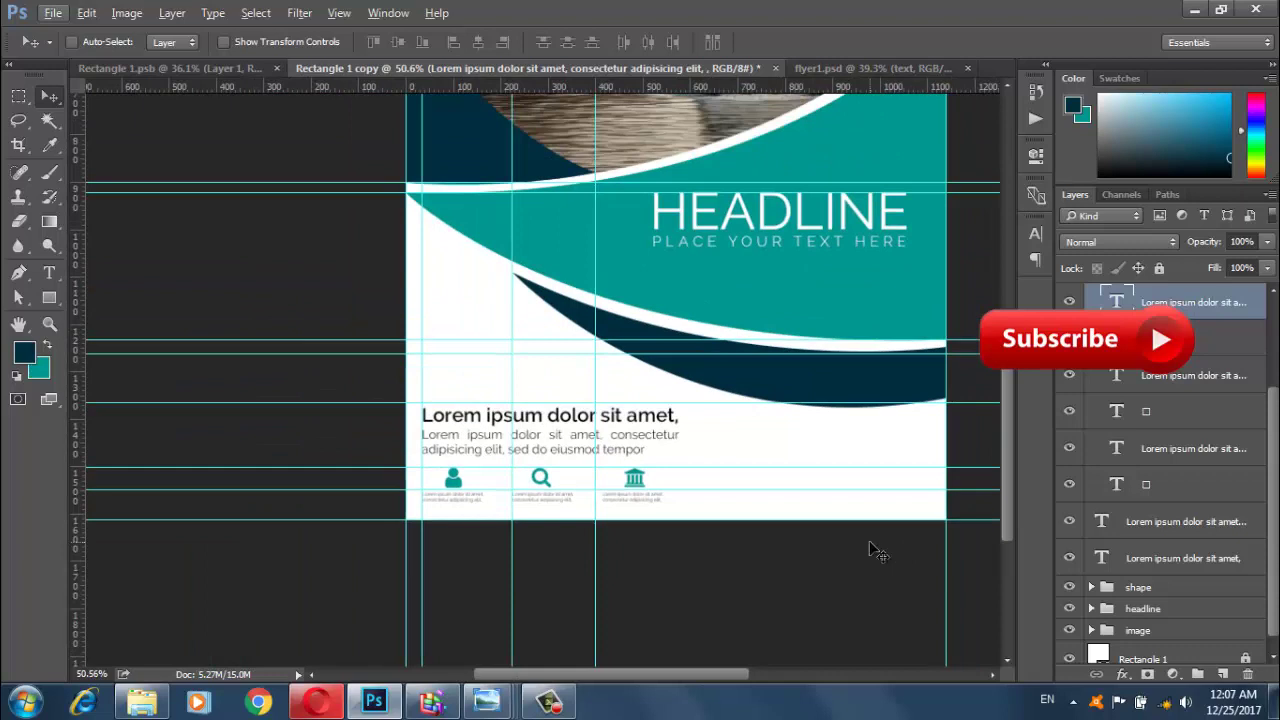
{"action": "key", "text": "ctrl+semicolon"}
{"action": "key", "text": "ctrl+semicolon"}
{"action": "scroll", "coordinate": [873, 550], "scroll_direction": "up", "scroll_amount": 1}
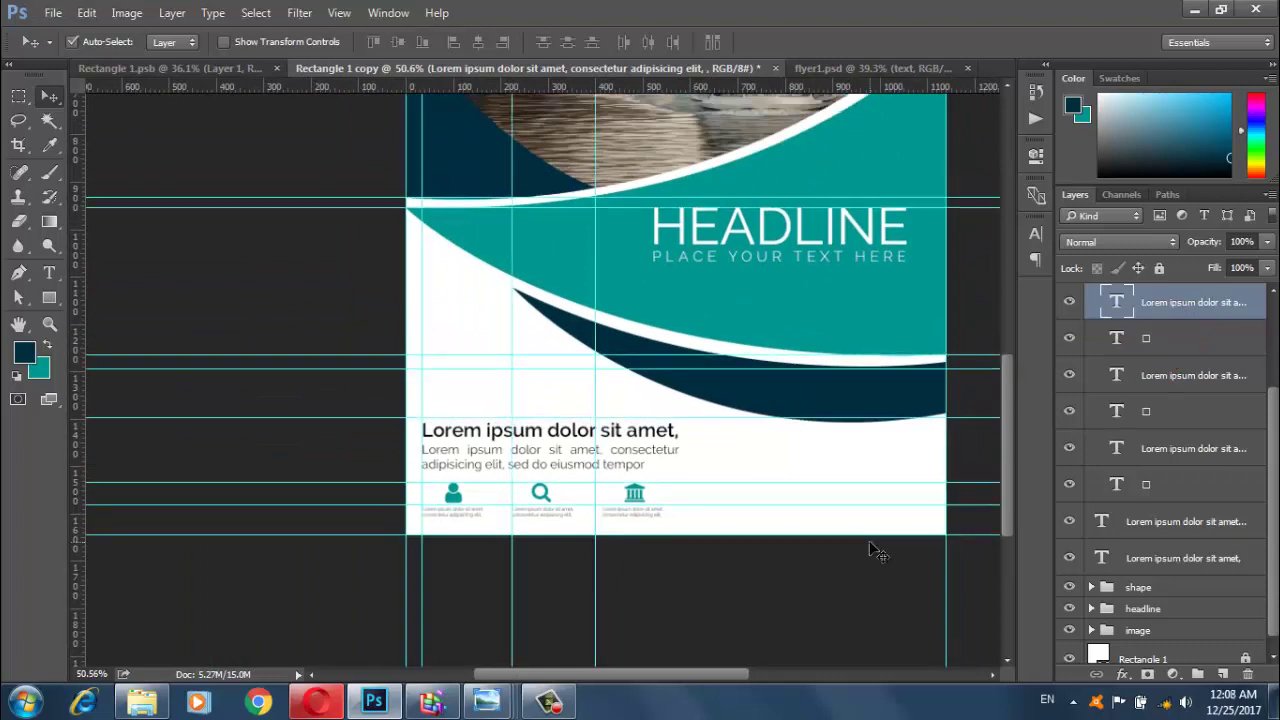
{"action": "scroll", "coordinate": [873, 548], "scroll_direction": "up", "scroll_amount": 3}
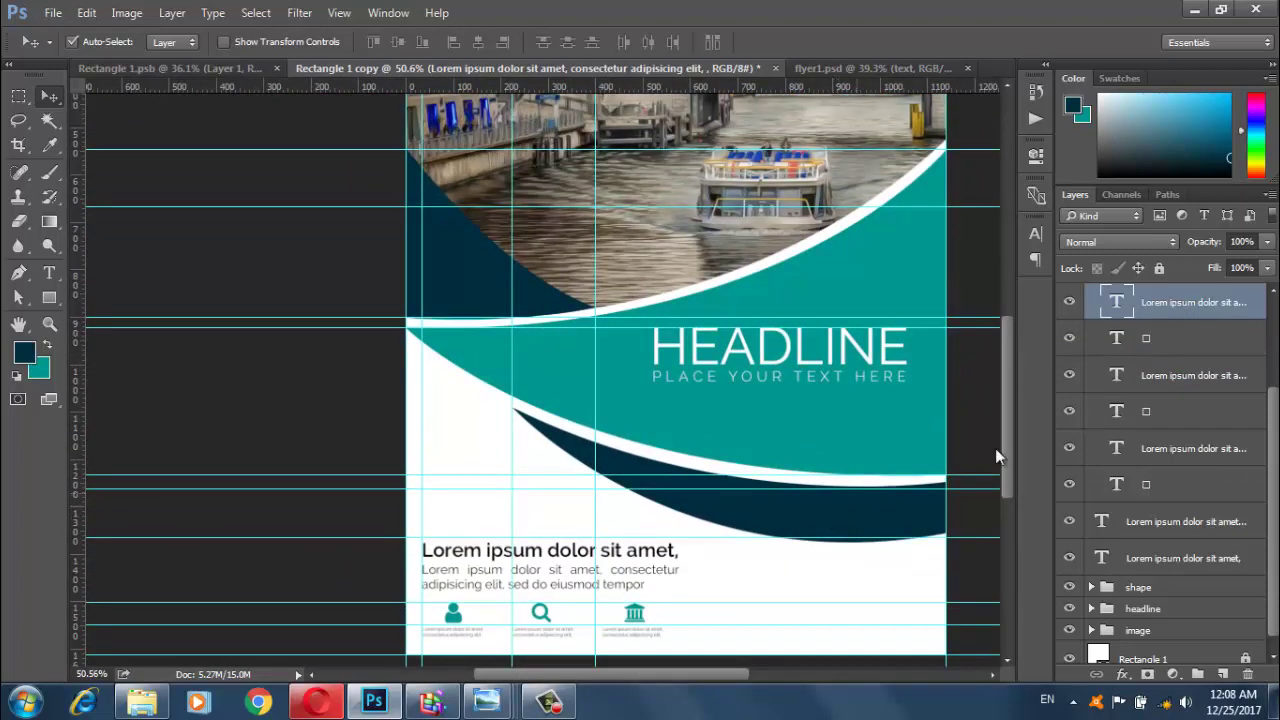
{"action": "scroll", "coordinate": [1141, 412], "scroll_direction": "up", "scroll_amount": 1}
{"action": "scroll", "coordinate": [1141, 412], "scroll_direction": "up", "scroll_amount": 3}
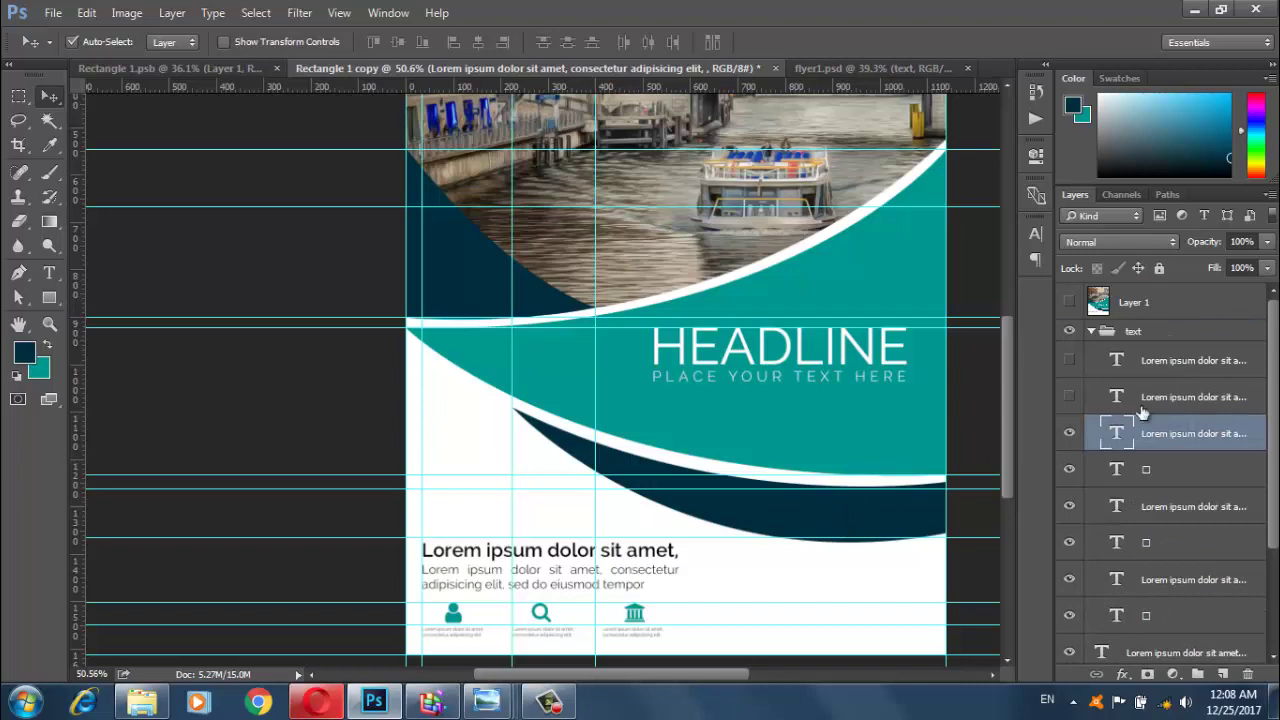
{"action": "left_click", "coordinate": [1091, 331]}
{"action": "mouse_move", "coordinate": [486, 701]}
{"action": "left_click", "coordinate": [300, 610]}
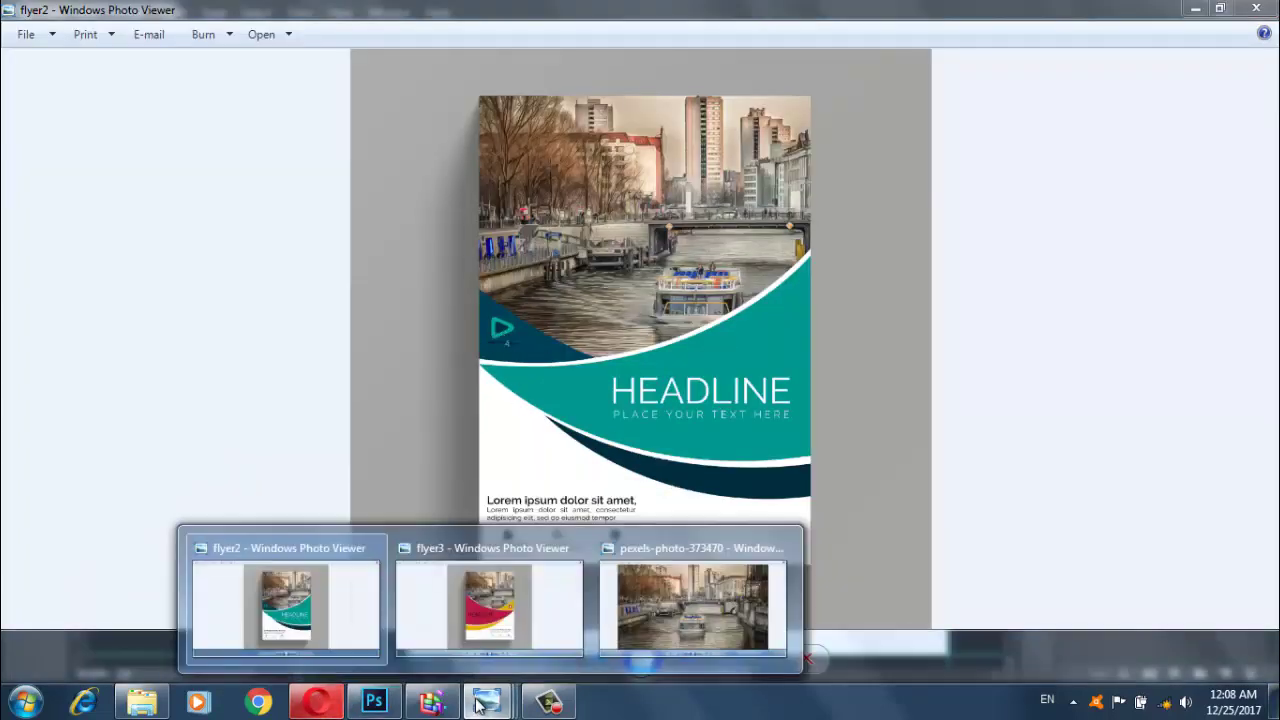
{"action": "left_click", "coordinate": [378, 707]}
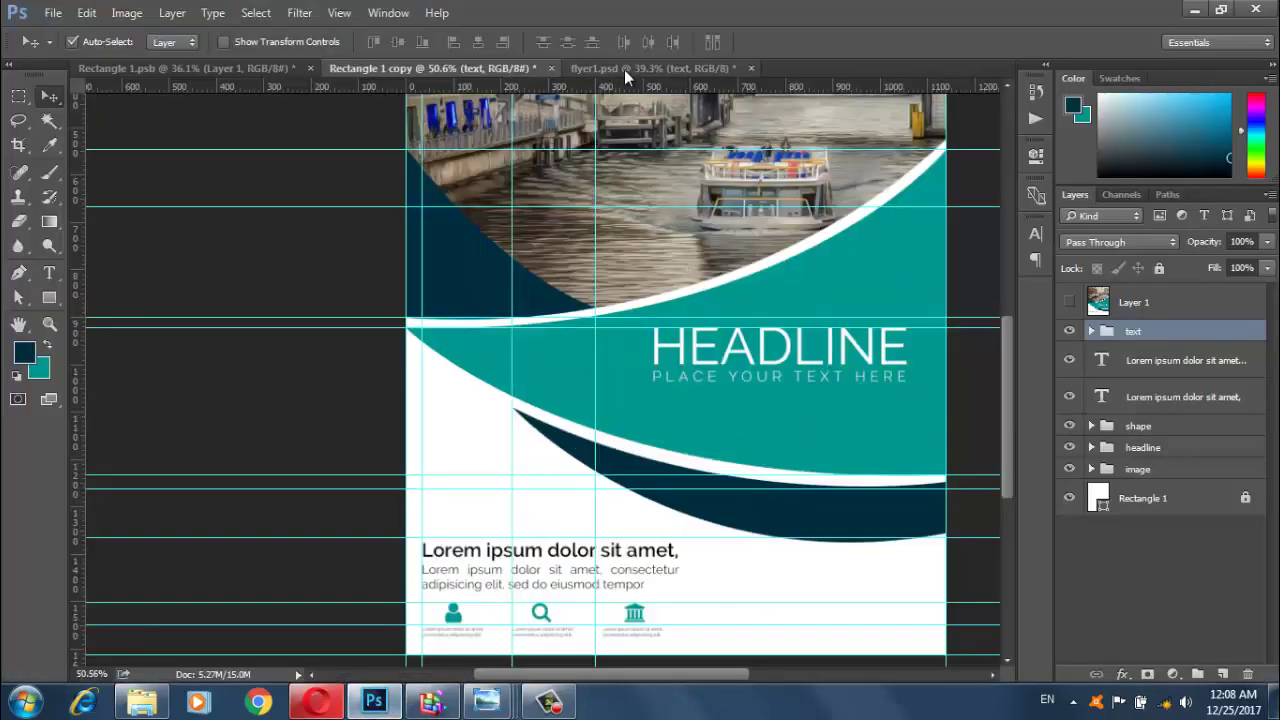
Duplicate the logo group from flyer1.psd into the Rectangle 1 copy document
{"action": "left_click", "coordinate": [650, 68]}
{"action": "scroll", "coordinate": [755, 397], "scroll_direction": "up", "scroll_amount": 2}
{"action": "scroll", "coordinate": [755, 400], "scroll_direction": "up", "scroll_amount": 2}
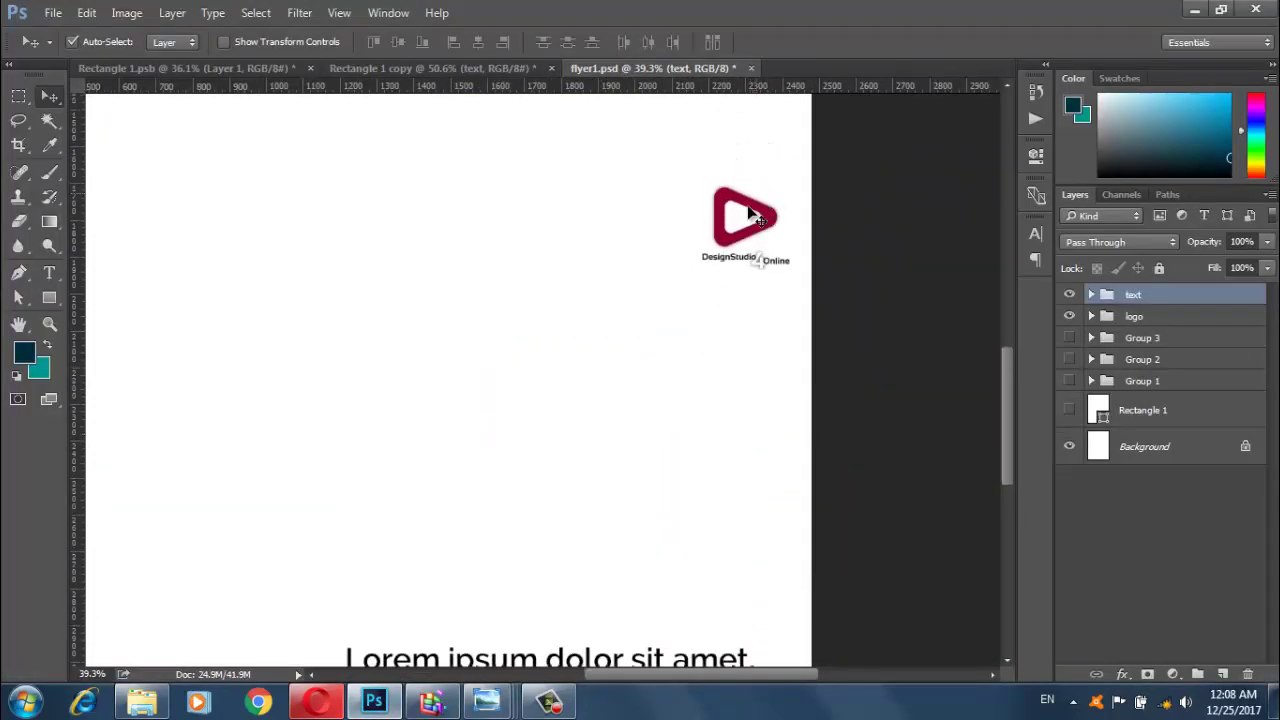
{"action": "scroll", "coordinate": [755, 405], "scroll_direction": "up", "scroll_amount": 2}
{"action": "scroll", "coordinate": [750, 420], "scroll_direction": "down", "scroll_amount": 1}
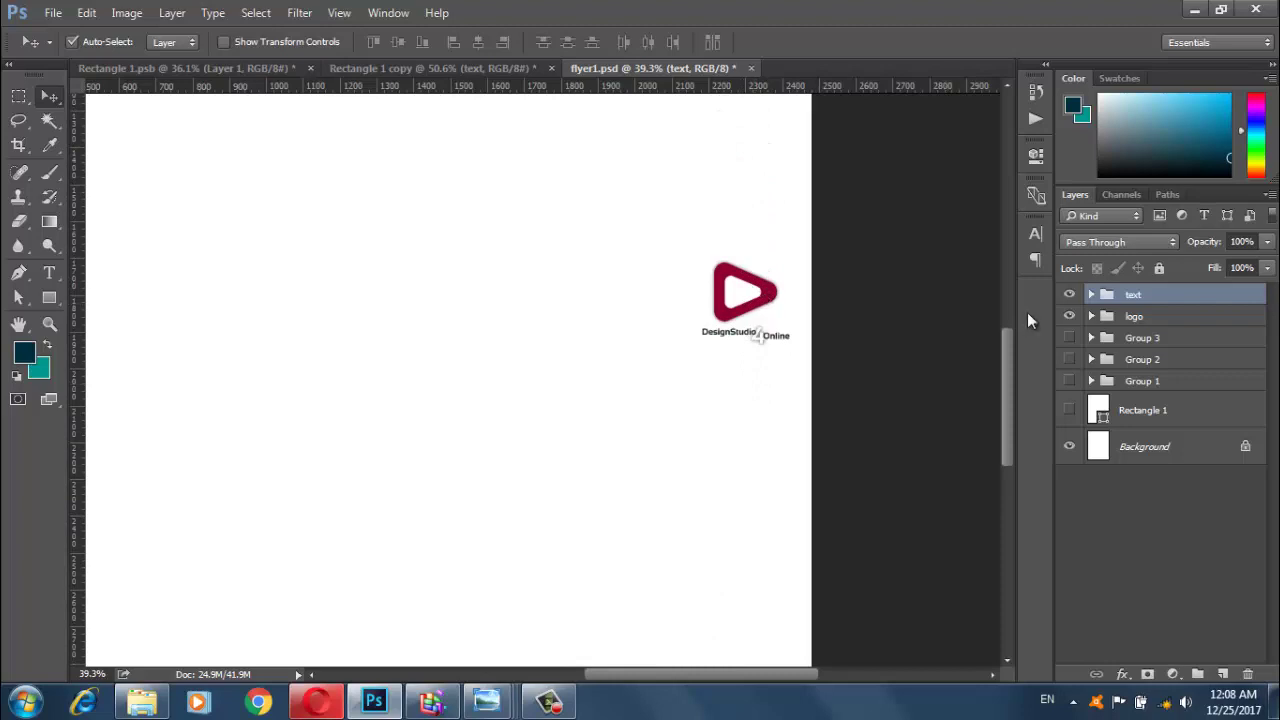
{"action": "left_click", "coordinate": [1069, 316]}
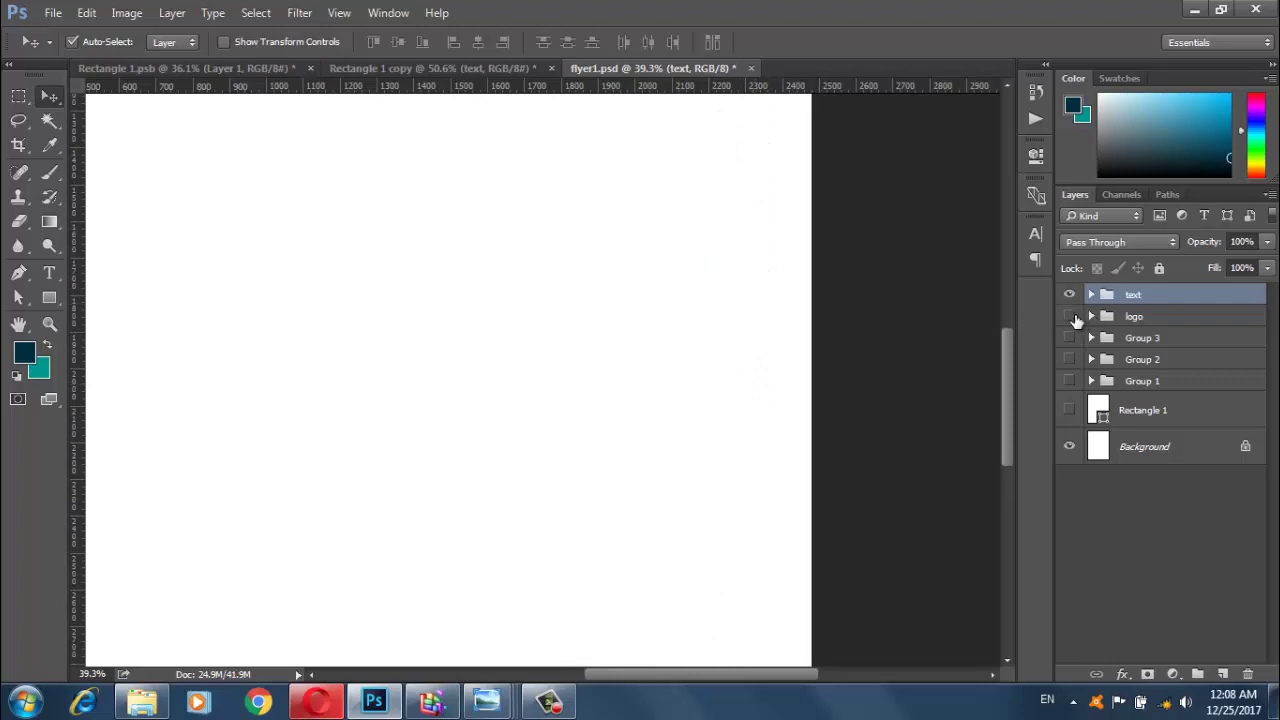
{"action": "right_click", "coordinate": [1133, 318]}
{"action": "left_click", "coordinate": [983, 127]}
{"action": "left_click", "coordinate": [720, 282]}
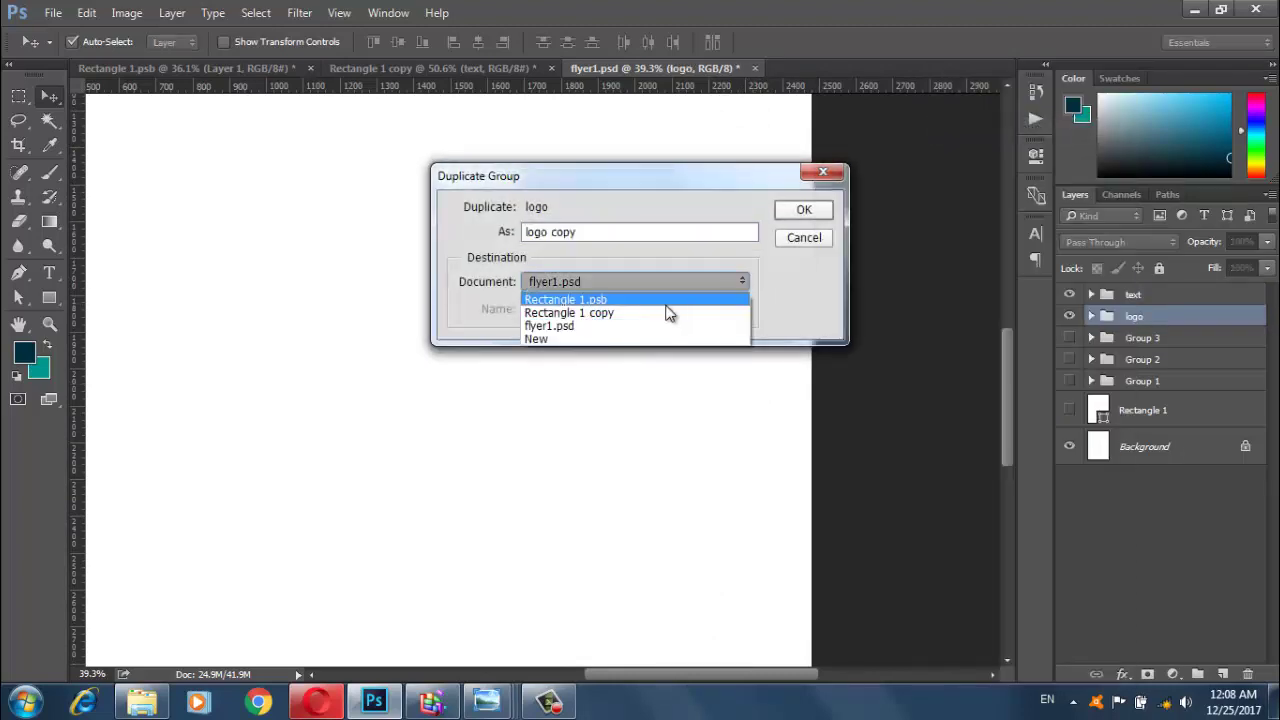
{"action": "left_click", "coordinate": [641, 313]}
{"action": "left_click", "coordinate": [806, 210]}
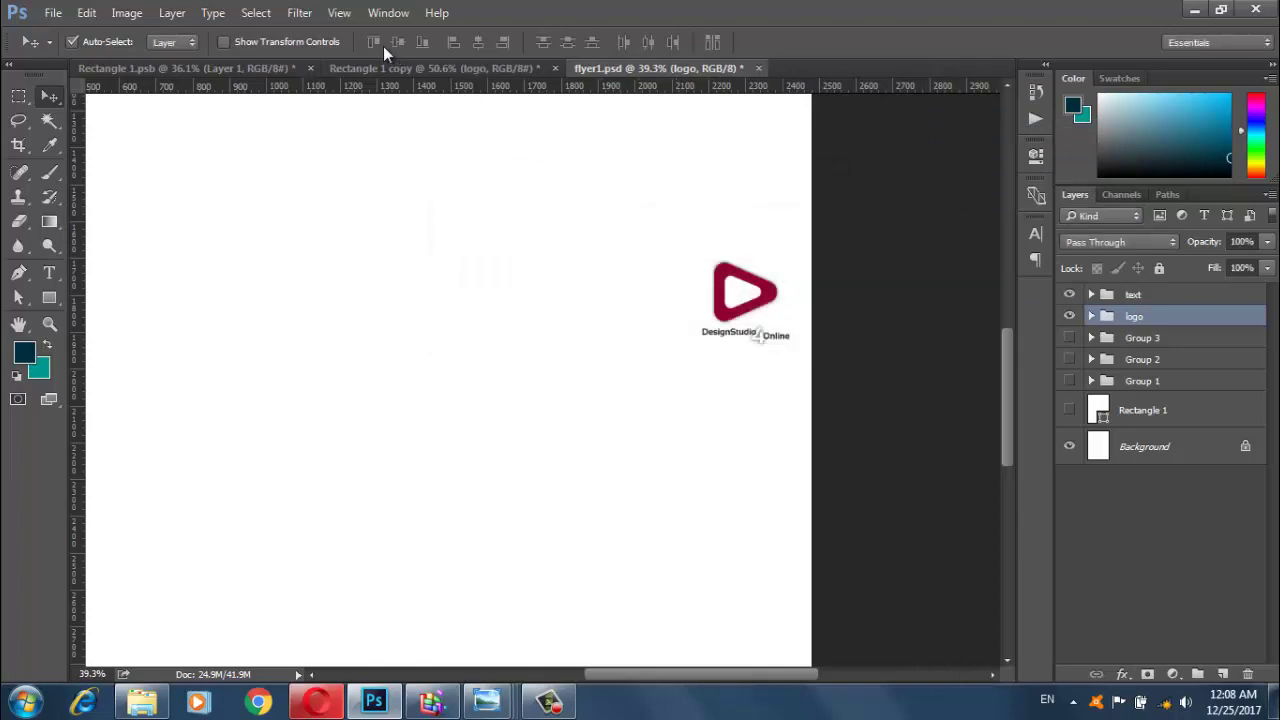
Drag the copied logo onto the flyer's top-left area with Free Transform
{"action": "scroll", "coordinate": [530, 332], "scroll_direction": "down", "scroll_amount": 1}
{"action": "scroll", "coordinate": [530, 332], "scroll_direction": "down", "scroll_amount": 1}
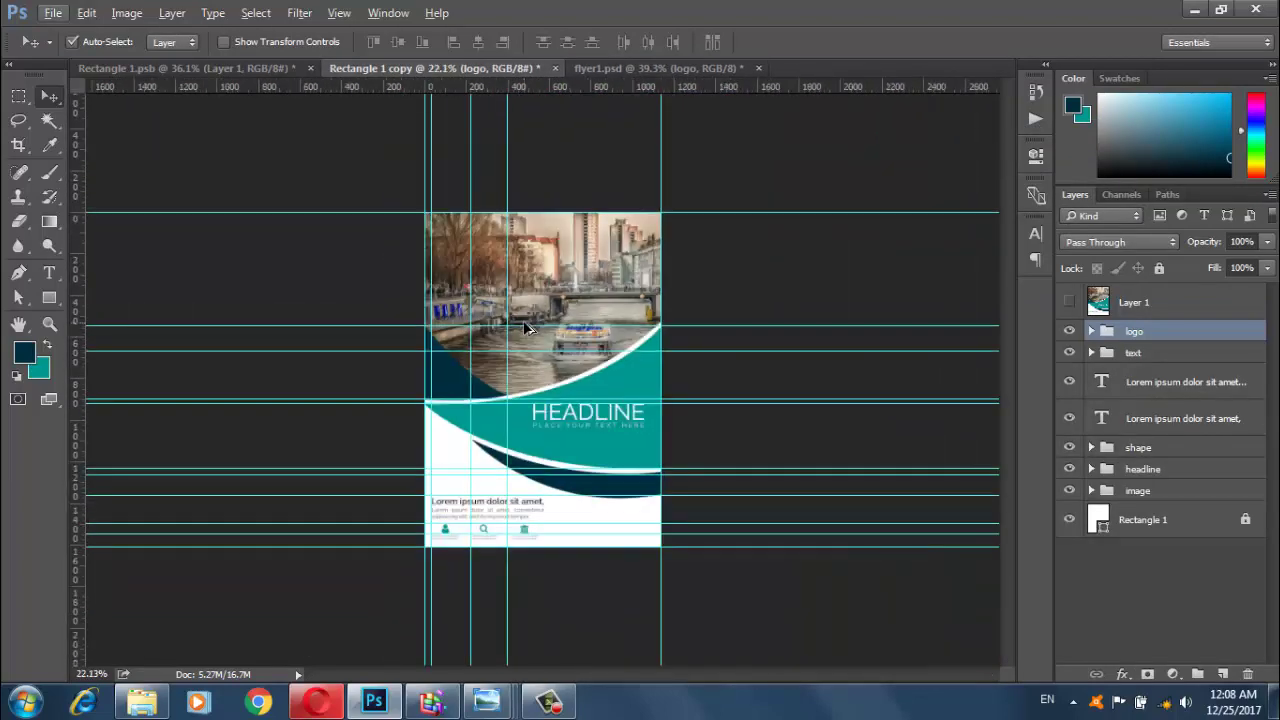
{"action": "scroll", "coordinate": [530, 332], "scroll_direction": "down", "scroll_amount": 1}
{"action": "key", "text": "ctrl+t"}
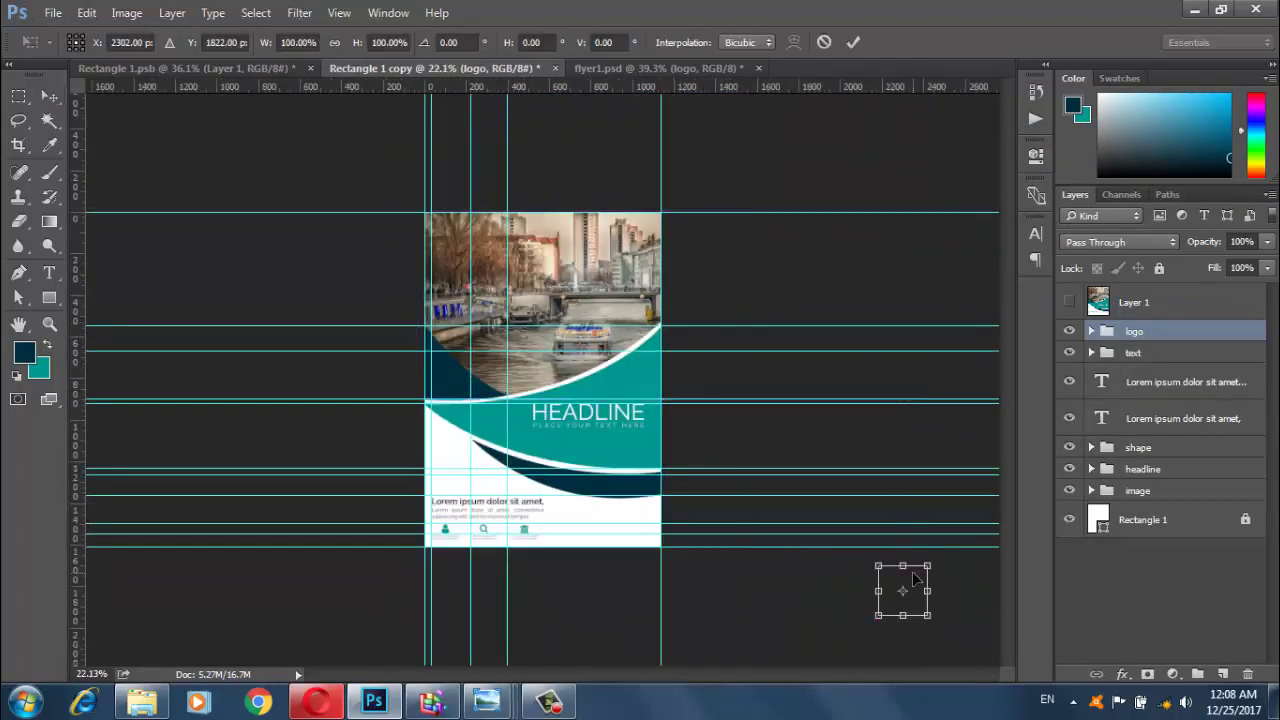
{"action": "left_click_drag", "start_coordinate": [915, 578], "coordinate": [474, 368]}
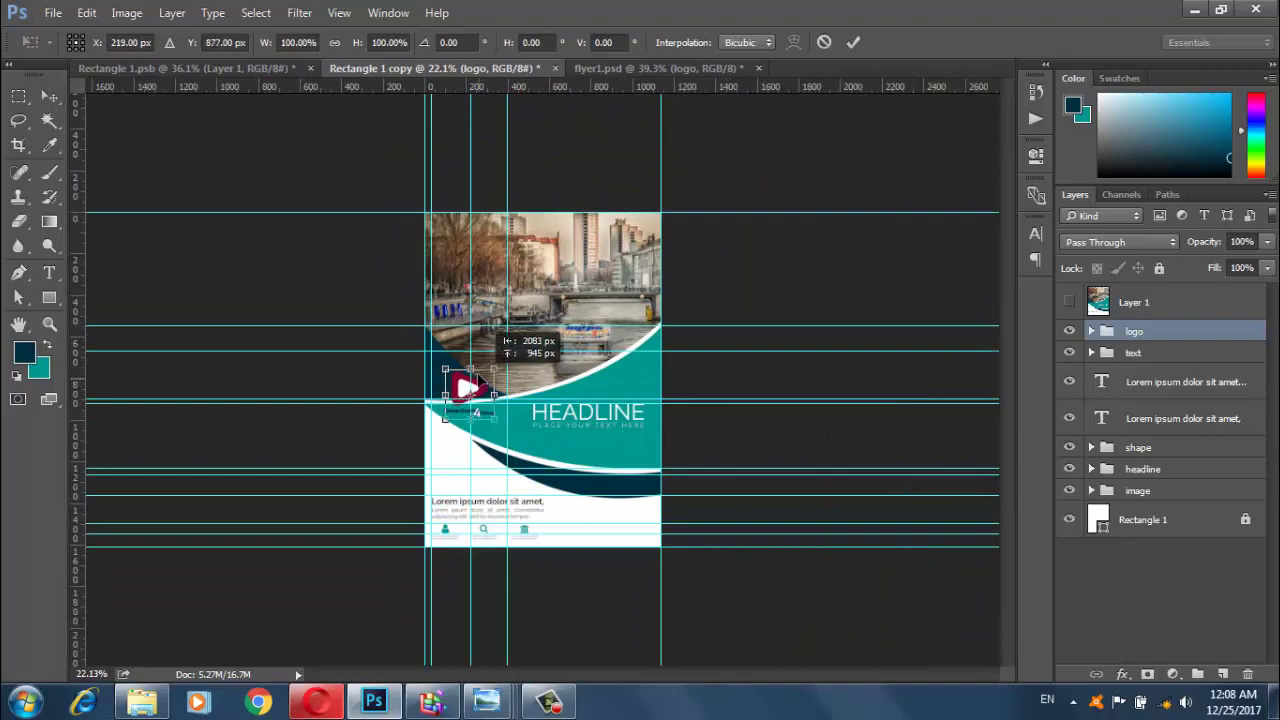
{"action": "left_click", "coordinate": [852, 42]}
Hide the guides and nudge the logo up and left above the HEADLINE band
{"action": "scroll", "coordinate": [530, 459], "scroll_direction": "up", "scroll_amount": 1}
{"action": "scroll", "coordinate": [530, 459], "scroll_direction": "up", "scroll_amount": 2}
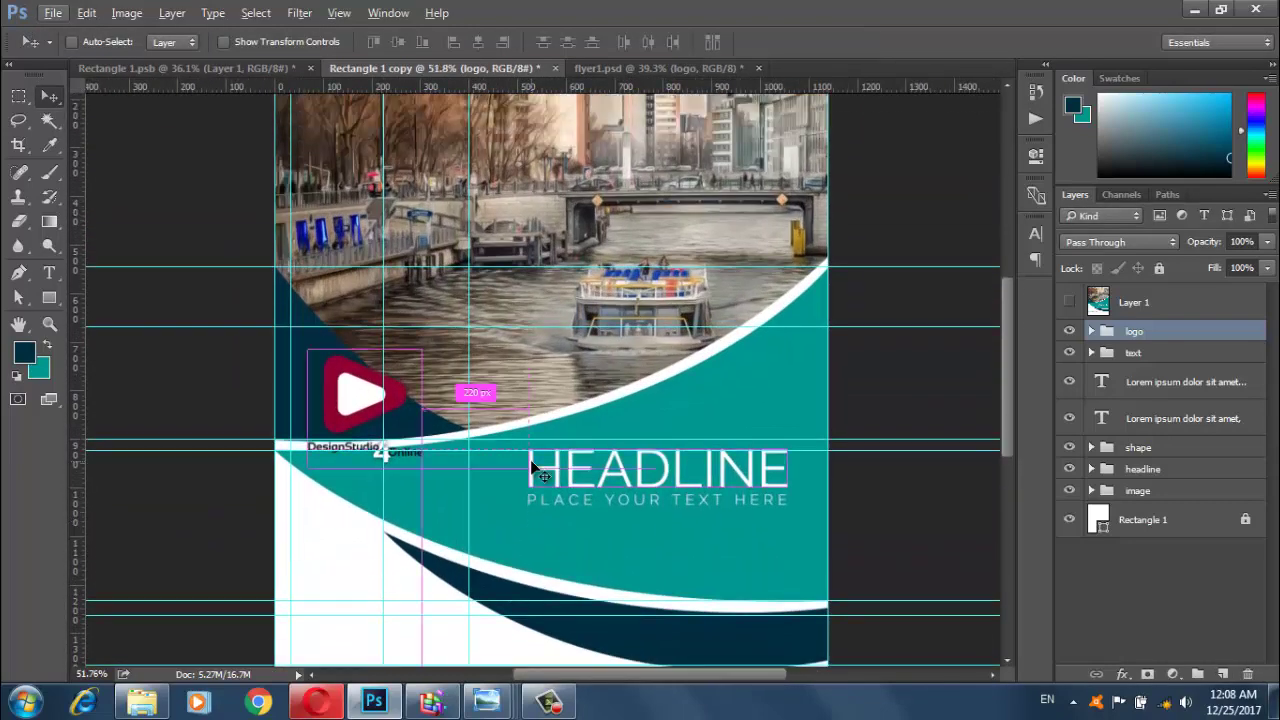
{"action": "key", "text": "ctrl+h"}
{"action": "scroll", "coordinate": [455, 453], "scroll_direction": "up", "scroll_amount": 1}
{"action": "scroll", "coordinate": [456, 452], "scroll_direction": "up", "scroll_amount": 1}
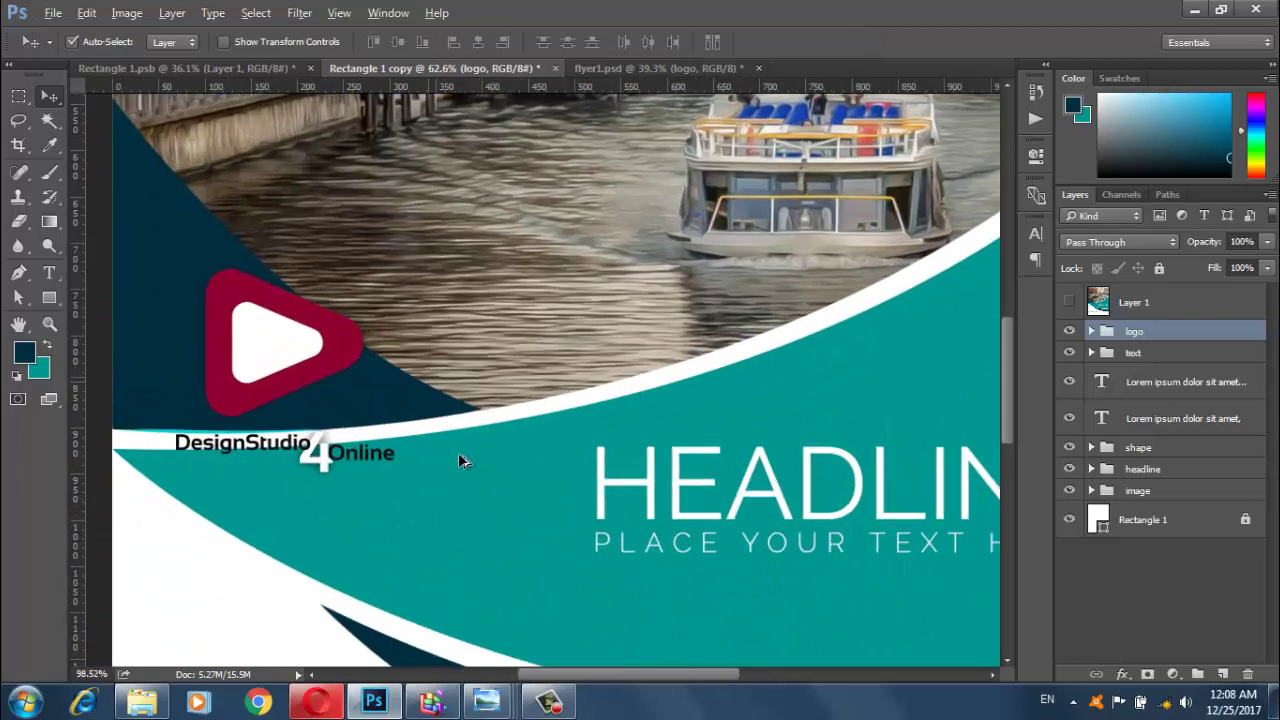
{"action": "scroll", "coordinate": [458, 452], "scroll_direction": "up", "scroll_amount": 1}
{"action": "left_click_drag", "start_coordinate": [440, 376], "coordinate": [715, 406]}
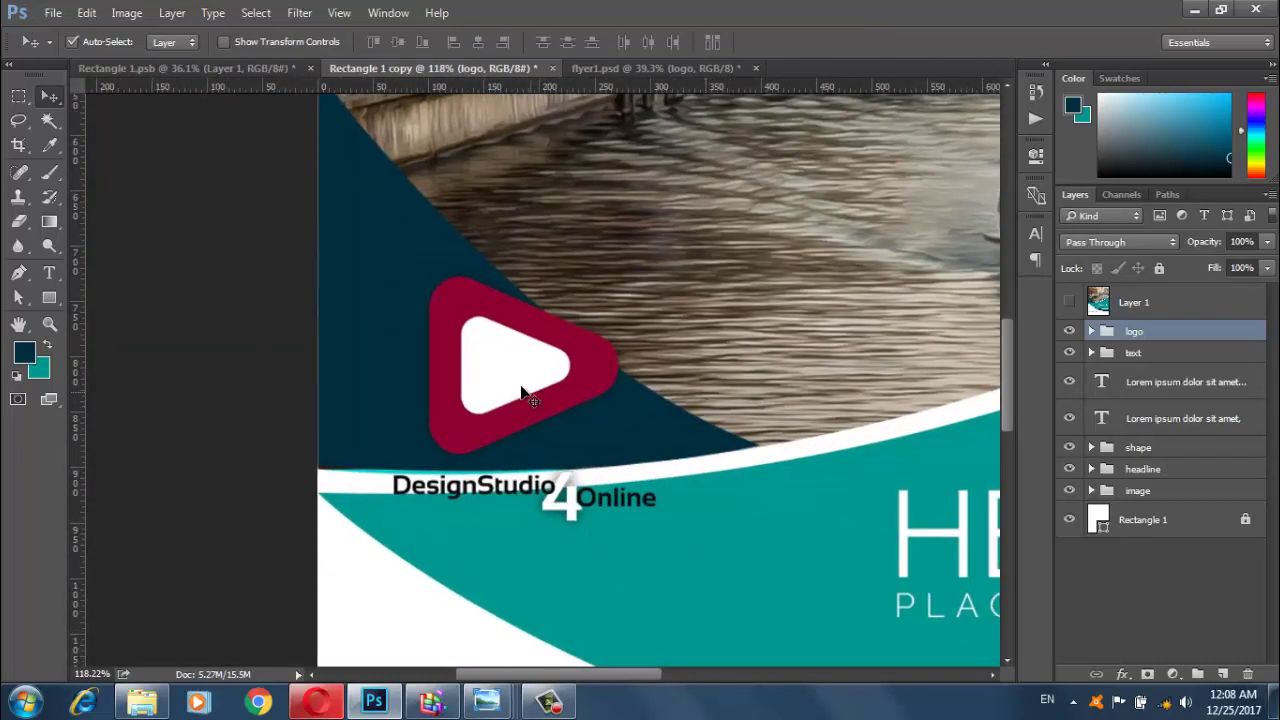
{"action": "mouse_move", "coordinate": [518, 384]}
{"action": "left_mouse_down"}
{"action": "mouse_move", "coordinate": [457, 338]}
{"action": "mouse_move", "coordinate": [457, 315]}
{"action": "left_mouse_up"}
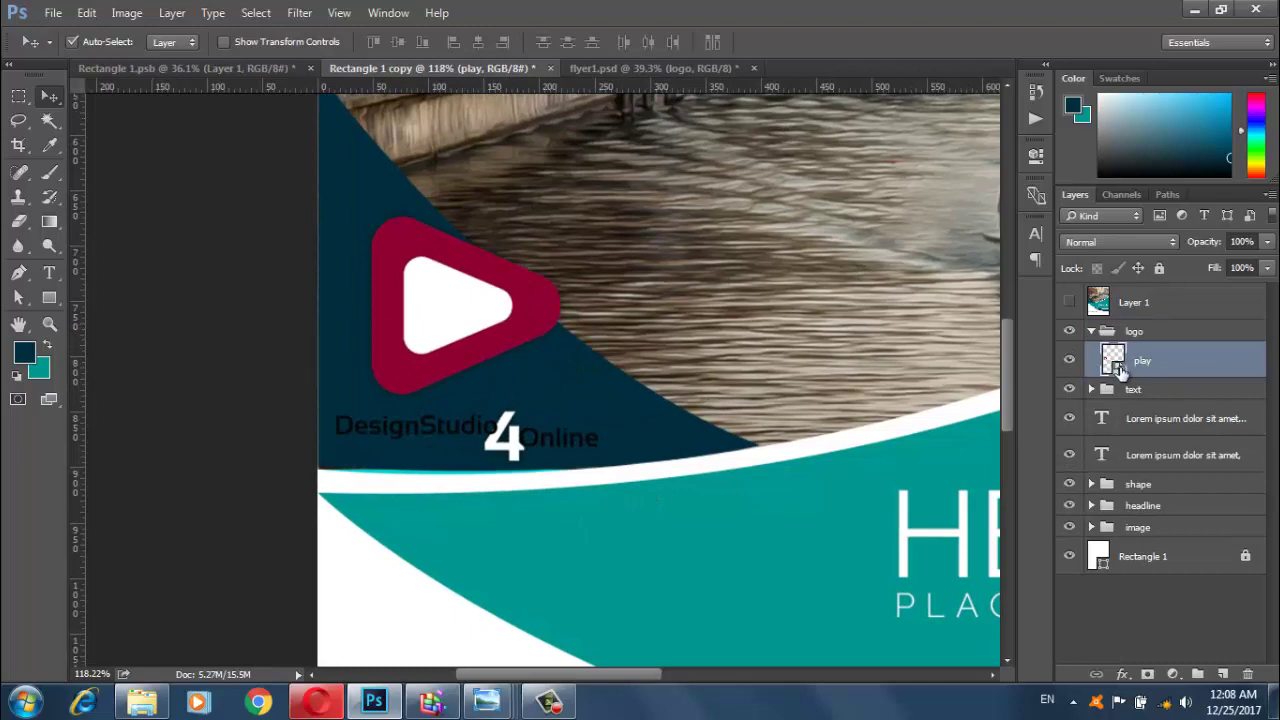
Open the logo's play image and fill its dark red ring with teal
{"action": "double_click", "coordinate": [1116, 362]}
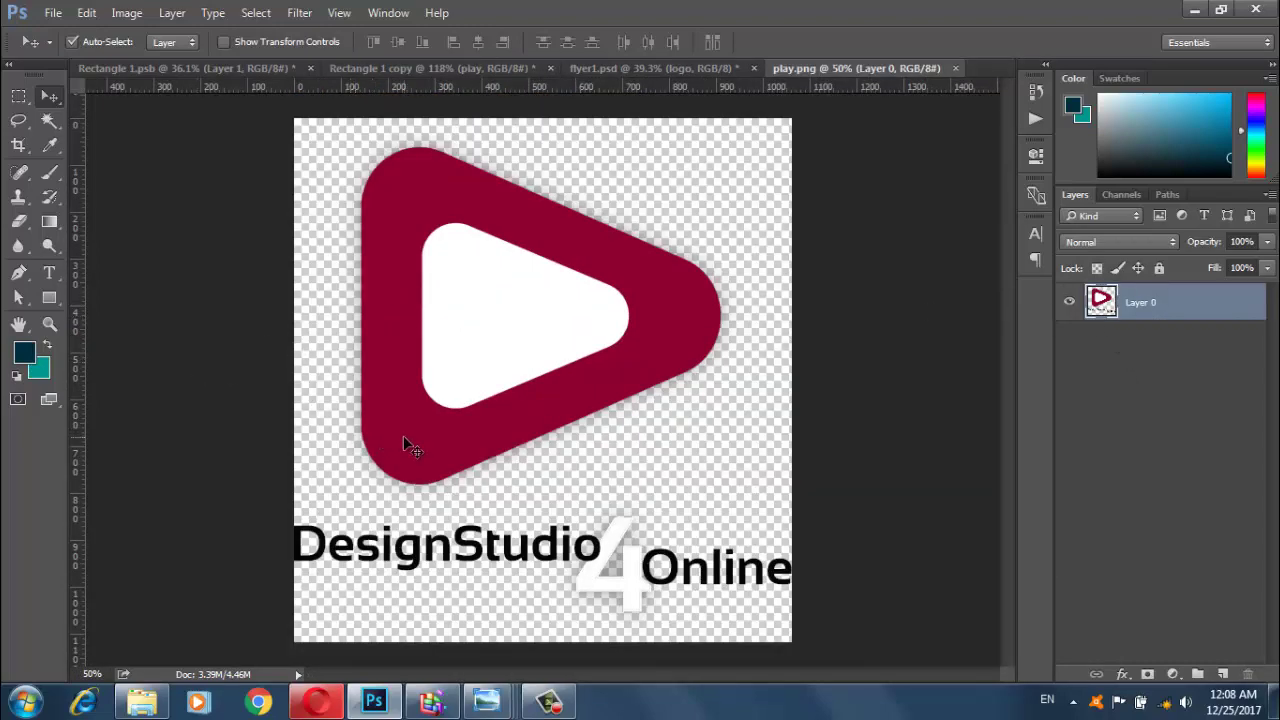
{"action": "left_click", "coordinate": [49, 120]}
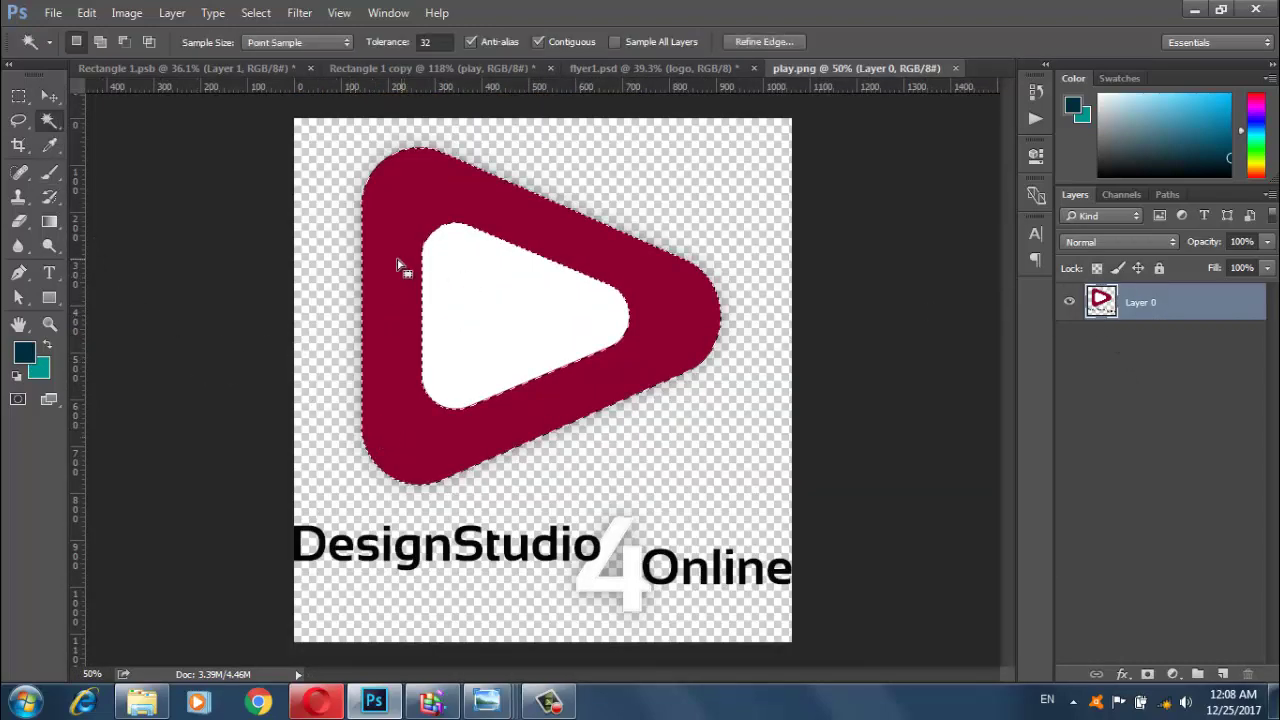
{"action": "left_click", "coordinate": [398, 265]}
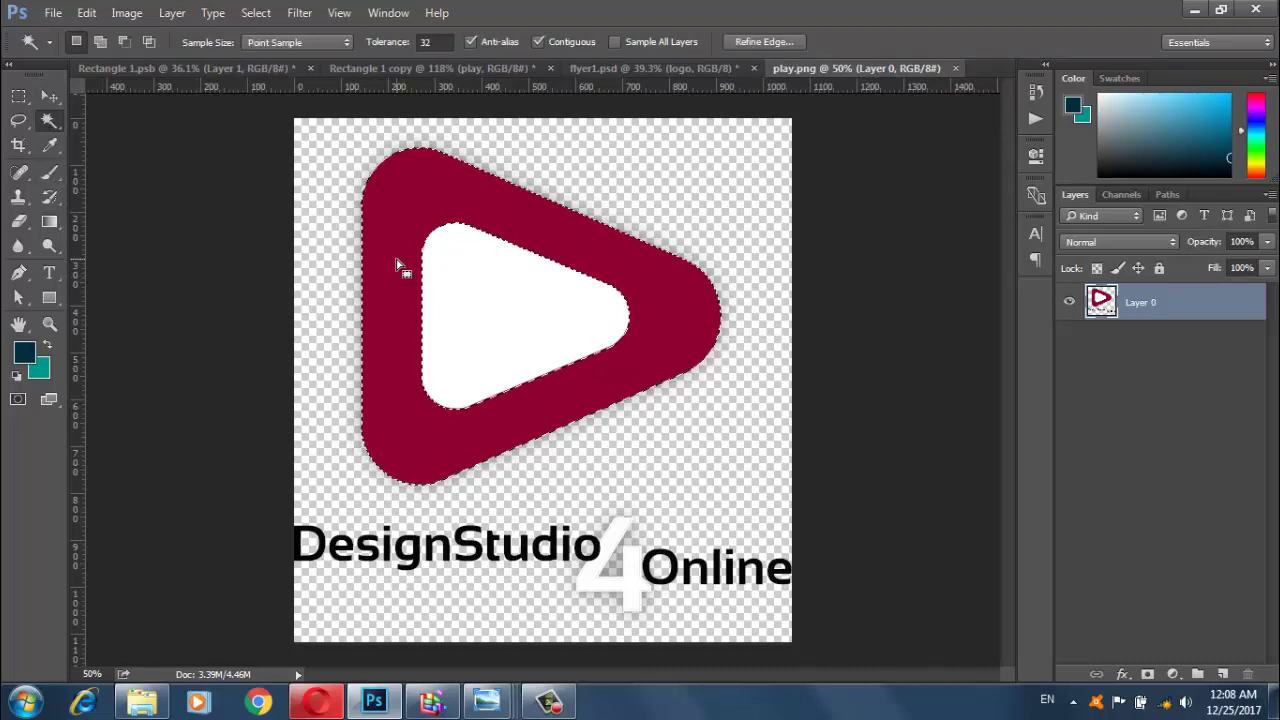
{"action": "key", "text": "ctrl+BackSpace"}
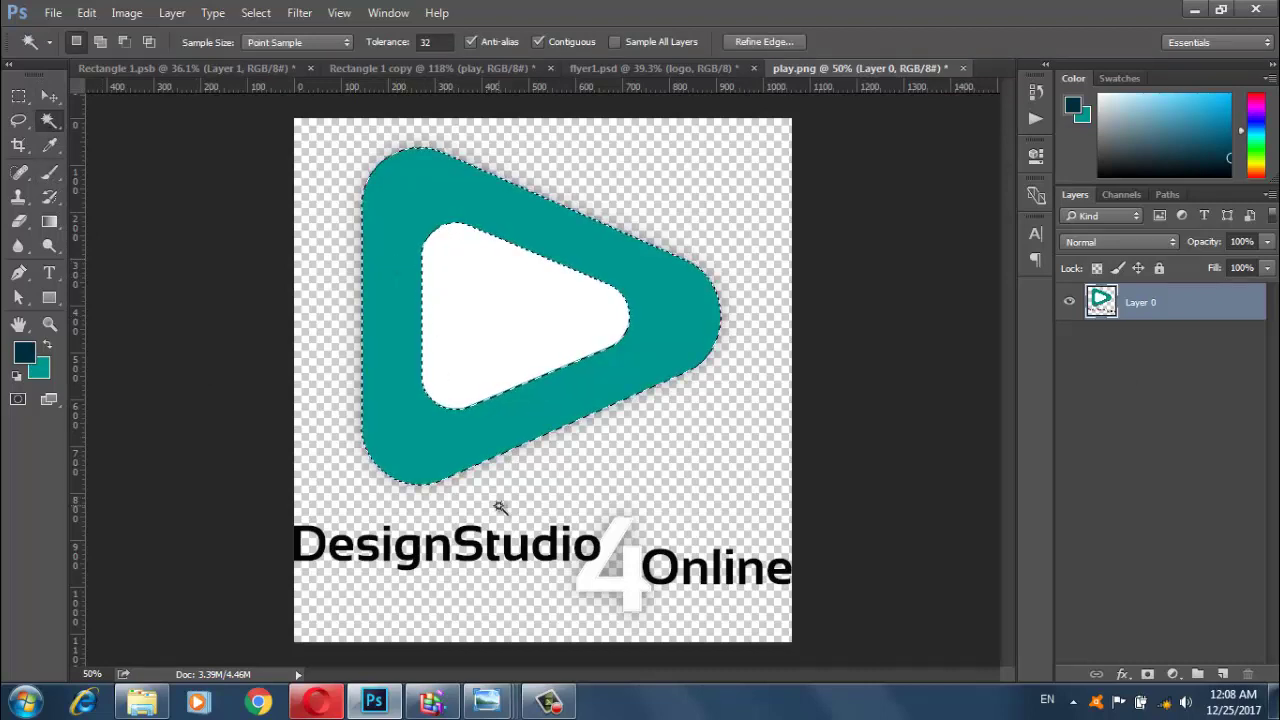
Select the number 4 and fill it with teal as well
{"action": "left_click", "coordinate": [590, 595]}
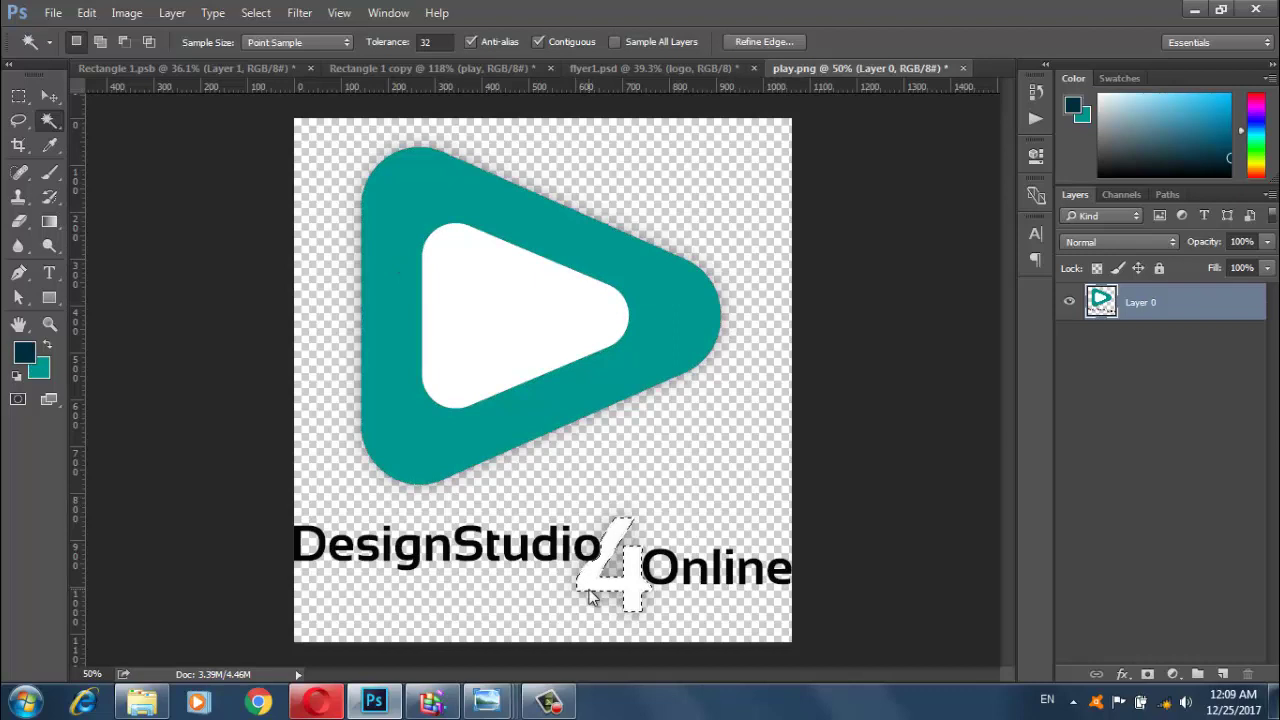
{"action": "left_click", "coordinate": [418, 68]}
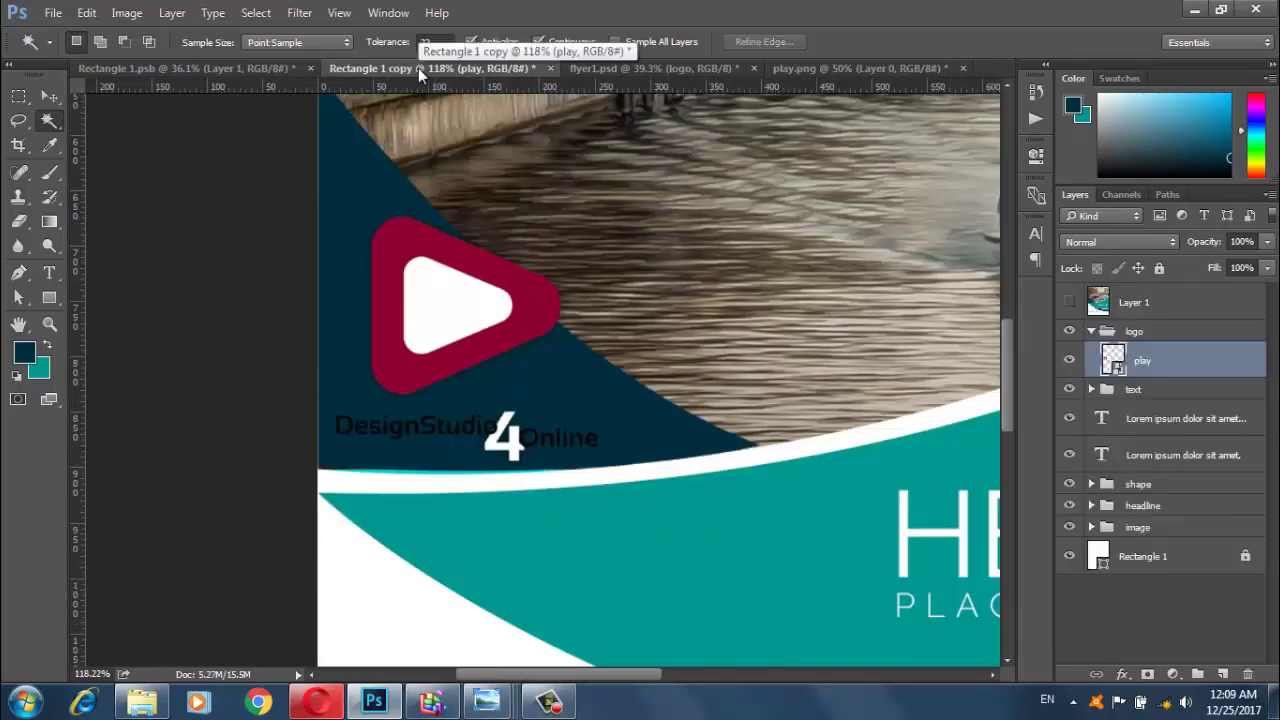
{"action": "left_click", "coordinate": [826, 70]}
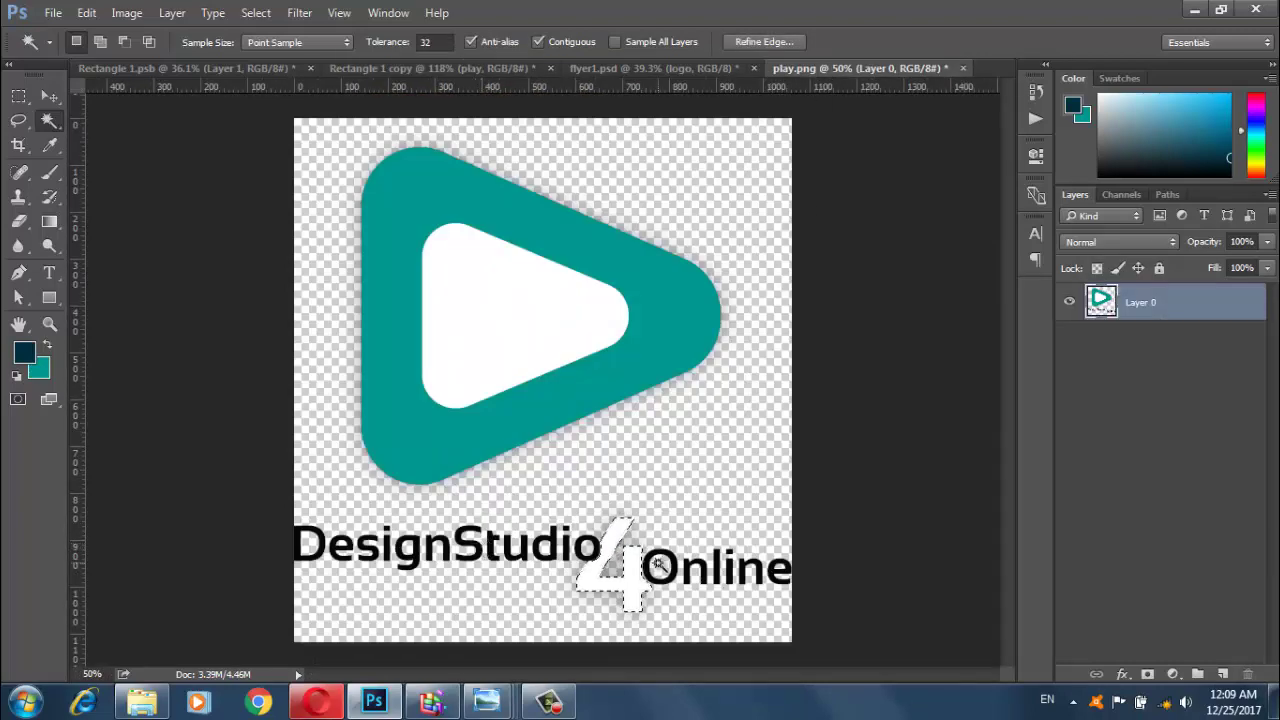
{"action": "key", "text": "ctrl+BackSpace"}
Set the foreground colour to white, #ffffff
{"action": "key", "text": "i"}
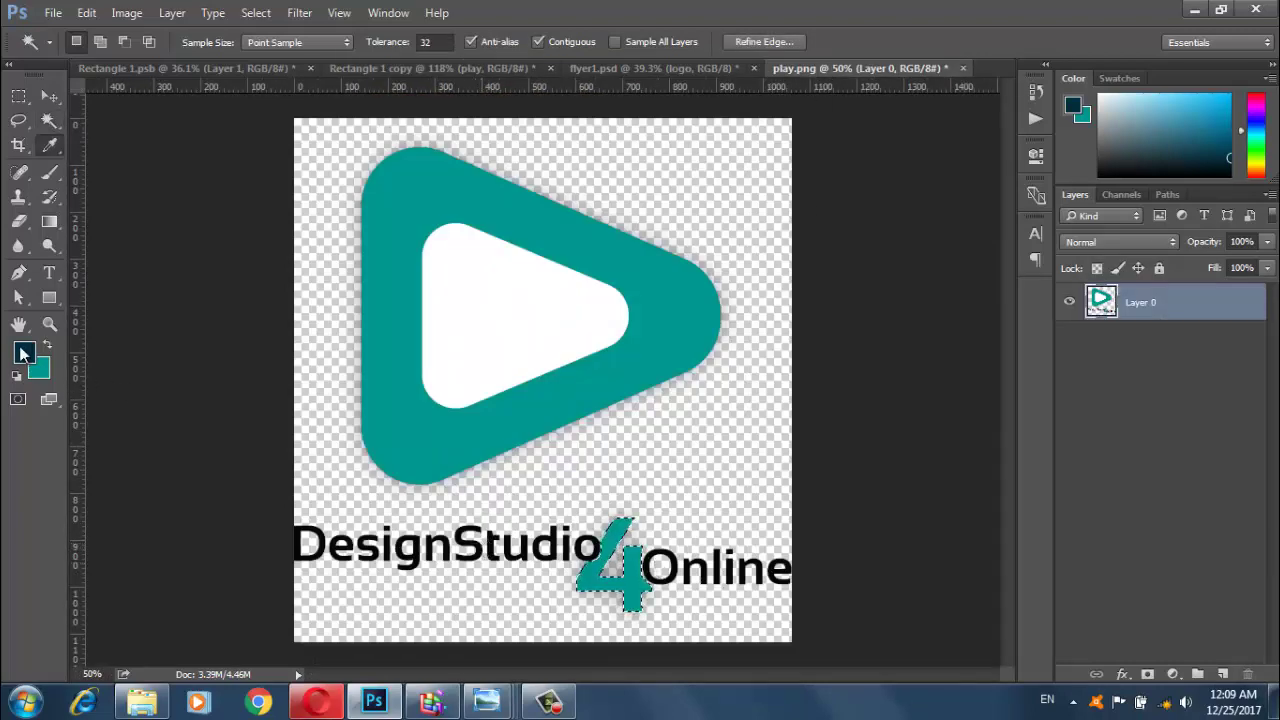
{"action": "left_click", "coordinate": [24, 351]}
{"action": "type", "text": "ffffff"}
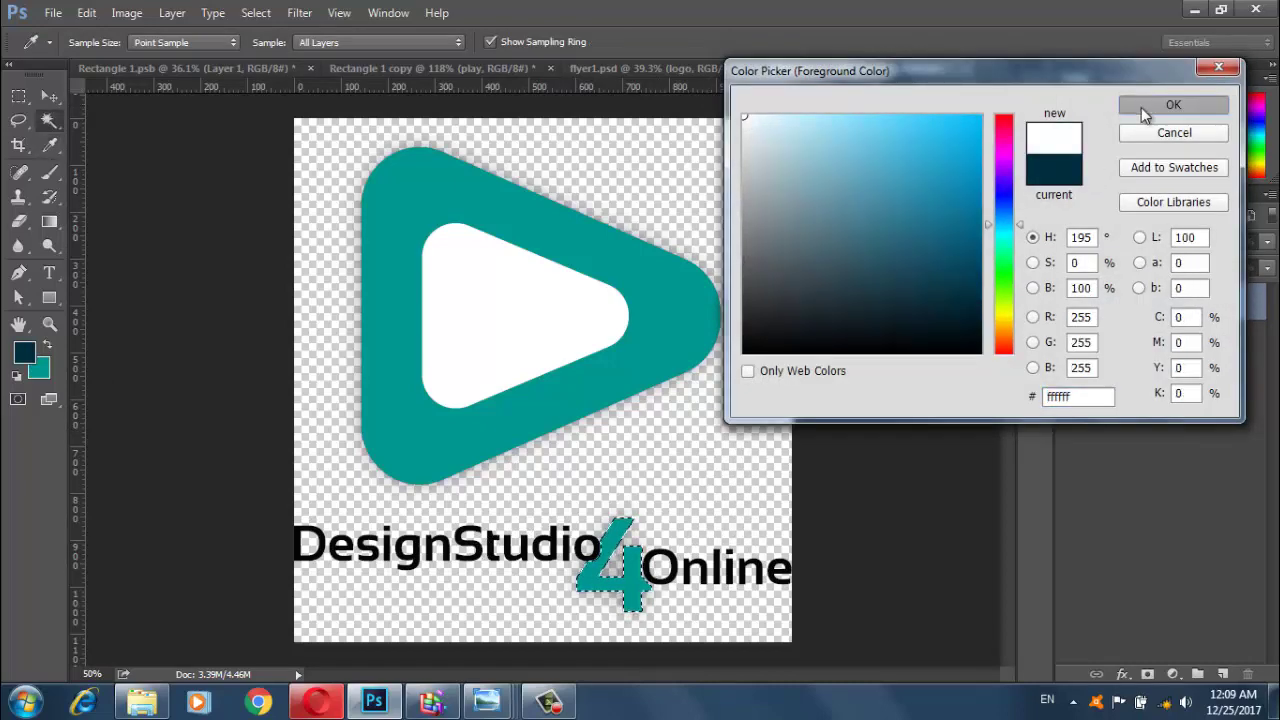
{"action": "left_click", "coordinate": [1173, 104]}
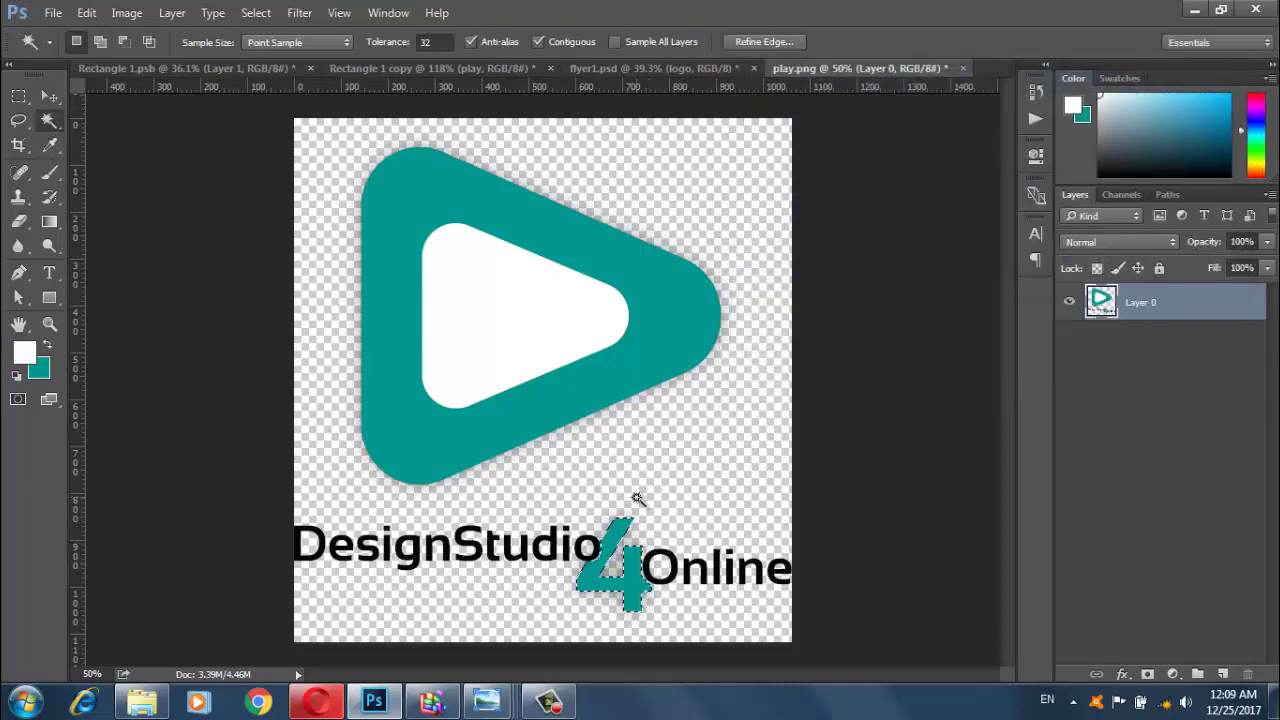
Fill the DesignStudio letters D, e, i and g with white
{"action": "left_click", "coordinate": [323, 551]}
{"action": "scroll", "coordinate": [325, 550], "scroll_direction": "up", "scroll_amount": 3}
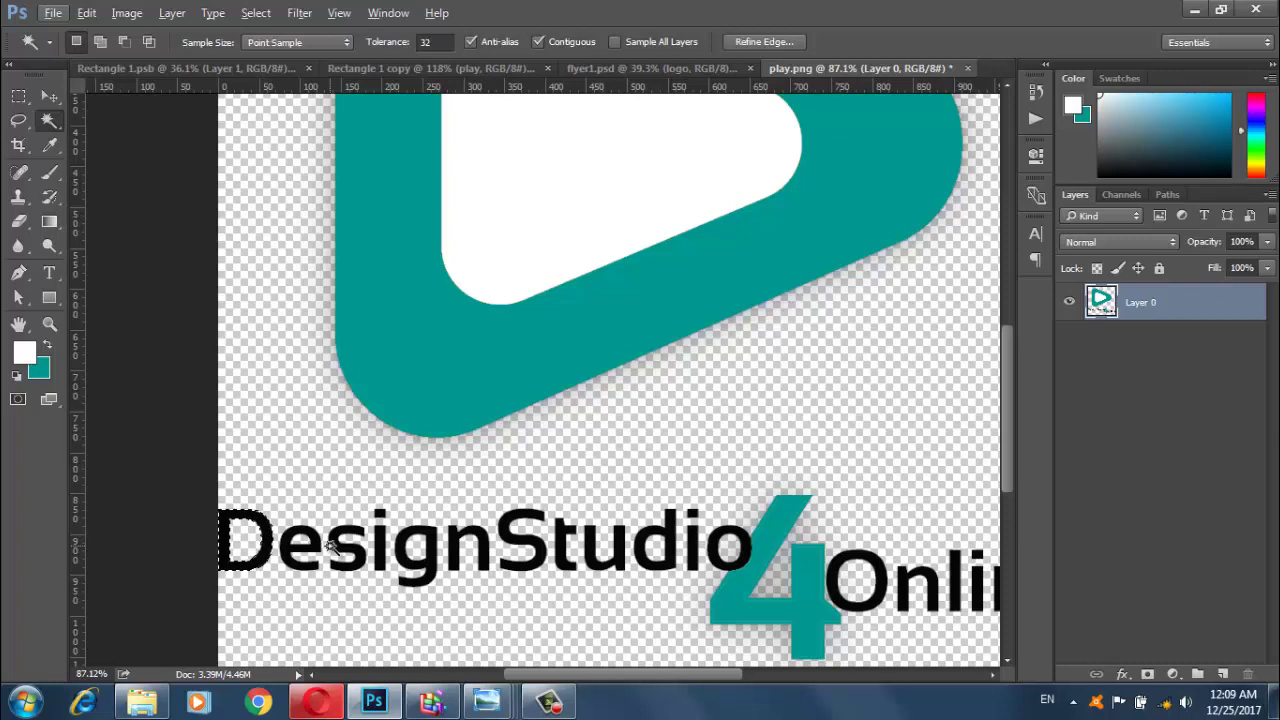
{"action": "key", "text": "alt+BackSpace"}
{"action": "left_click", "coordinate": [330, 541]}
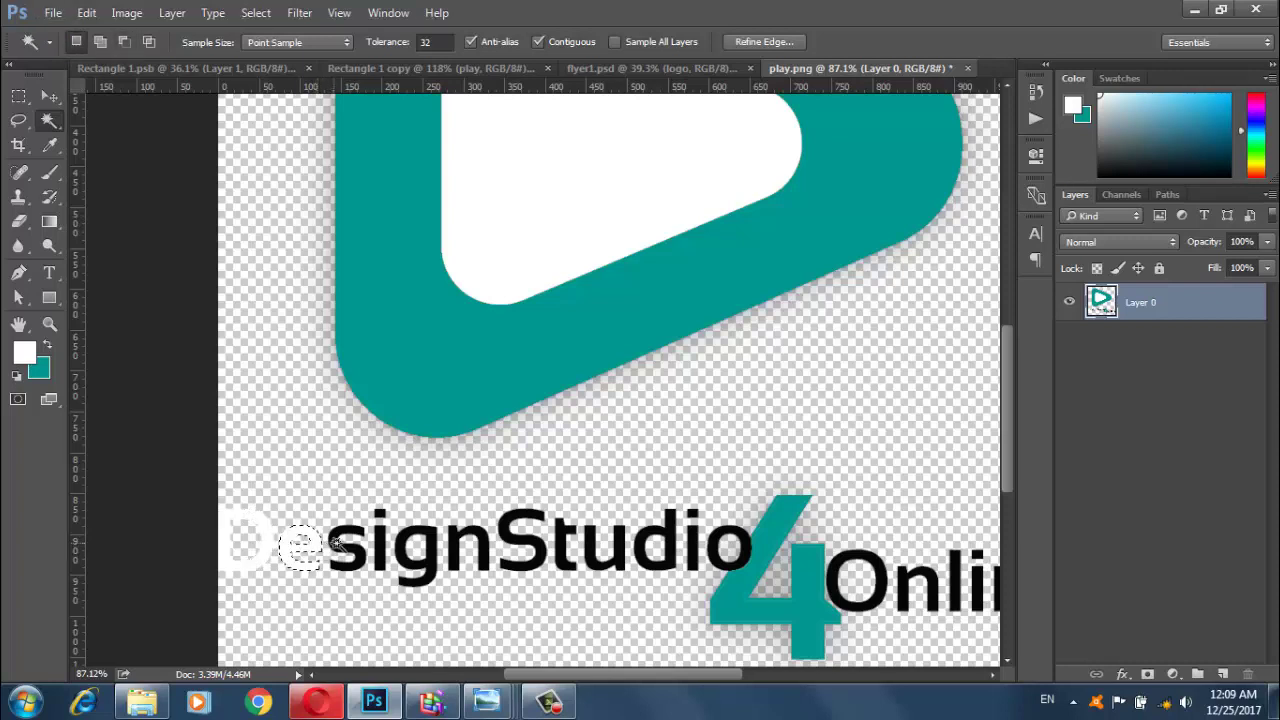
{"action": "key", "text": "alt+BackSpace"}
{"action": "left_click", "coordinate": [378, 540]}
{"action": "key", "text": "alt+BackSpace"}
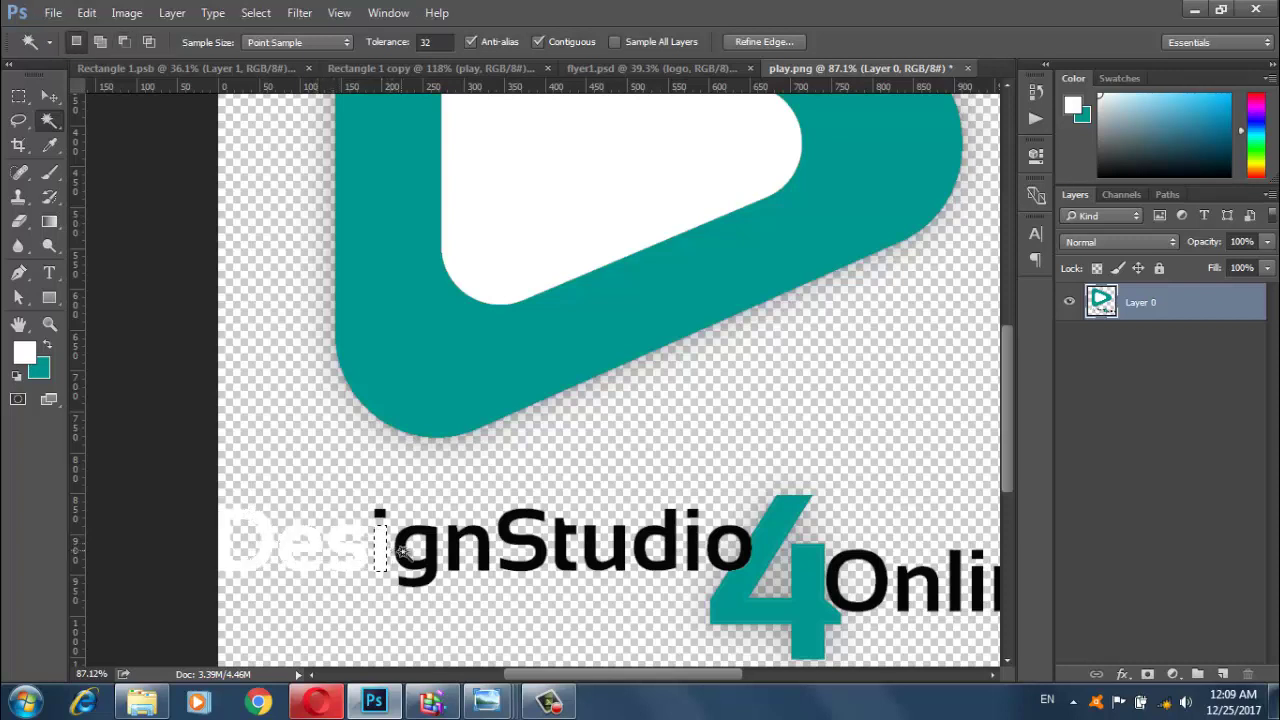
{"action": "left_click", "coordinate": [410, 545]}
{"action": "key", "text": "alt+BackSpace"}
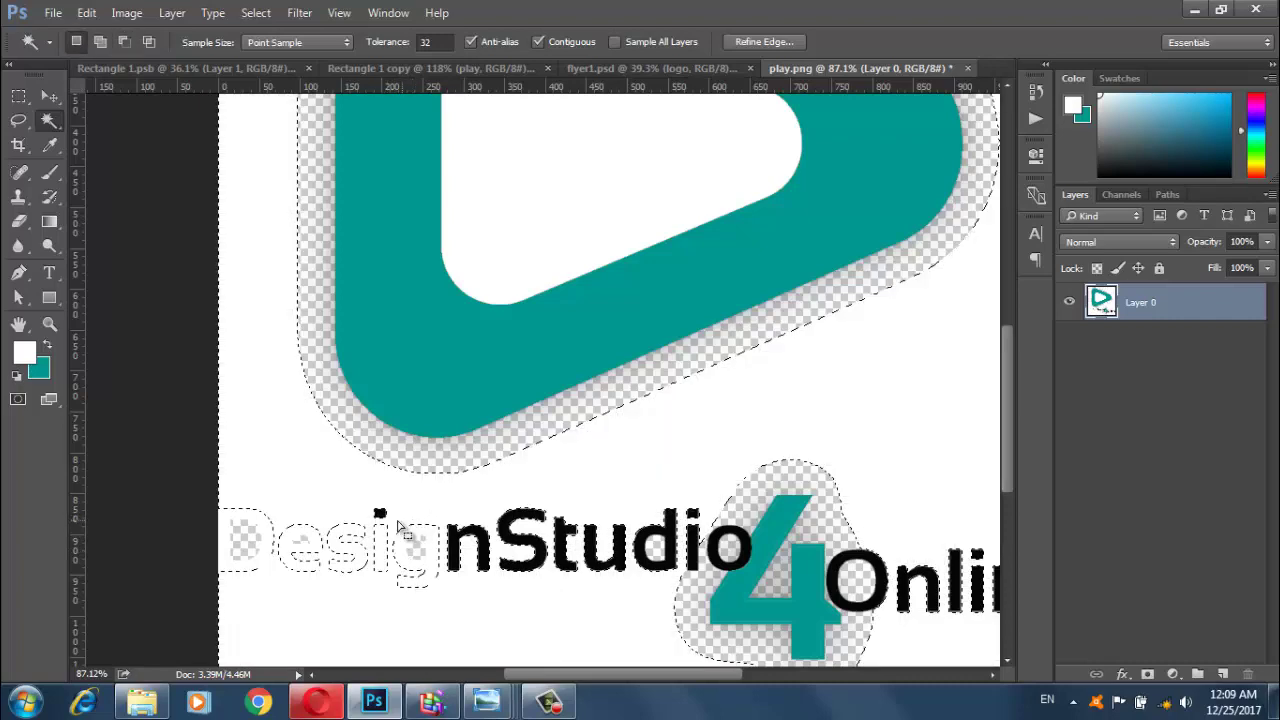
Undo an accidental white background fill and pick the next black letter to recolour
{"action": "key", "text": "alt+BackSpace"}
{"action": "key", "text": "ctrl+z"}
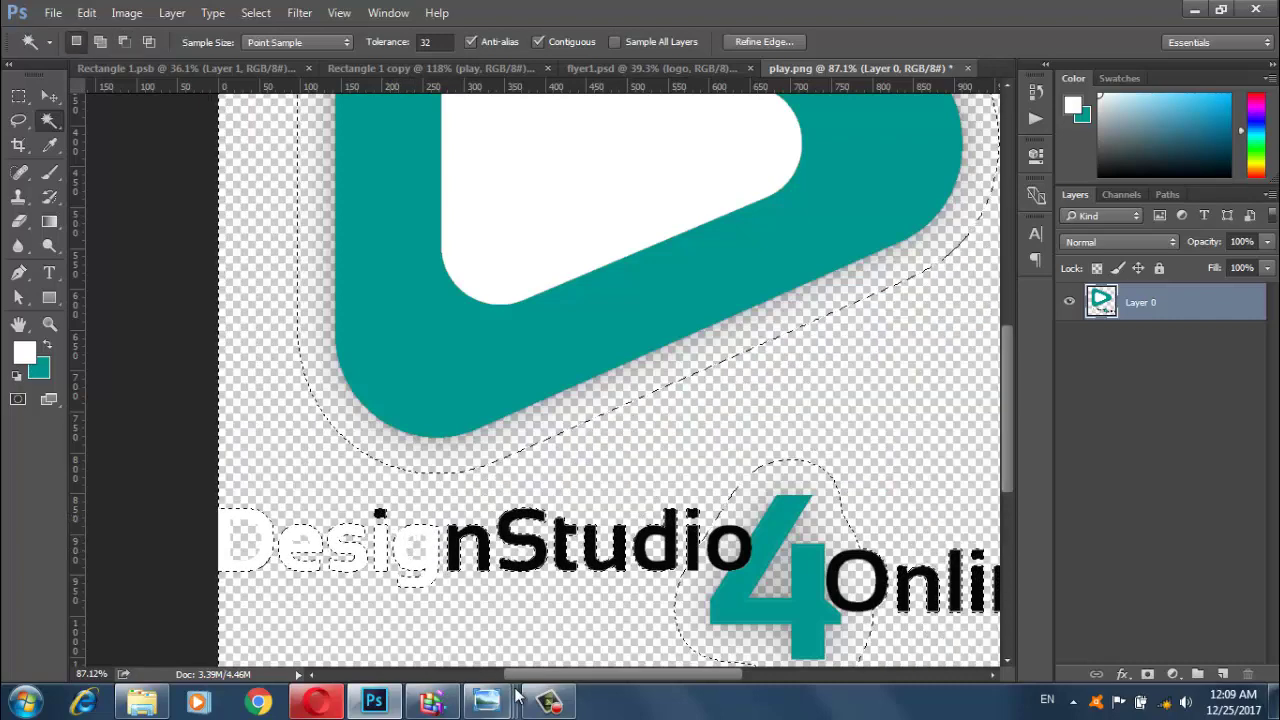
{"action": "key", "text": "ctrl+d"}
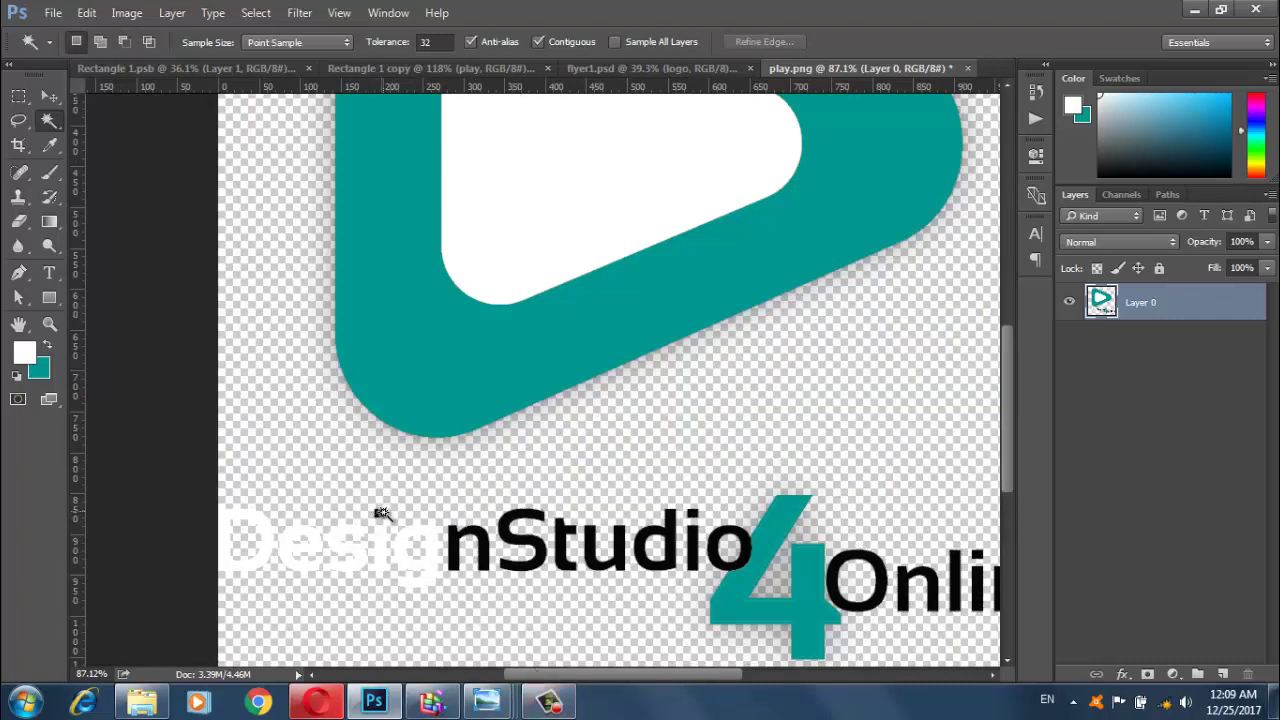
{"action": "left_click", "coordinate": [379, 513]}
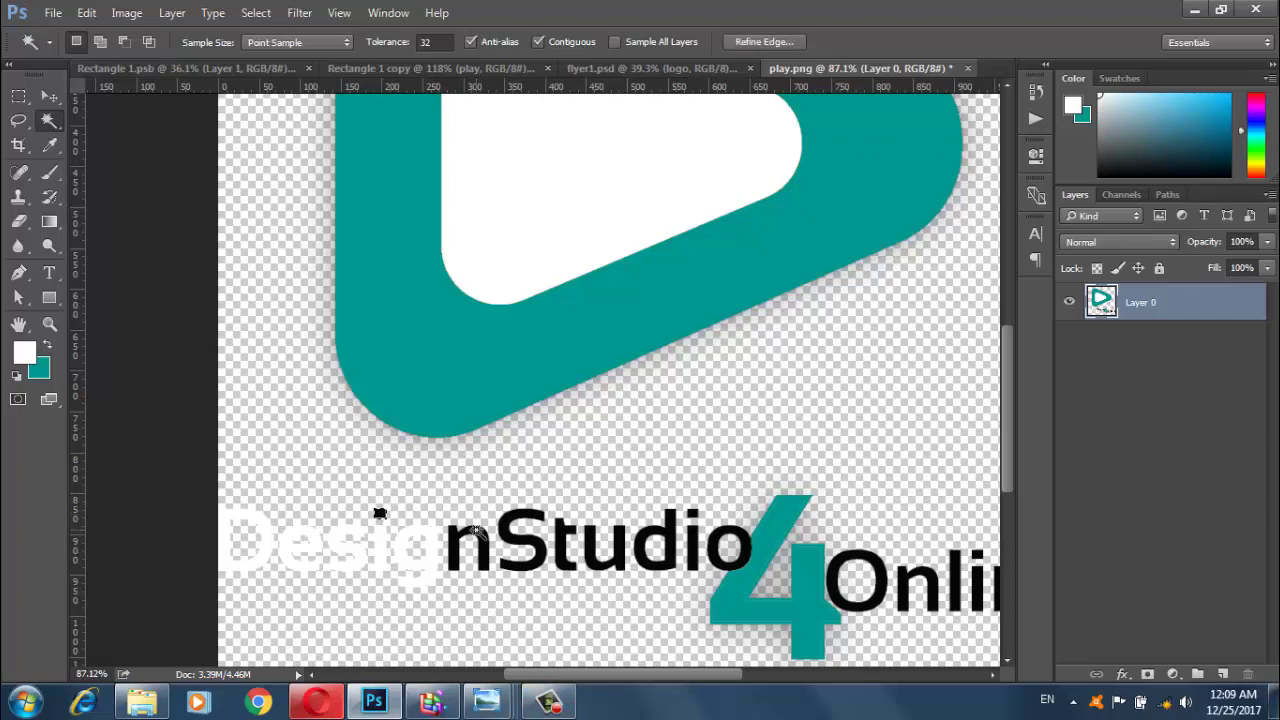
{"action": "left_click", "coordinate": [548, 703]}
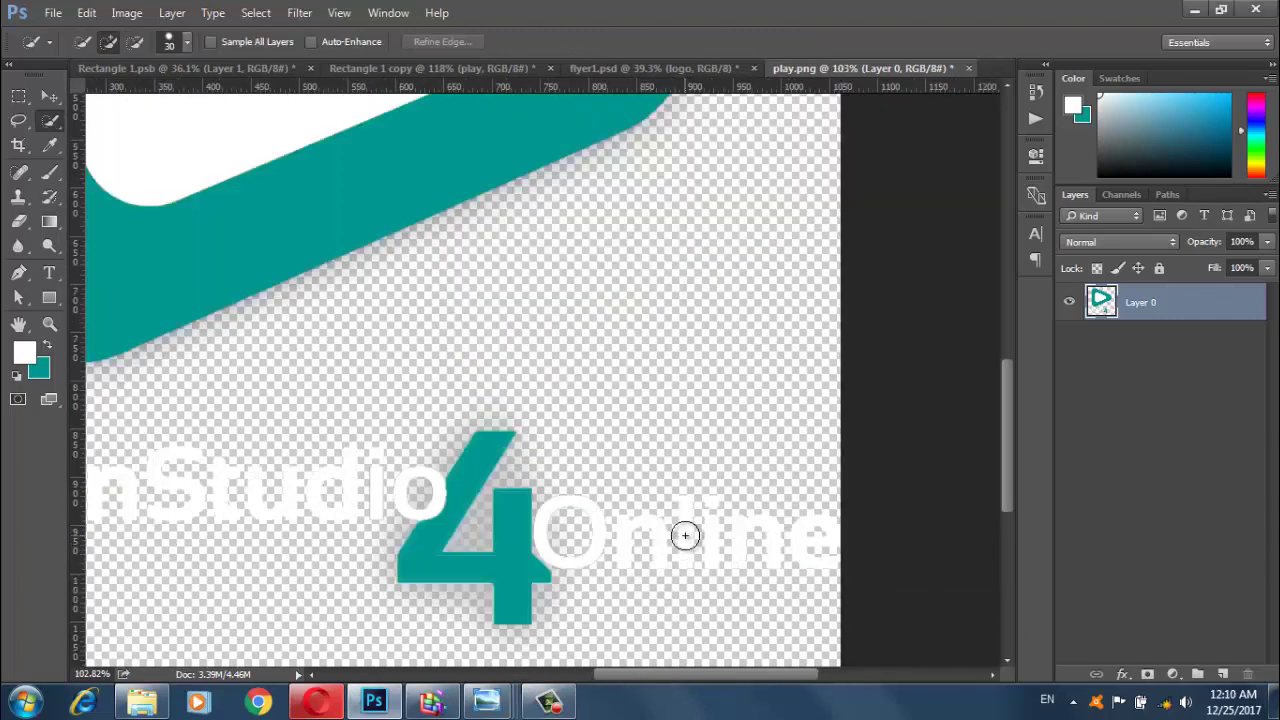
{"action": "scroll", "coordinate": [685, 534], "scroll_direction": "down", "scroll_amount": 3}
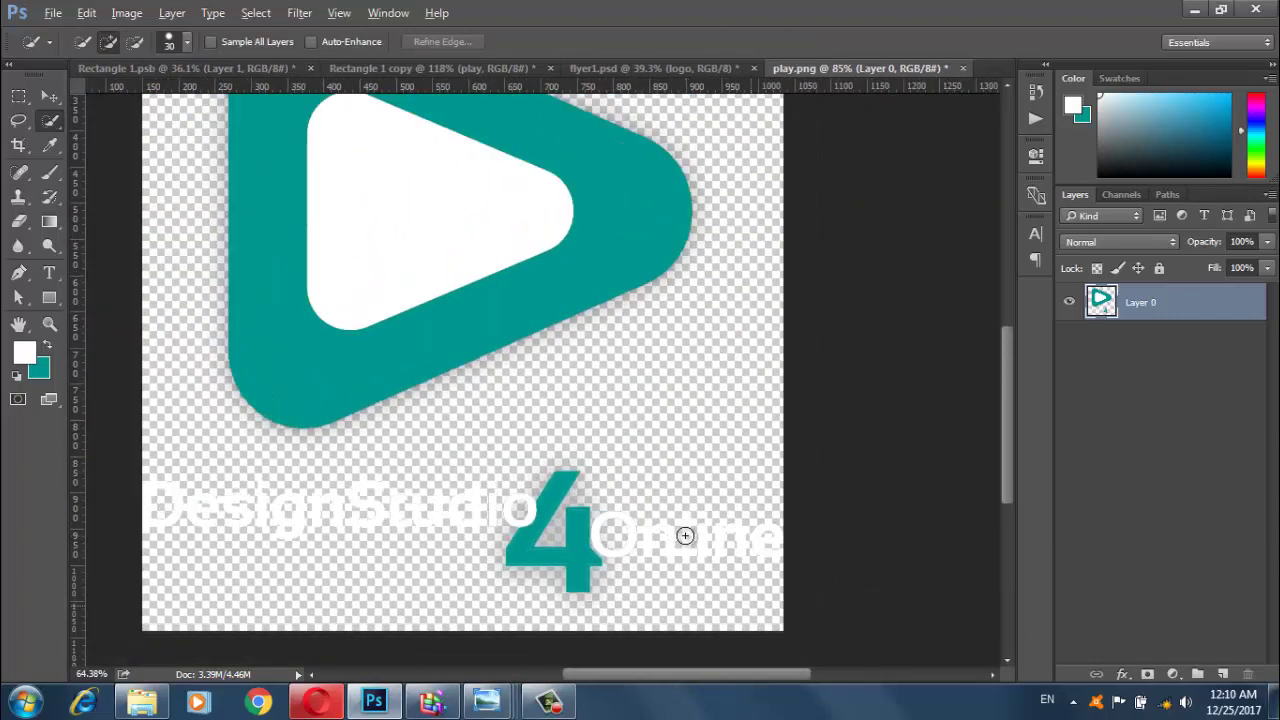
{"action": "scroll", "coordinate": [685, 534], "scroll_direction": "down", "scroll_amount": 2}
Save play.png and return to the flyer document
{"action": "key", "text": "ctrl+s"}
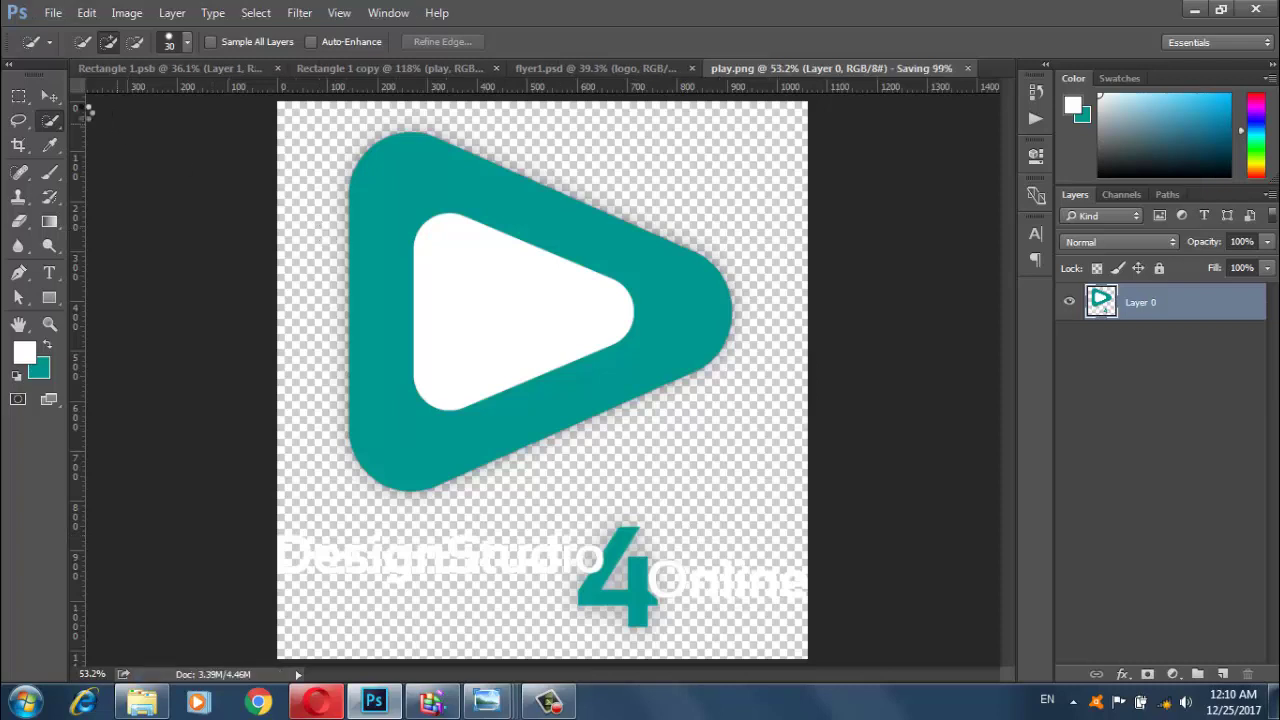
{"action": "key", "text": "v"}
{"action": "left_click", "coordinate": [432, 68]}
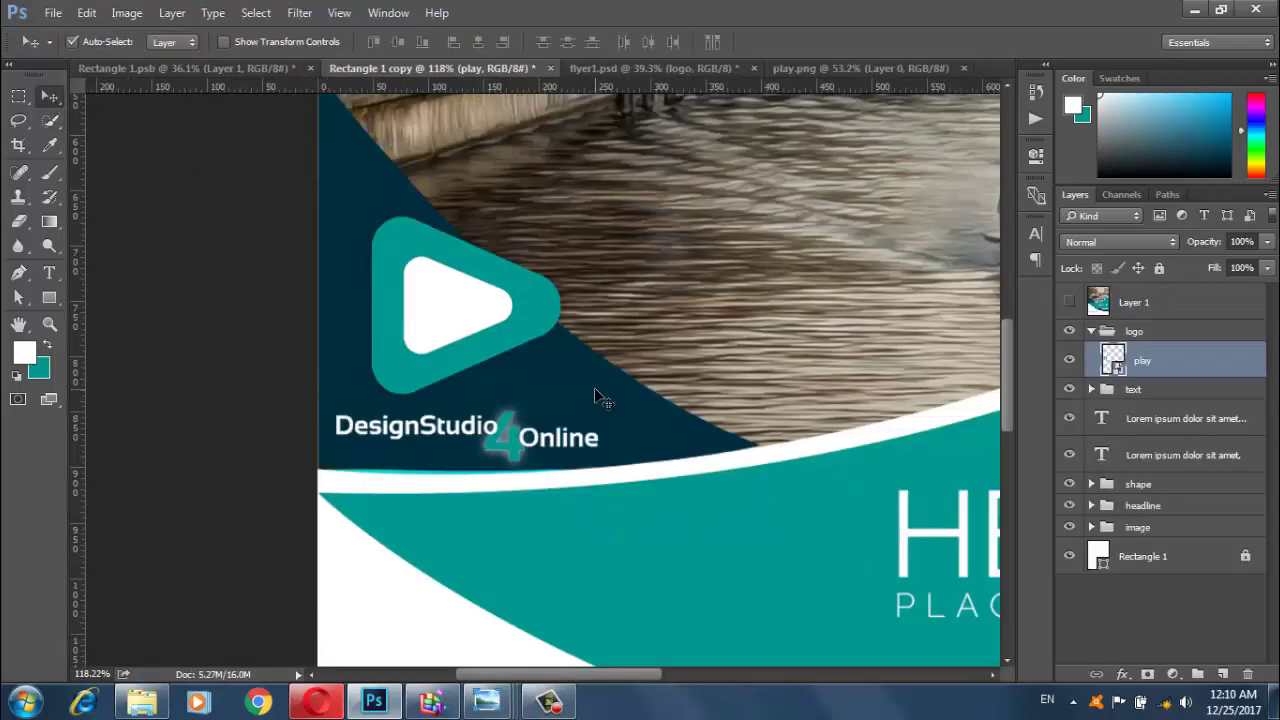
Scale the logo down to about 46% in the flyer's top-left corner
{"action": "key", "text": "ctrl+t"}
{"action": "mouse_move", "coordinate": [600, 470]}
{"action": "left_mouse_down"}
{"action": "mouse_move", "coordinate": [513, 390]}
{"action": "mouse_move", "coordinate": [539, 415]}
{"action": "mouse_move", "coordinate": [465, 410]}
{"action": "mouse_move", "coordinate": [480, 428]}
{"action": "left_mouse_up"}
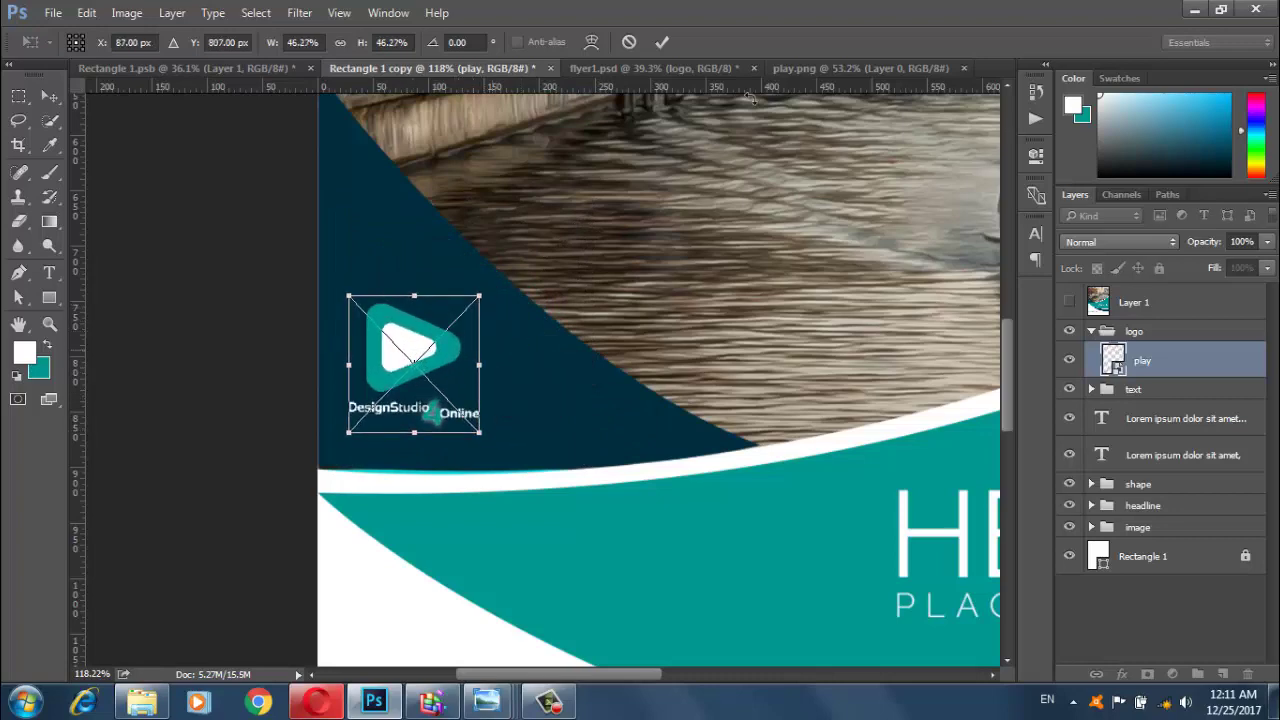
{"action": "left_click", "coordinate": [661, 42]}
Open the finished flyer2 image in Windows Photo Viewer
{"action": "scroll", "coordinate": [615, 393], "scroll_direction": "down", "scroll_amount": 2}
{"action": "scroll", "coordinate": [615, 393], "scroll_direction": "down", "scroll_amount": 2}
{"action": "scroll", "coordinate": [615, 393], "scroll_direction": "down", "scroll_amount": 2}
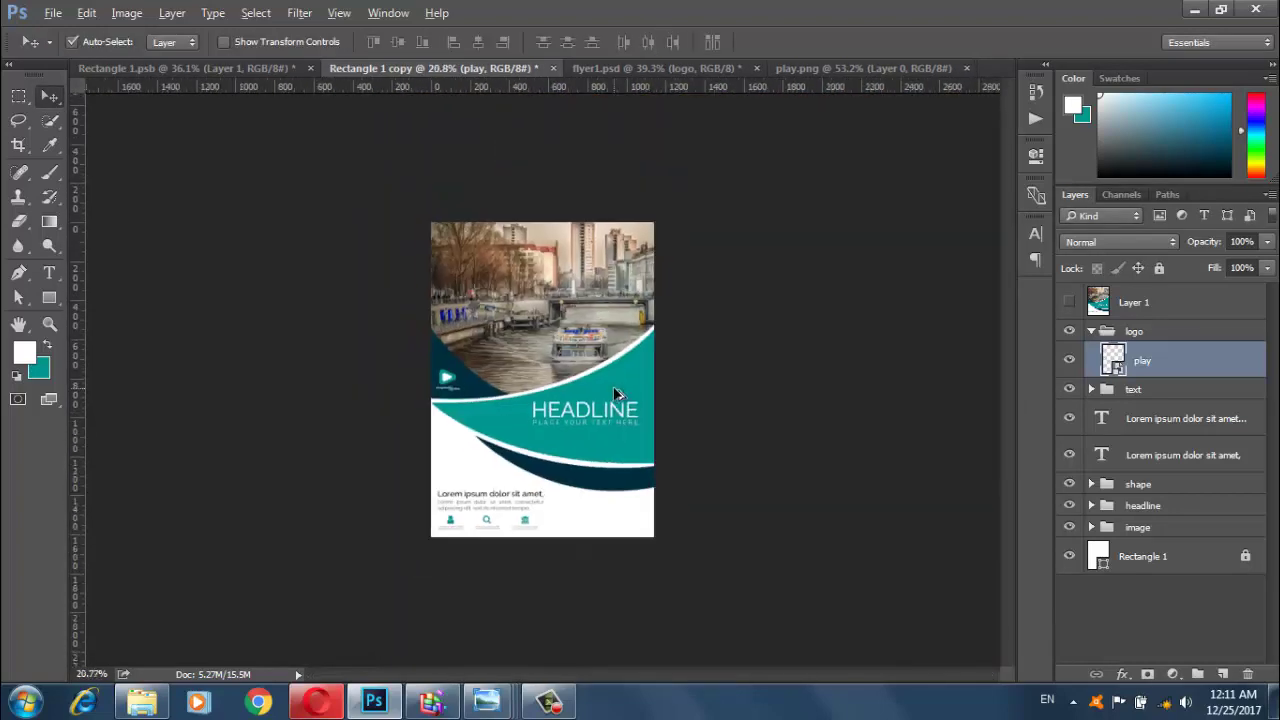
{"action": "scroll", "coordinate": [647, 460], "scroll_direction": "up", "scroll_amount": 2}
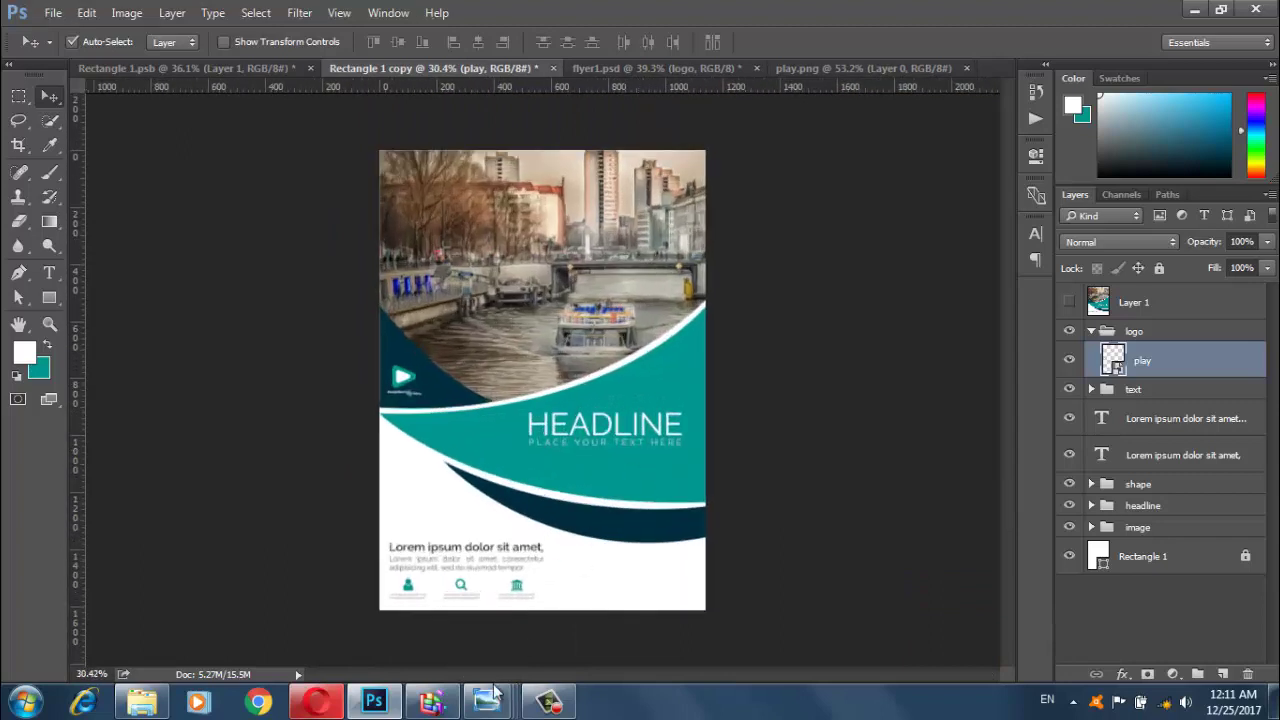
{"action": "mouse_move", "coordinate": [487, 701]}
{"action": "left_click", "coordinate": [330, 600]}
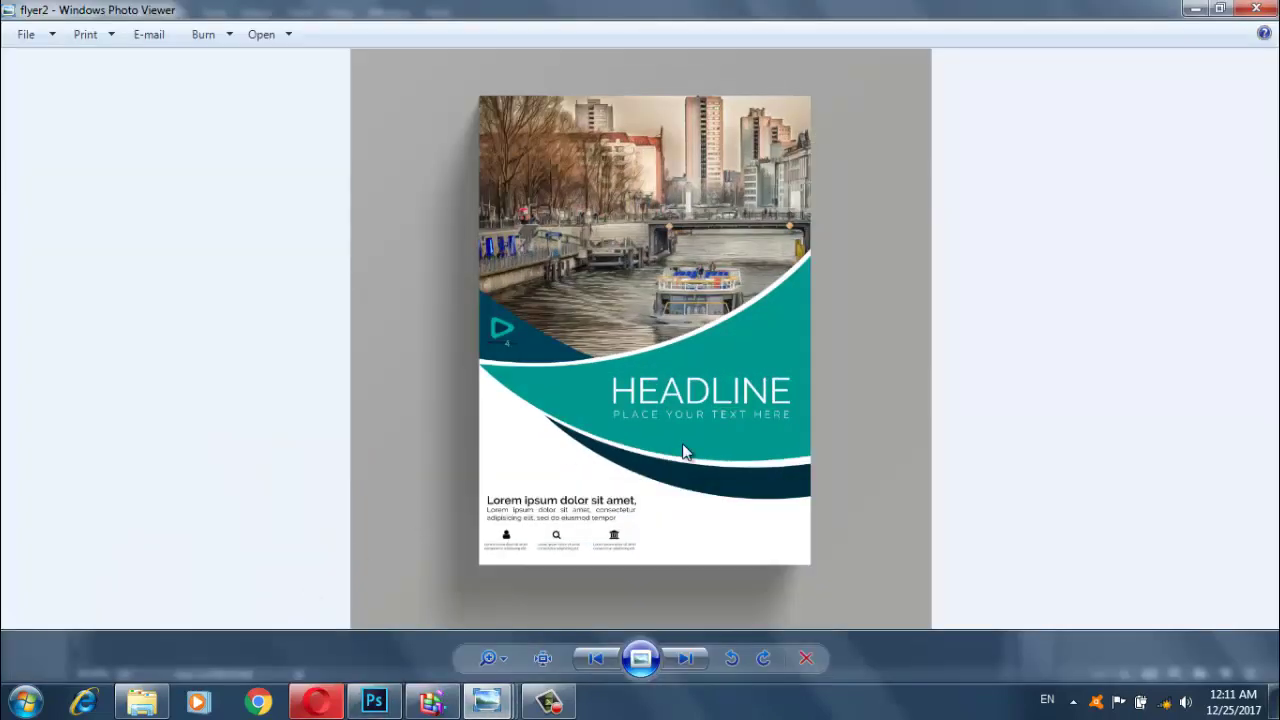